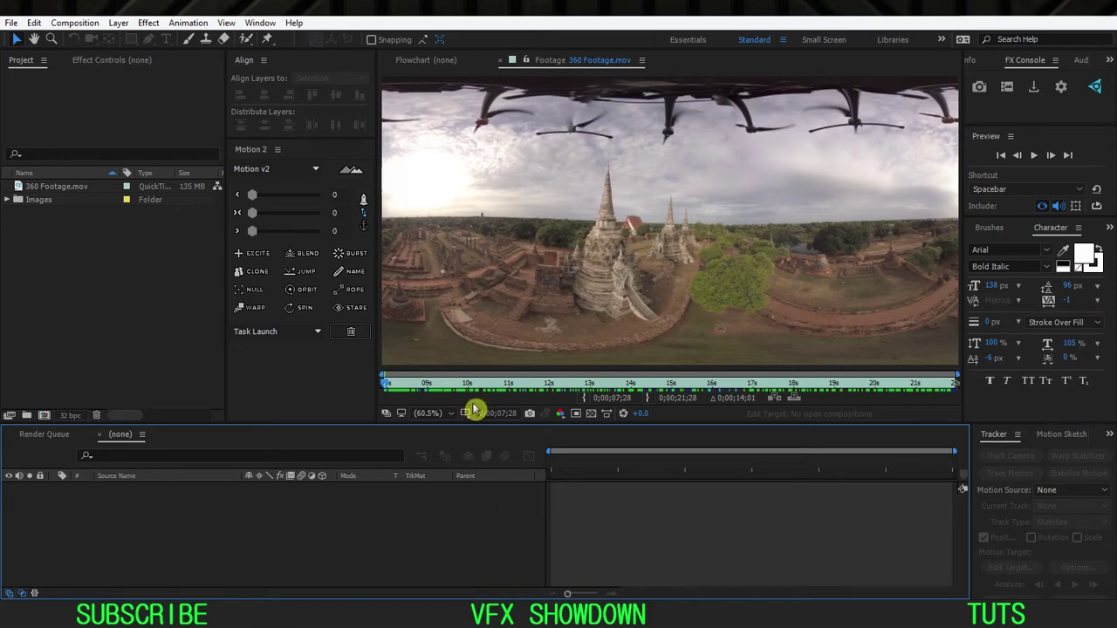
Step: Preview the drone clip 360 Footage.mov by scrubbing and playing through it in the footage viewer, ending at its first frame
{"action": "left_click", "coordinate": [389, 387]}
{"action": "left_click_drag", "start_coordinate": [390, 387], "coordinate": [811, 389]}
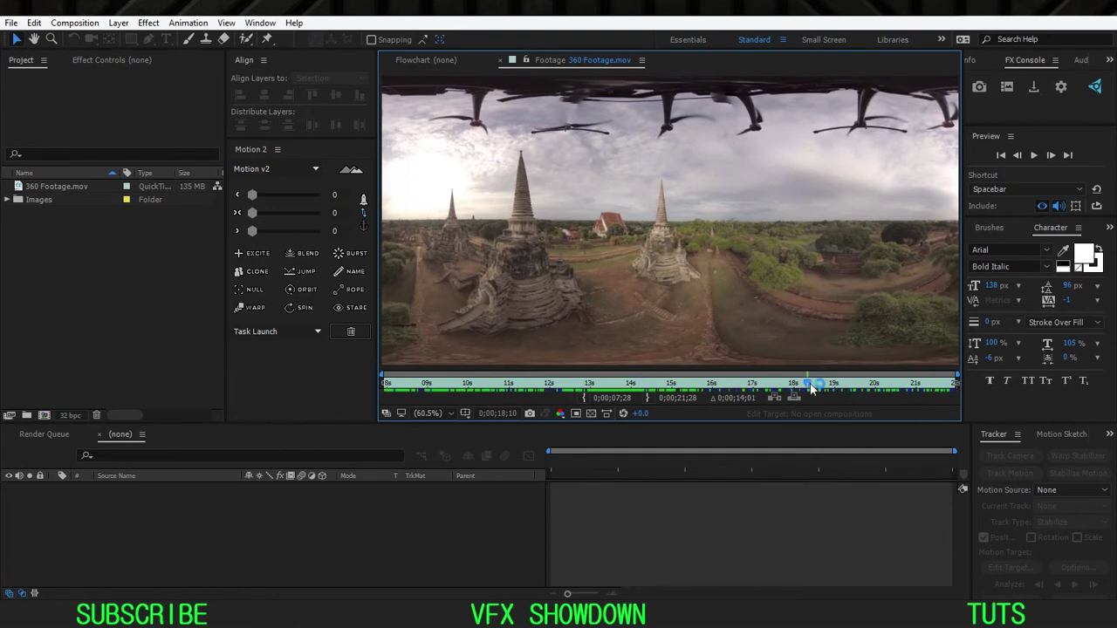
{"action": "left_click_drag", "start_coordinate": [727, 388], "coordinate": [476, 382]}
{"action": "key", "text": "space"}
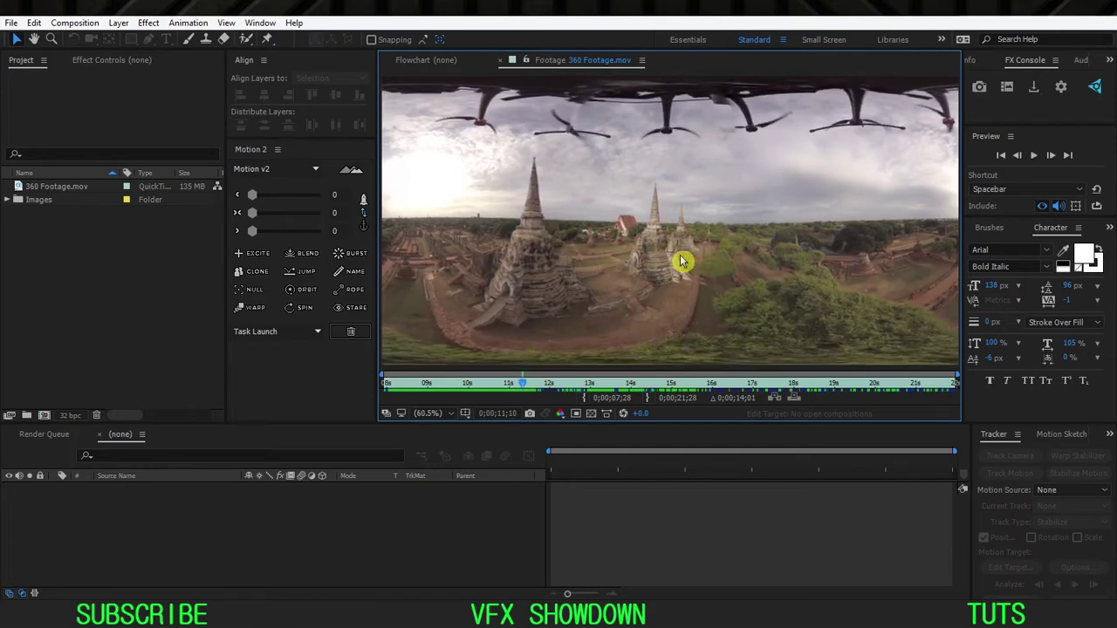
{"action": "left_click_drag", "start_coordinate": [523, 383], "coordinate": [397, 385]}
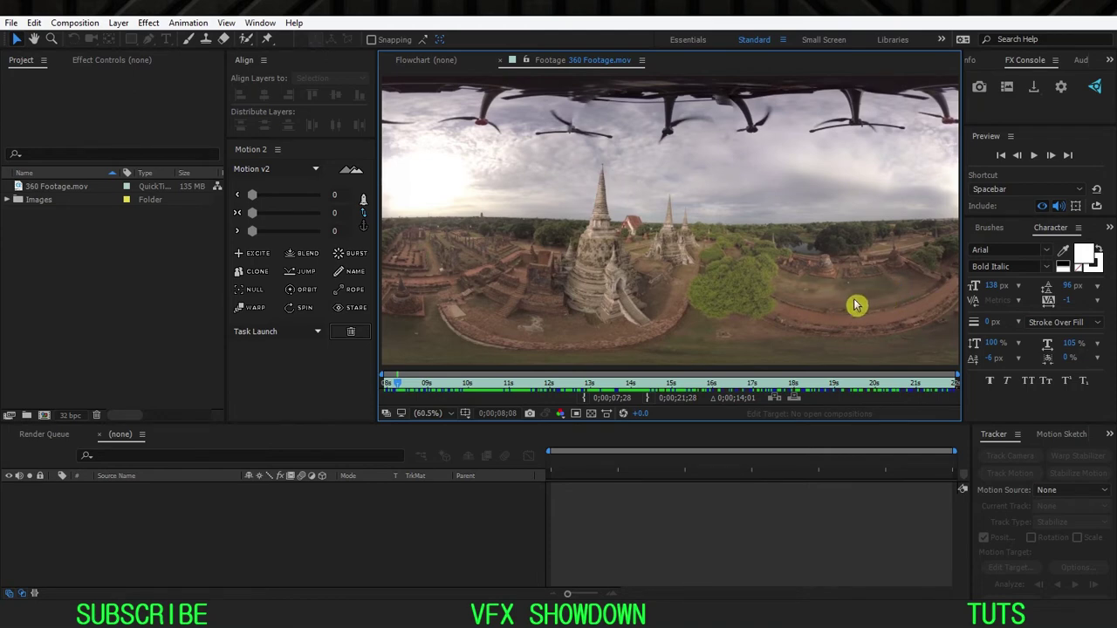
{"action": "left_click_drag", "start_coordinate": [409, 388], "coordinate": [382, 393]}
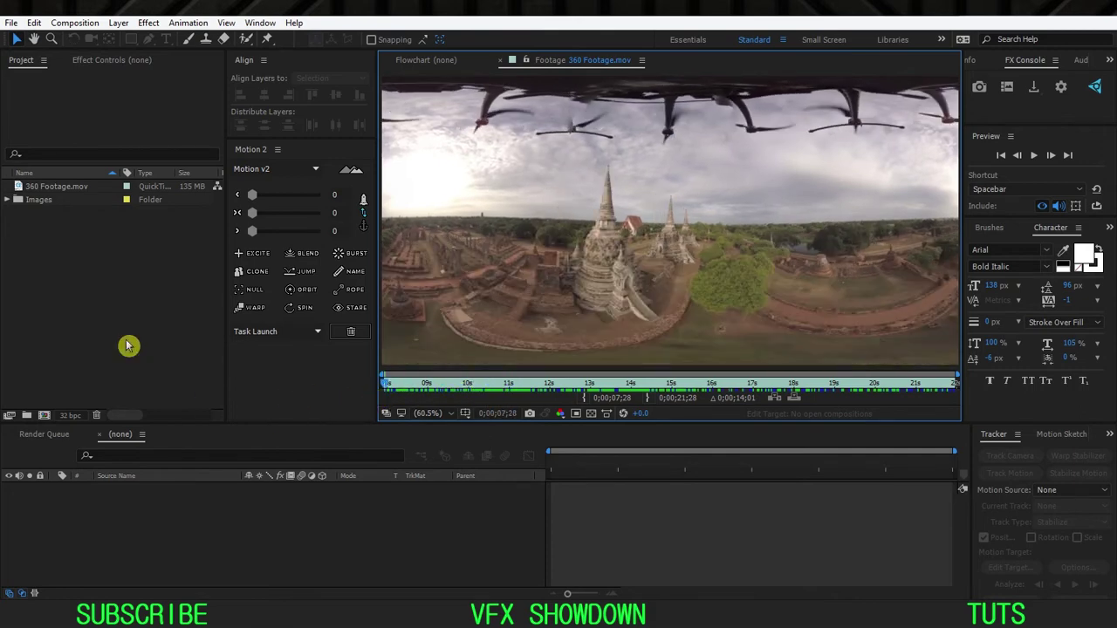
Step: Switch to the web browser and look over the Canvas 360 Pro plugin page on aescripts.com
{"action": "left_click", "coordinate": [238, 602]}
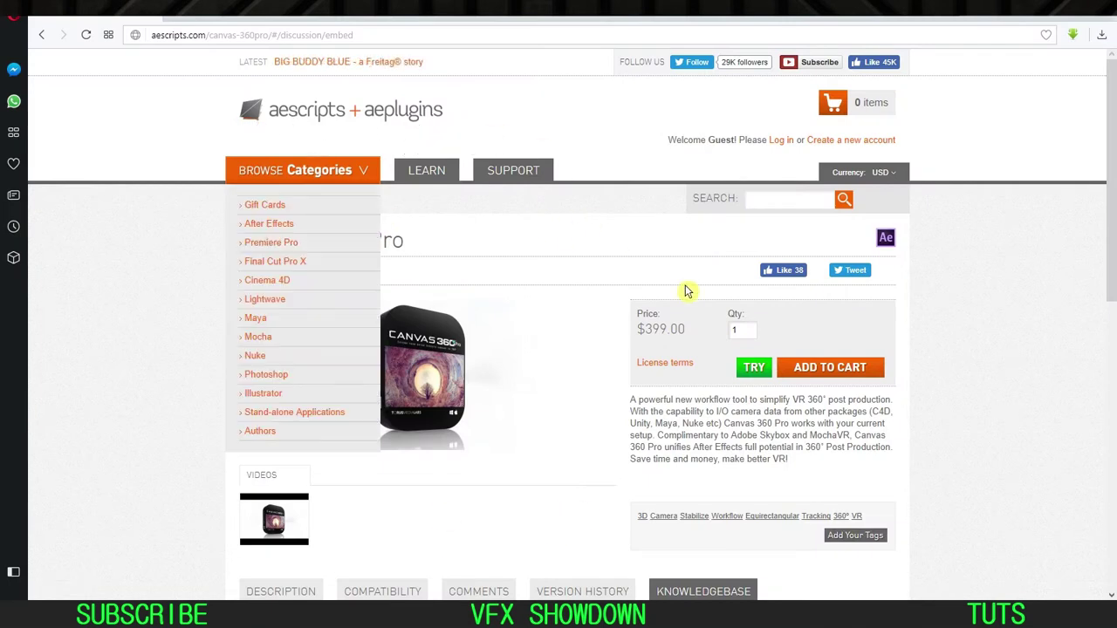
{"action": "left_click_drag", "start_coordinate": [412, 248], "coordinate": [220, 243]}
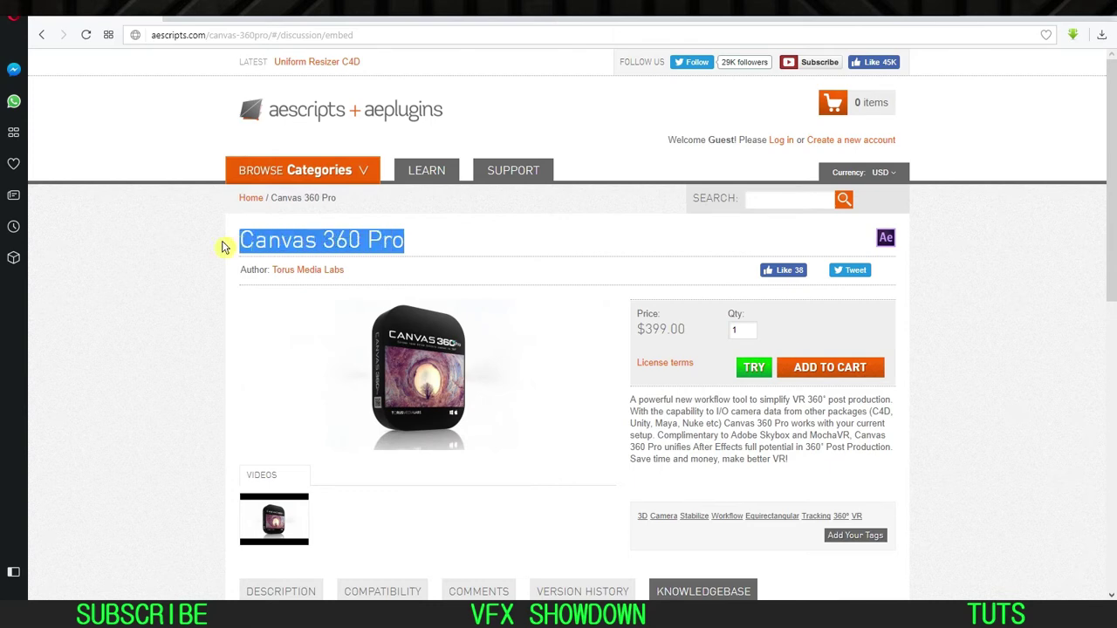
{"action": "left_click", "coordinate": [554, 302]}
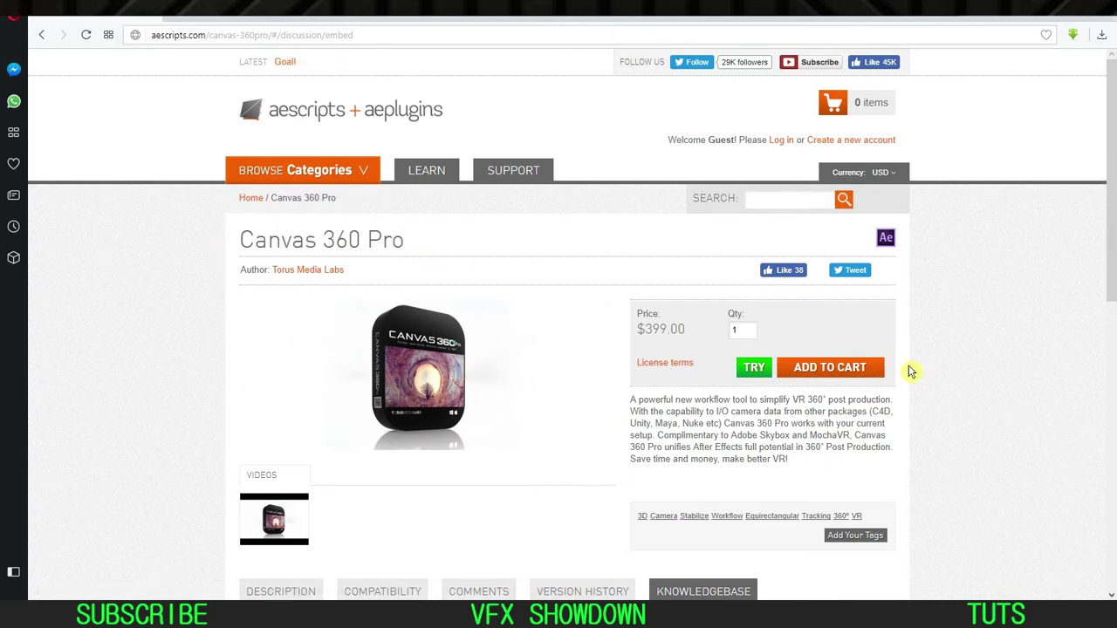
{"action": "scroll", "coordinate": [956, 297], "scroll_direction": "down", "scroll_amount": 3}
{"action": "scroll", "coordinate": [956, 298], "scroll_direction": "up", "scroll_amount": 3}
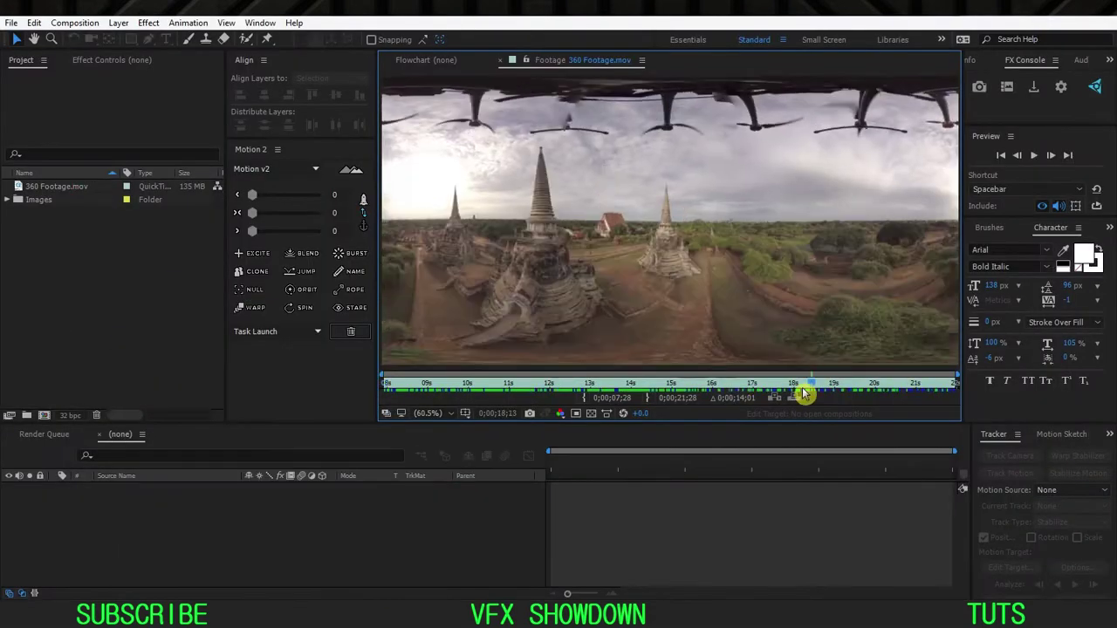
Step: Return to After Effects, scrub the footage back near its start, and check 360 Footage.mov's details in the project
{"action": "left_click_drag", "start_coordinate": [803, 392], "coordinate": [391, 388]}
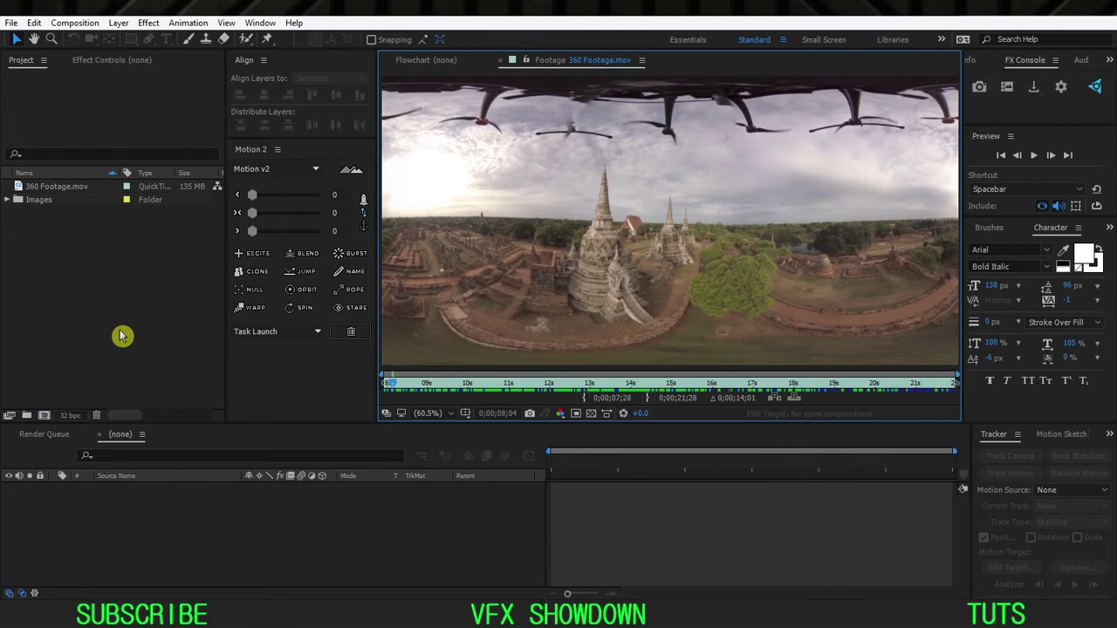
{"action": "left_click", "coordinate": [63, 306]}
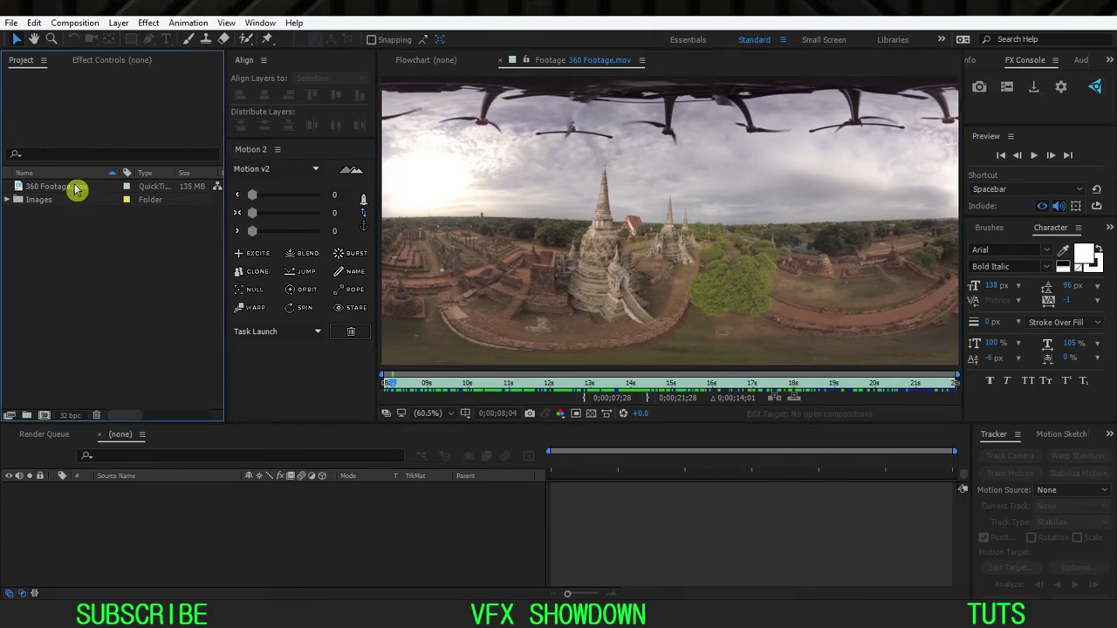
{"action": "left_click", "coordinate": [74, 189]}
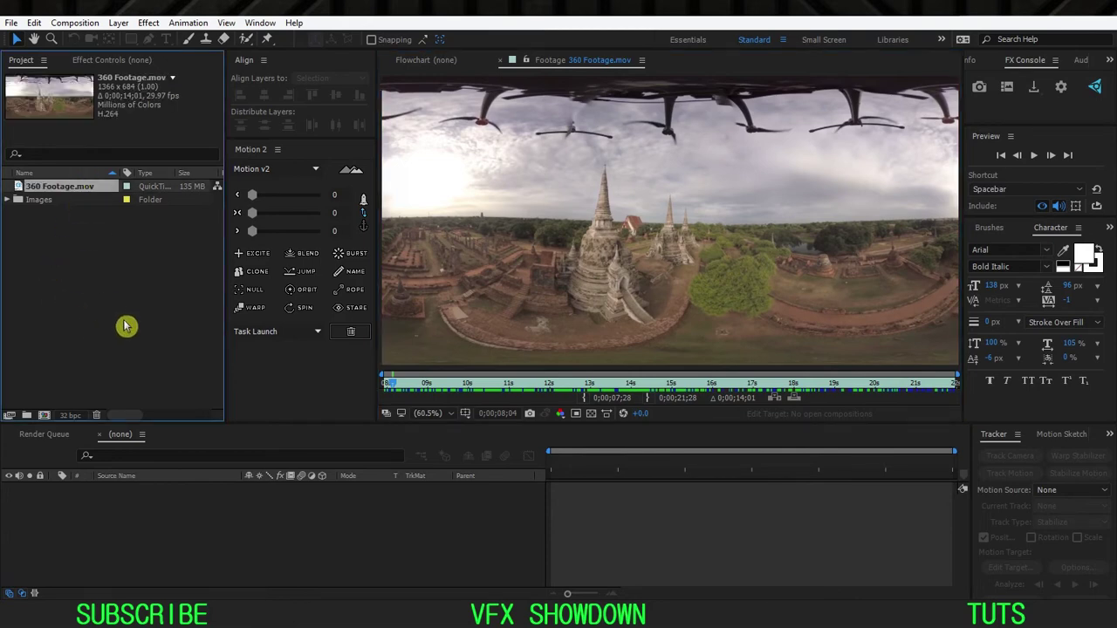
{"action": "left_click_drag", "start_coordinate": [92, 189], "coordinate": [61, 363]}
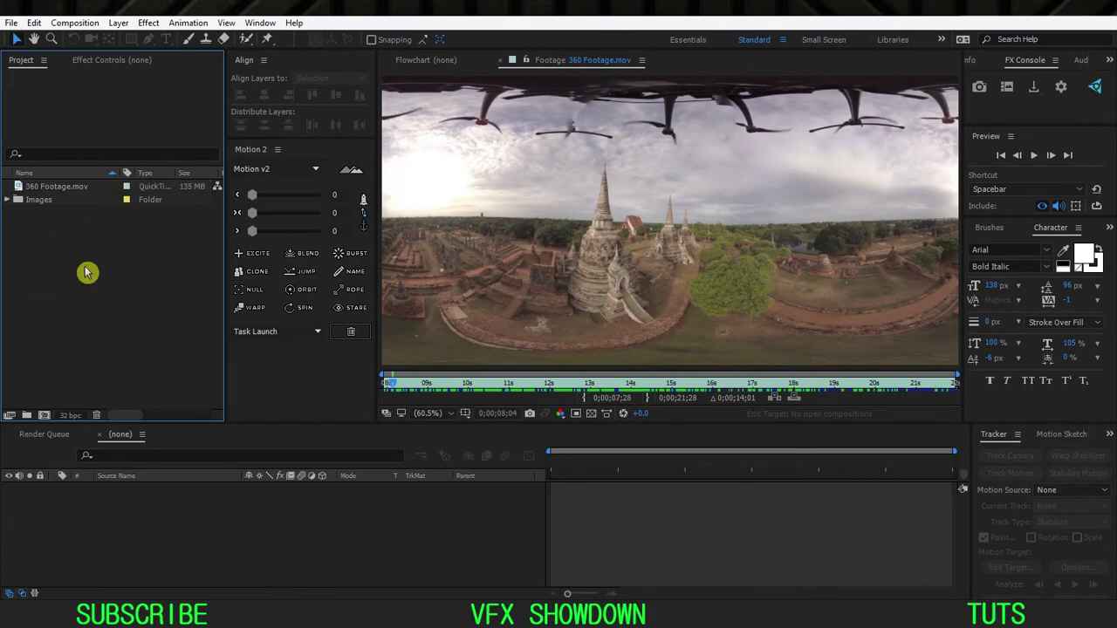
Step: Launch the Canvas 360 Pro script in trial mode, decline the purchase offer, and place its window over the workspace
{"action": "left_click", "coordinate": [260, 24]}
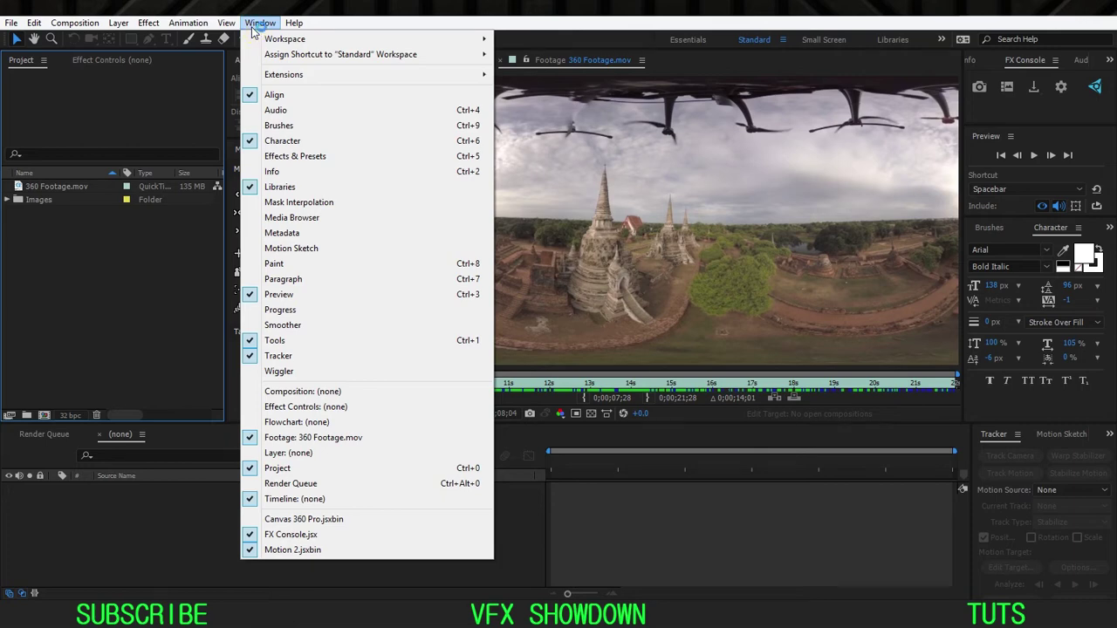
{"action": "left_click", "coordinate": [331, 522]}
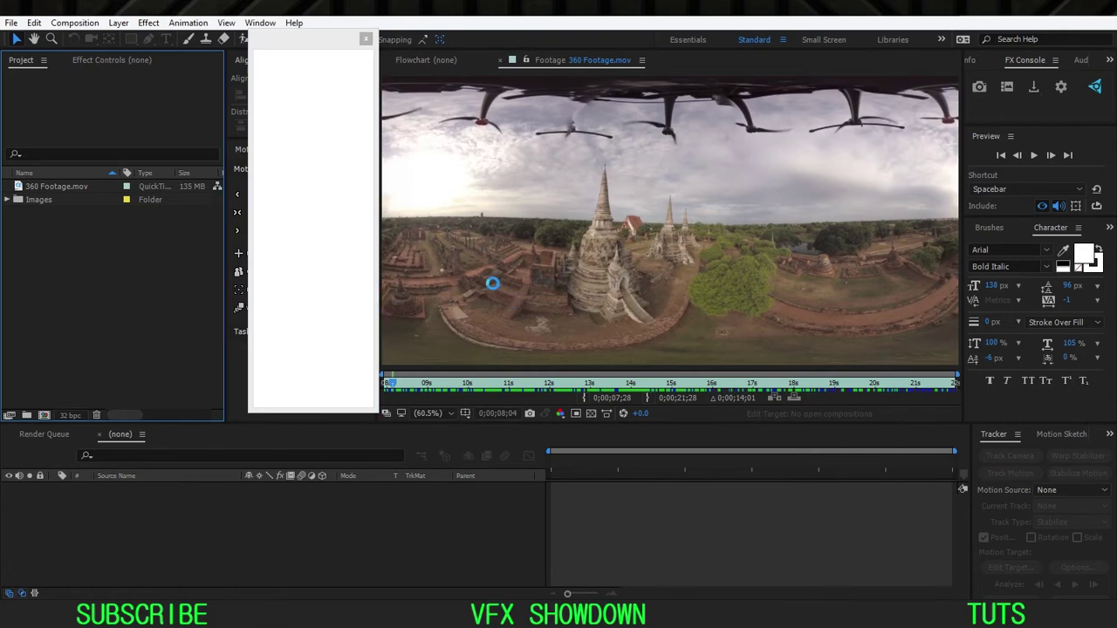
{"action": "mouse_move", "coordinate": [550, 249]}
{"action": "left_mouse_down"}
{"action": "mouse_move", "coordinate": [570, 222]}
{"action": "mouse_move", "coordinate": [544, 236]}
{"action": "mouse_move", "coordinate": [546, 224]}
{"action": "mouse_move", "coordinate": [546, 239]}
{"action": "mouse_move", "coordinate": [565, 241]}
{"action": "mouse_move", "coordinate": [556, 232]}
{"action": "mouse_move", "coordinate": [549, 249]}
{"action": "left_mouse_up"}
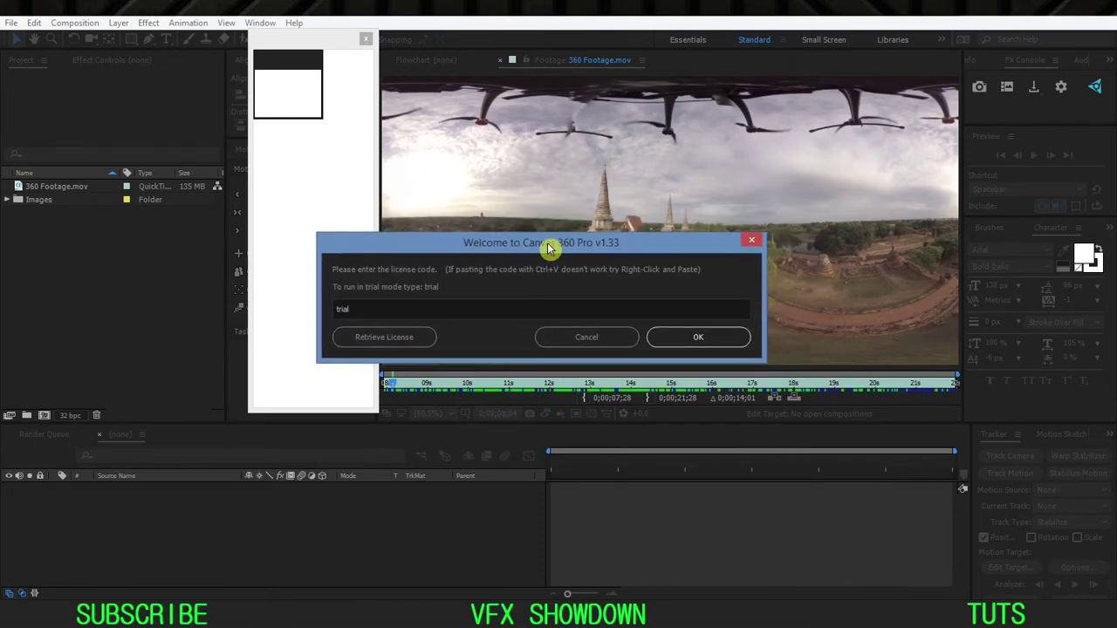
{"action": "mouse_move", "coordinate": [549, 249]}
{"action": "left_mouse_down"}
{"action": "mouse_move", "coordinate": [505, 241]}
{"action": "mouse_move", "coordinate": [534, 233]}
{"action": "left_mouse_up"}
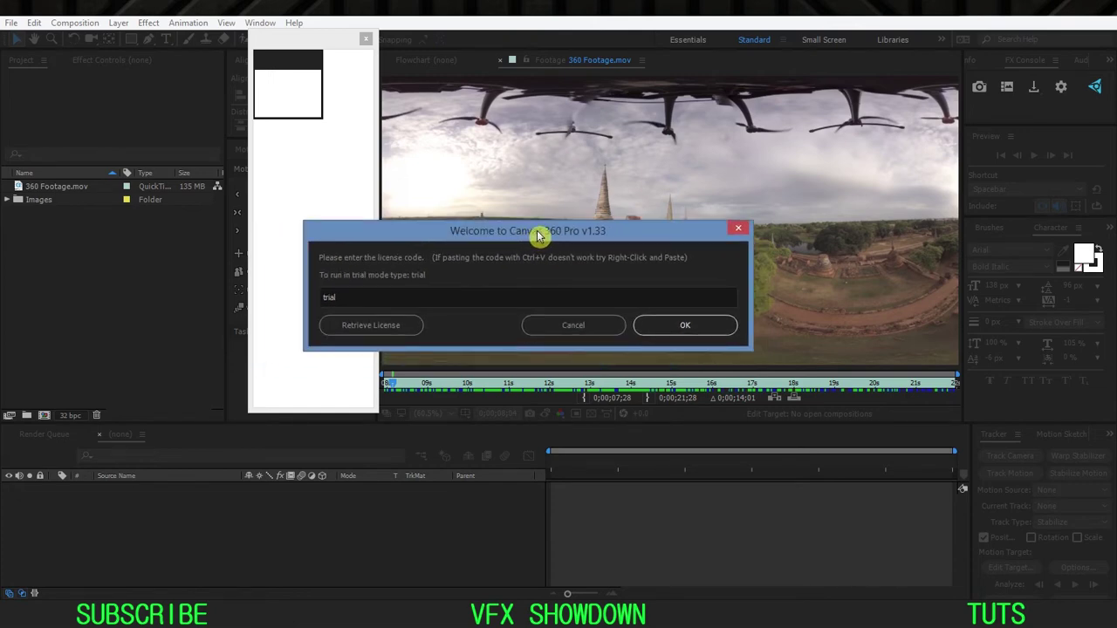
{"action": "left_click", "coordinate": [655, 325]}
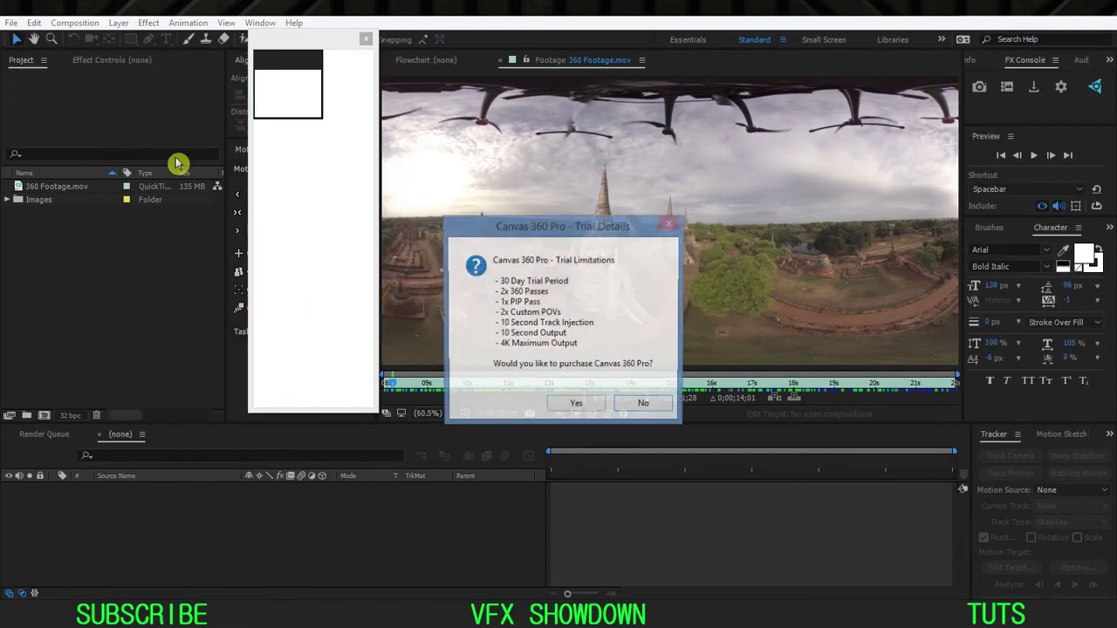
{"action": "left_click_drag", "start_coordinate": [576, 224], "coordinate": [568, 205]}
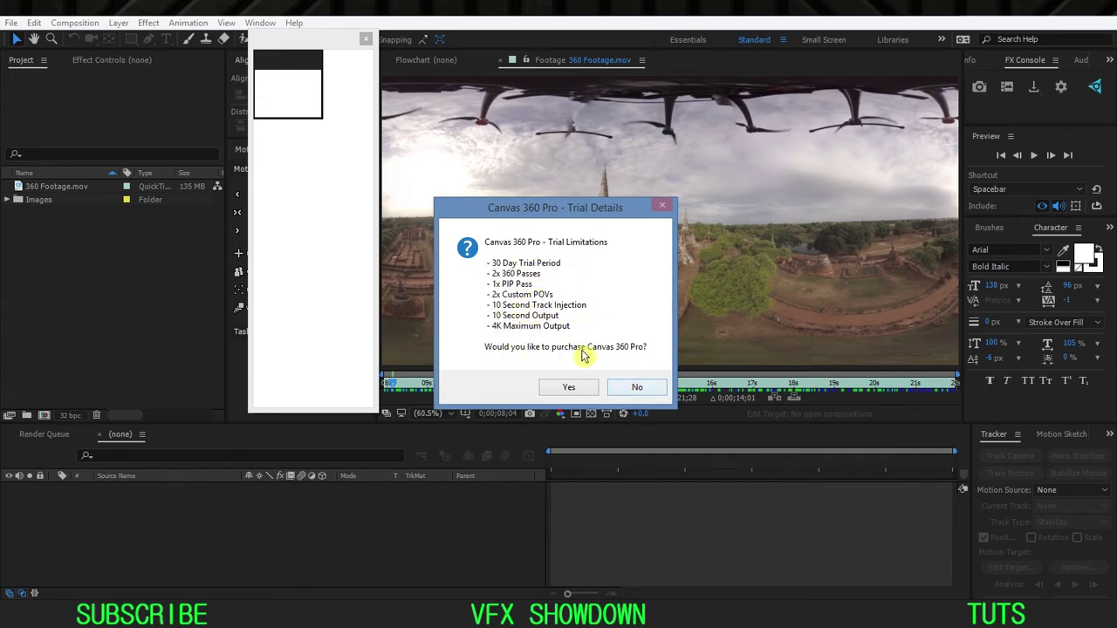
{"action": "left_click", "coordinate": [638, 391]}
{"action": "left_click_drag", "start_coordinate": [331, 45], "coordinate": [342, 78]}
{"action": "left_click_drag", "start_coordinate": [536, 143], "coordinate": [361, 96]}
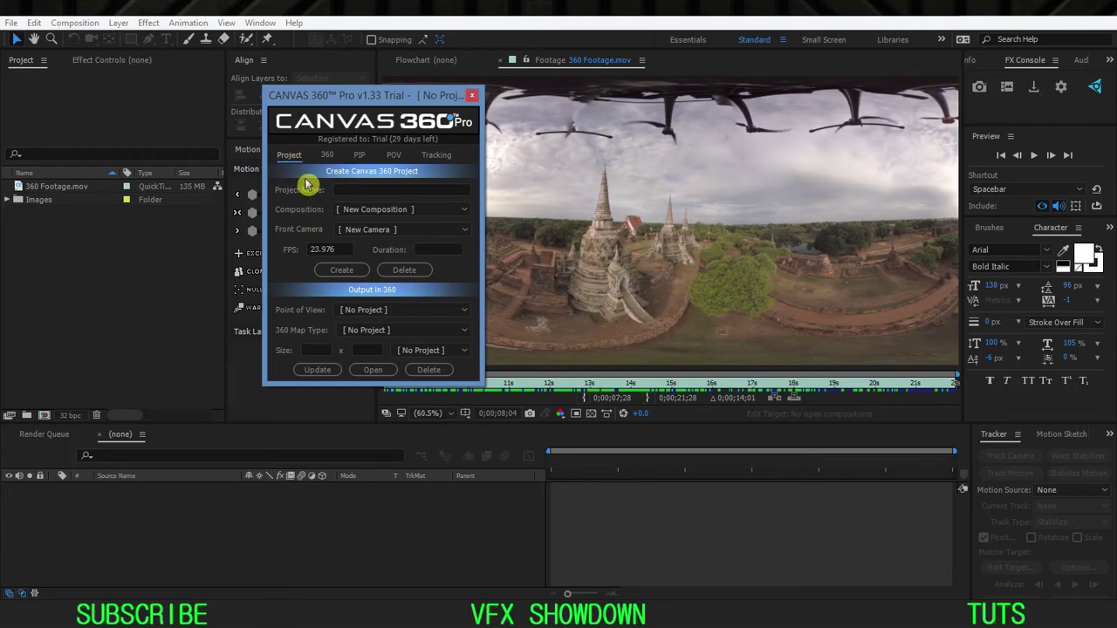
Step: Create a Canvas 360 project named 360 from 360 Footage.mov with the Equirectangular (Long-Lat) map type
{"action": "left_click", "coordinate": [347, 188]}
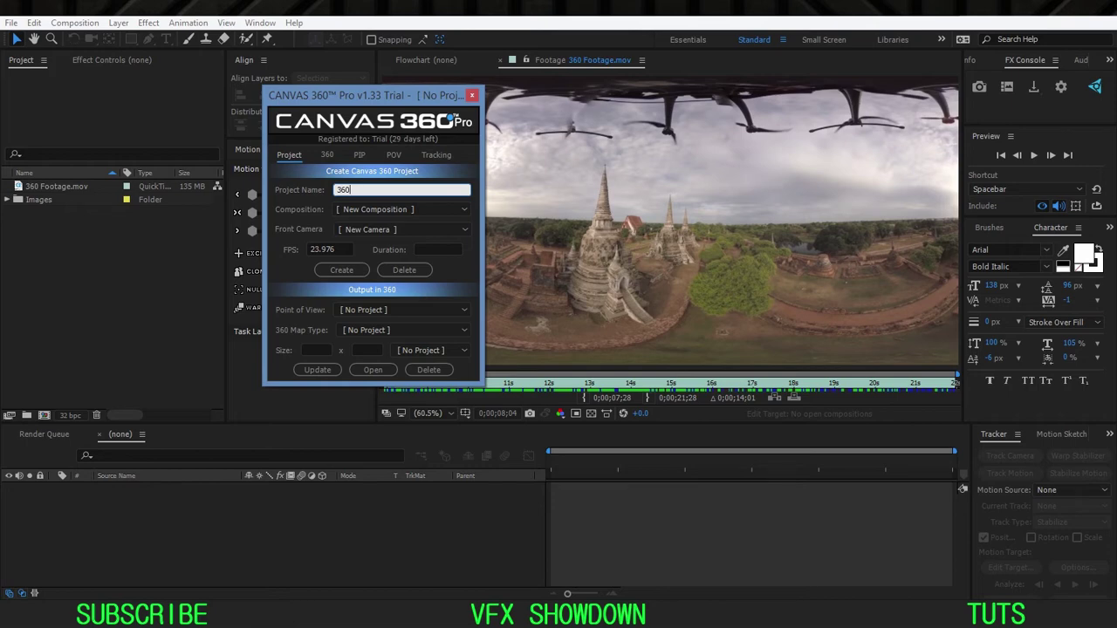
{"action": "left_click", "coordinate": [361, 213]}
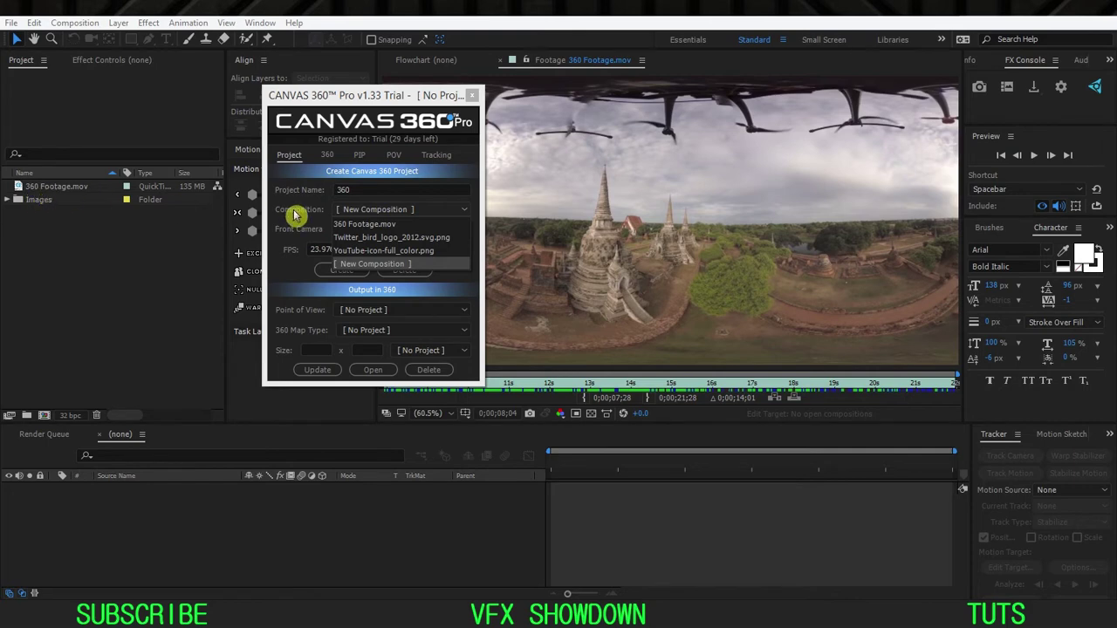
{"action": "left_click", "coordinate": [376, 226]}
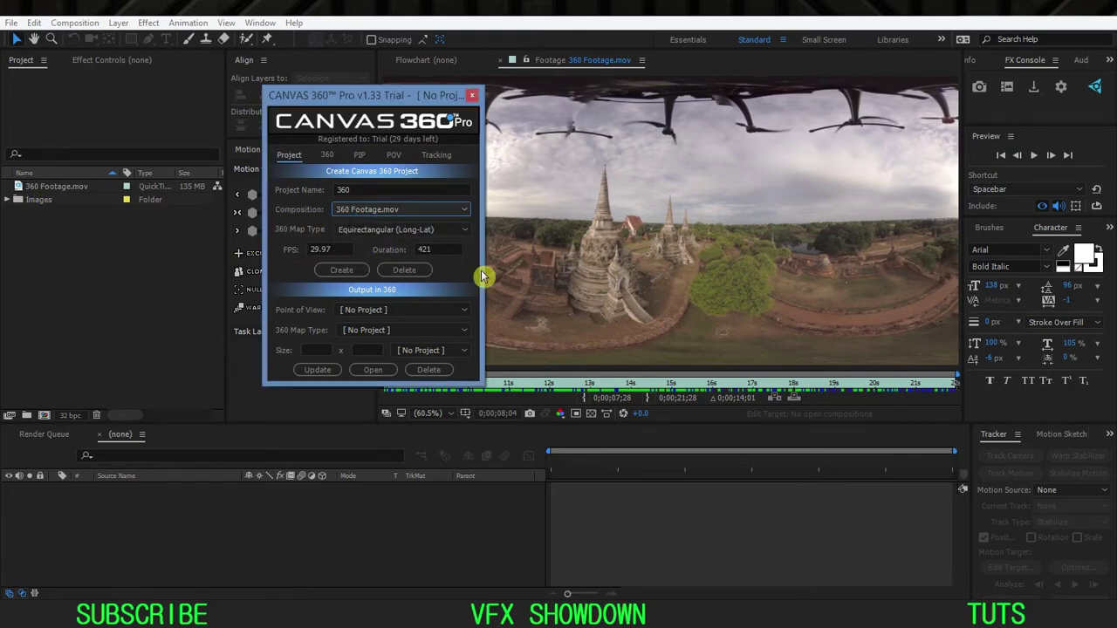
{"action": "left_click", "coordinate": [387, 229]}
{"action": "left_click", "coordinate": [390, 233]}
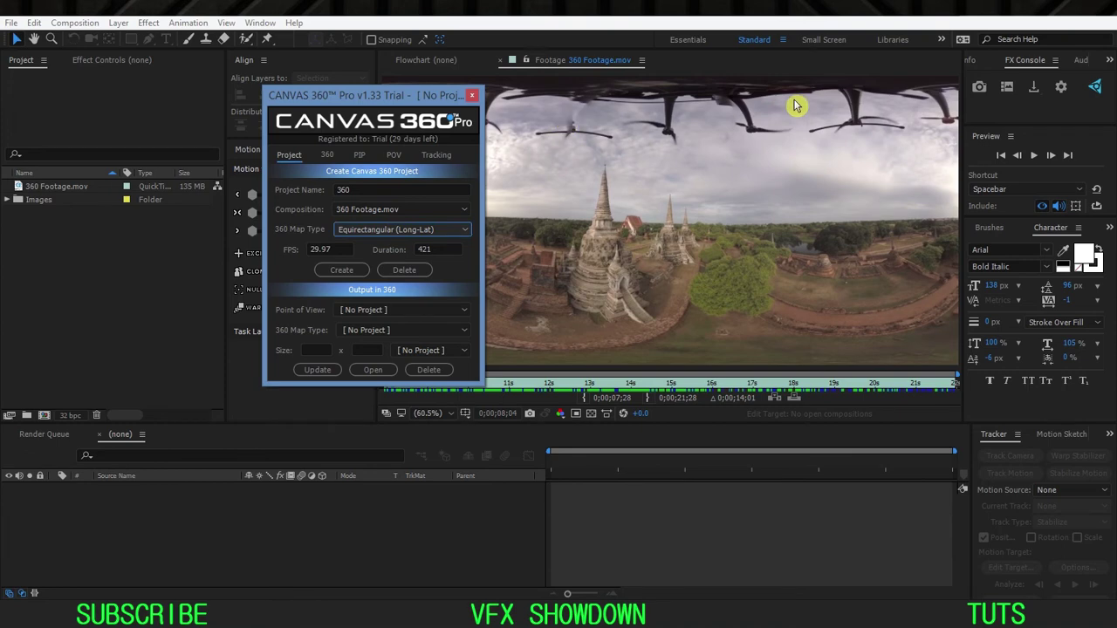
{"action": "left_click", "coordinate": [394, 234]}
{"action": "left_click", "coordinate": [376, 249]}
{"action": "left_click", "coordinate": [345, 272]}
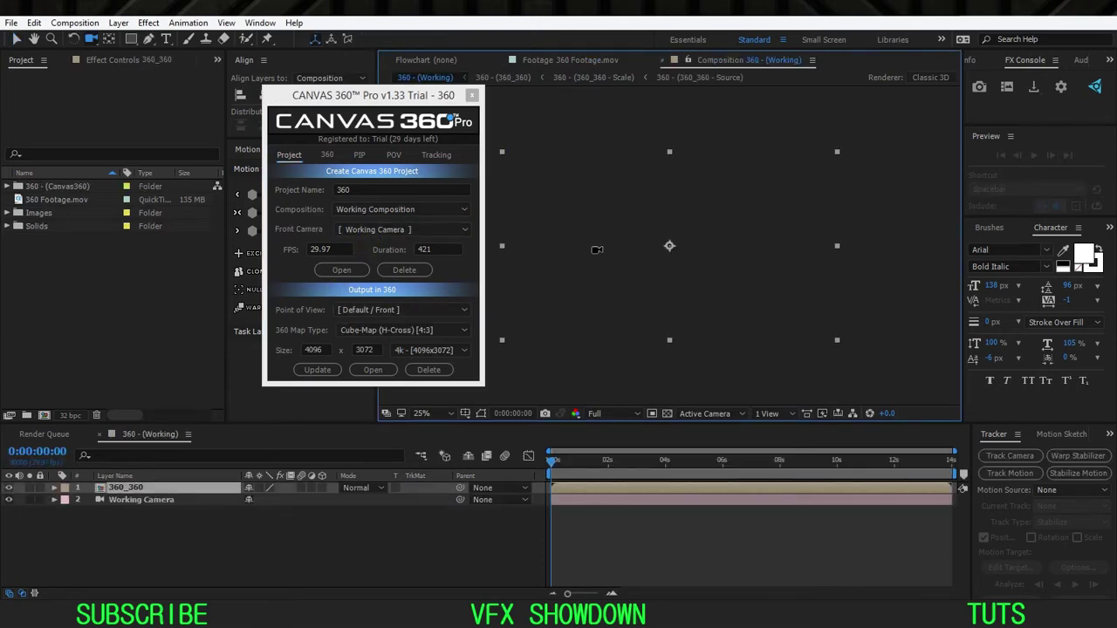
Step: Re-enable the composition viewer's refresh and reposition the Canvas 360 window clear of the image
{"action": "left_click_drag", "start_coordinate": [397, 95], "coordinate": [343, 91]}
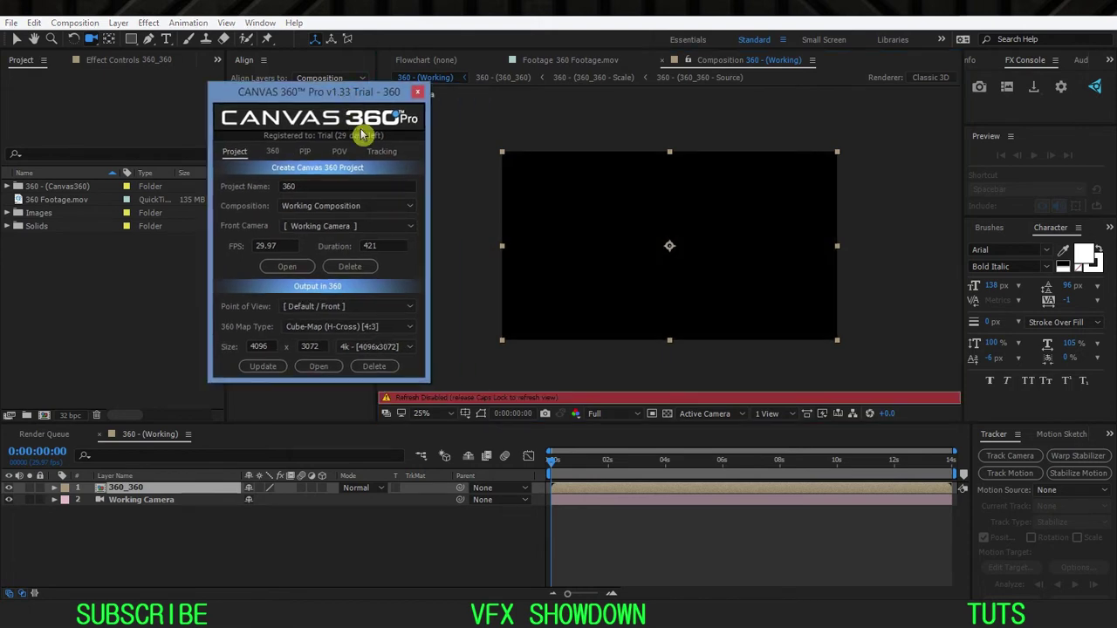
{"action": "key", "text": "Caps_Lock"}
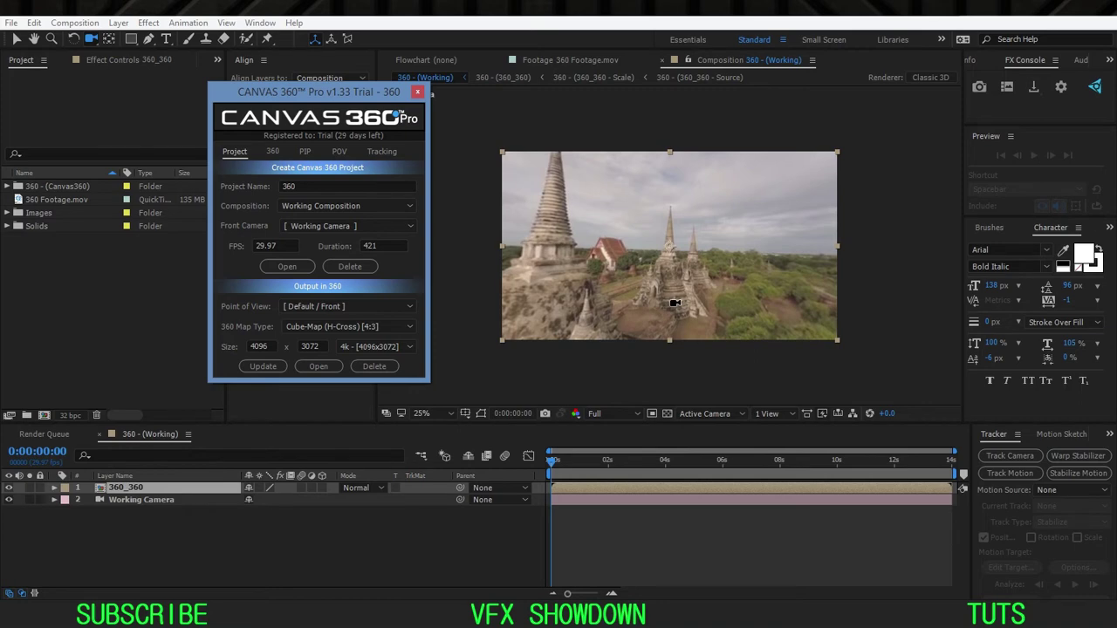
{"action": "left_click_drag", "start_coordinate": [339, 107], "coordinate": [384, 129]}
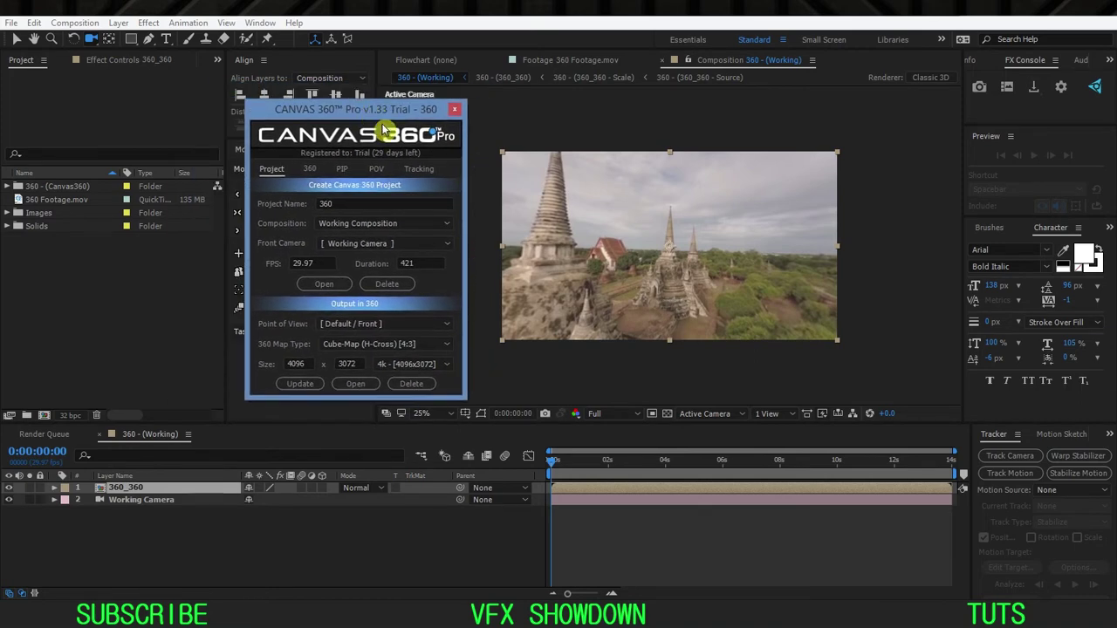
Step: Select the Working Camera layer and orbit it to look around the 360 scene, dismissing the 2D layer warning
{"action": "left_click", "coordinate": [164, 503]}
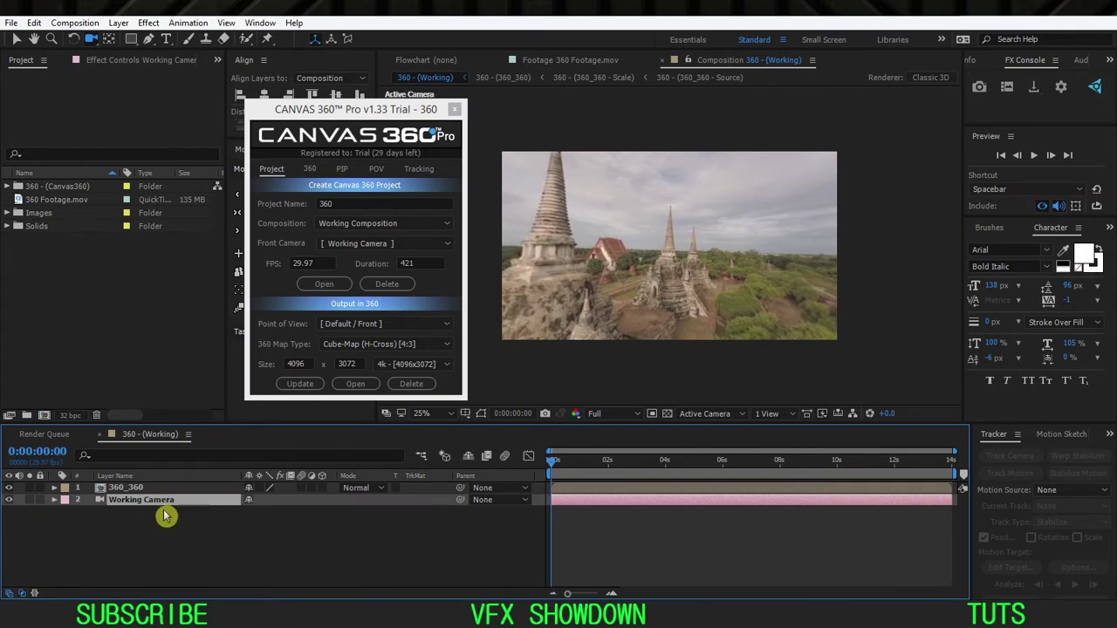
{"action": "left_click_drag", "start_coordinate": [347, 115], "coordinate": [166, 106]}
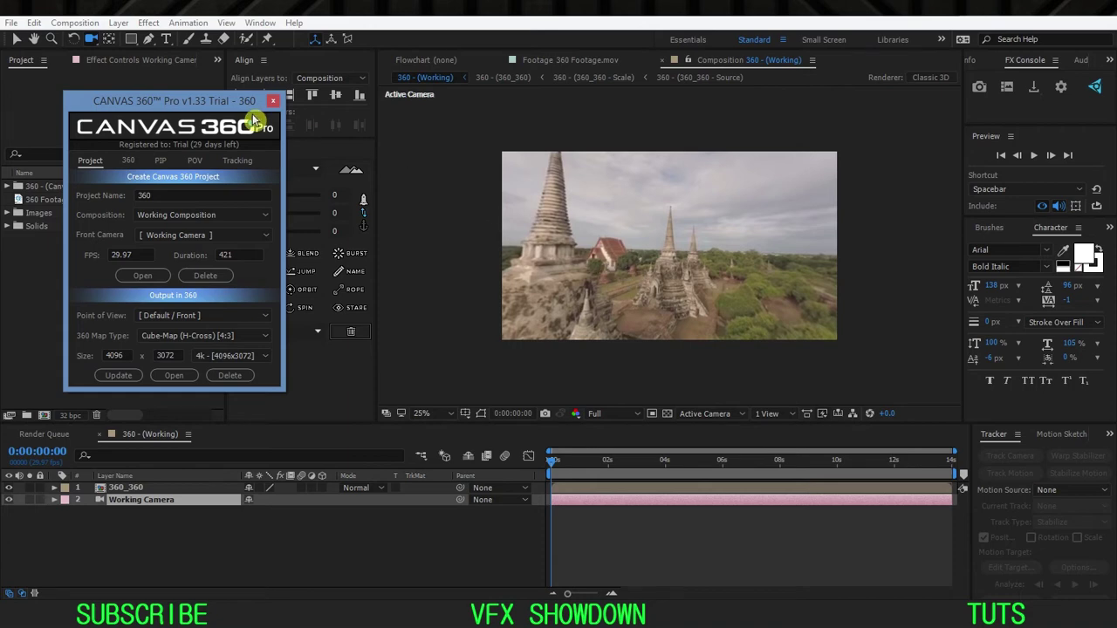
{"action": "left_click_drag", "start_coordinate": [92, 39], "coordinate": [175, 58]}
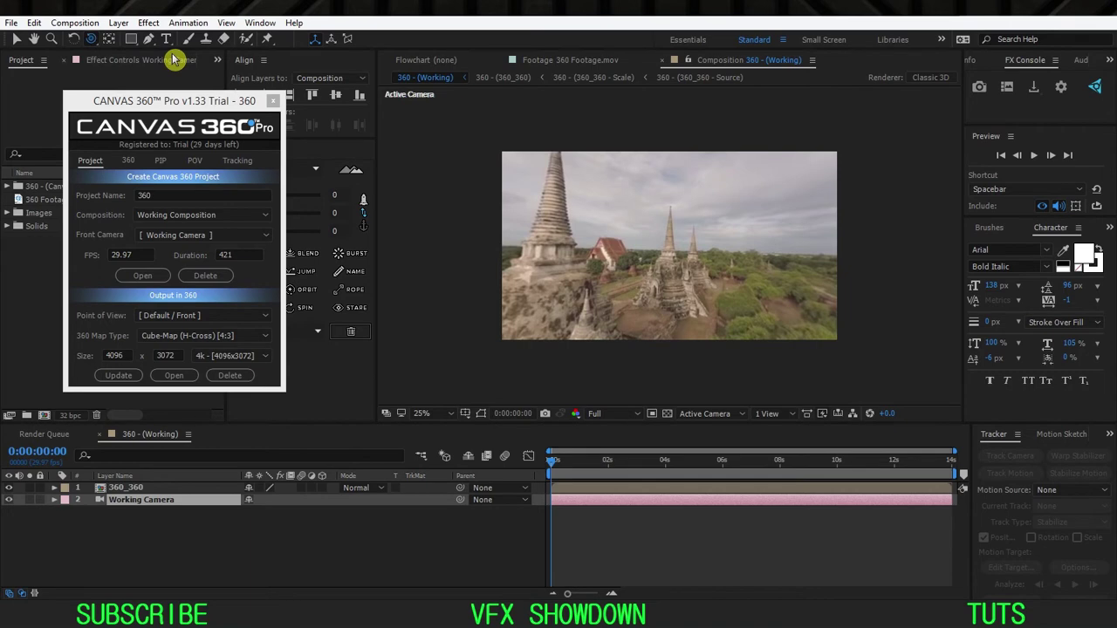
{"action": "left_click", "coordinate": [637, 257]}
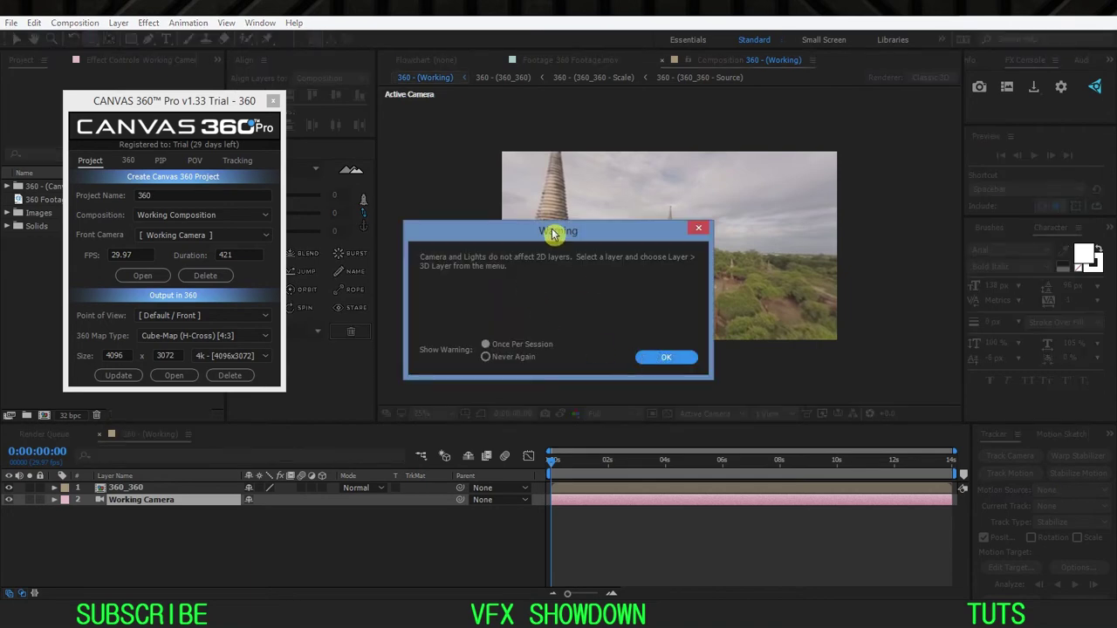
{"action": "left_click", "coordinate": [653, 337]}
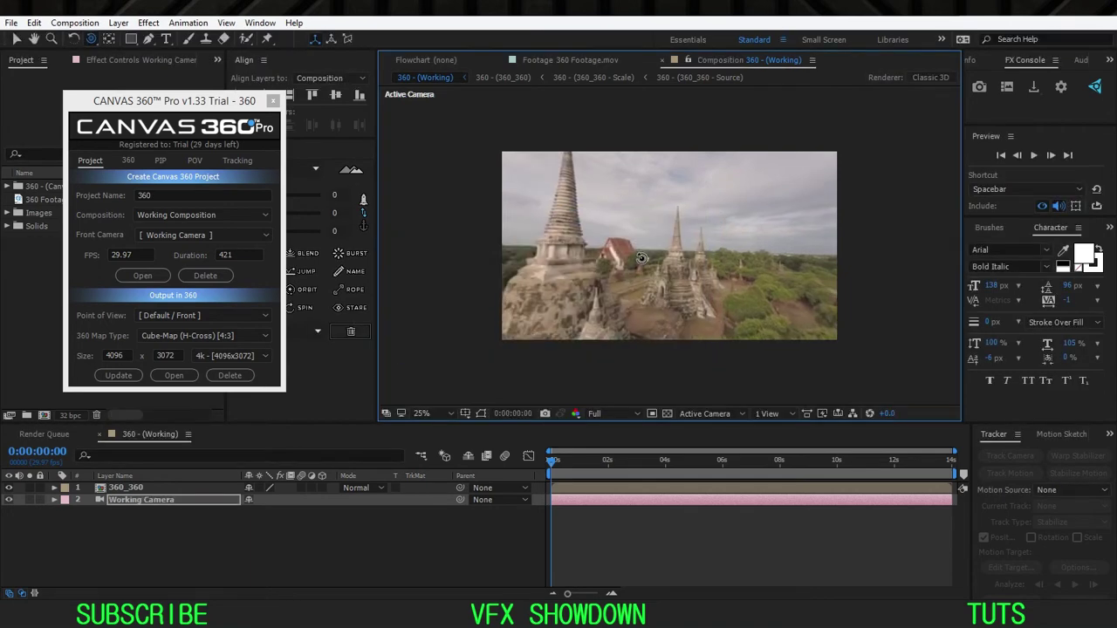
{"action": "left_click_drag", "start_coordinate": [652, 254], "coordinate": [461, 417]}
Step: Fit the composition to the viewer and orbit the working camera down toward the ruins beside the large tree
{"action": "left_click", "coordinate": [432, 414]}
{"action": "left_click", "coordinate": [444, 179]}
{"action": "left_click_drag", "start_coordinate": [643, 272], "coordinate": [660, 292]}
{"action": "left_click_drag", "start_coordinate": [459, 308], "coordinate": [589, 275]}
{"action": "mouse_move", "coordinate": [544, 312]}
{"action": "left_mouse_down"}
{"action": "mouse_move", "coordinate": [561, 308]}
{"action": "mouse_move", "coordinate": [544, 316]}
{"action": "left_mouse_up"}
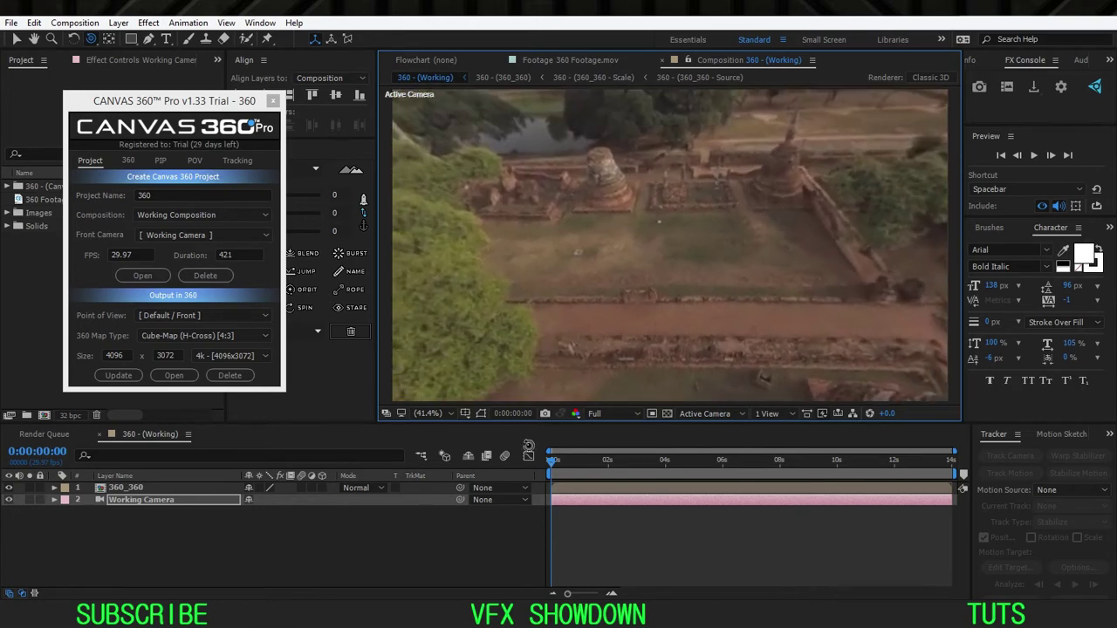
Step: Move the current time to 0:00:00:27 and set the composition's preview resolution to Half
{"action": "left_click", "coordinate": [576, 461]}
{"action": "left_click", "coordinate": [615, 414]}
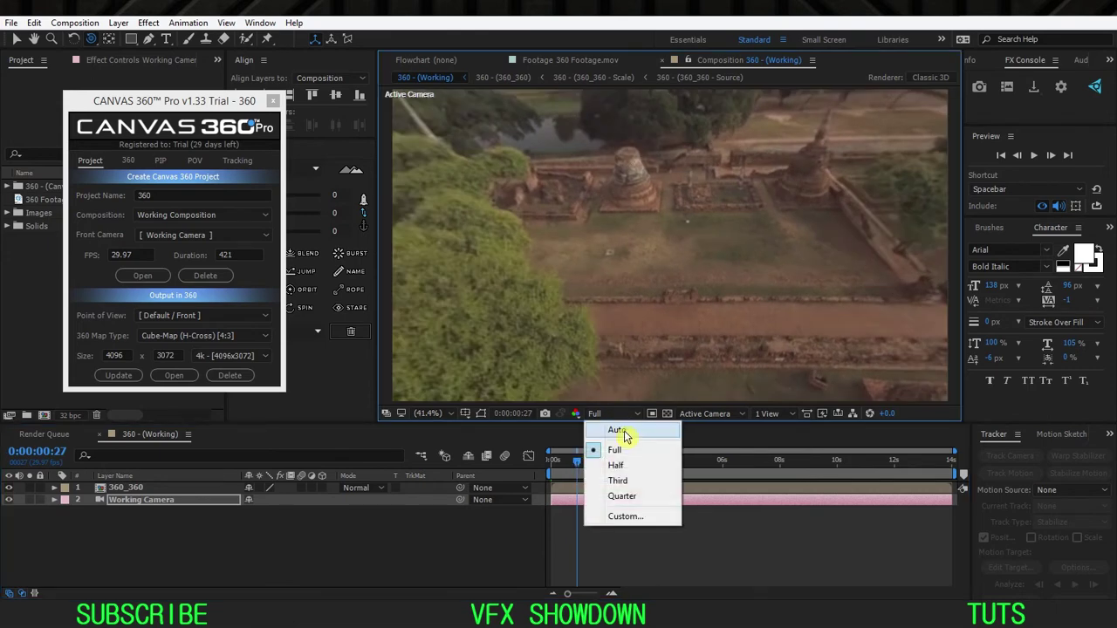
{"action": "left_click", "coordinate": [632, 465]}
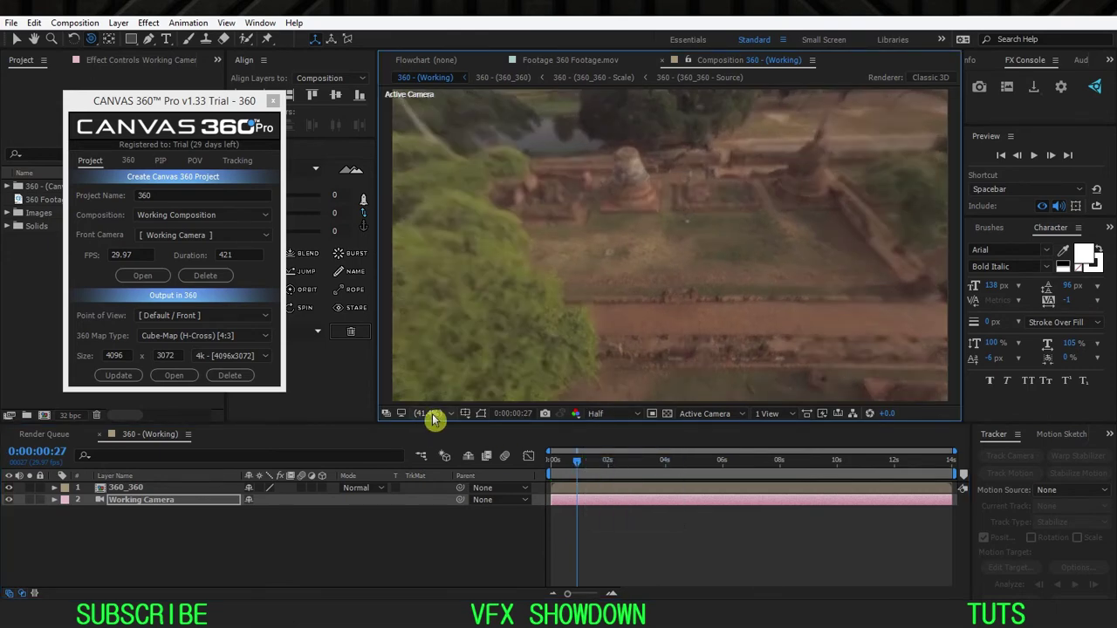
Step: Fit the composition to the viewer and return the current time to 0:00:00:00
{"action": "scroll", "coordinate": [557, 258], "scroll_direction": "down", "scroll_amount": 2}
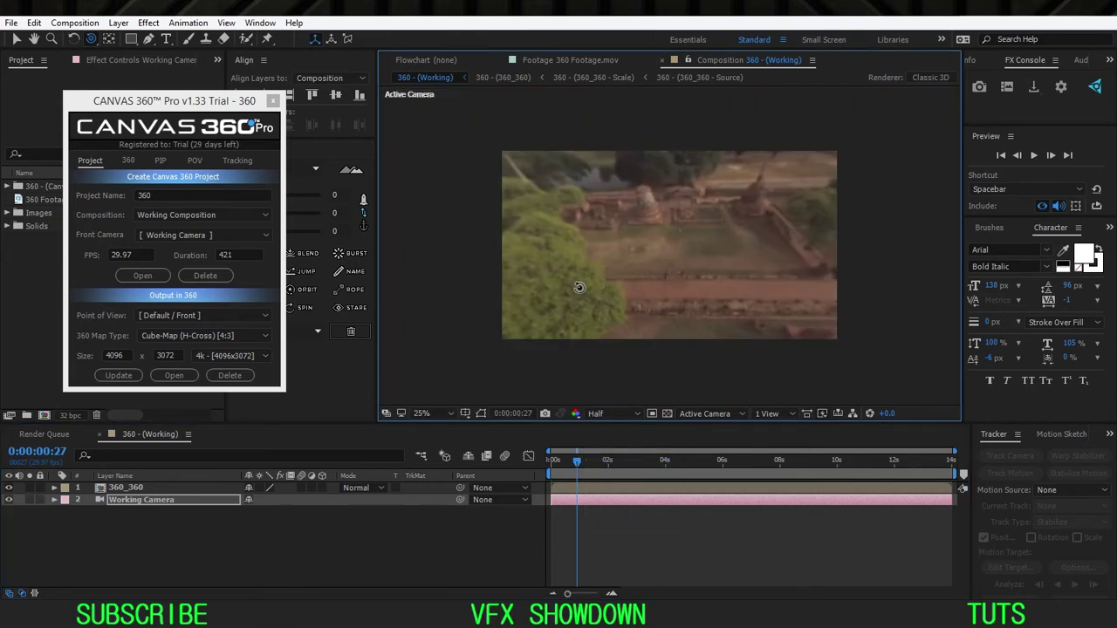
{"action": "scroll", "coordinate": [579, 287], "scroll_direction": "up", "scroll_amount": 2}
{"action": "left_click", "coordinate": [436, 414]}
{"action": "left_click", "coordinate": [427, 179]}
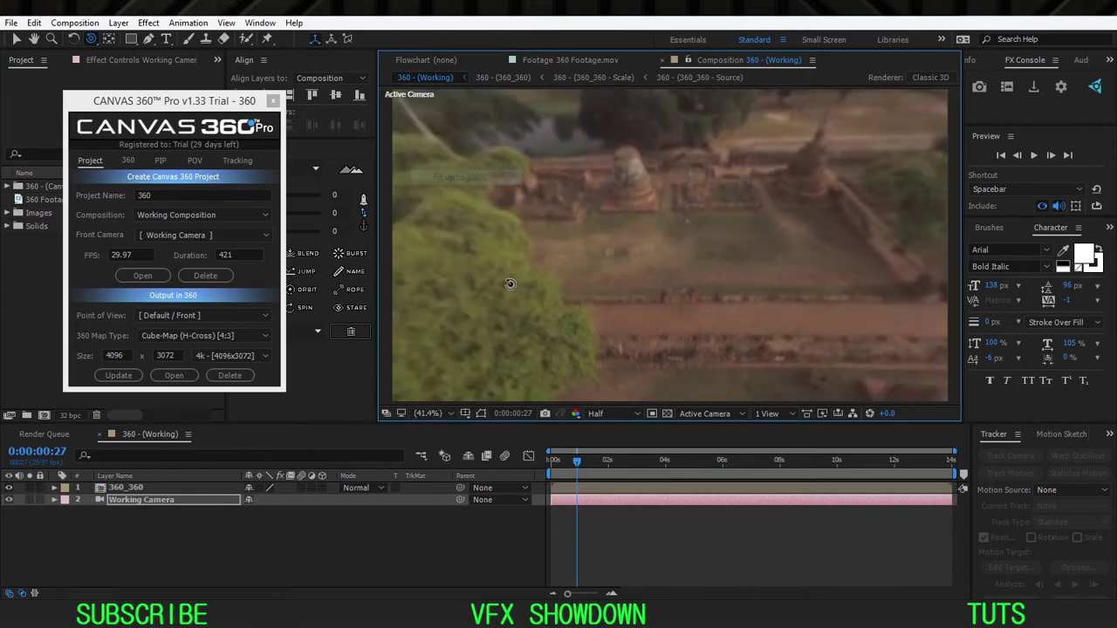
{"action": "left_click", "coordinate": [621, 468]}
{"action": "left_click_drag", "start_coordinate": [644, 470], "coordinate": [544, 472]}
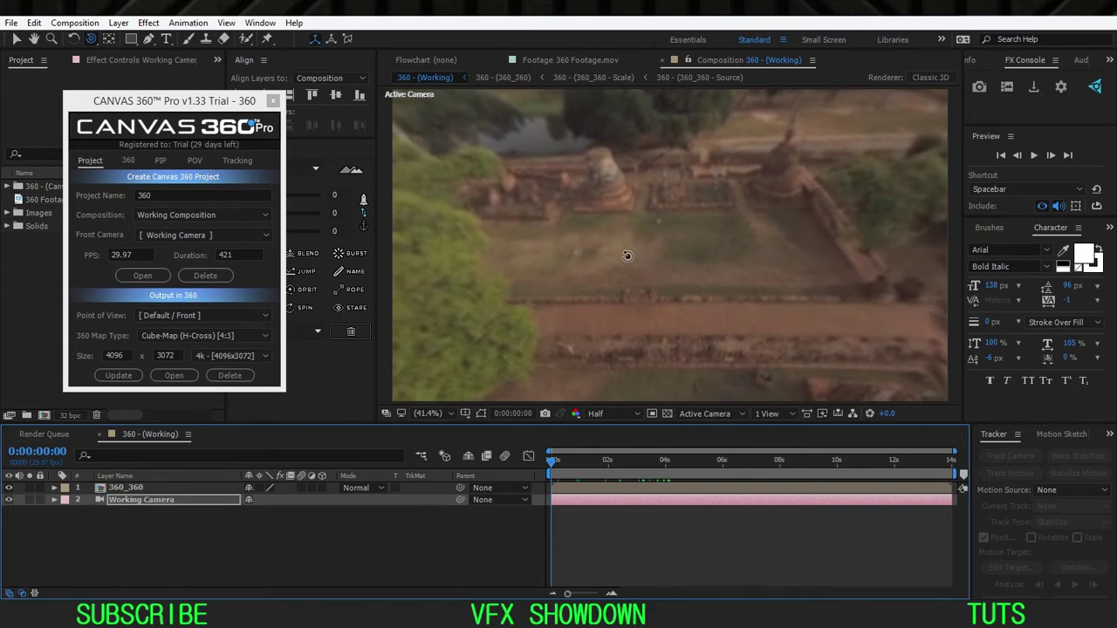
Step: Orbit the working camera up to frame the ruins with the trees behind them, and set the preview resolution to Full
{"action": "left_click_drag", "start_coordinate": [639, 254], "coordinate": [666, 258]}
{"action": "left_click_drag", "start_coordinate": [573, 460], "coordinate": [474, 474]}
{"action": "left_click_drag", "start_coordinate": [585, 369], "coordinate": [623, 342]}
{"action": "left_click_drag", "start_coordinate": [573, 469], "coordinate": [529, 469]}
{"action": "left_click", "coordinate": [613, 413]}
{"action": "left_click", "coordinate": [612, 449]}
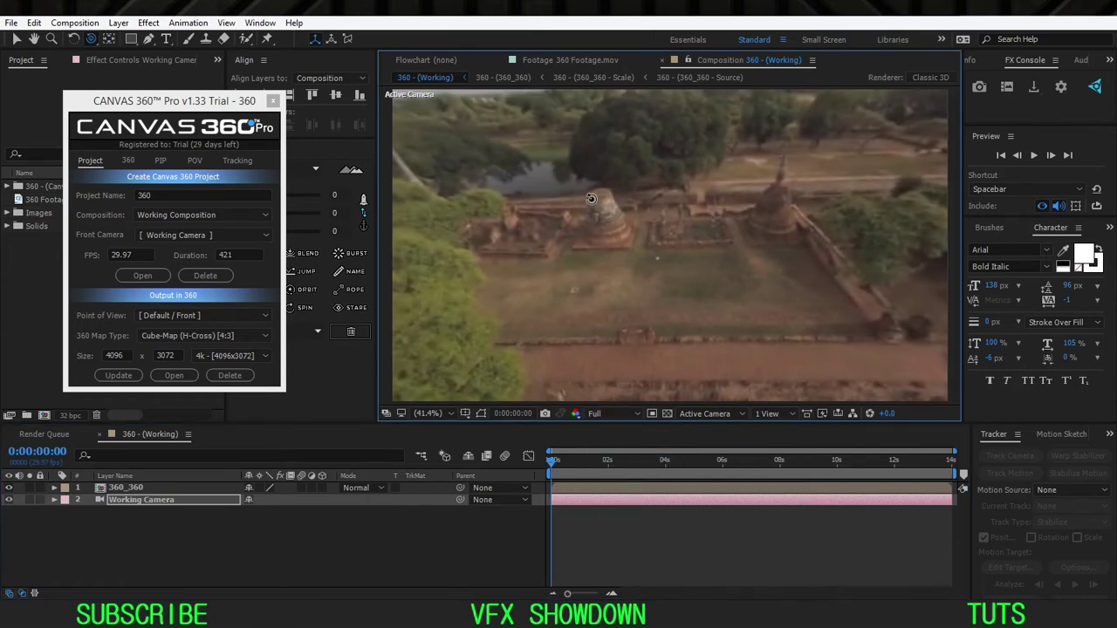
{"action": "left_click", "coordinate": [427, 414]}
{"action": "key", "text": "Escape"}
Step: Examine the Canvas 360 pass import settings for media, map type and point of view, plus the details listed for the existing pass
{"action": "left_click_drag", "start_coordinate": [127, 100], "coordinate": [243, 102]}
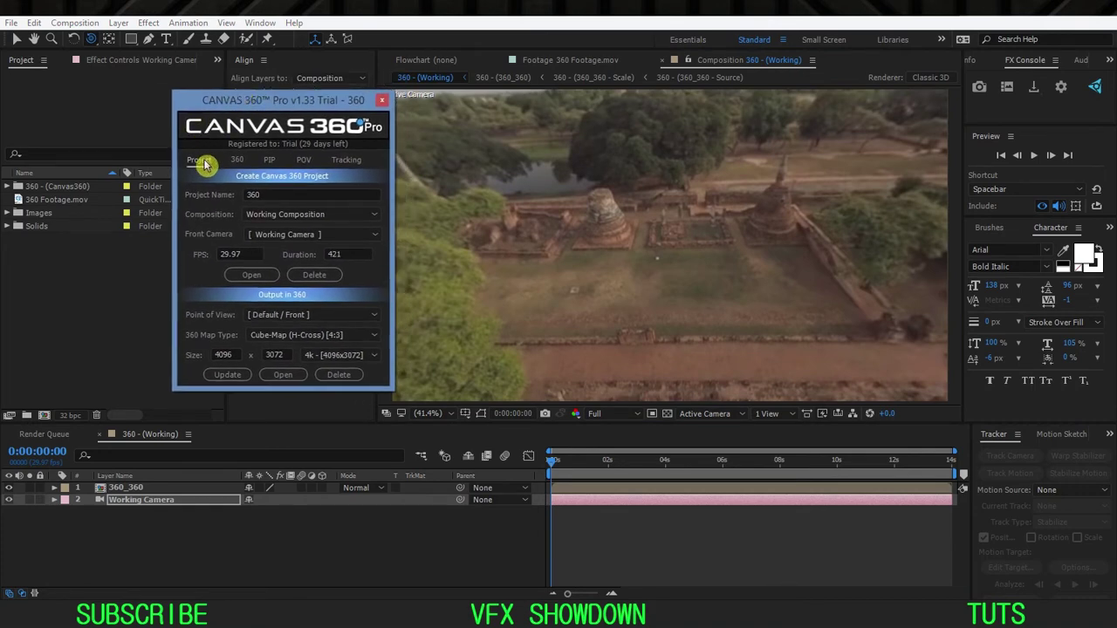
{"action": "left_click", "coordinate": [223, 277]}
{"action": "left_click", "coordinate": [238, 162]}
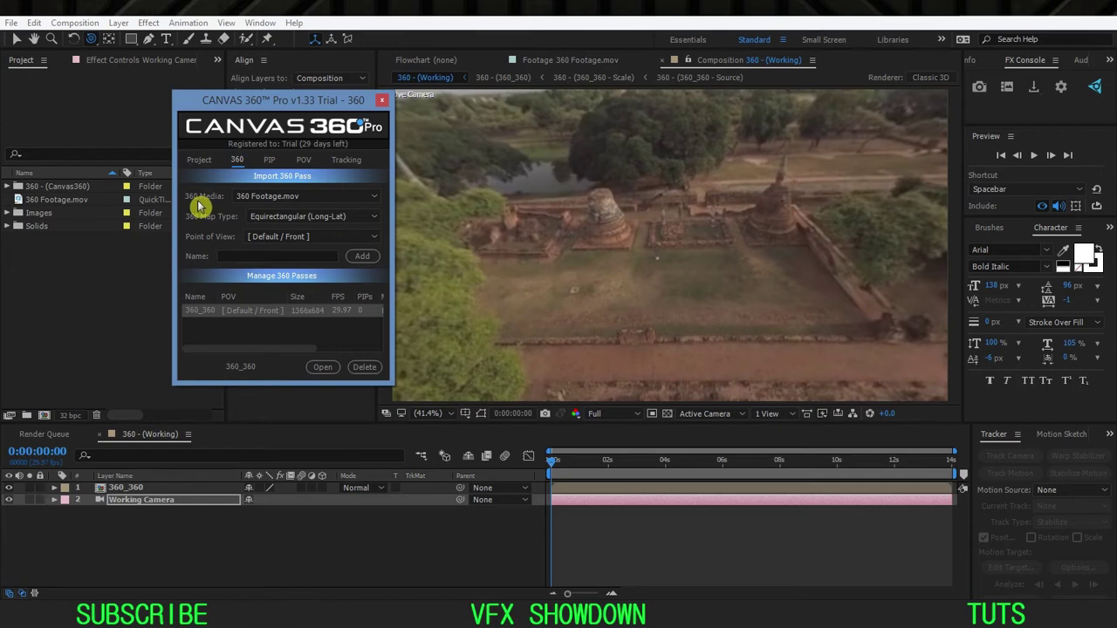
{"action": "left_click", "coordinate": [277, 198]}
{"action": "left_click", "coordinate": [277, 199]}
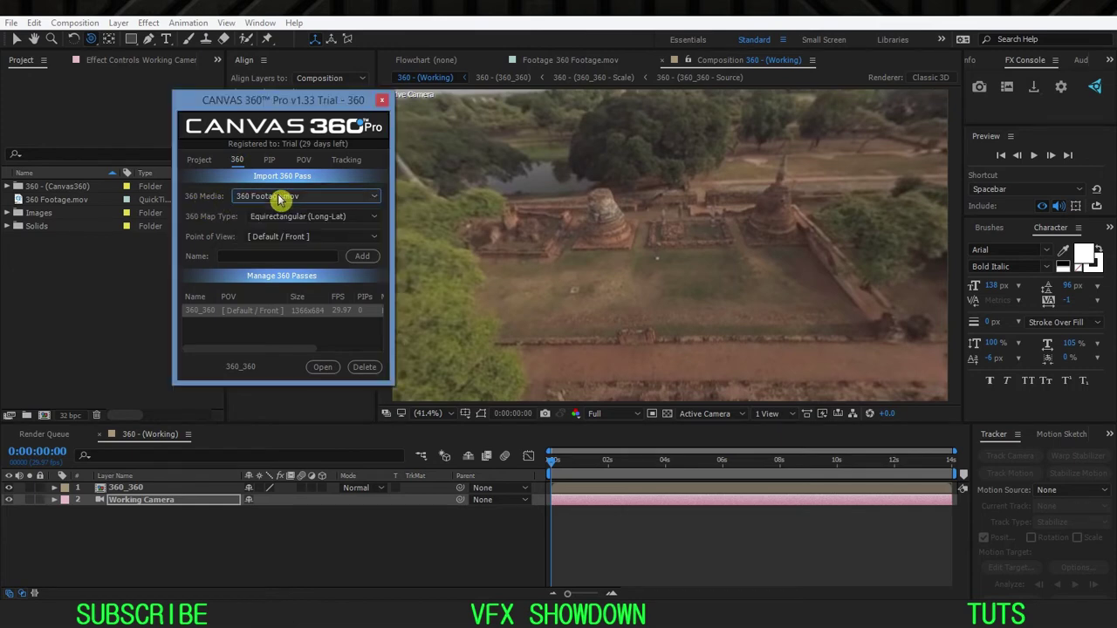
{"action": "left_click_drag", "start_coordinate": [279, 103], "coordinate": [302, 92]}
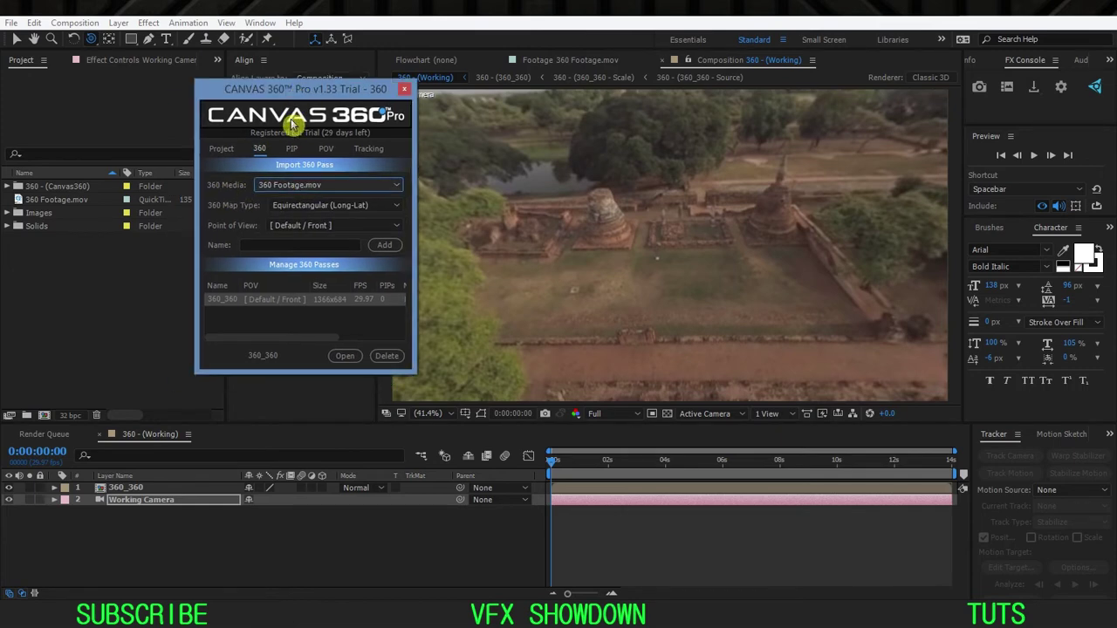
{"action": "left_click", "coordinate": [298, 206]}
{"action": "left_click", "coordinate": [309, 213]}
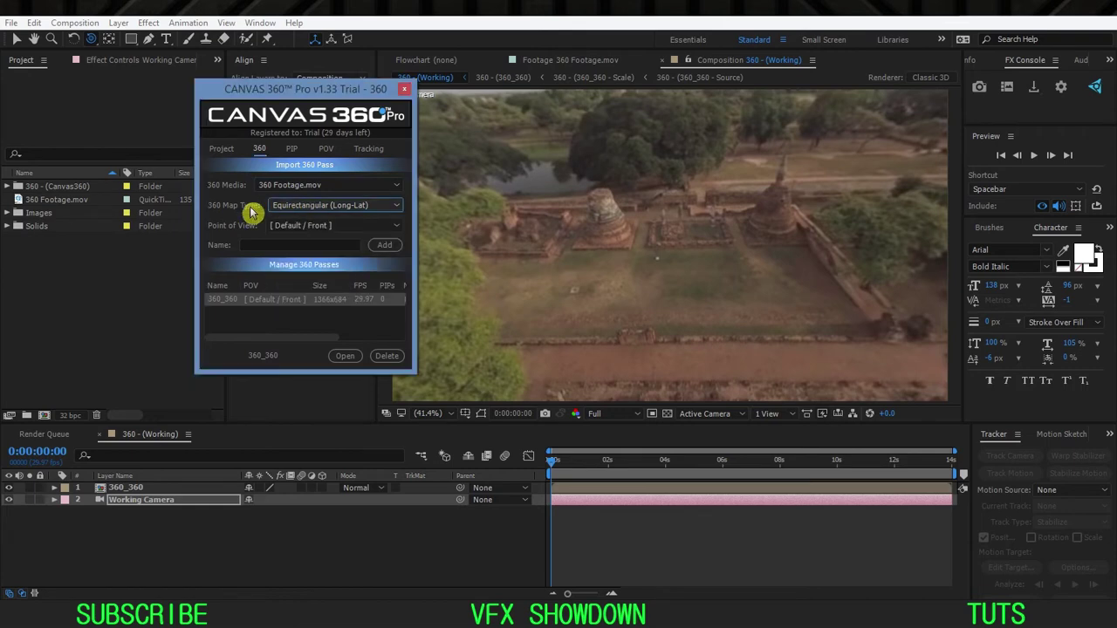
{"action": "left_click", "coordinate": [336, 227]}
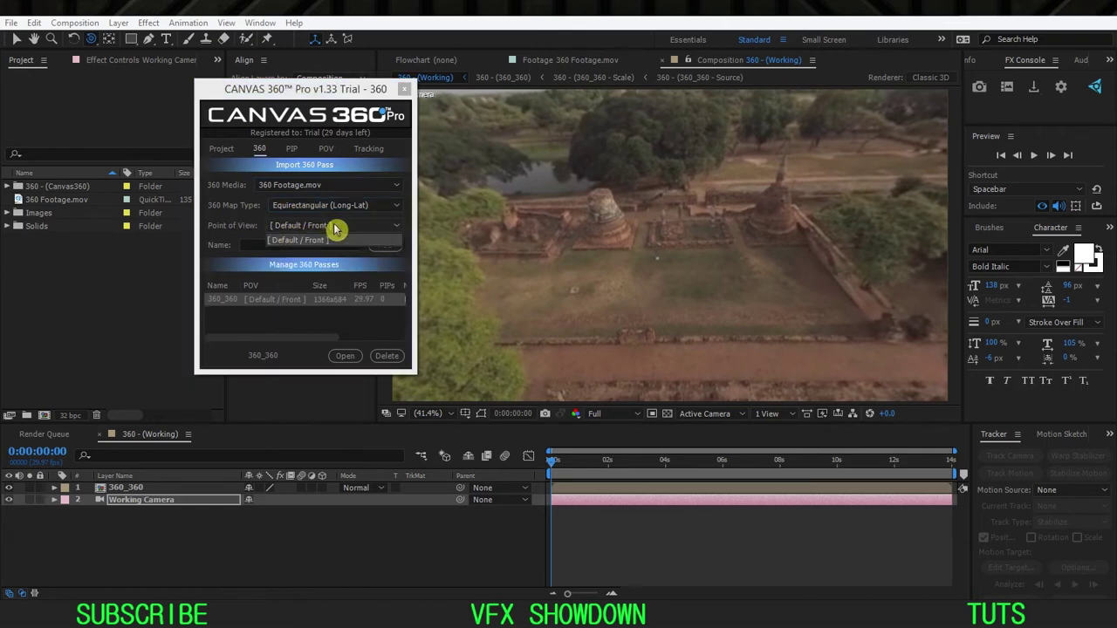
{"action": "left_click", "coordinate": [333, 229]}
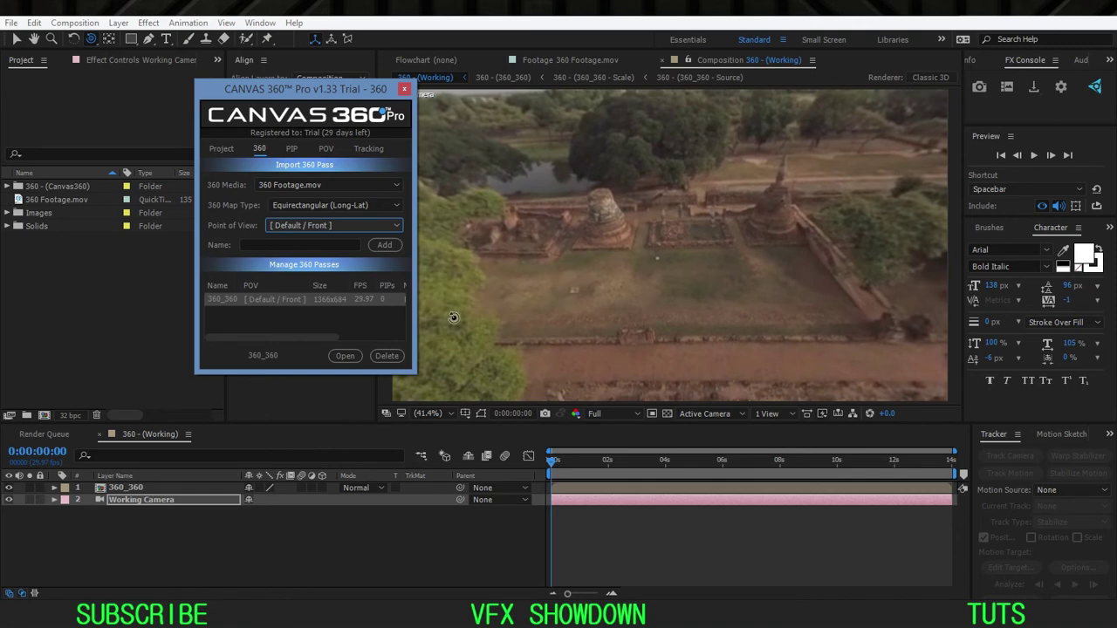
{"action": "left_click_drag", "start_coordinate": [316, 337], "coordinate": [398, 332]}
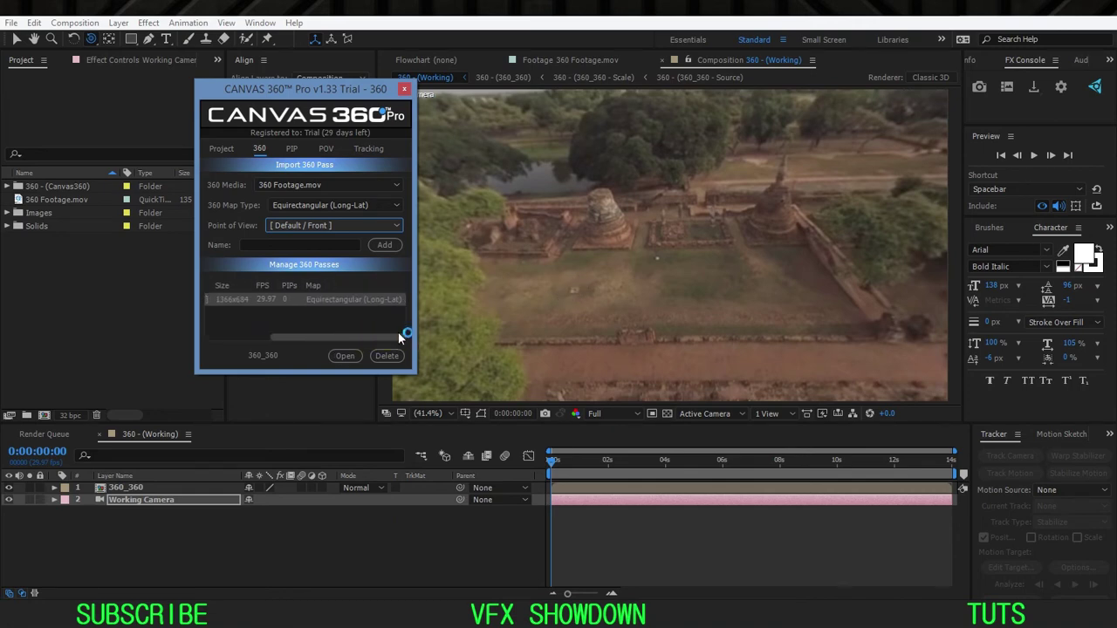
{"action": "left_click_drag", "start_coordinate": [316, 342], "coordinate": [275, 341]}
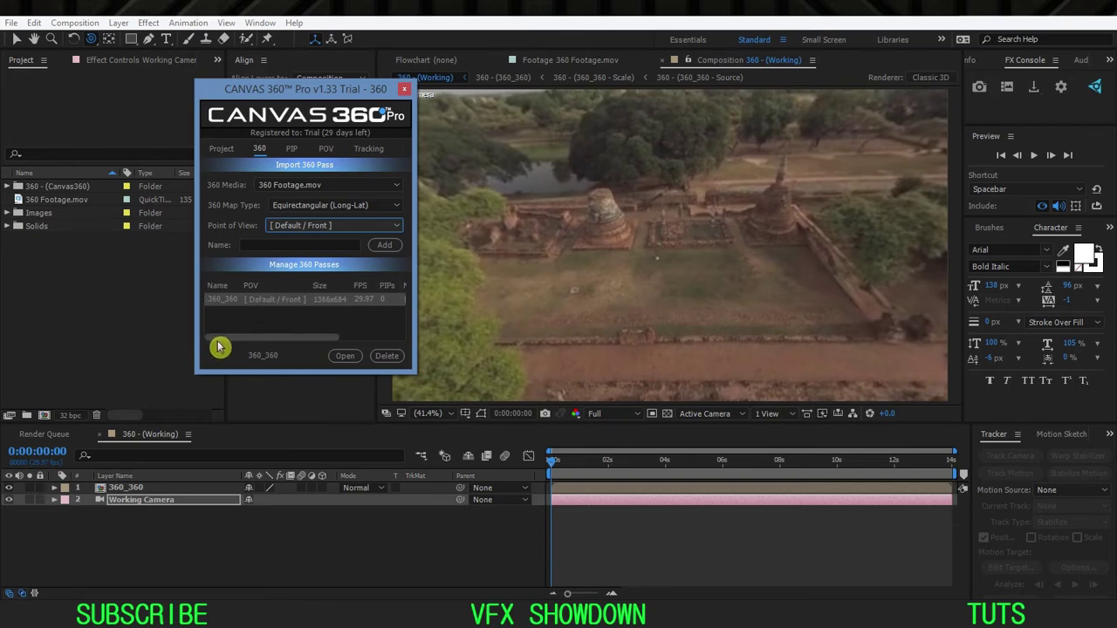
Step: Add a second 360 pass named 360 2 from 360 Footage.mov and delete it again, including its layer
{"action": "left_click", "coordinate": [281, 245]}
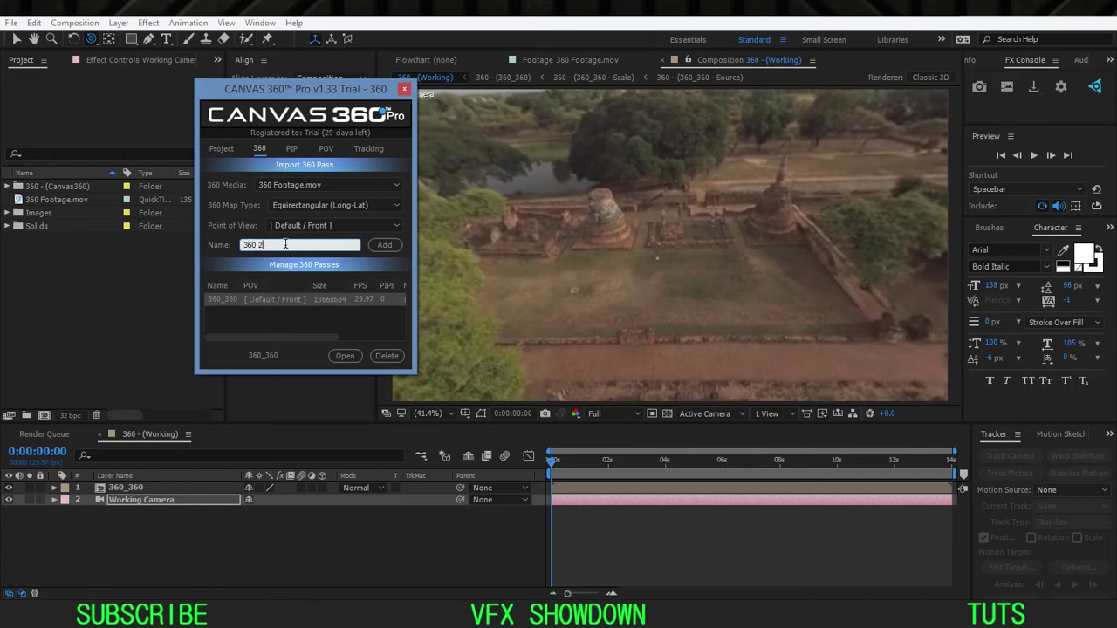
{"action": "left_click", "coordinate": [384, 246]}
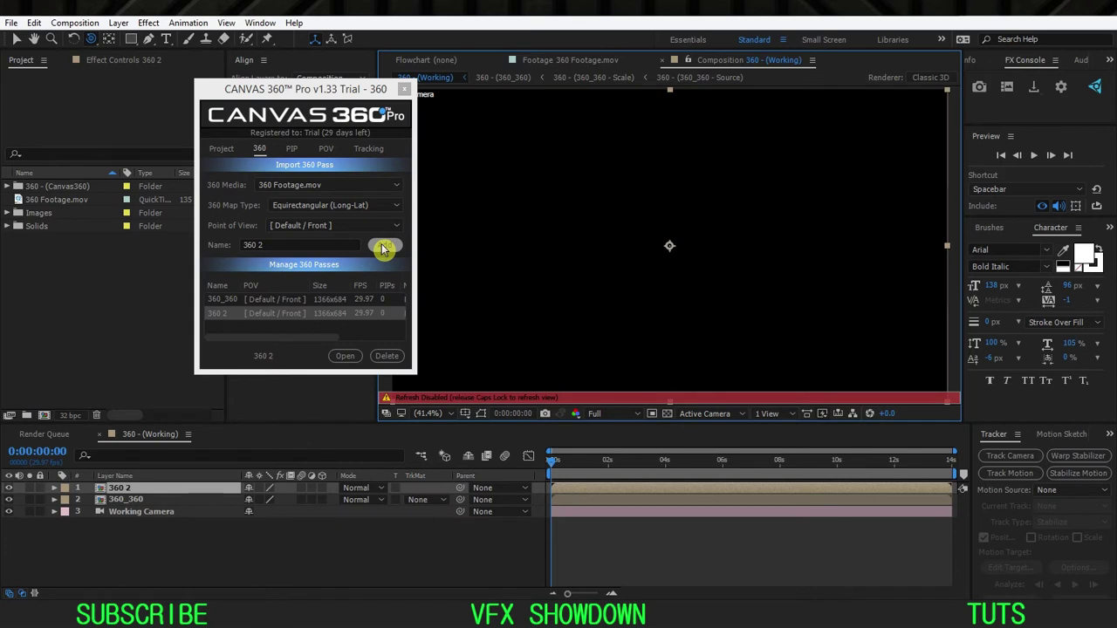
{"action": "key", "text": "Delete"}
{"action": "left_click", "coordinate": [174, 489]}
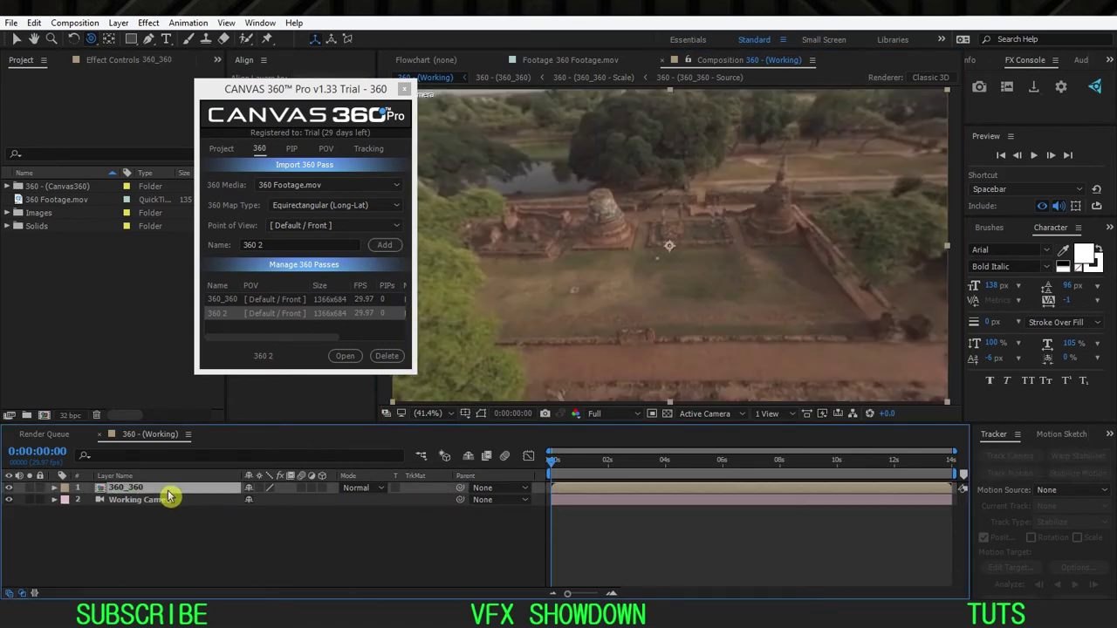
{"action": "left_click", "coordinate": [382, 357]}
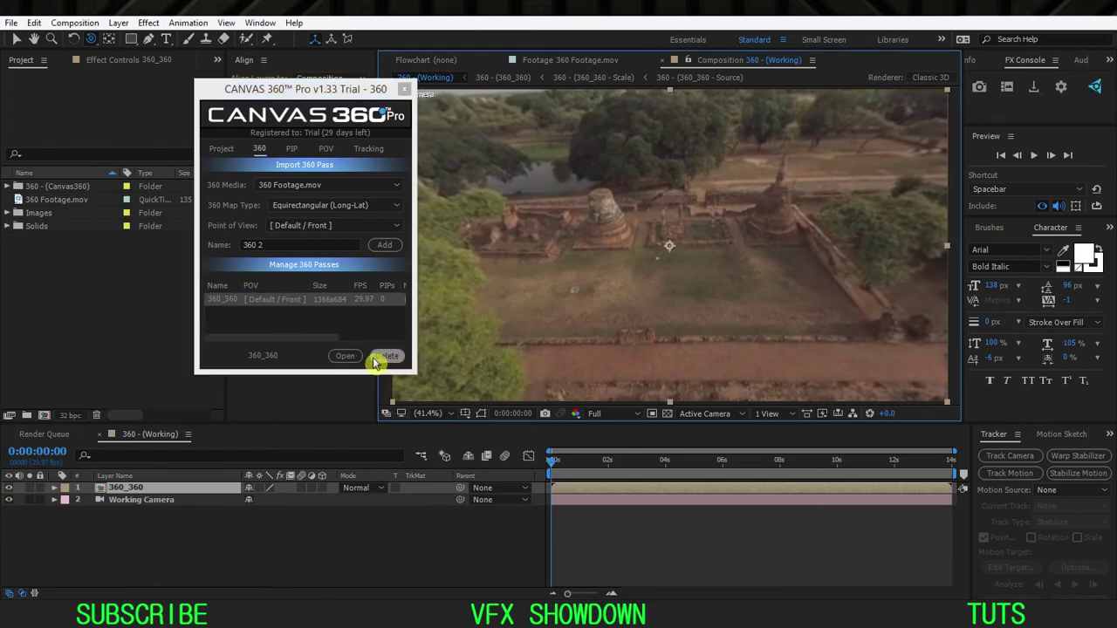
Step: Inspect the source and scale compositions behind the 360_360 pass and return to the 360 - (Working) composition
{"action": "double_click", "coordinate": [275, 301]}
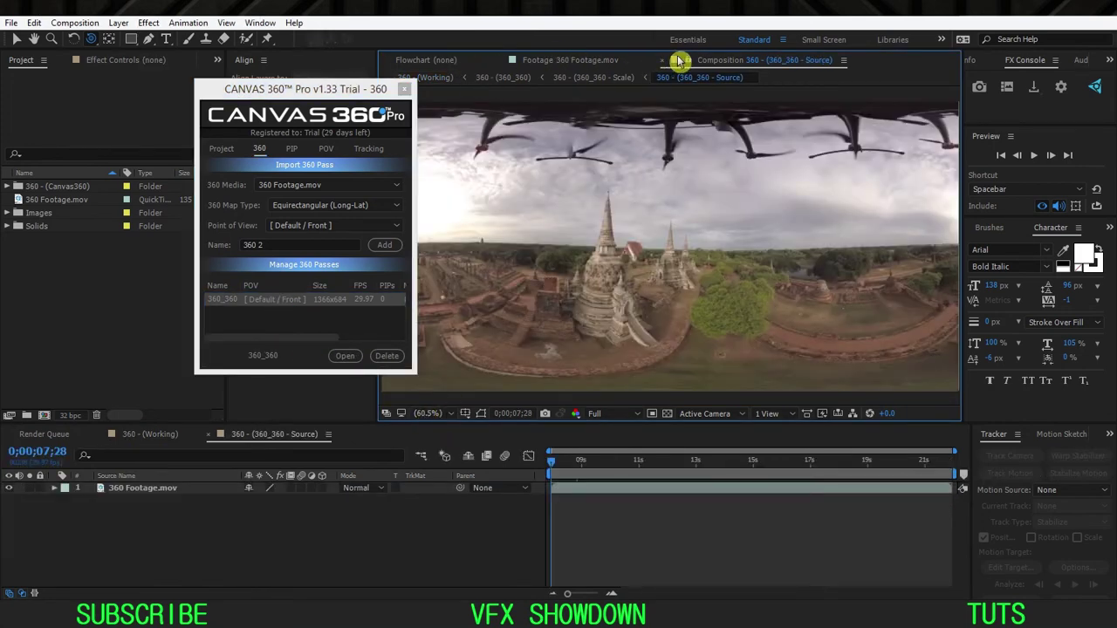
{"action": "left_click", "coordinate": [203, 540]}
{"action": "key", "text": "Tab"}
{"action": "left_click", "coordinate": [49, 533]}
{"action": "left_click", "coordinate": [278, 532]}
{"action": "left_click", "coordinate": [148, 435]}
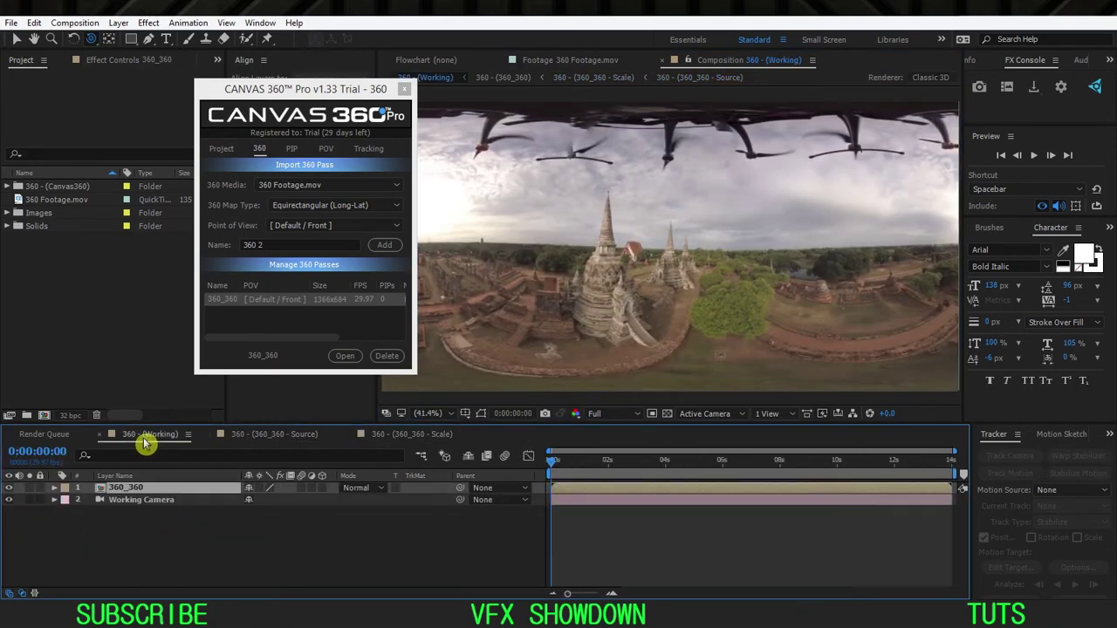
Step: Move the current time to 0:00:01:10, fit the composition to the viewer and shift the Canvas 360 window clear of the image
{"action": "key", "text": "comma"}
{"action": "key", "text": "comma"}
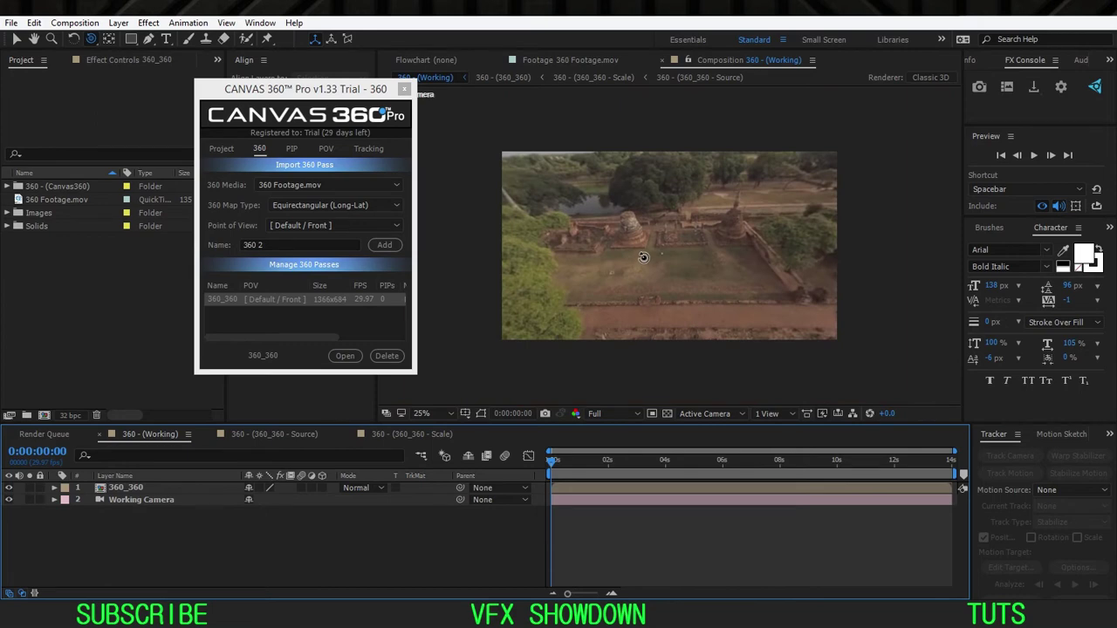
{"action": "mouse_move", "coordinate": [571, 463]}
{"action": "left_mouse_down"}
{"action": "mouse_move", "coordinate": [805, 467]}
{"action": "mouse_move", "coordinate": [518, 487]}
{"action": "mouse_move", "coordinate": [571, 464]}
{"action": "mouse_move", "coordinate": [590, 468]}
{"action": "left_mouse_up"}
{"action": "left_click", "coordinate": [427, 413]}
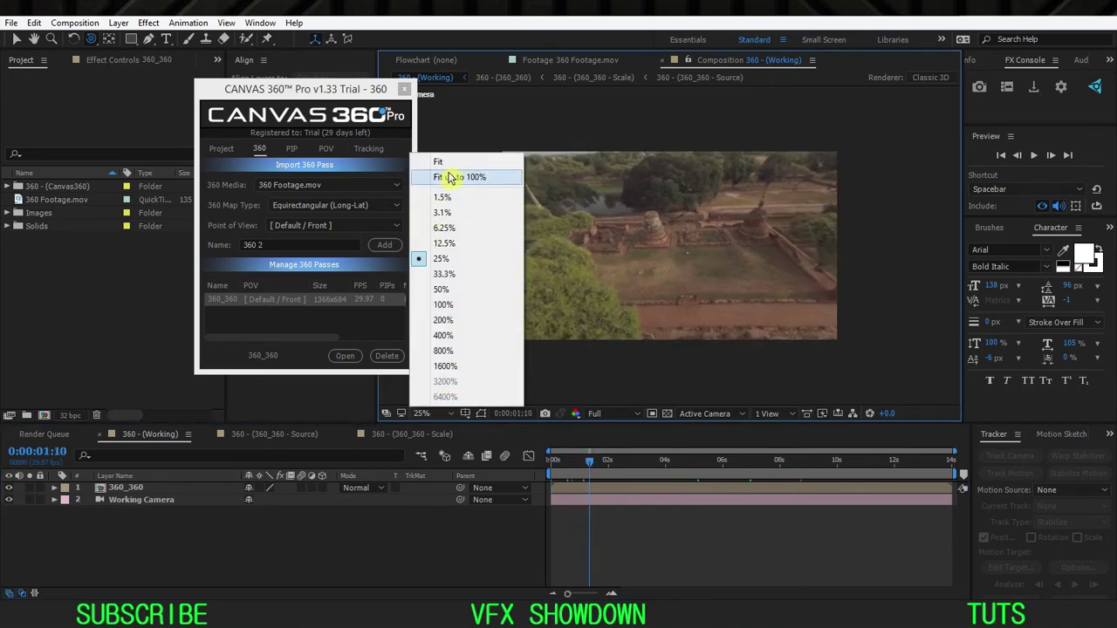
{"action": "left_click", "coordinate": [456, 179]}
{"action": "left_click_drag", "start_coordinate": [275, 100], "coordinate": [256, 100]}
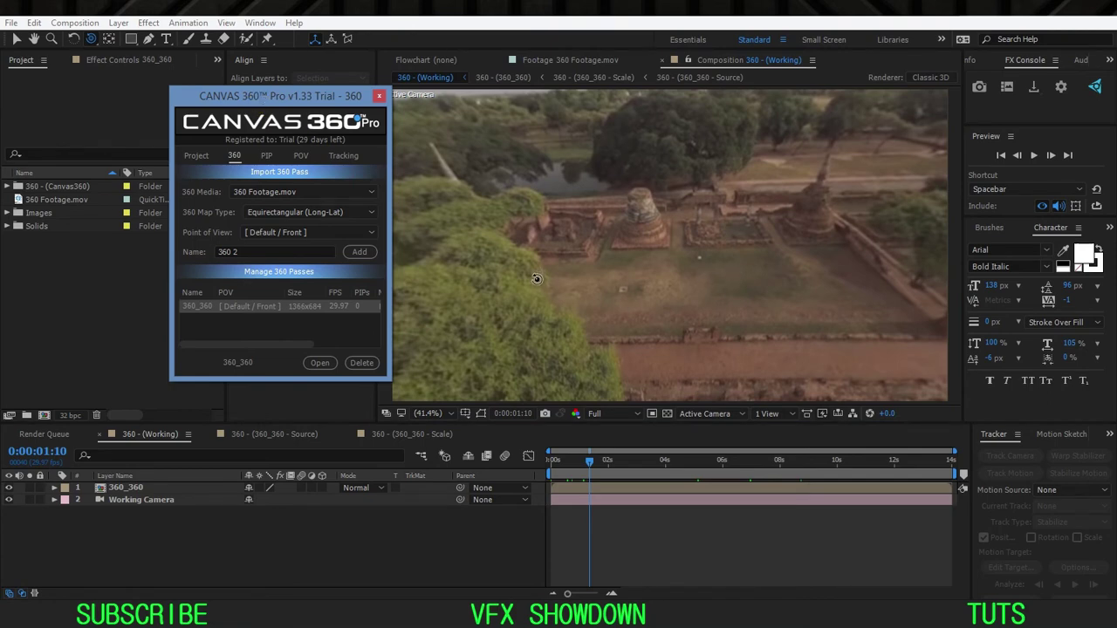
{"action": "left_click_drag", "start_coordinate": [289, 105], "coordinate": [279, 94]}
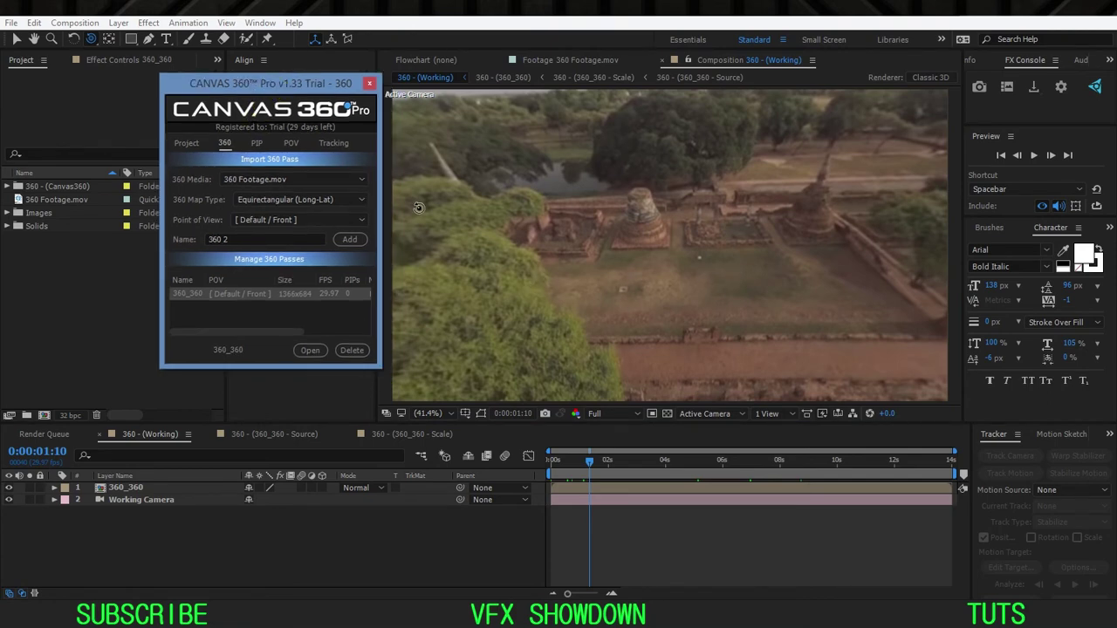
Step: Zoom the composition out to 25% and display the saved points of view in Canvas 360
{"action": "key", "text": "comma"}
{"action": "key", "text": "comma"}
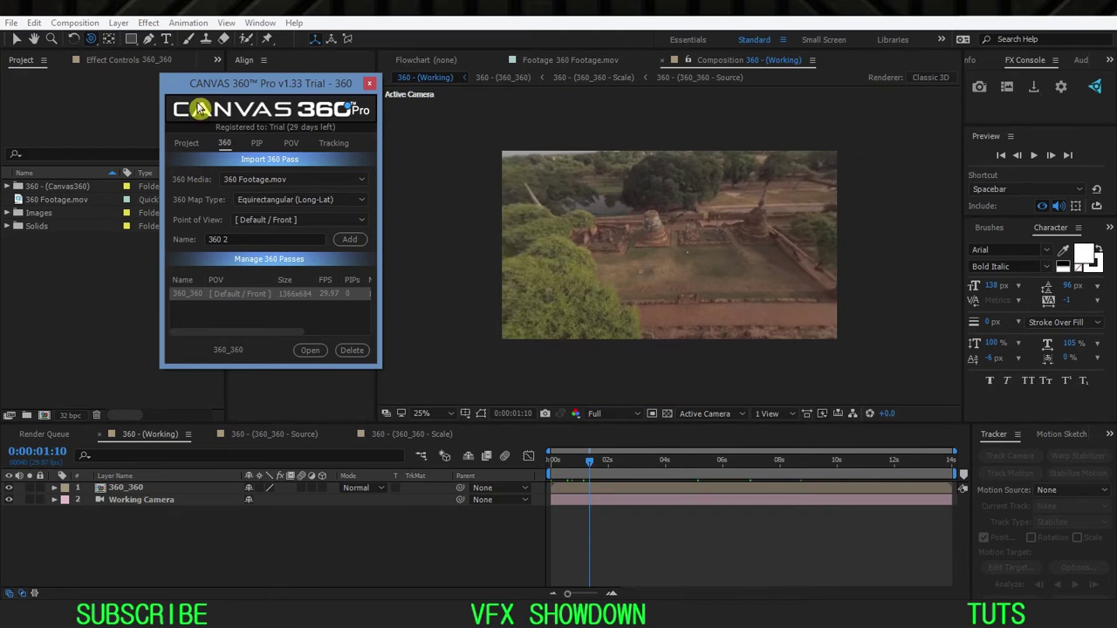
{"action": "left_click_drag", "start_coordinate": [225, 83], "coordinate": [227, 99]}
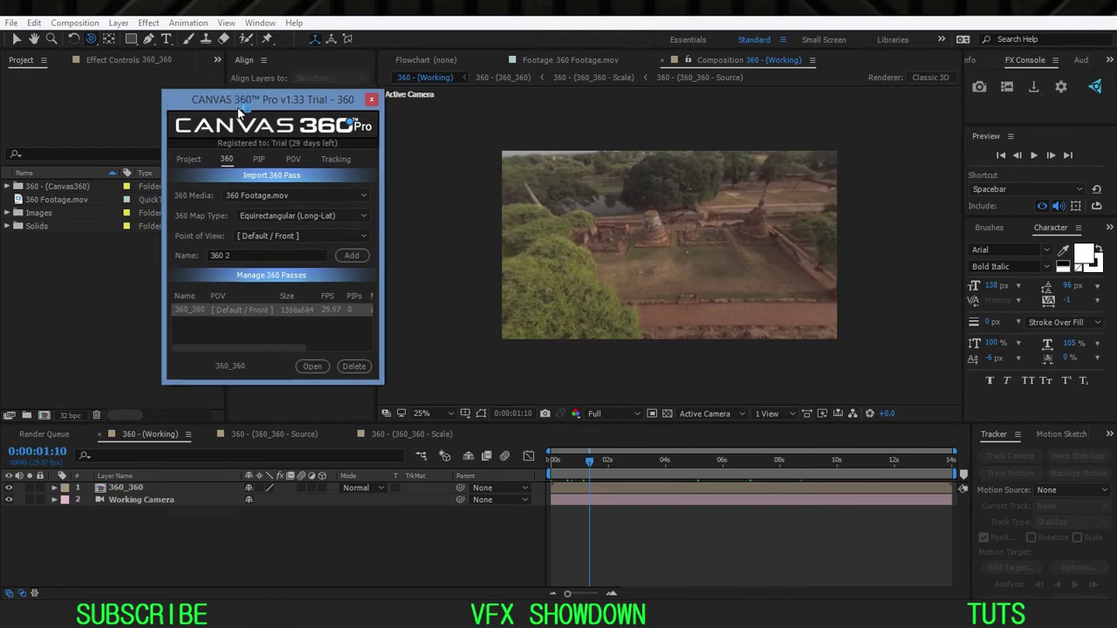
{"action": "left_click", "coordinate": [293, 159]}
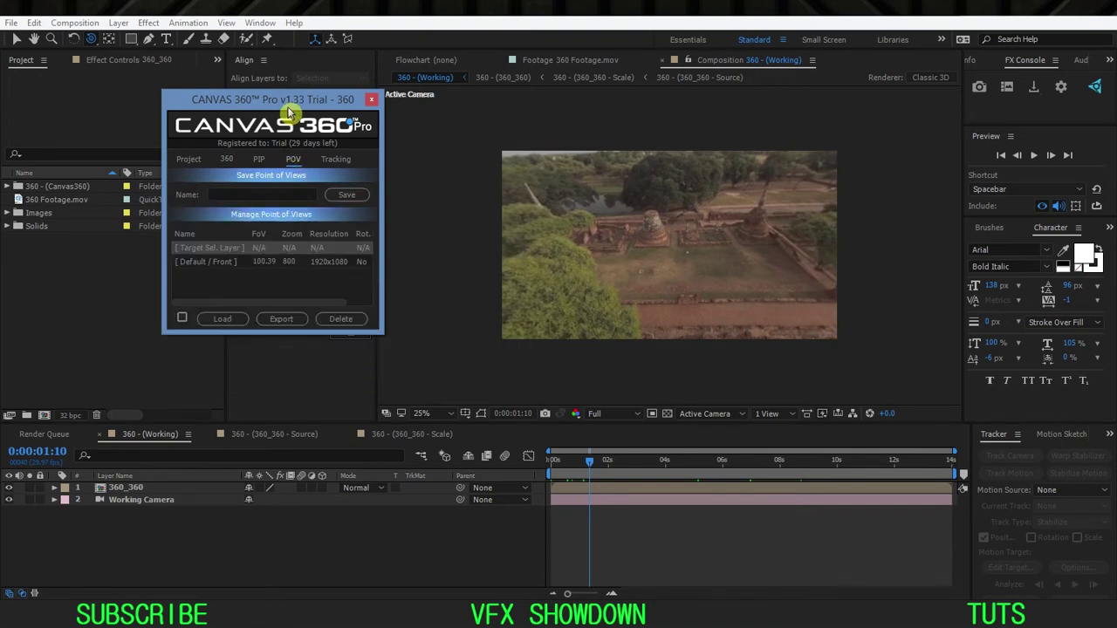
{"action": "left_click_drag", "start_coordinate": [281, 103], "coordinate": [288, 117]}
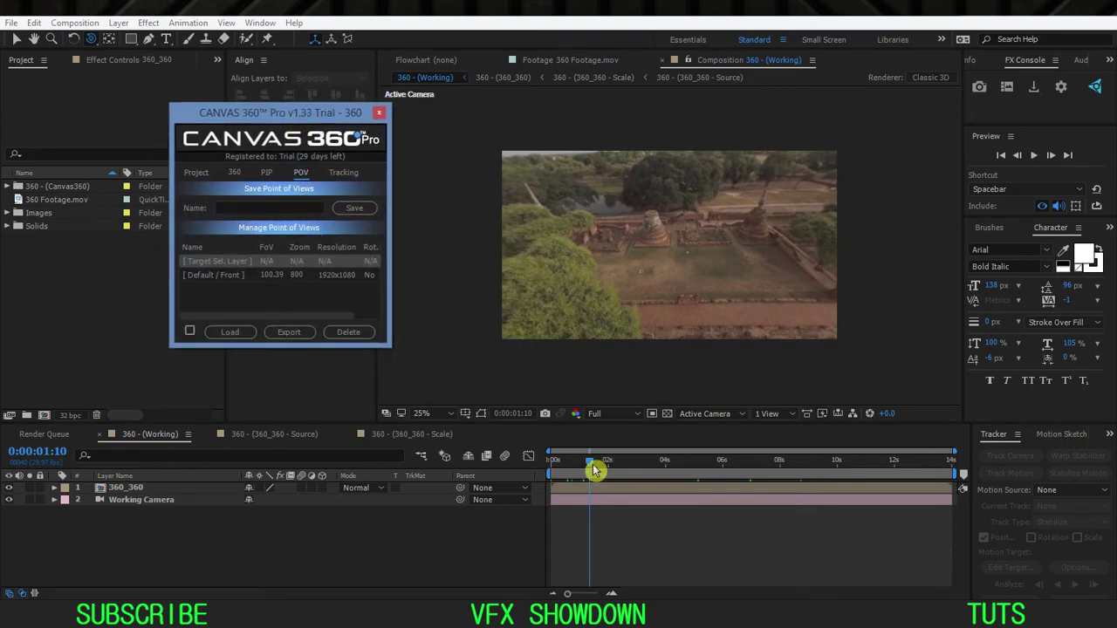
Step: Return the current time to 0:00:00:00 and load the Default / Front point of view onto the working camera
{"action": "left_click_drag", "start_coordinate": [591, 460], "coordinate": [550, 460]}
{"action": "left_click", "coordinate": [436, 413]}
{"action": "left_click", "coordinate": [452, 174]}
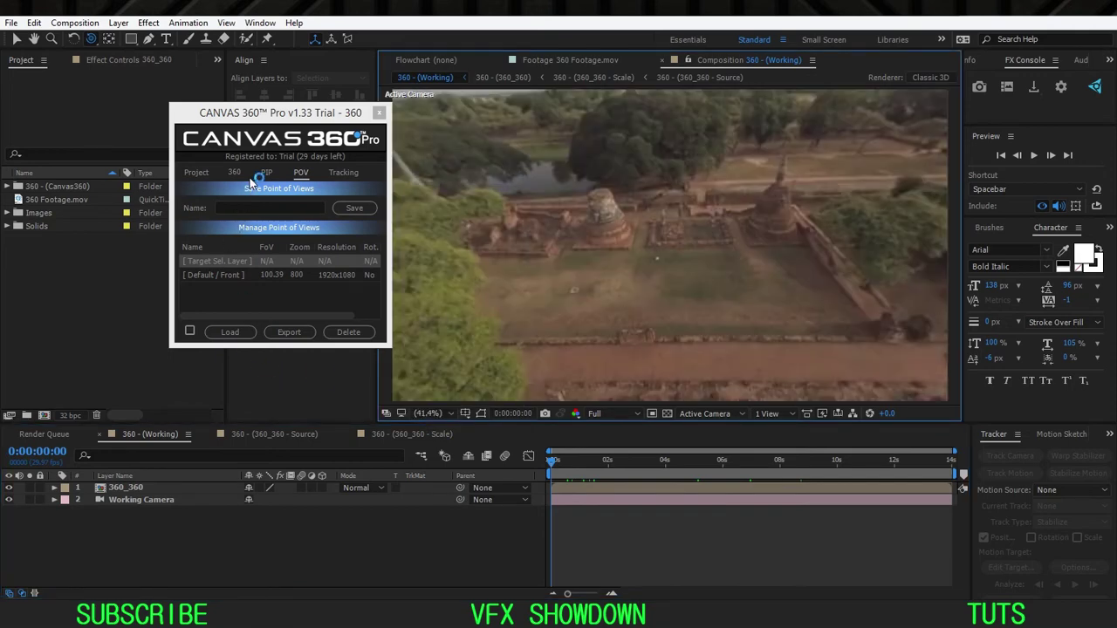
{"action": "left_click_drag", "start_coordinate": [270, 122], "coordinate": [265, 120]}
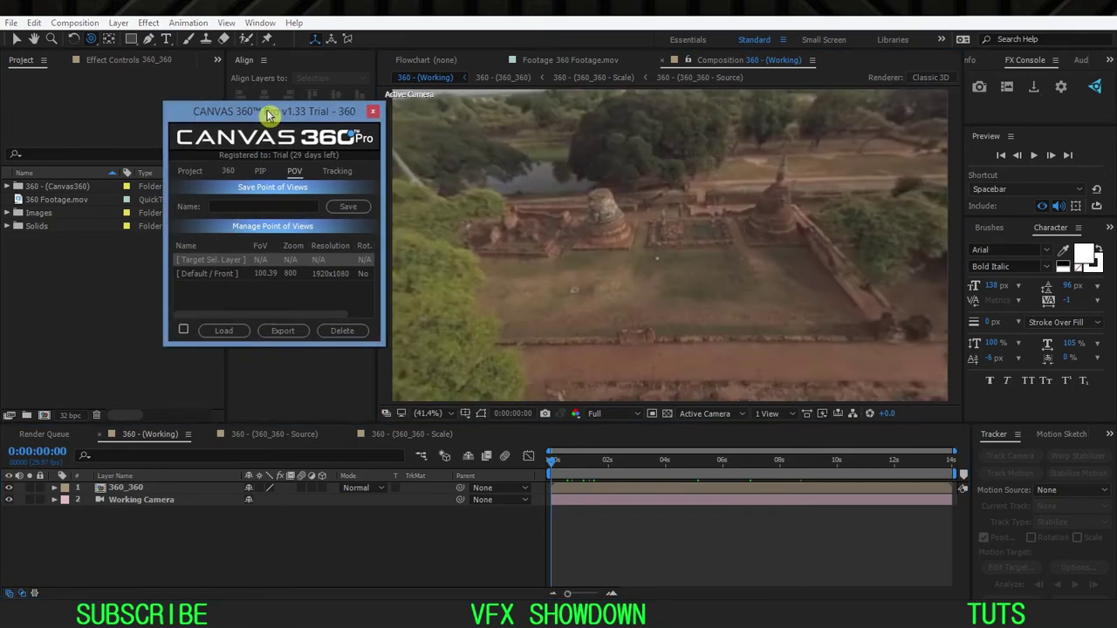
{"action": "double_click", "coordinate": [230, 278]}
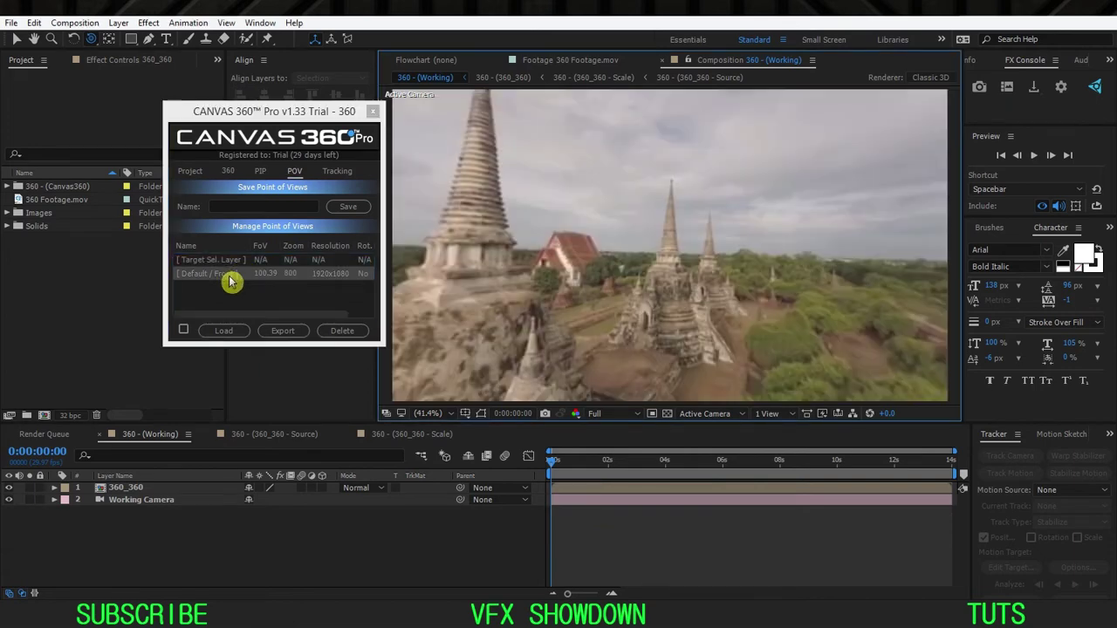
{"action": "left_click", "coordinate": [200, 277]}
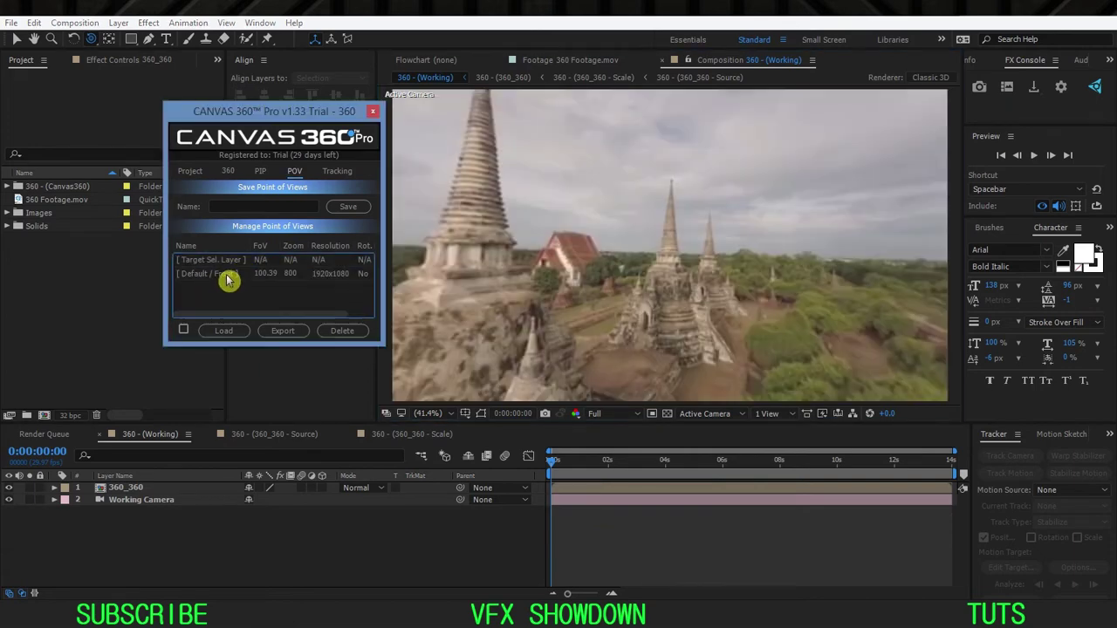
{"action": "double_click", "coordinate": [230, 278]}
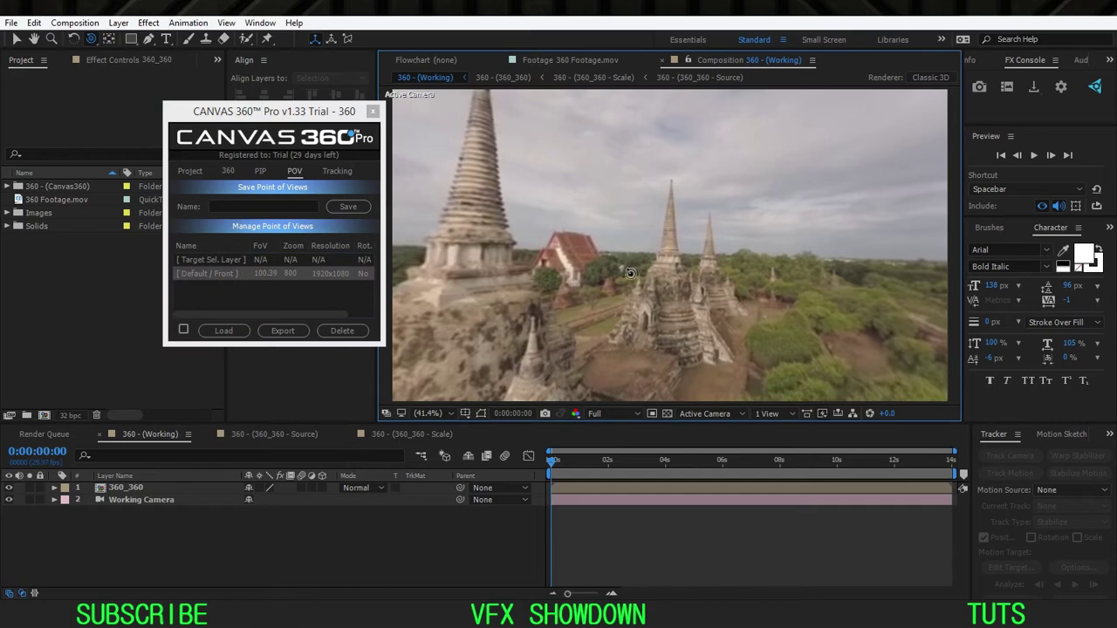
Step: Move the current time to 0:00:01:11 and orbit the working camera around to the ruins beside the large tree
{"action": "key", "text": "comma"}
{"action": "key", "text": "comma"}
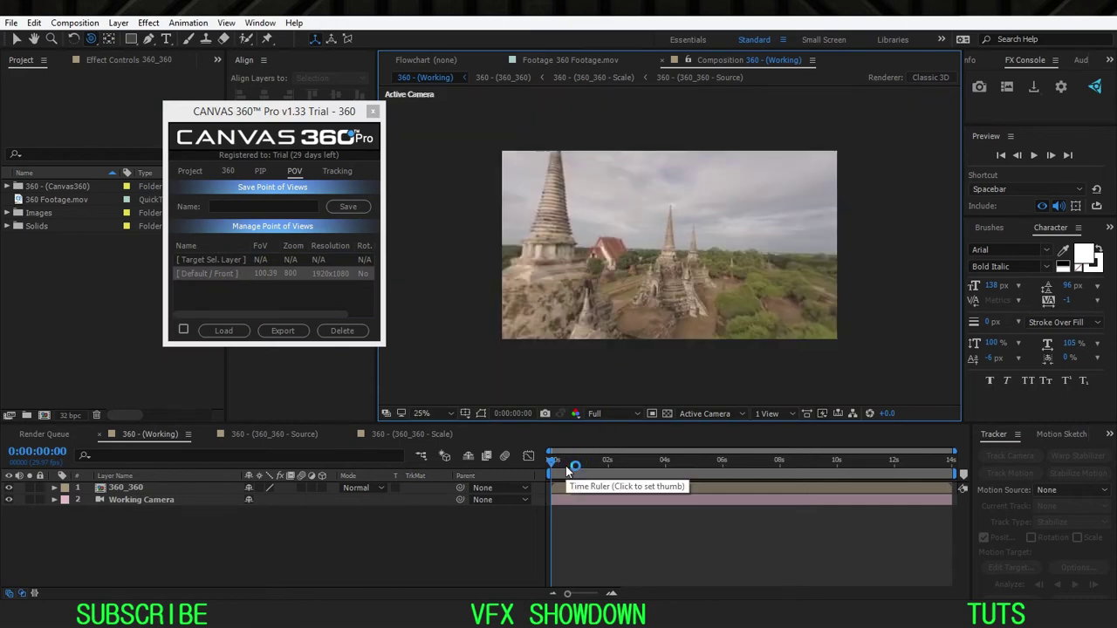
{"action": "left_click_drag", "start_coordinate": [571, 463], "coordinate": [592, 472]}
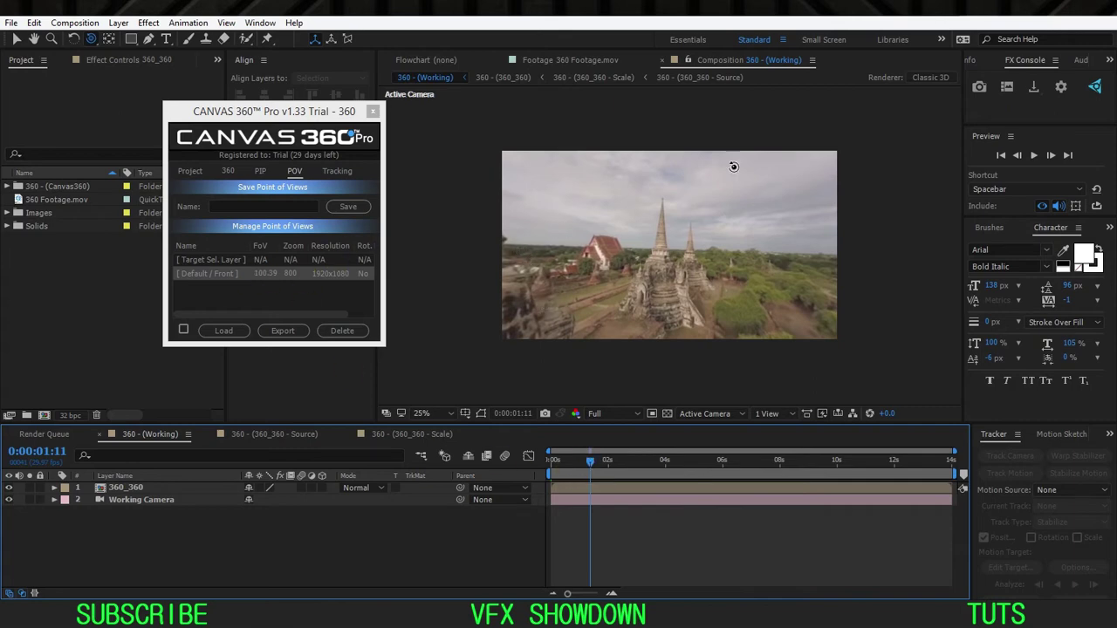
{"action": "left_click_drag", "start_coordinate": [709, 284], "coordinate": [627, 262]}
{"action": "left_click", "coordinate": [472, 380]}
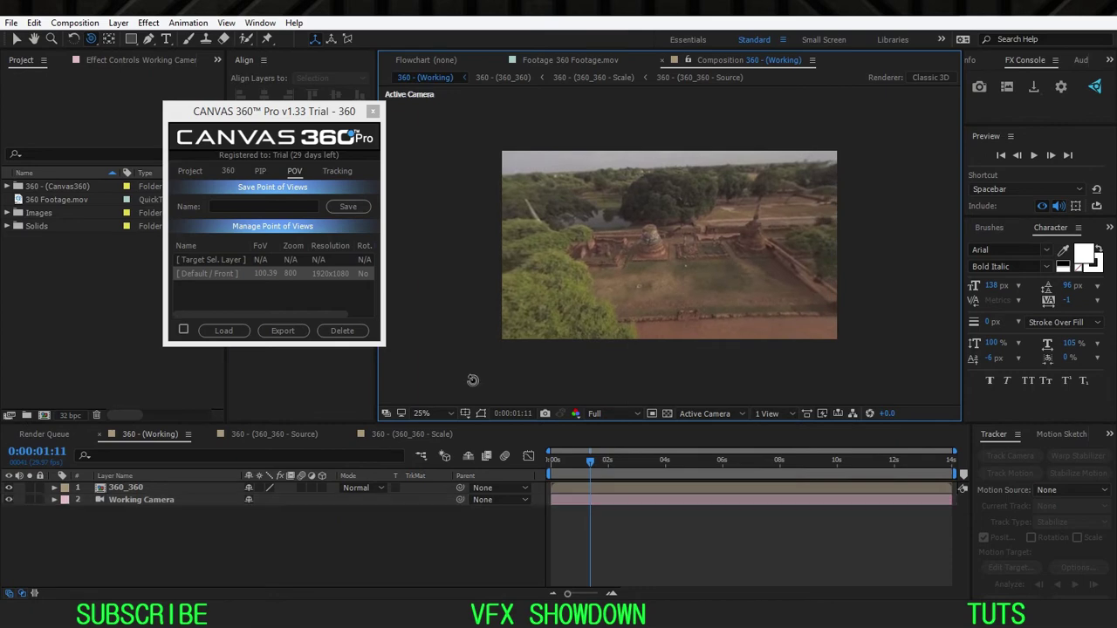
Step: Fit the composition to the viewer and return the current time to 0:00:00:00
{"action": "left_click", "coordinate": [434, 414]}
{"action": "left_click", "coordinate": [454, 182]}
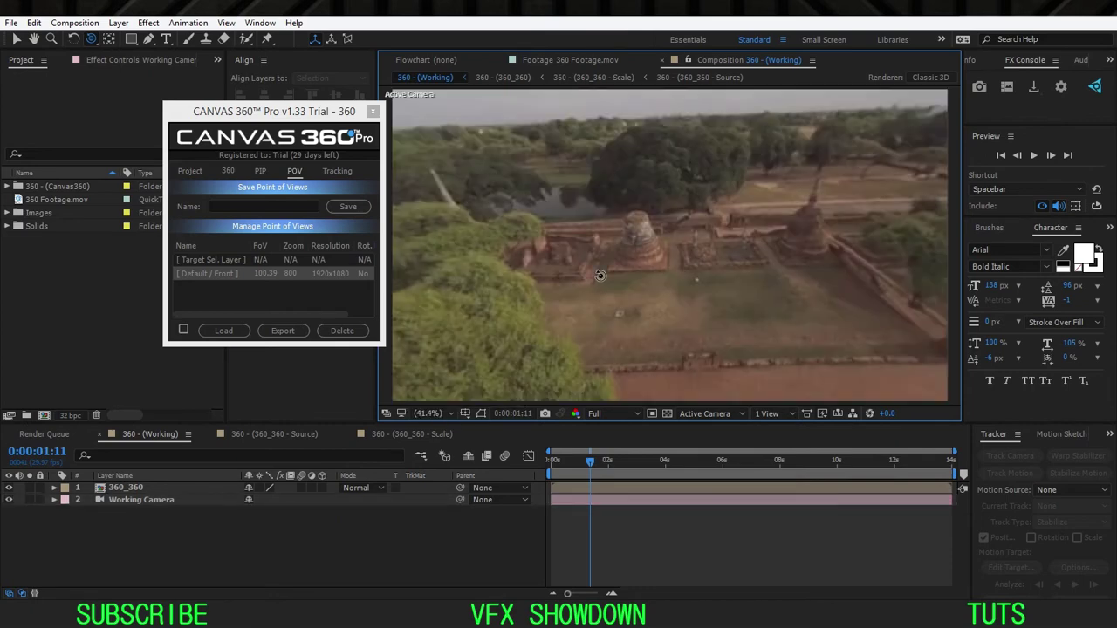
{"action": "left_click_drag", "start_coordinate": [582, 464], "coordinate": [474, 456]}
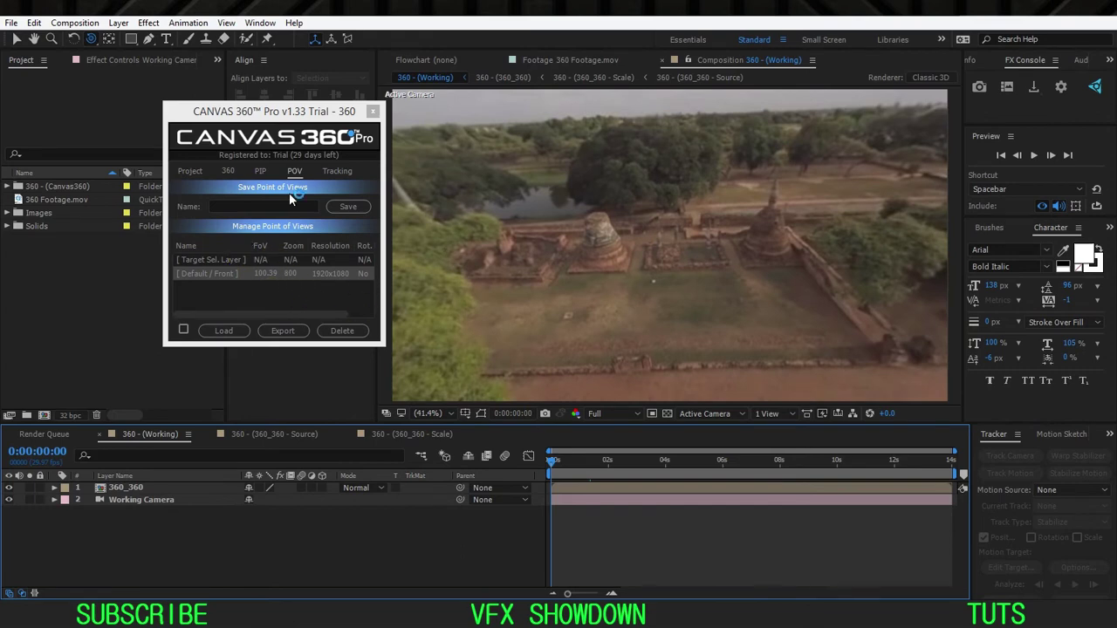
Step: Save the current working camera view in Canvas 360 as a point of view named SIDE
{"action": "left_click", "coordinate": [199, 213]}
{"action": "left_click", "coordinate": [228, 205]}
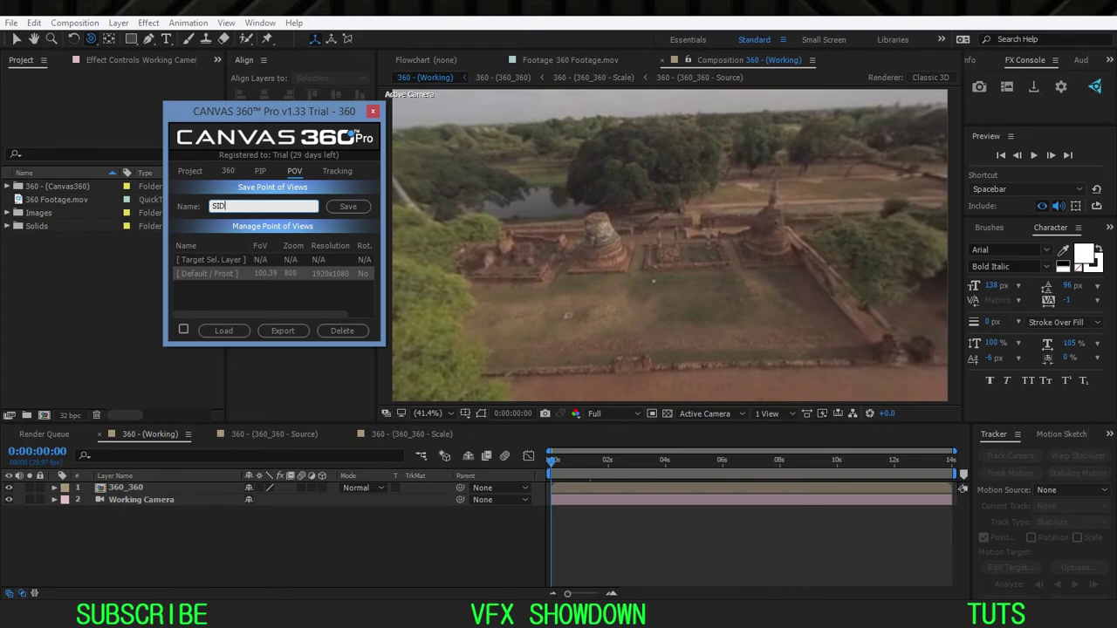
{"action": "left_click", "coordinate": [357, 212]}
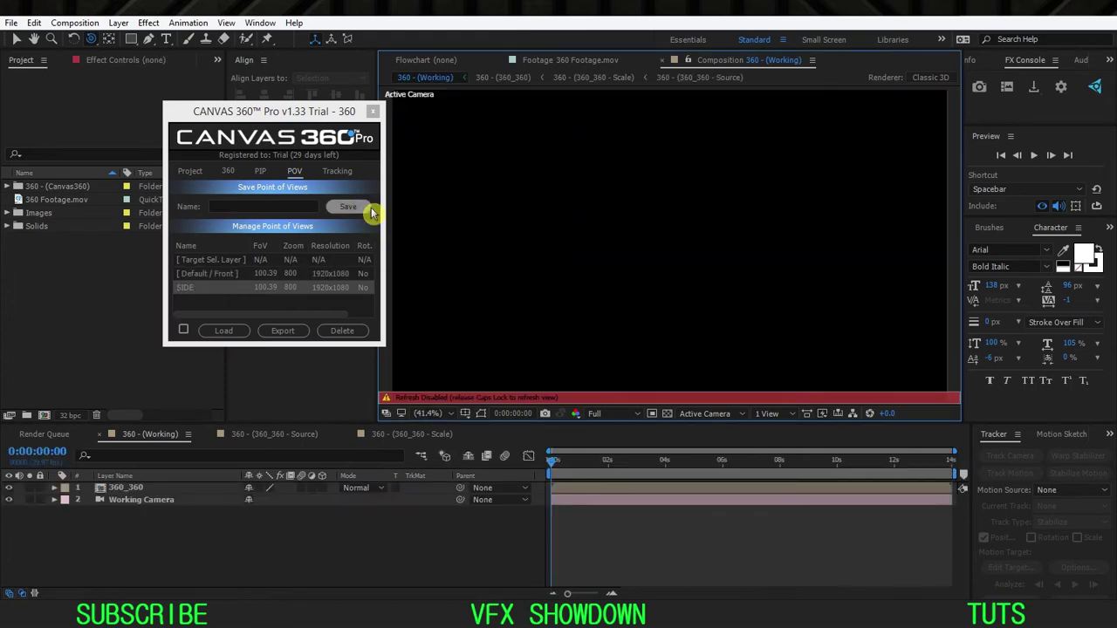
Step: Switch the working camera to the Default / Front point of view and back to SIDE, with the composition fitted up to 100%
{"action": "left_click", "coordinate": [210, 299]}
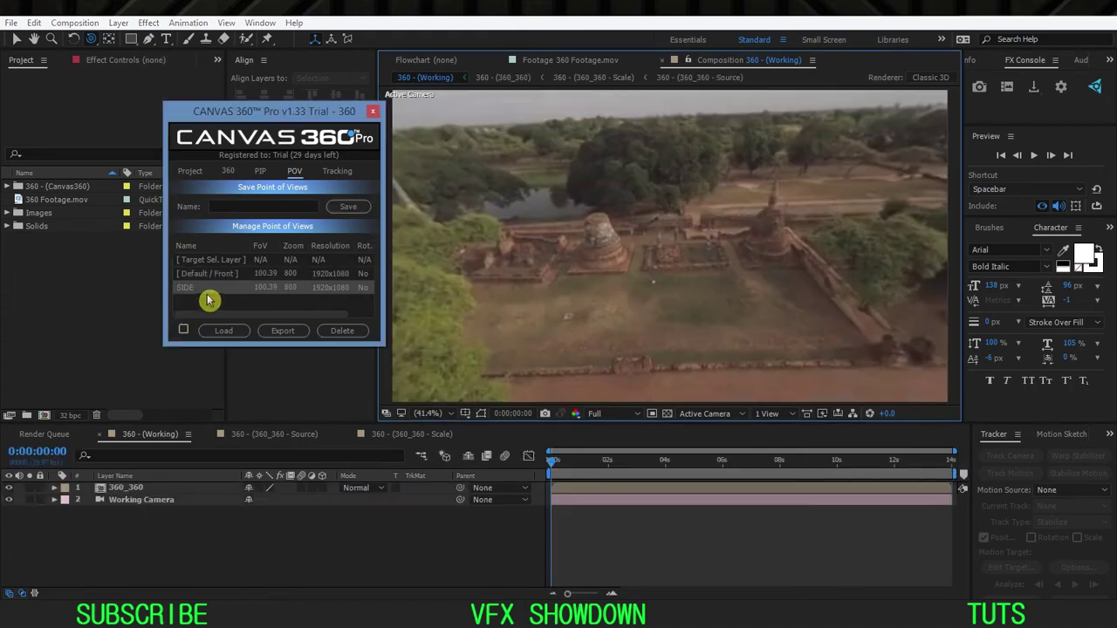
{"action": "left_click", "coordinate": [227, 289]}
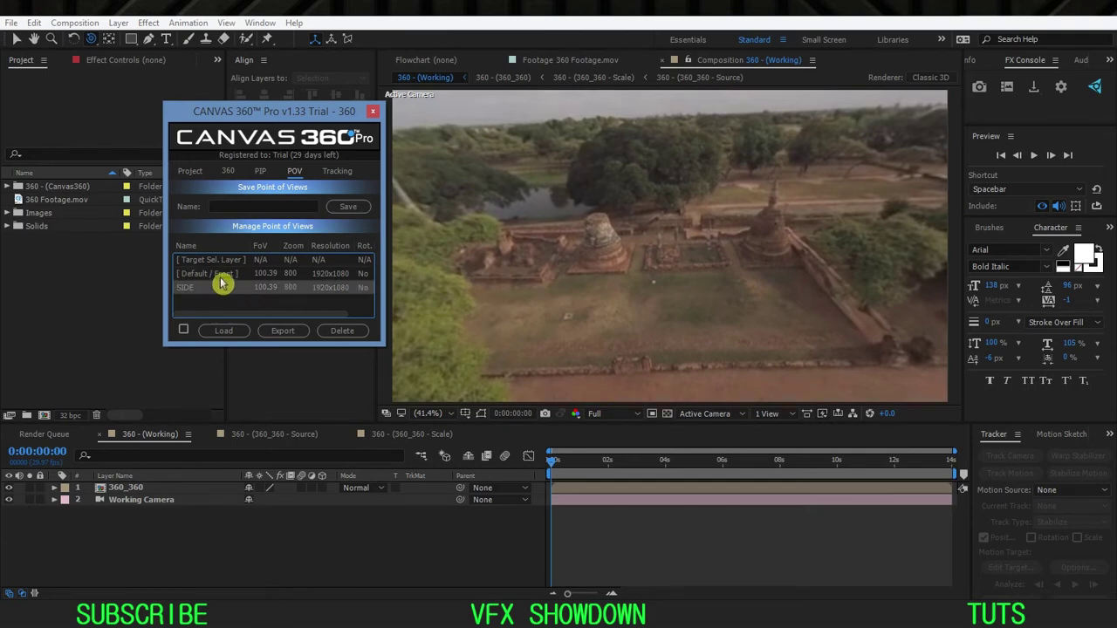
{"action": "left_click_drag", "start_coordinate": [225, 316], "coordinate": [261, 320]}
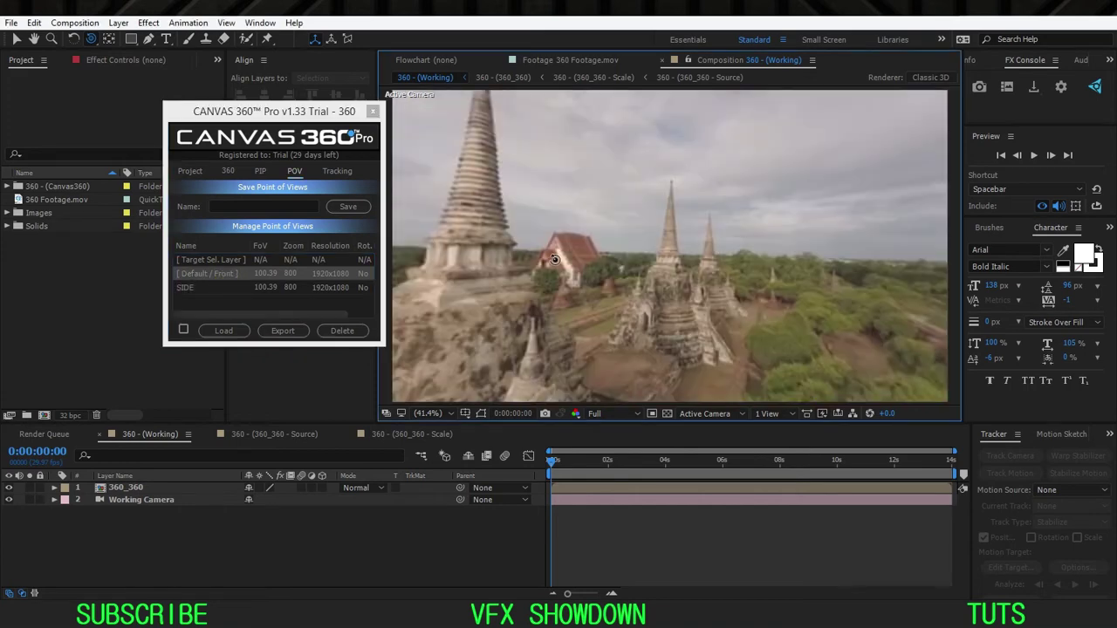
{"action": "left_click", "coordinate": [450, 414]}
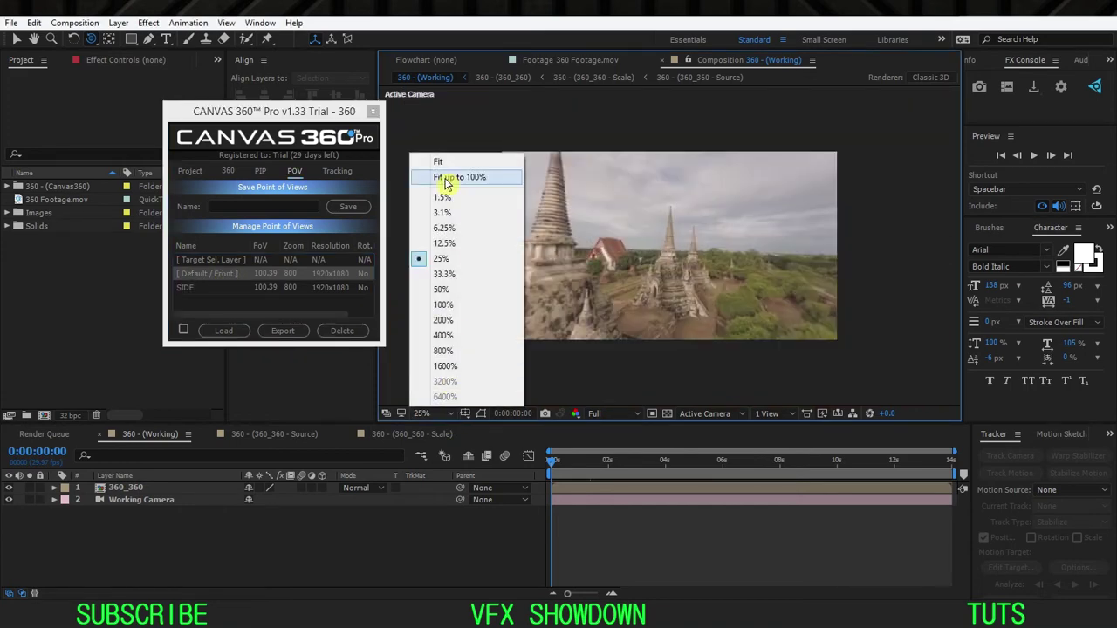
{"action": "left_click", "coordinate": [447, 179]}
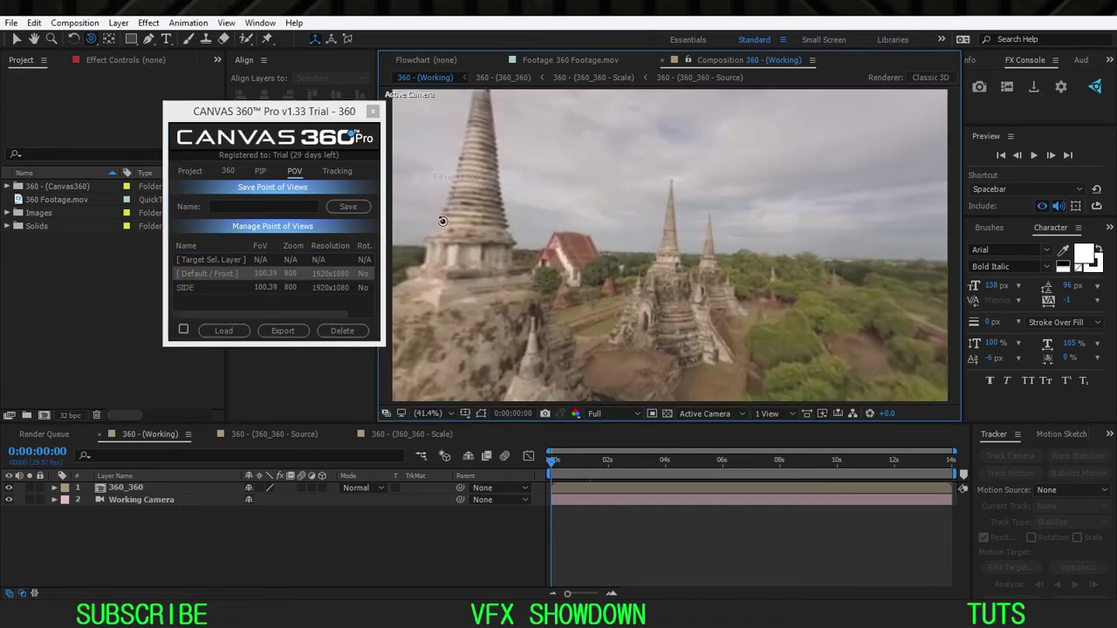
{"action": "left_click", "coordinate": [225, 289]}
{"action": "left_click_drag", "start_coordinate": [570, 461], "coordinate": [328, 366]}
{"action": "left_click_drag", "start_coordinate": [295, 121], "coordinate": [345, 126]}
{"action": "left_click", "coordinate": [177, 492]}
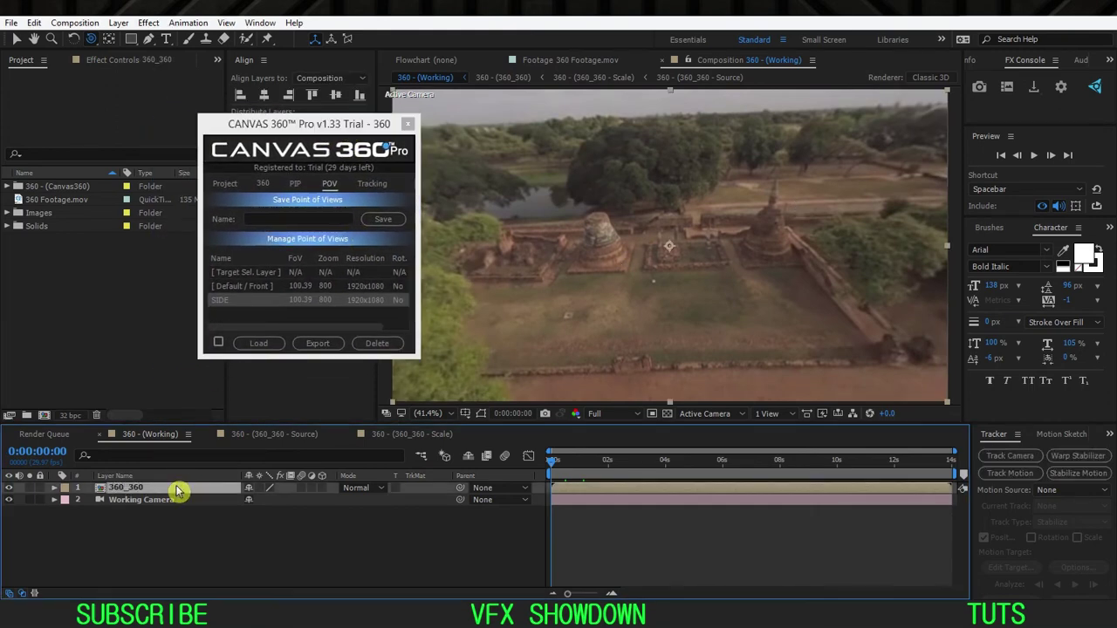
{"action": "key", "text": "ctrl+space"}
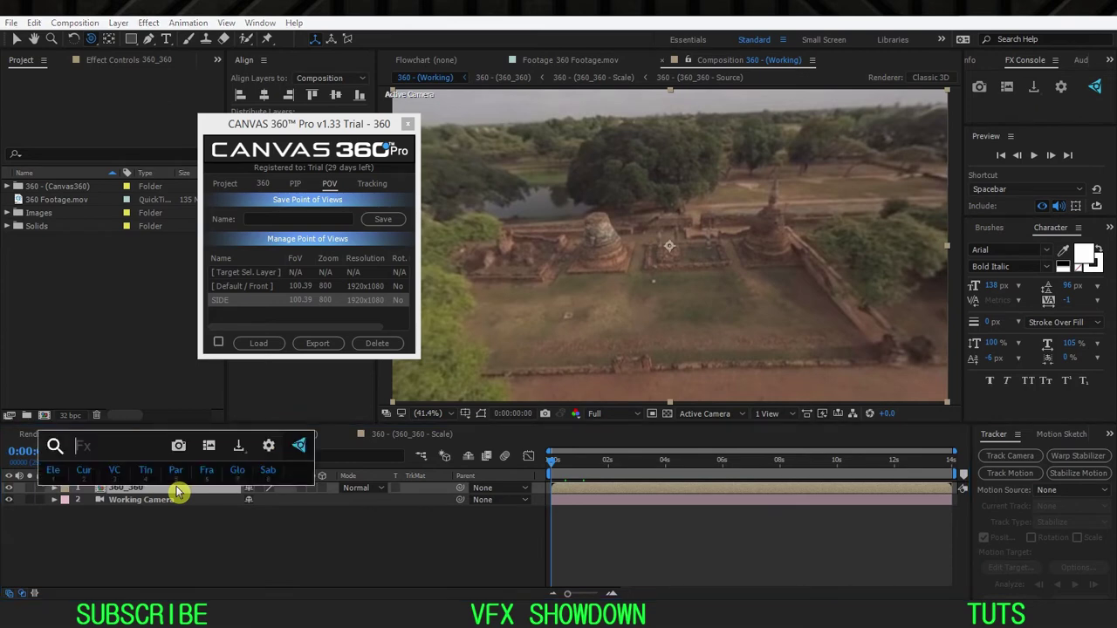
{"action": "type", "text": "cam"}
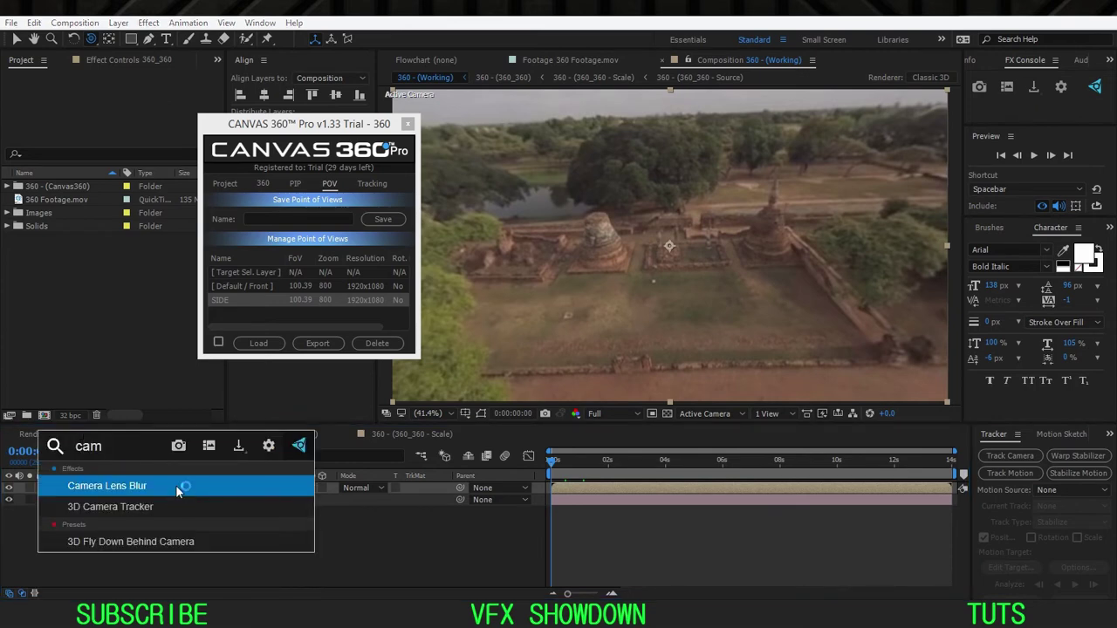
{"action": "left_click", "coordinate": [177, 492]}
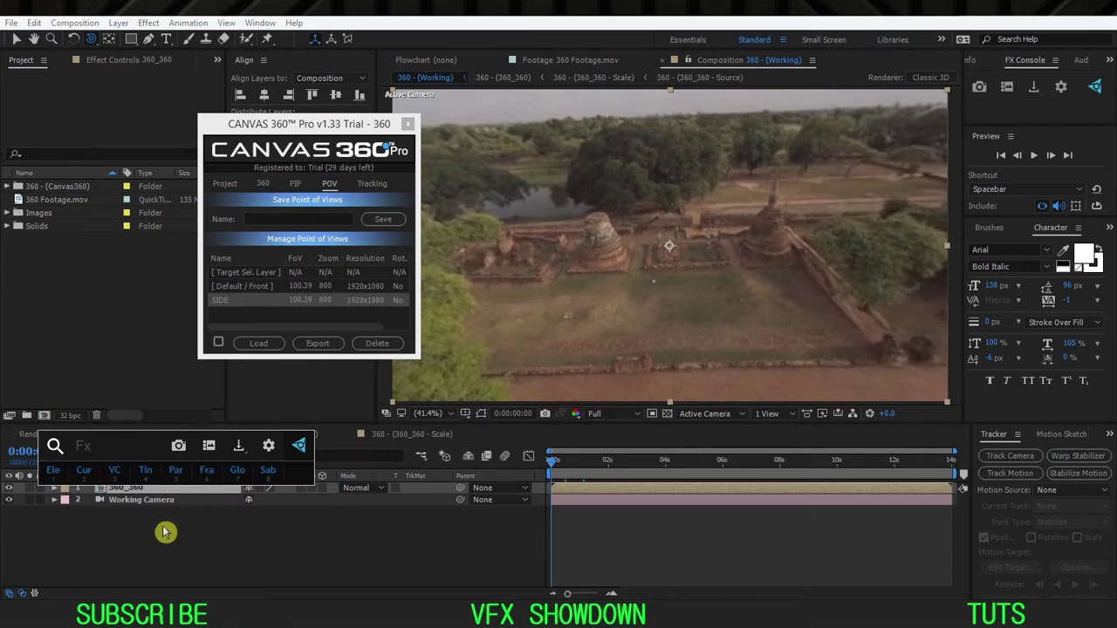
{"action": "left_click", "coordinate": [165, 529]}
{"action": "left_click", "coordinate": [169, 495]}
{"action": "left_click", "coordinate": [172, 488]}
Step: Display the Canvas 360 tracking options and choose 360_360 as the pass for the After Effects 3D Camera Tracker
{"action": "left_click_drag", "start_coordinate": [309, 128], "coordinate": [283, 122]}
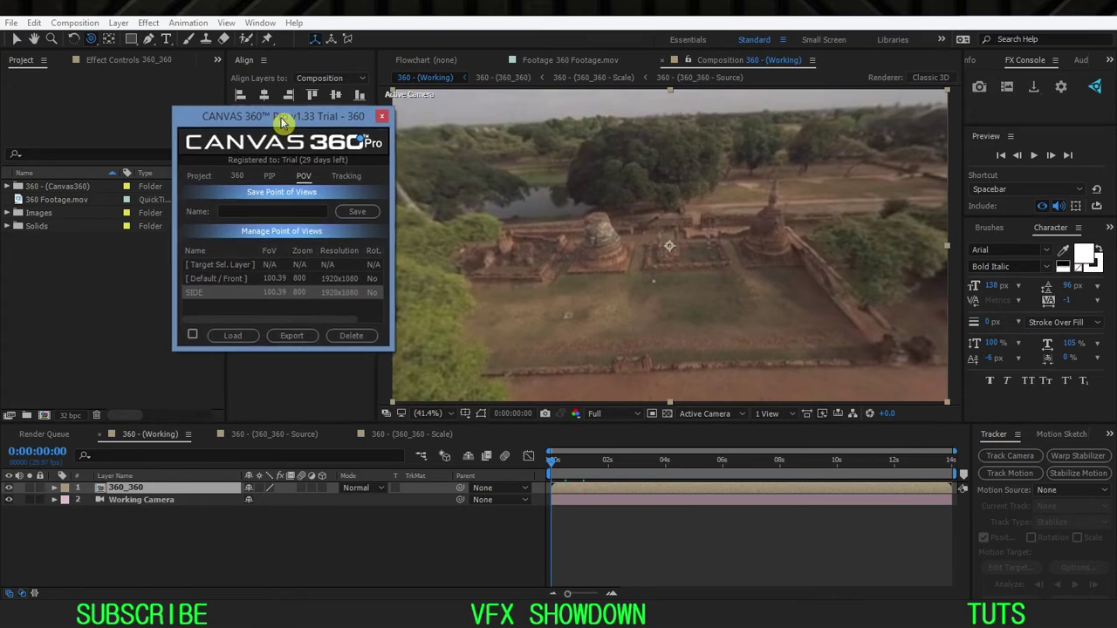
{"action": "mouse_move", "coordinate": [318, 117]}
{"action": "left_mouse_down"}
{"action": "mouse_move", "coordinate": [318, 104]}
{"action": "mouse_move", "coordinate": [294, 110]}
{"action": "mouse_move", "coordinate": [314, 96]}
{"action": "left_mouse_up"}
{"action": "left_click", "coordinate": [347, 165]}
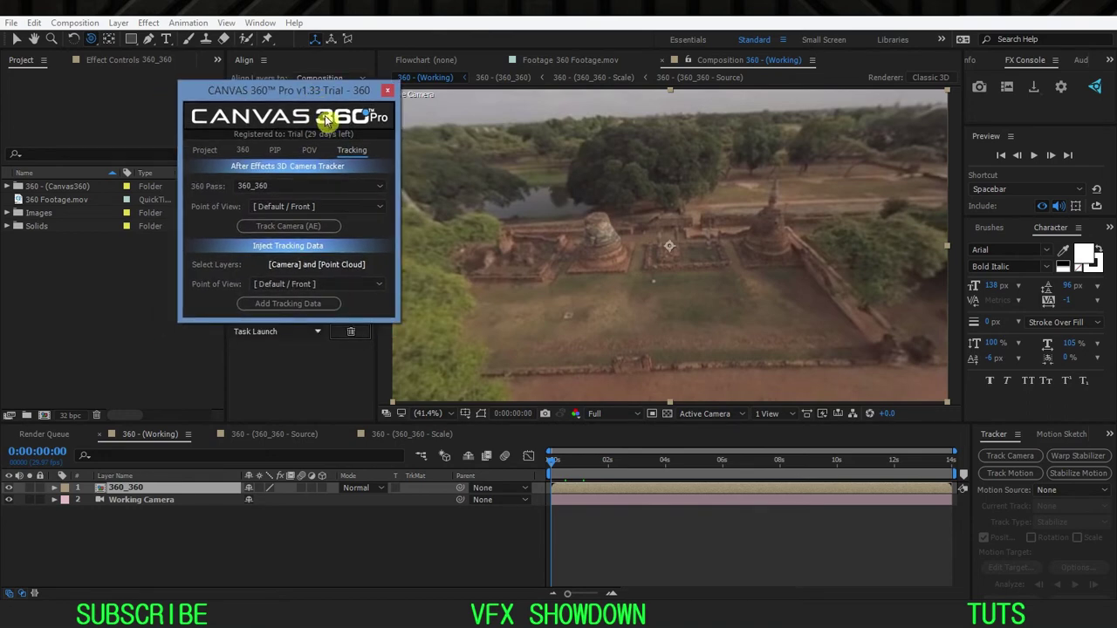
{"action": "left_click", "coordinate": [283, 183]}
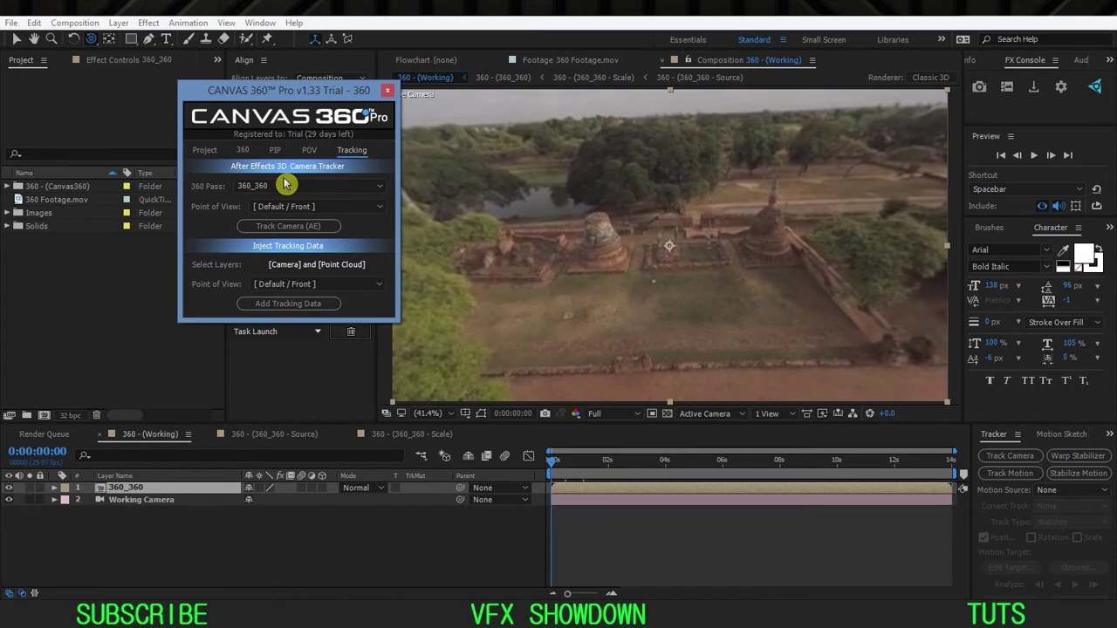
{"action": "left_click", "coordinate": [277, 188]}
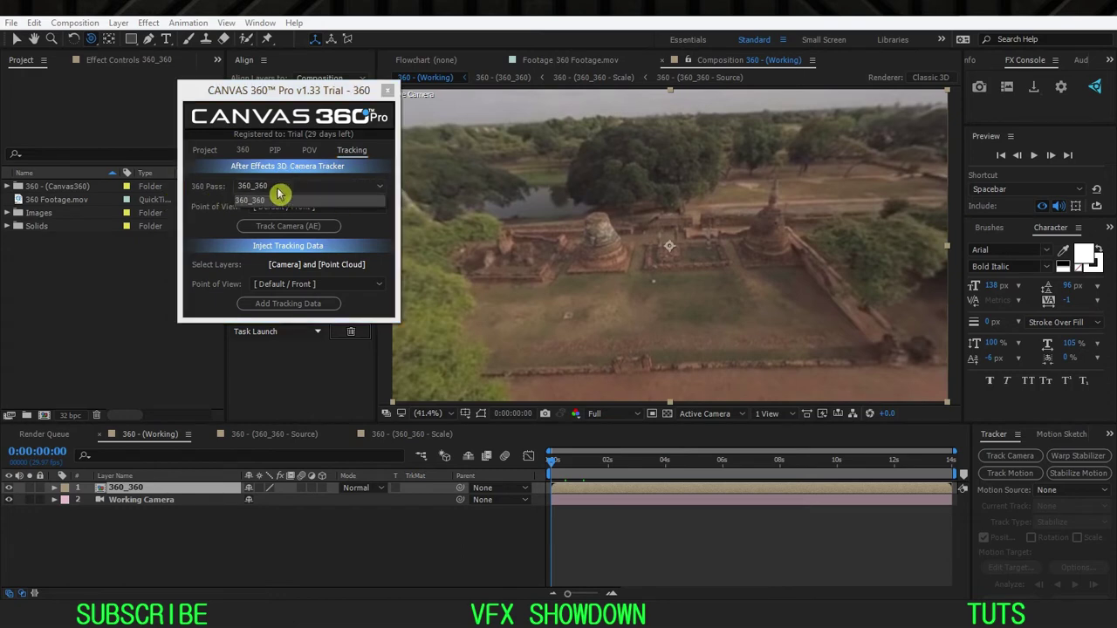
{"action": "left_click", "coordinate": [276, 199]}
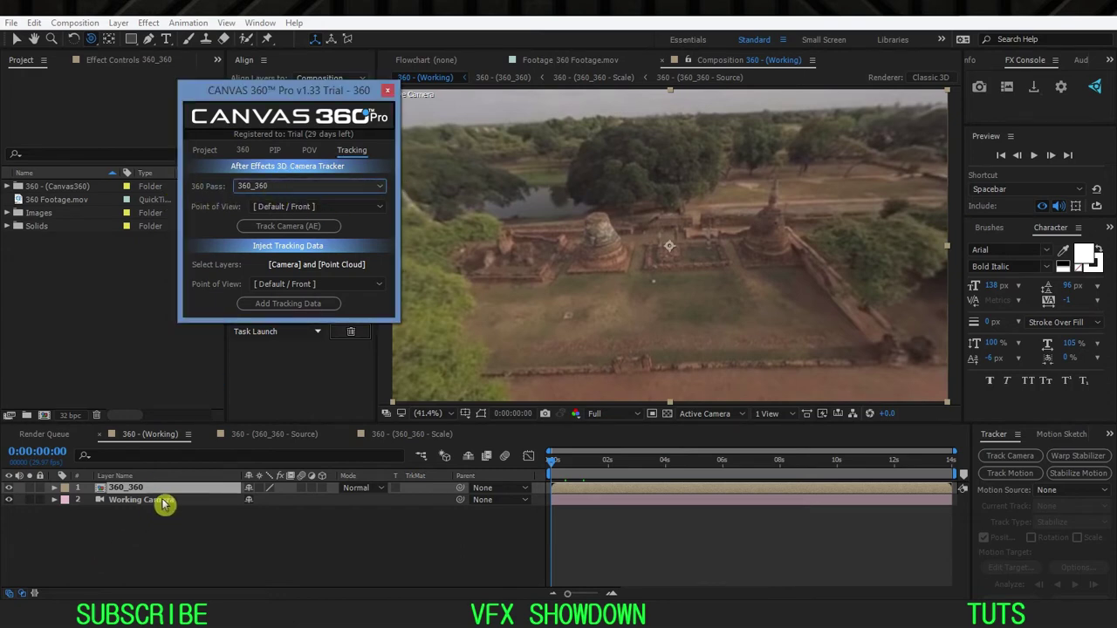
Step: Set the tracker's point of view to SIDE and run Track Camera (AE) on the pass
{"action": "left_click", "coordinate": [297, 212]}
{"action": "left_click", "coordinate": [275, 241]}
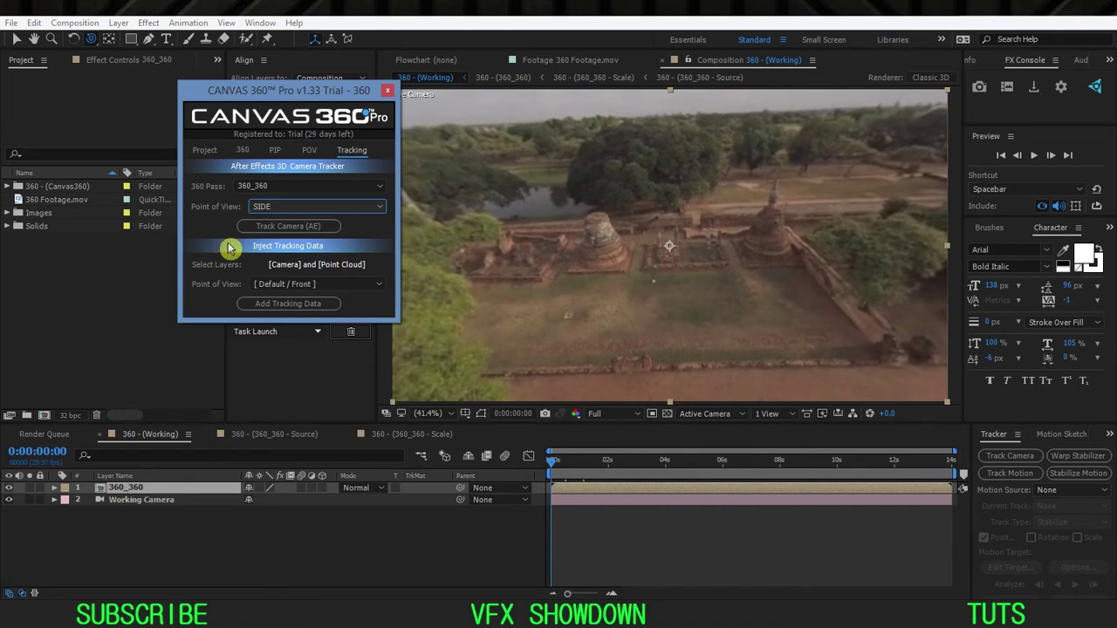
{"action": "left_click", "coordinate": [272, 229]}
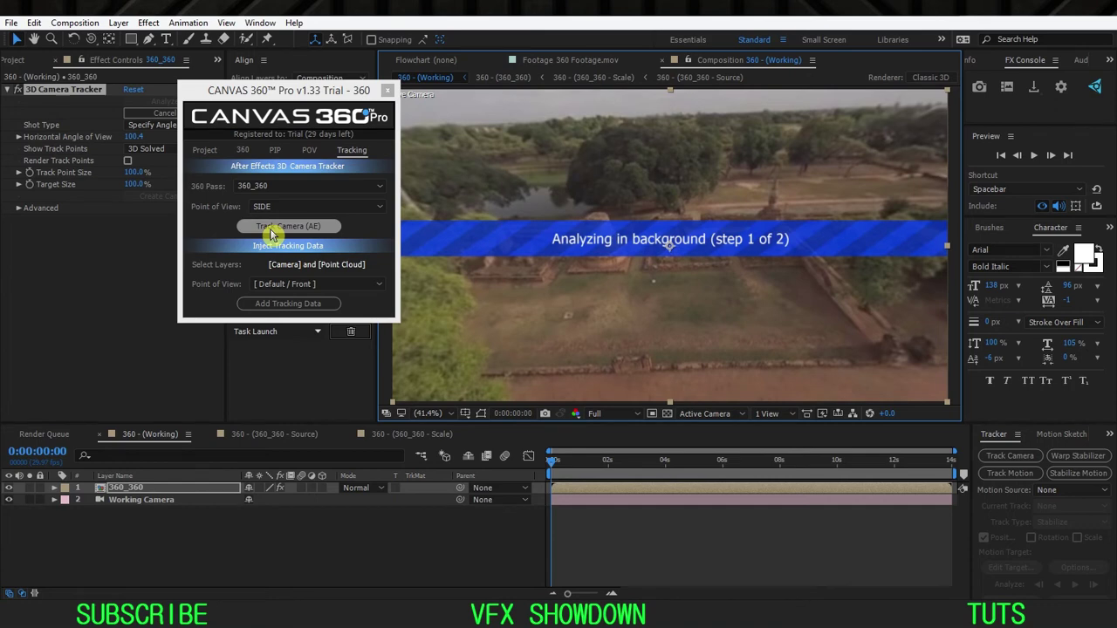
{"action": "left_click_drag", "start_coordinate": [253, 90], "coordinate": [350, 94]}
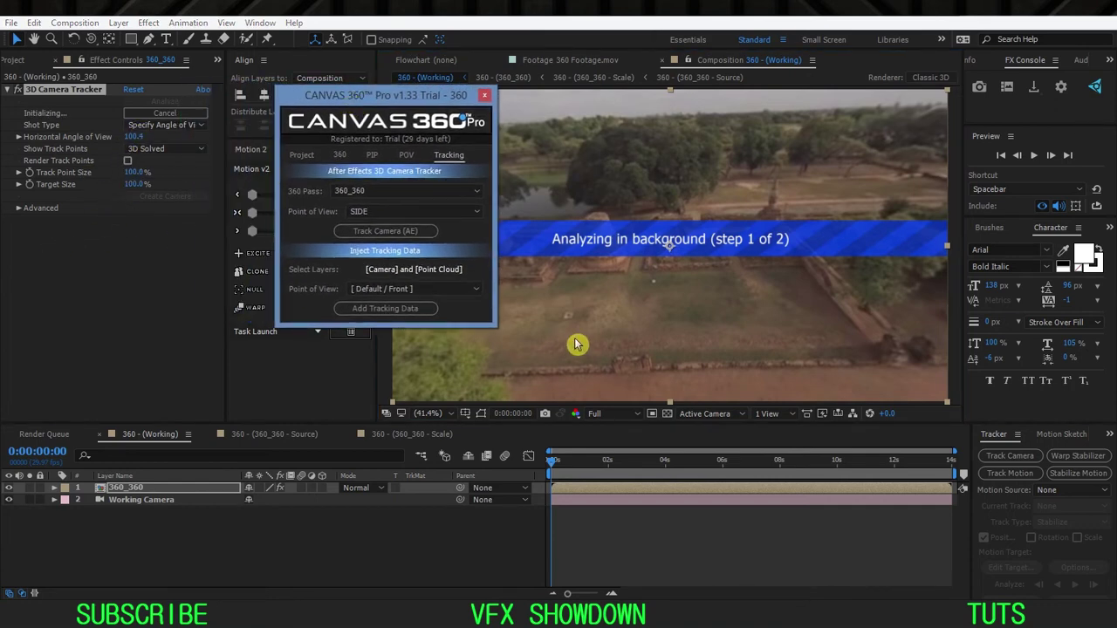
{"action": "left_click", "coordinate": [447, 340]}
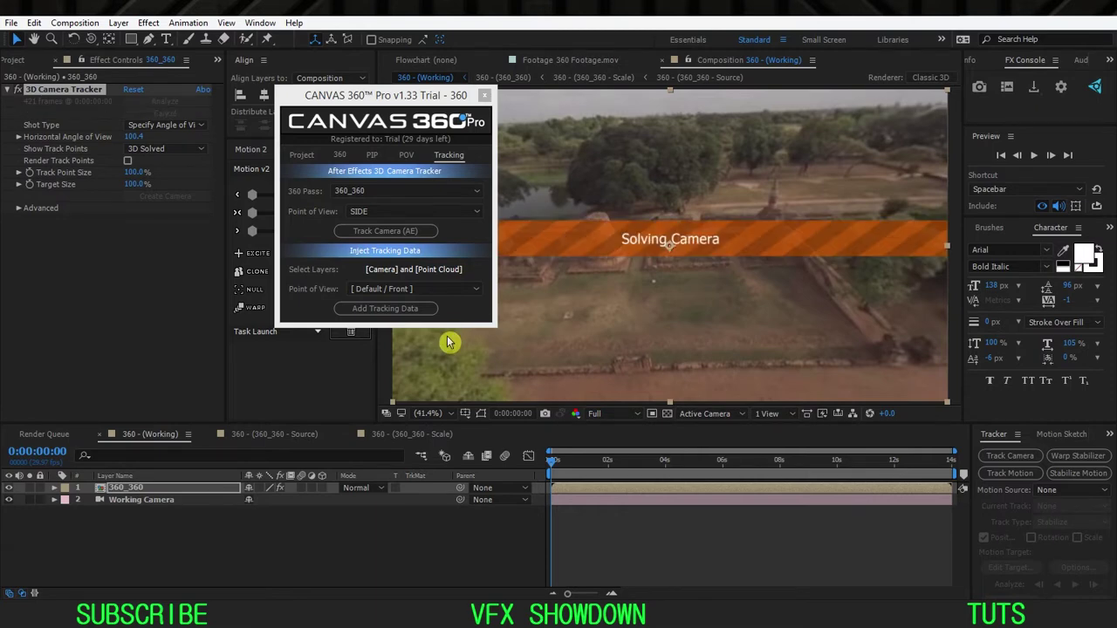
Step: Create a solid and camera from seven track points on the grass, and scrub the timeline to check the track
{"action": "left_click_drag", "start_coordinate": [409, 96], "coordinate": [319, 105]}
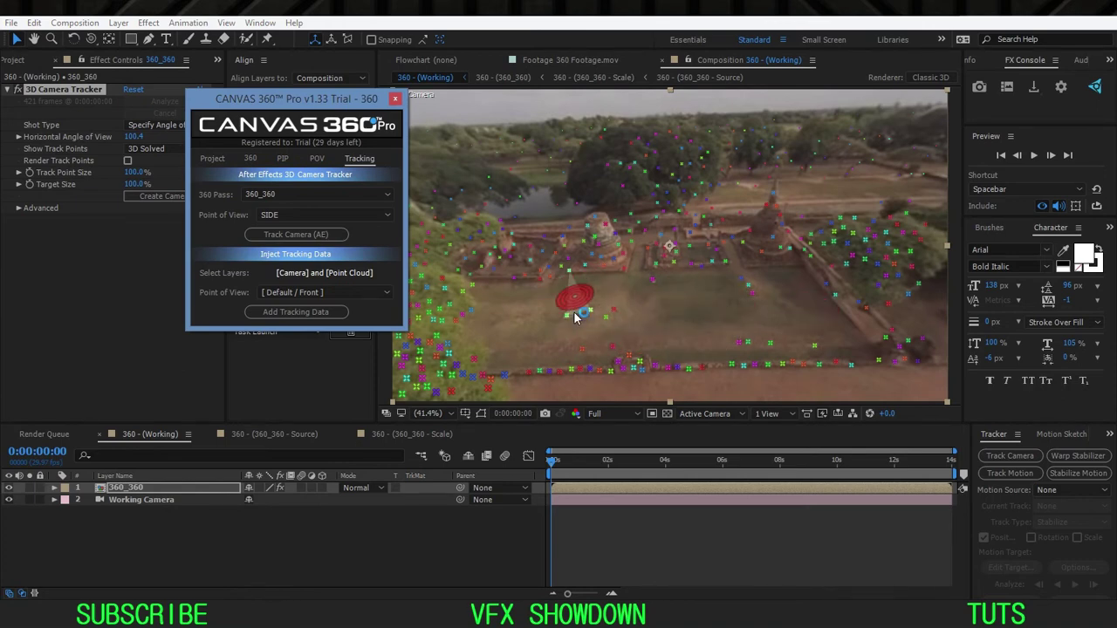
{"action": "mouse_move", "coordinate": [631, 291]}
{"action": "left_mouse_down"}
{"action": "mouse_move", "coordinate": [770, 274]}
{"action": "mouse_move", "coordinate": [769, 307]}
{"action": "mouse_move", "coordinate": [682, 334]}
{"action": "mouse_move", "coordinate": [574, 343]}
{"action": "mouse_move", "coordinate": [544, 321]}
{"action": "mouse_move", "coordinate": [637, 293]}
{"action": "left_mouse_up"}
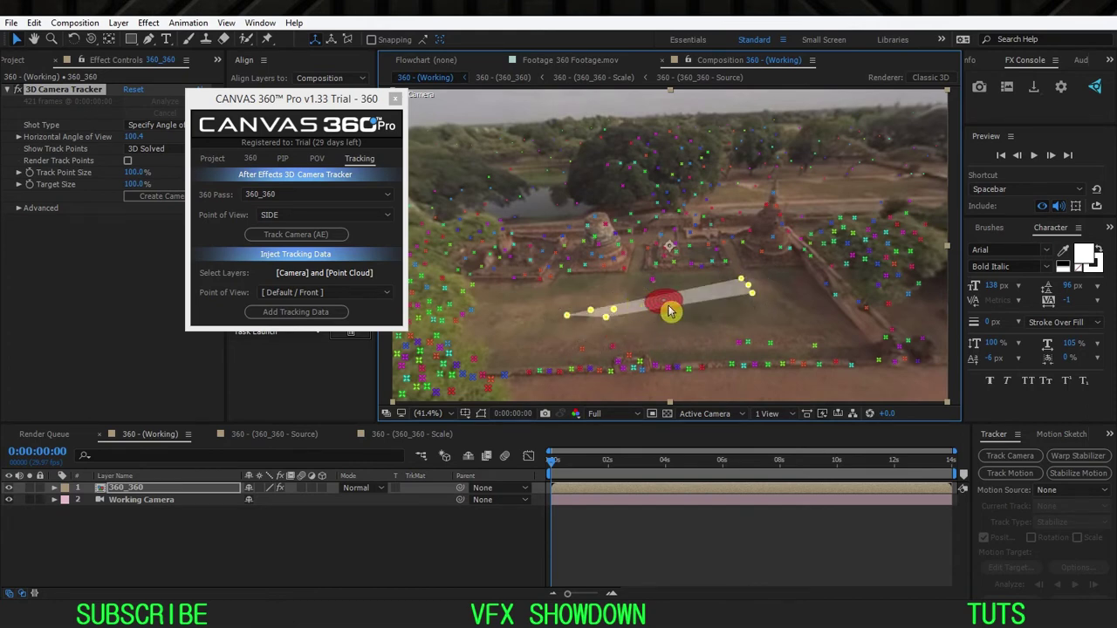
{"action": "right_click", "coordinate": [673, 305]}
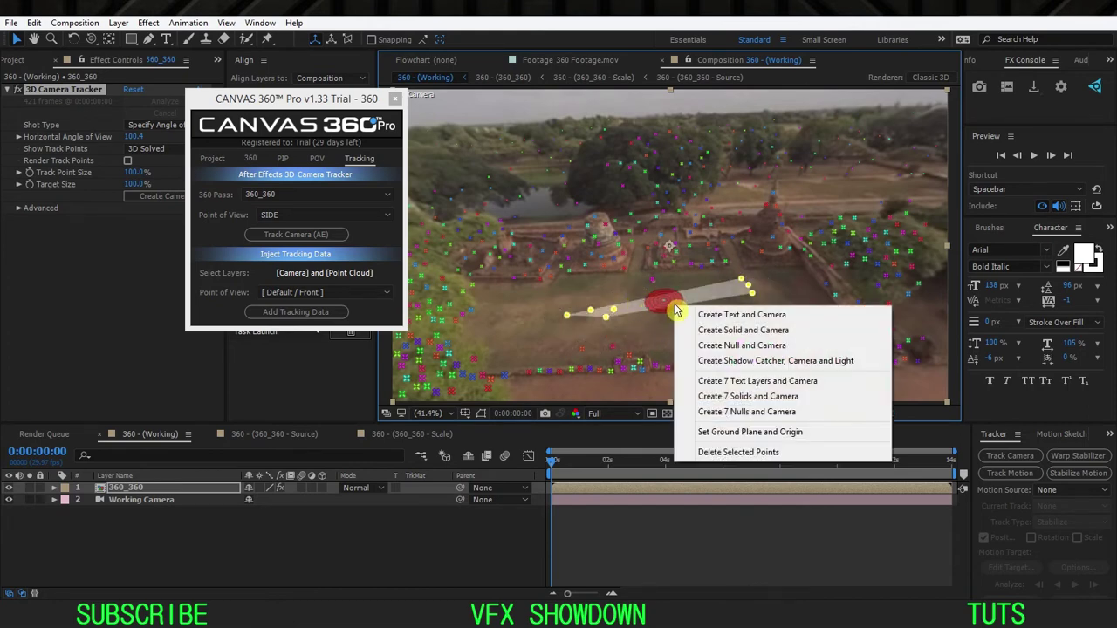
{"action": "left_click", "coordinate": [716, 330]}
{"action": "left_click", "coordinate": [224, 538]}
{"action": "left_click_drag", "start_coordinate": [559, 472], "coordinate": [618, 466]}
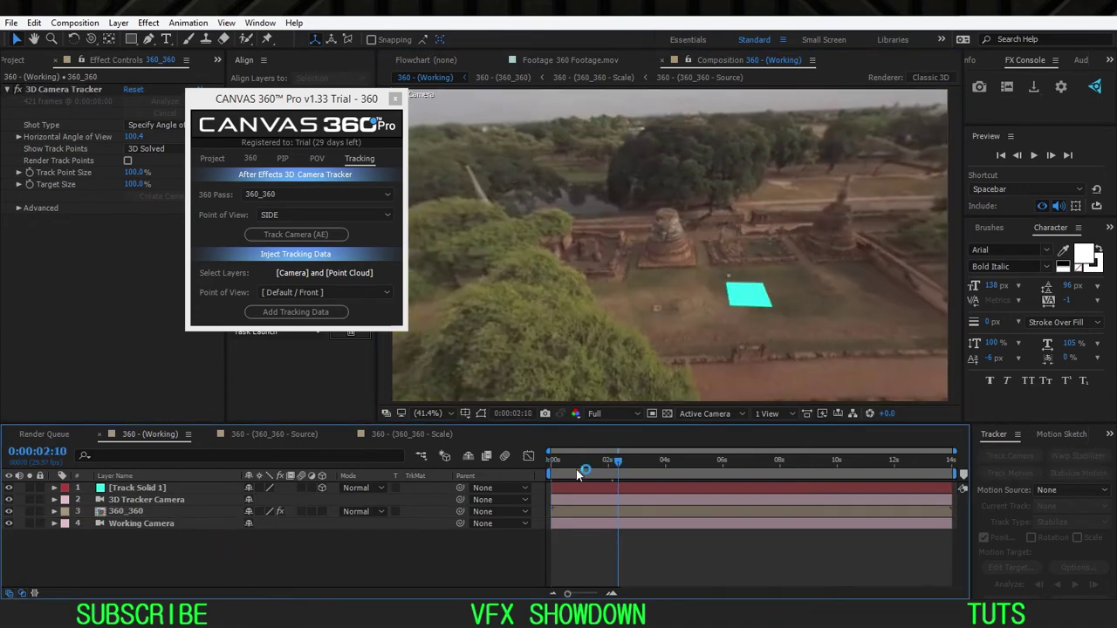
Step: Redisplay the 3D Camera Tracker points of the 360_360 layer and create a null from three points on the grass near the front wall
{"action": "left_click", "coordinate": [140, 513]}
{"action": "left_click", "coordinate": [46, 91]}
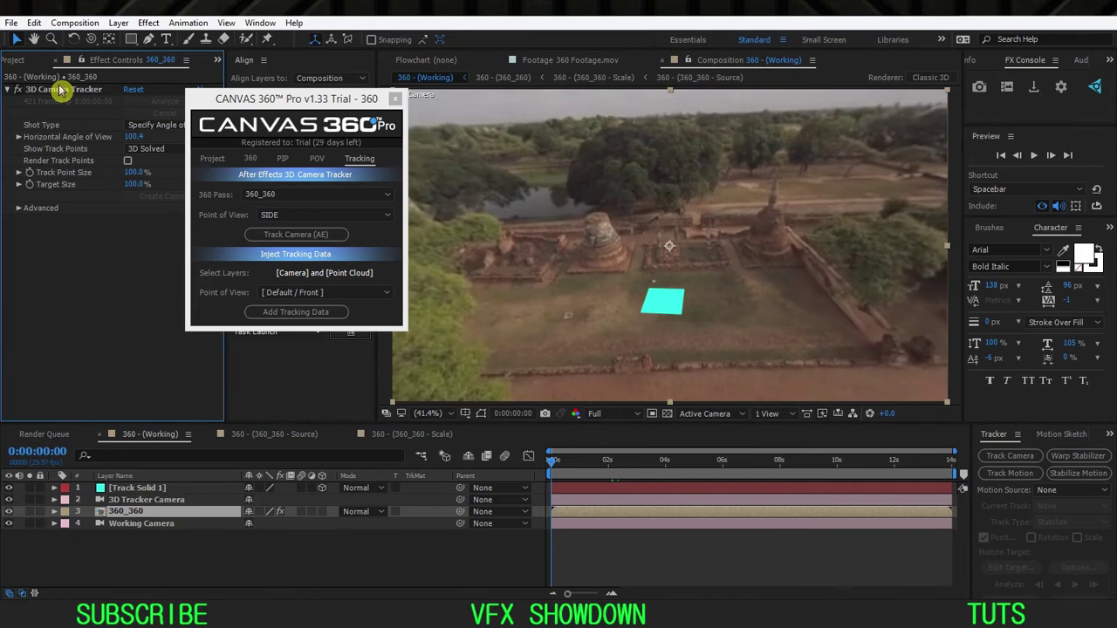
{"action": "left_click", "coordinate": [62, 90]}
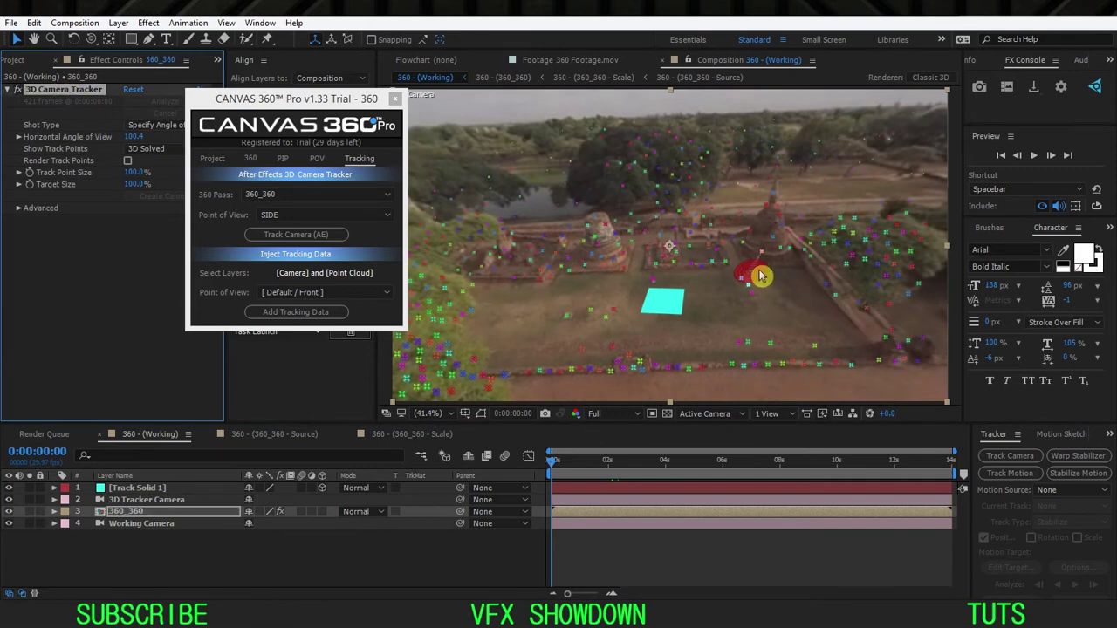
{"action": "left_click", "coordinate": [832, 345]}
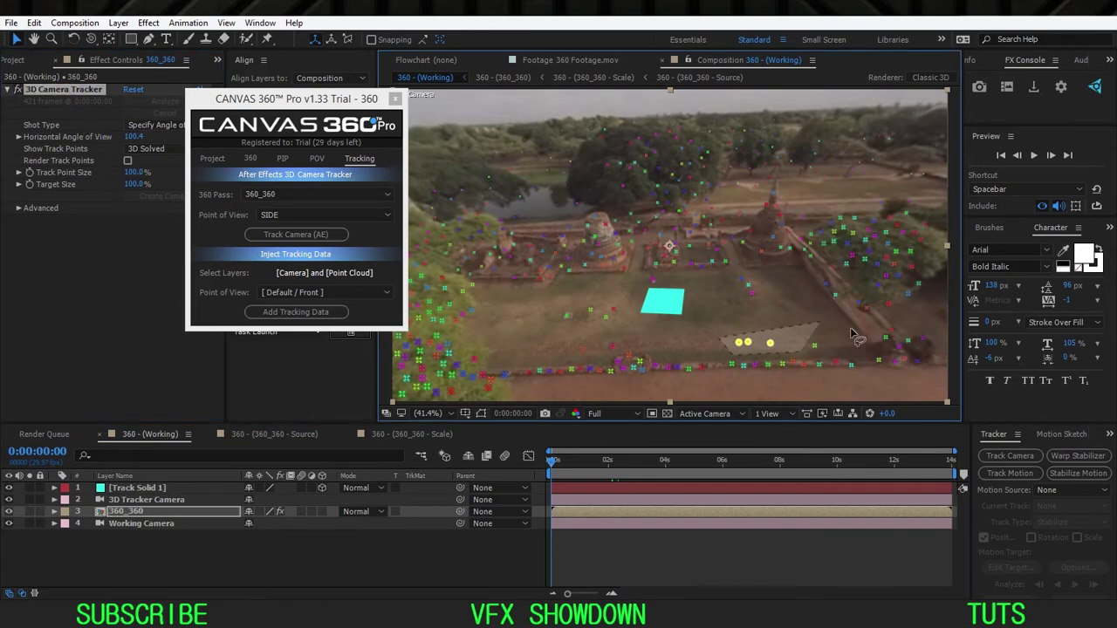
{"action": "right_click", "coordinate": [759, 346]}
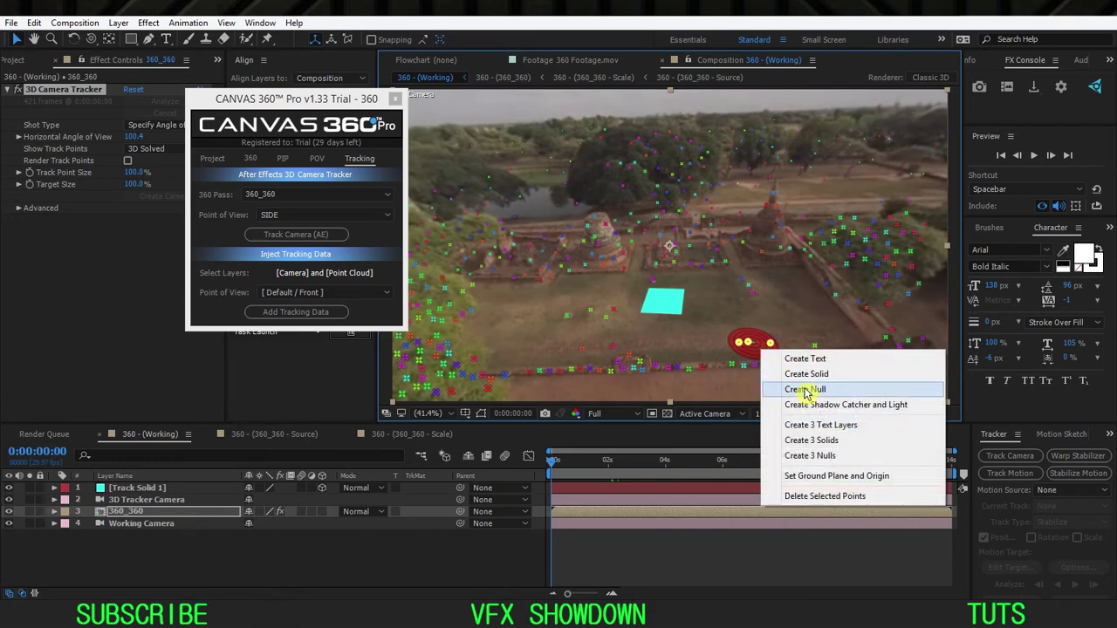
{"action": "left_click", "coordinate": [798, 391]}
Step: Create track nulls on the large tree, the trees beyond the diagonal wall and the ruins beside the bell-shaped stupa
{"action": "right_click", "coordinate": [638, 152]}
{"action": "left_click", "coordinate": [674, 192]}
{"action": "right_click", "coordinate": [871, 251]}
{"action": "left_click", "coordinate": [913, 291]}
{"action": "right_click", "coordinate": [520, 247]}
{"action": "left_click", "coordinate": [580, 290]}
Step: Select the four track nulls, Track Solid 1 and the 3D Tracker Camera, with the Canvas 360 window moved lower
{"action": "left_click", "coordinate": [207, 492]}
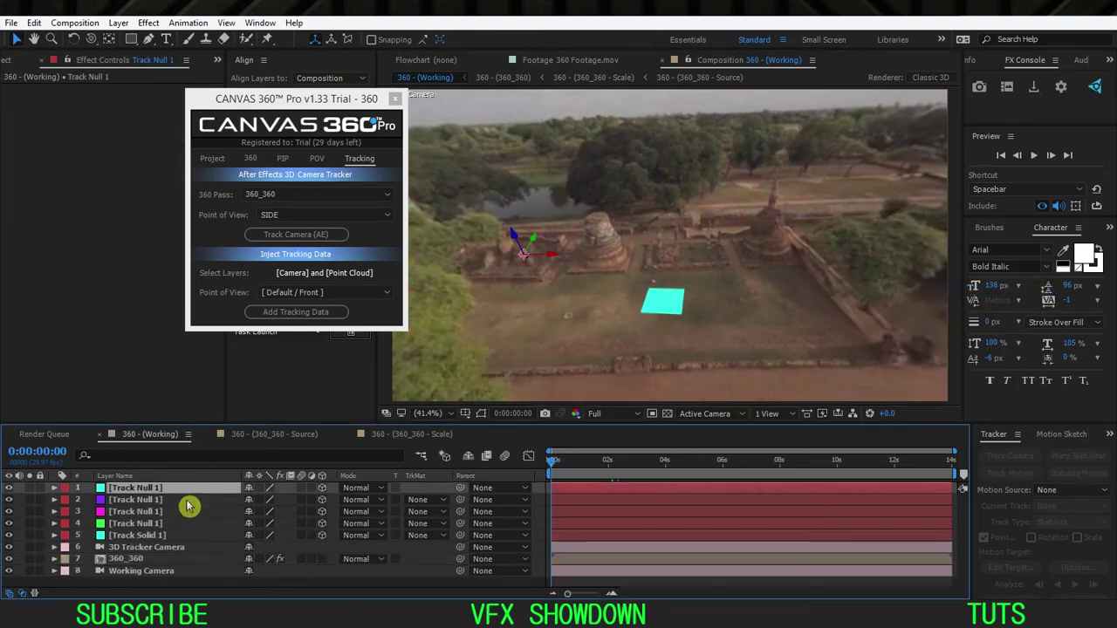
{"action": "left_click", "coordinate": [175, 535], "text": "shift"}
{"action": "left_click_drag", "start_coordinate": [593, 464], "coordinate": [532, 469]}
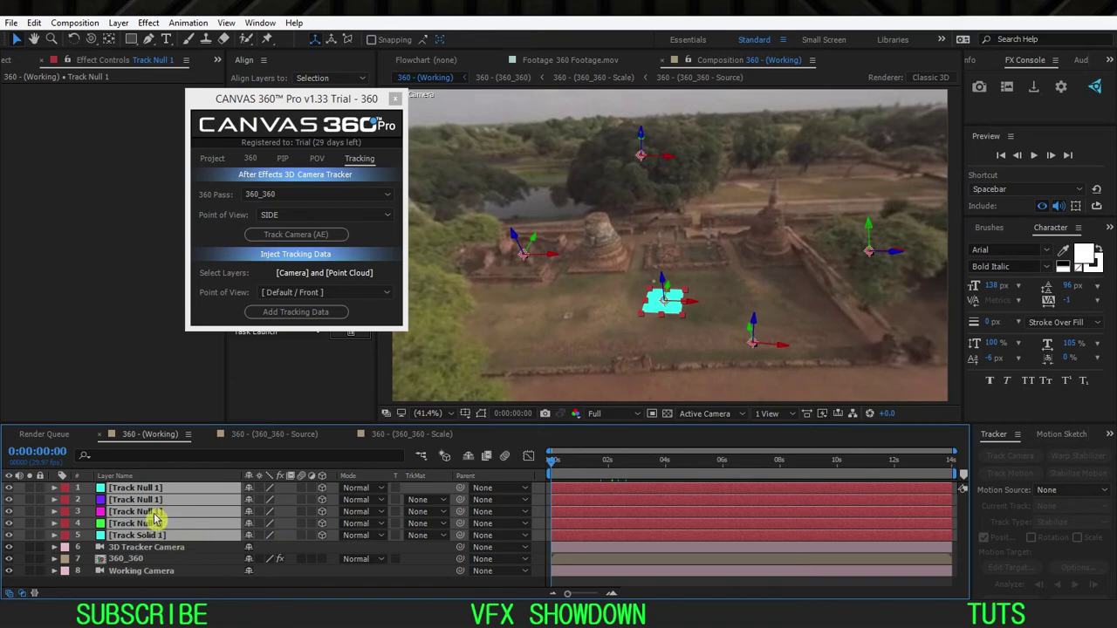
{"action": "left_click", "coordinate": [162, 547]}
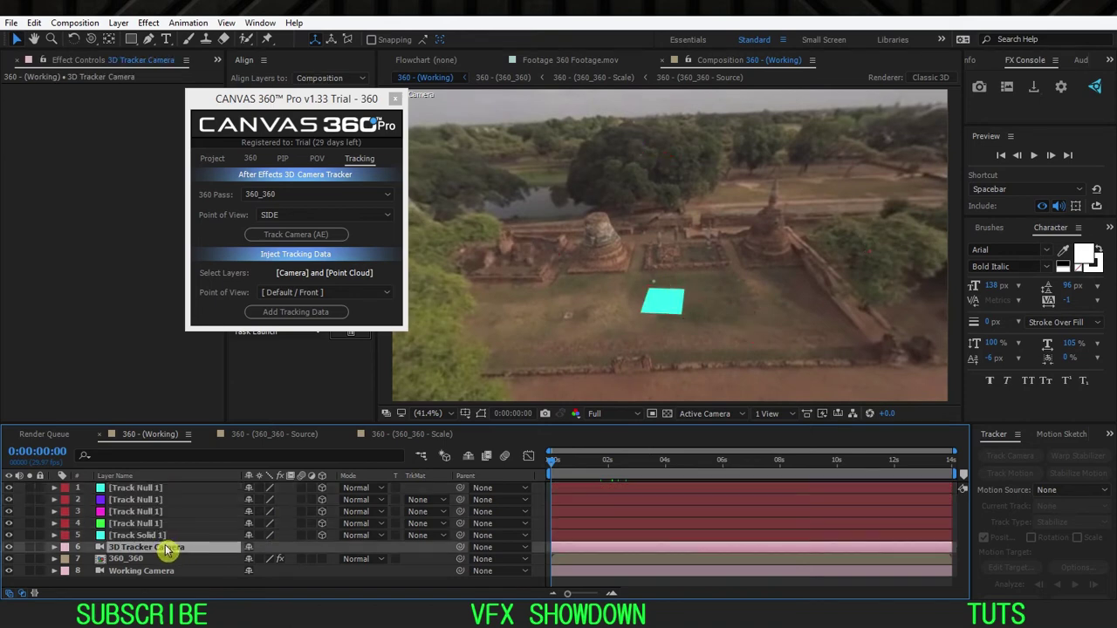
{"action": "left_click", "coordinate": [162, 490], "text": "shift"}
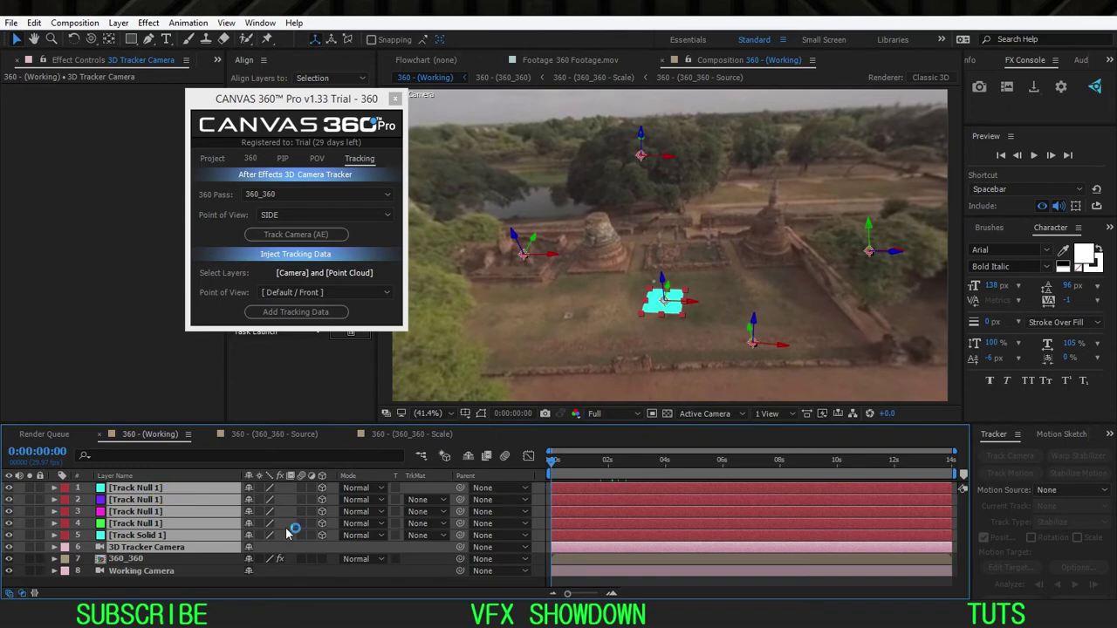
{"action": "left_click_drag", "start_coordinate": [278, 99], "coordinate": [276, 127]}
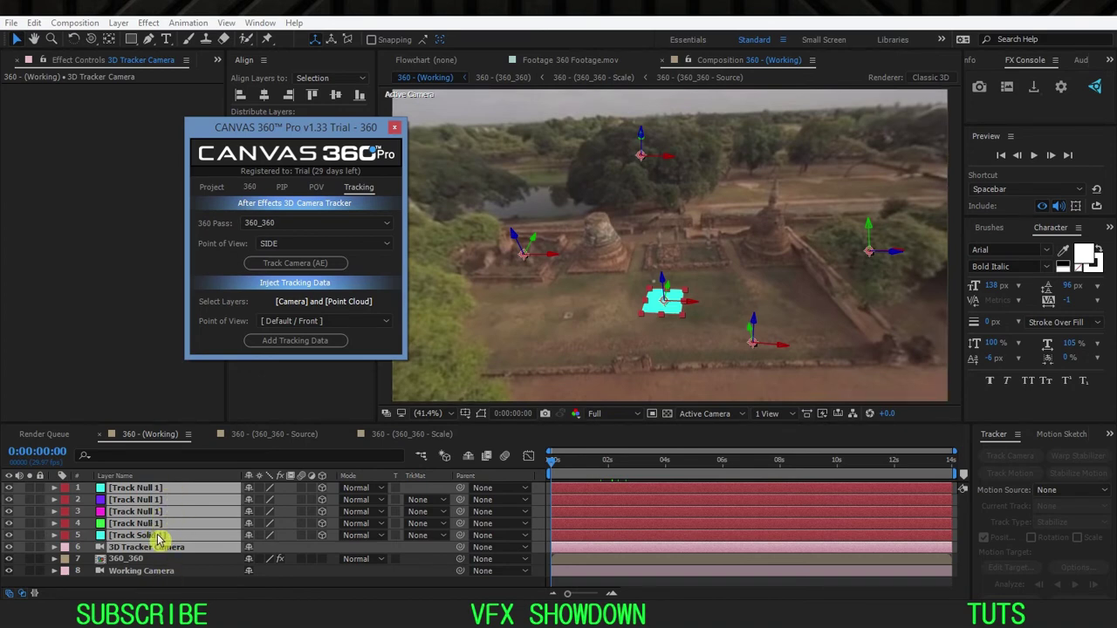
Step: Inject the selected camera and track layers' tracking data into the SIDE point of view, accepting the 10-second trial limit
{"action": "left_click", "coordinate": [297, 322]}
{"action": "left_click", "coordinate": [299, 349]}
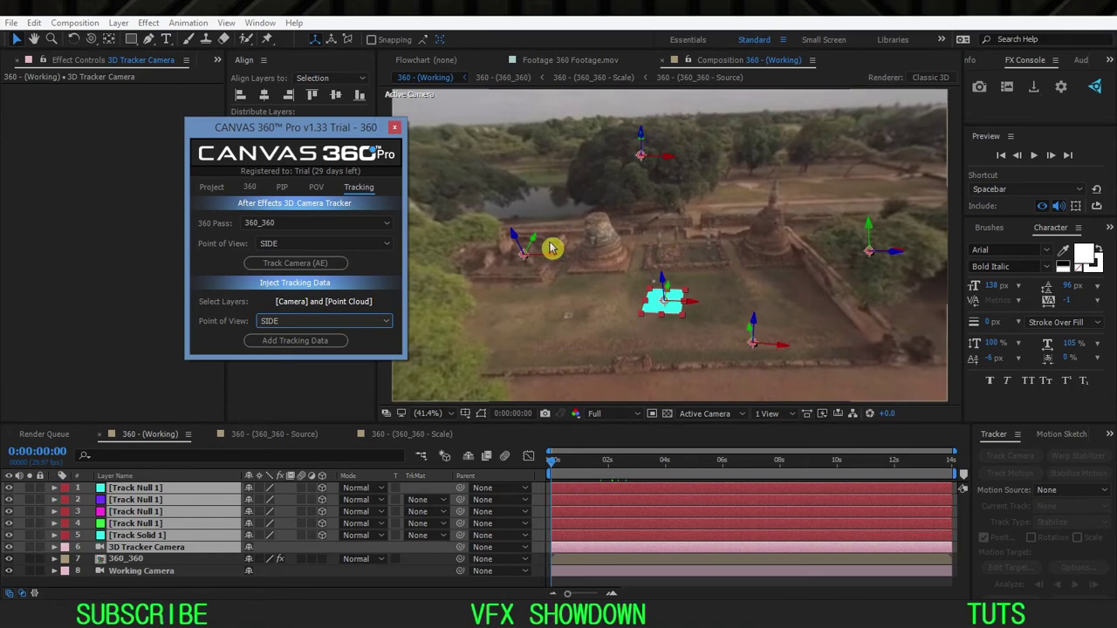
{"action": "left_click", "coordinate": [294, 346]}
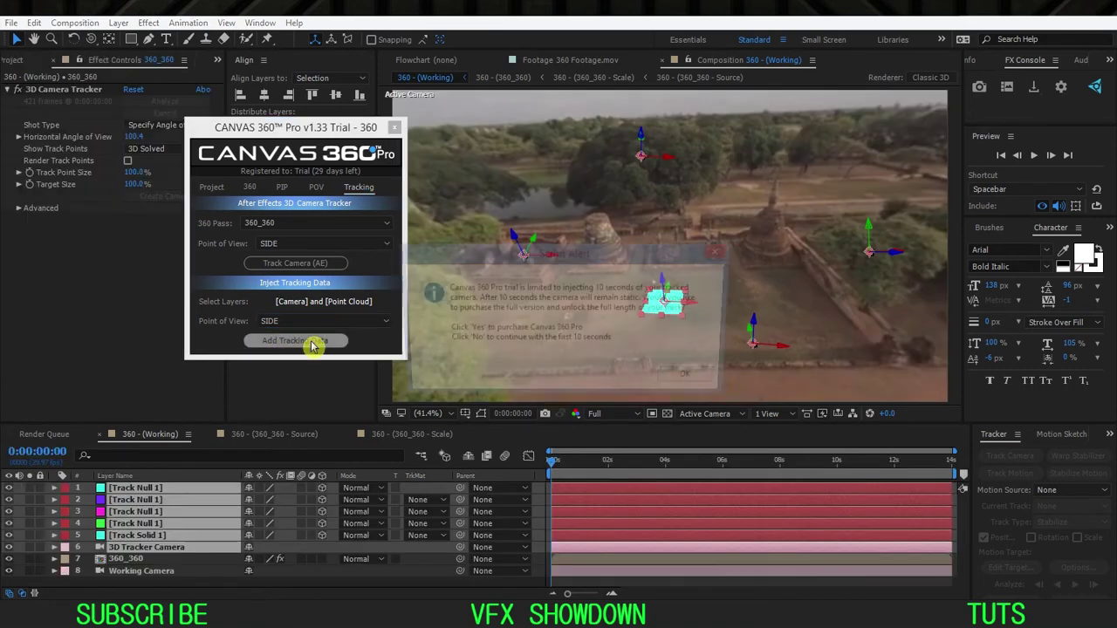
{"action": "left_click_drag", "start_coordinate": [567, 255], "coordinate": [571, 187]}
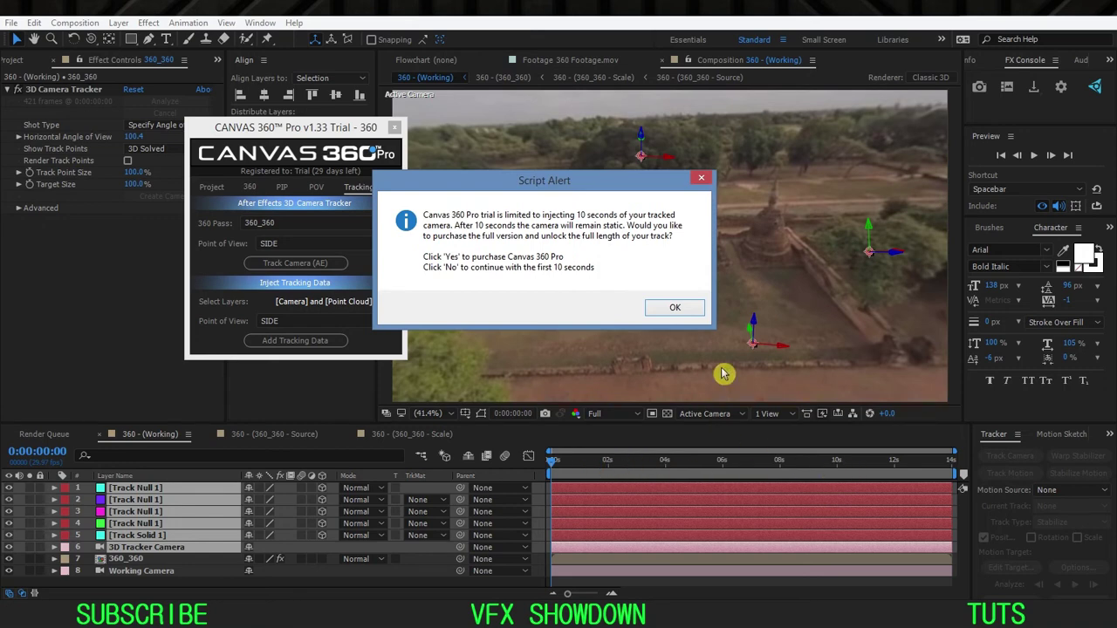
{"action": "left_click", "coordinate": [675, 309]}
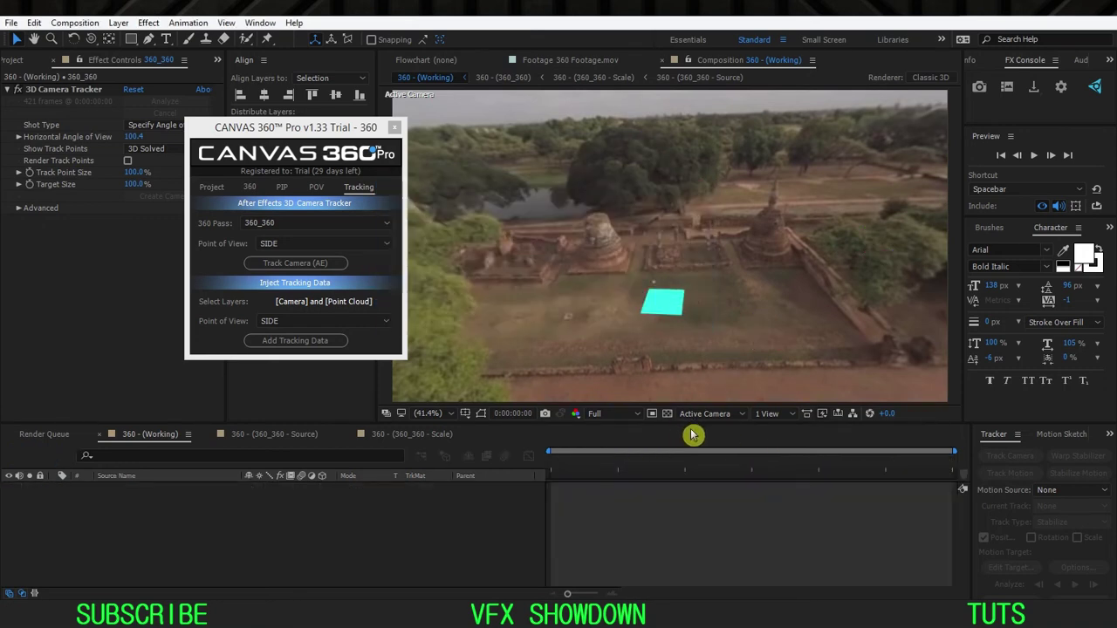
Step: End the work area at 0:00:09:29, trim the composition to it and return to the first frame
{"action": "left_click", "coordinate": [836, 470]}
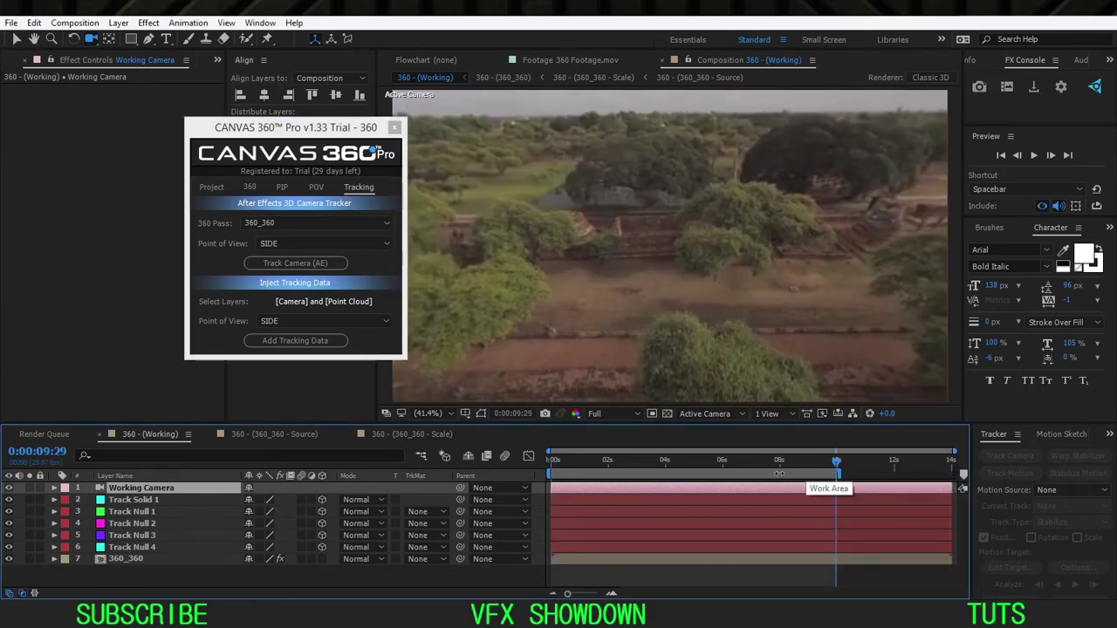
{"action": "right_click", "coordinate": [779, 474]}
{"action": "left_click", "coordinate": [833, 514]}
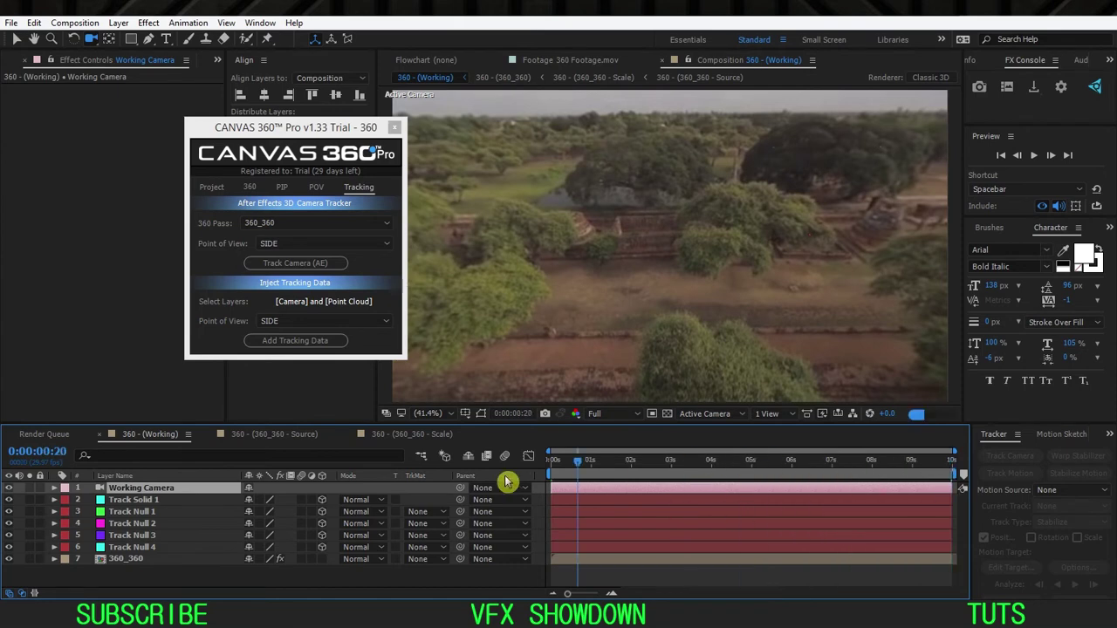
{"action": "key", "text": "Home"}
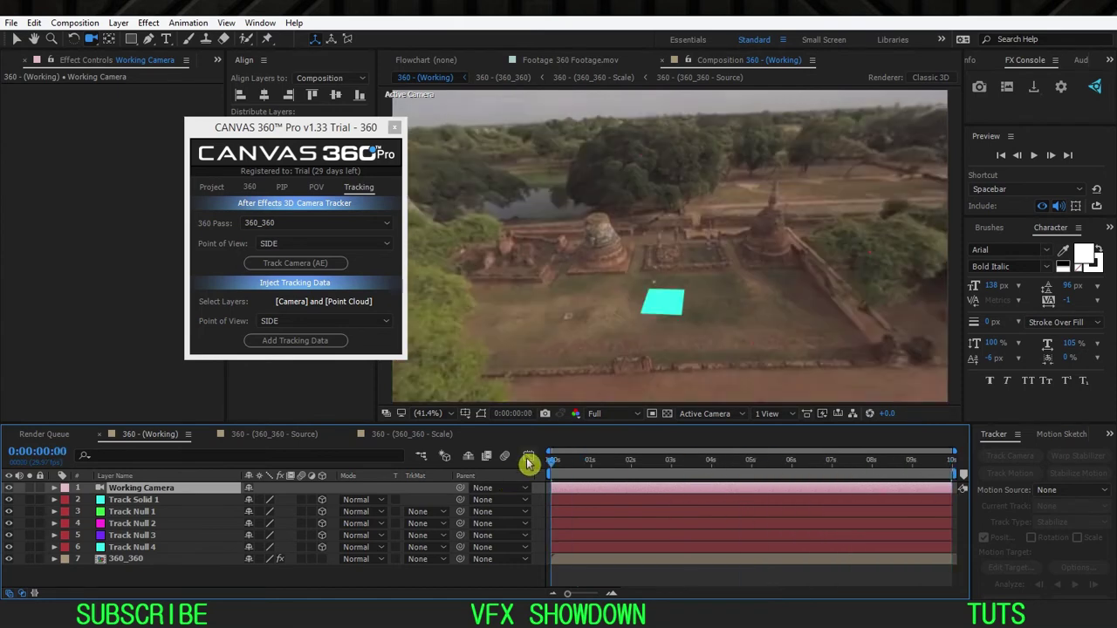
Step: Examine the Working Camera's transform properties, and collapse the layer again
{"action": "left_click", "coordinate": [426, 413]}
{"action": "left_click", "coordinate": [471, 37]}
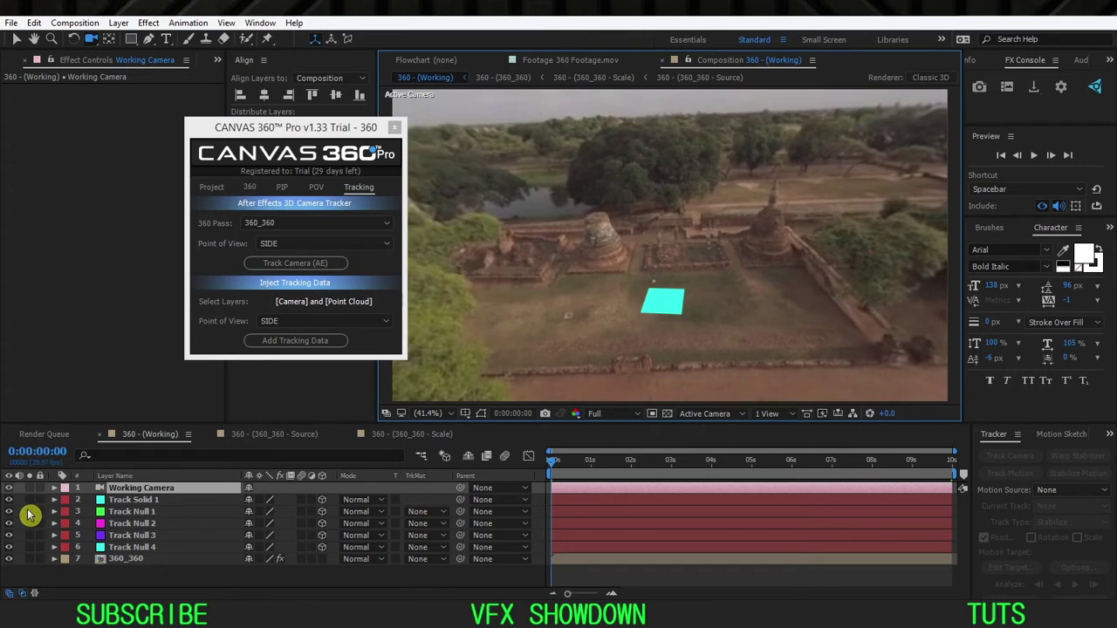
{"action": "left_click", "coordinate": [149, 500]}
{"action": "left_click", "coordinate": [166, 488]}
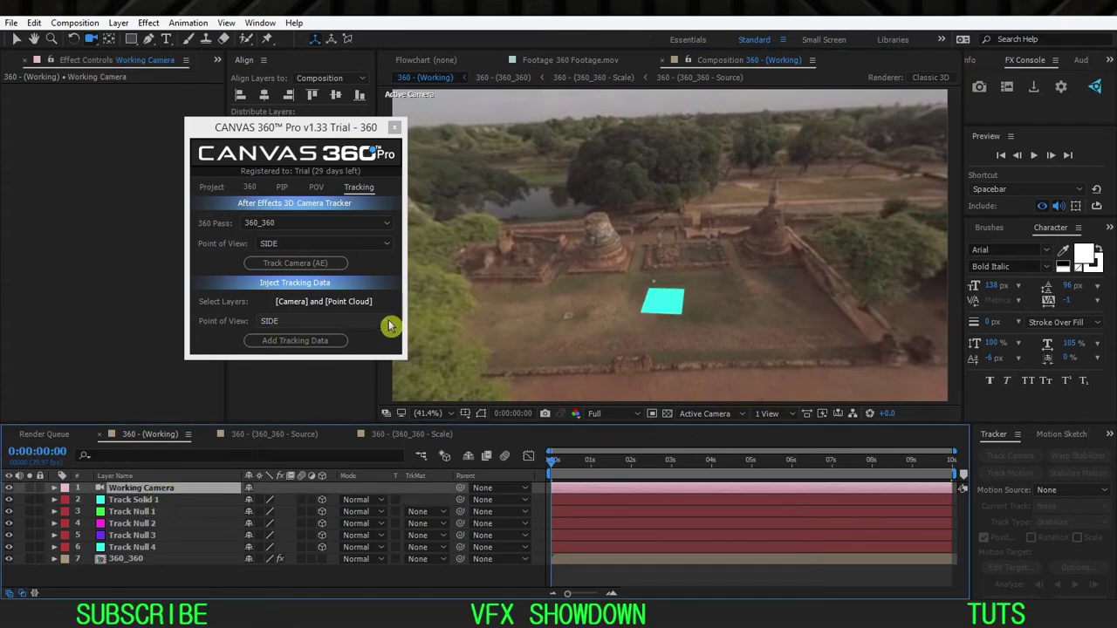
{"action": "left_click", "coordinate": [54, 489]}
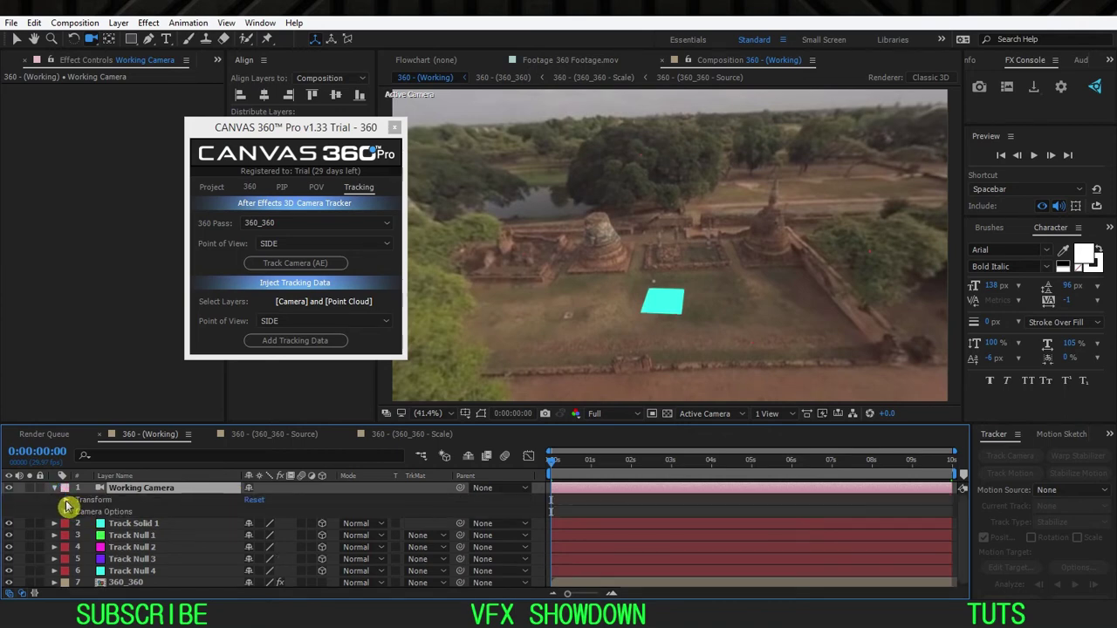
{"action": "left_click", "coordinate": [66, 501]}
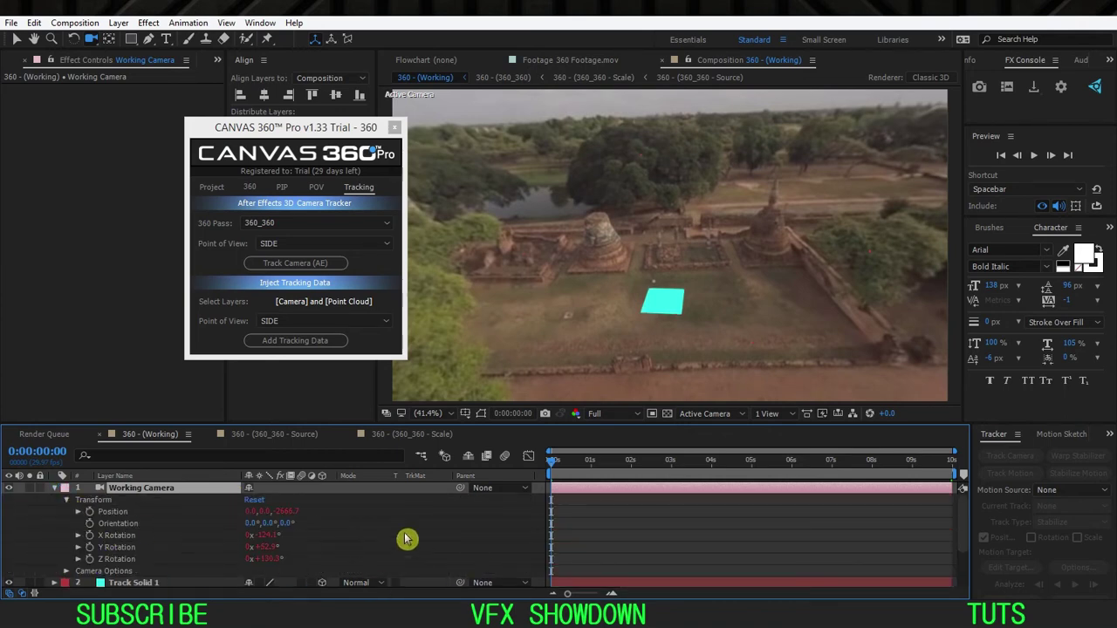
{"action": "left_click", "coordinate": [56, 493]}
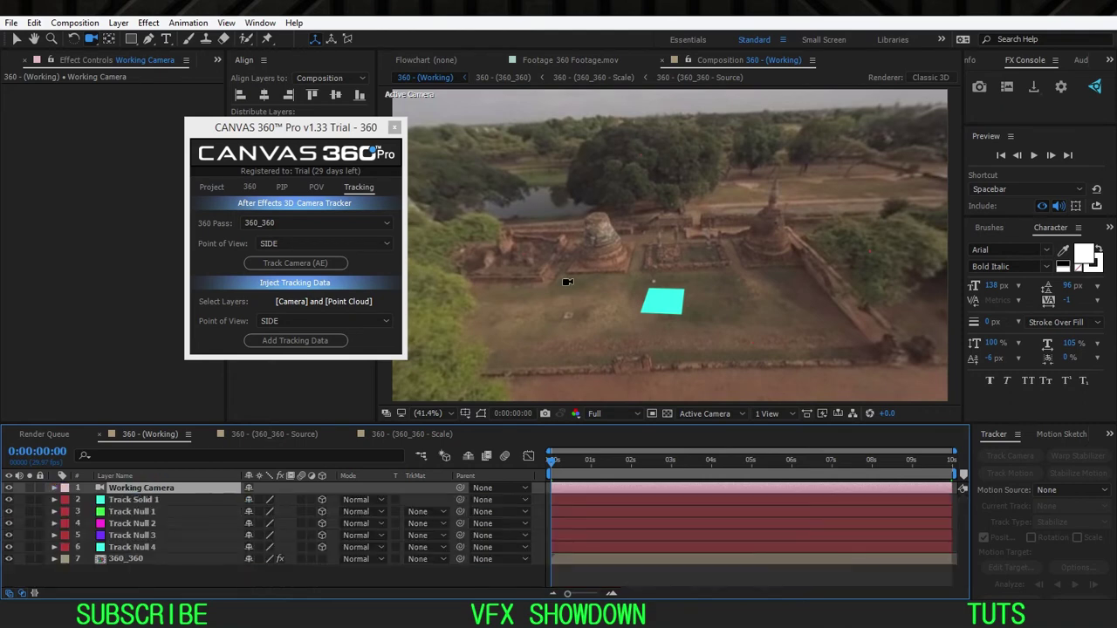
Step: Look around with the Working Camera at half resolution and scrub the timeline to check how the solid follows the grass
{"action": "left_click_drag", "start_coordinate": [602, 262], "coordinate": [594, 430]}
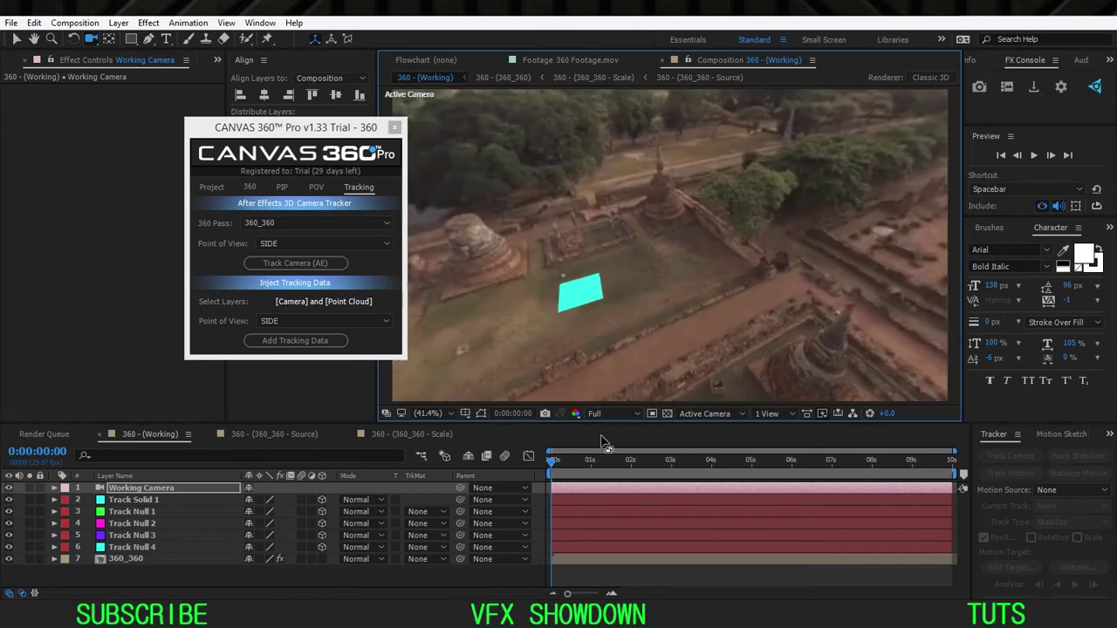
{"action": "left_click", "coordinate": [600, 414]}
{"action": "left_click", "coordinate": [600, 460]}
{"action": "left_click_drag", "start_coordinate": [585, 472], "coordinate": [684, 469]}
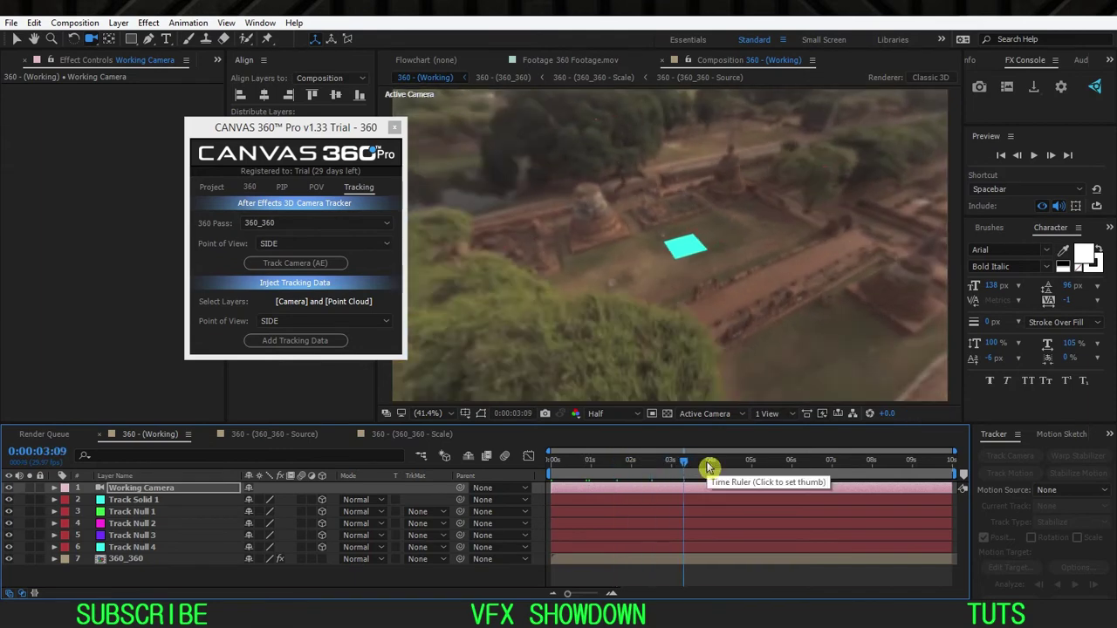
{"action": "left_click", "coordinate": [741, 469]}
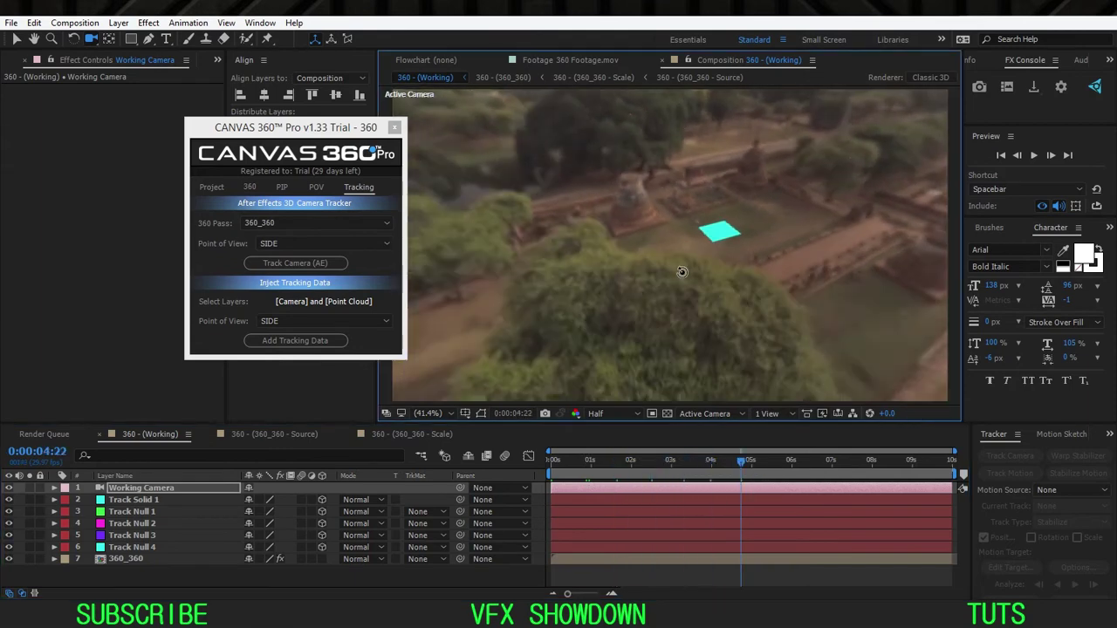
{"action": "left_click_drag", "start_coordinate": [777, 472], "coordinate": [847, 468]}
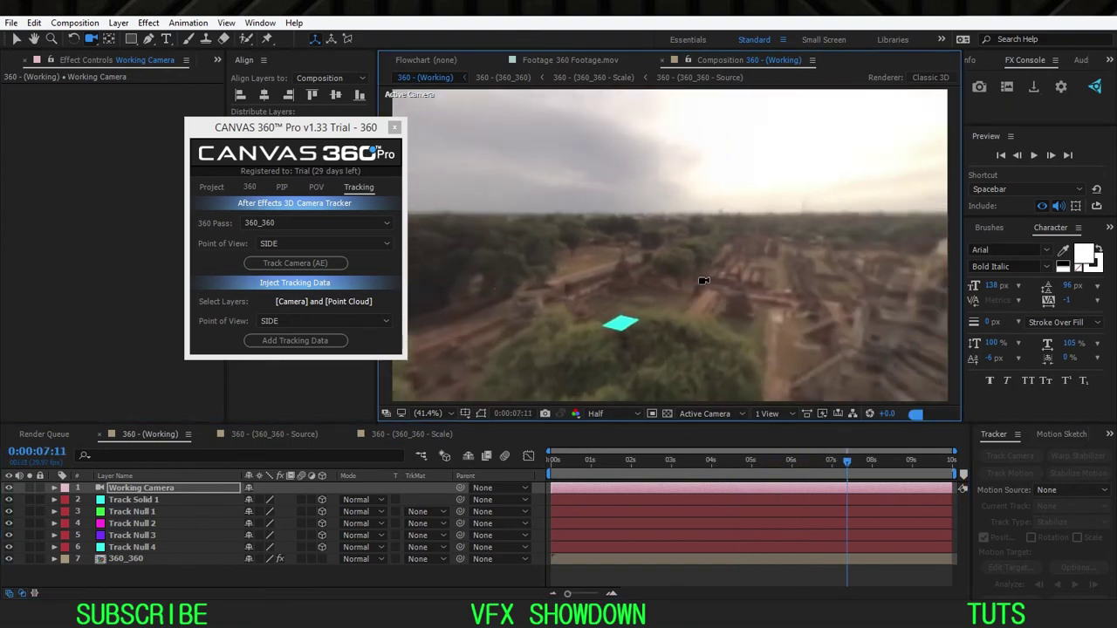
{"action": "left_click", "coordinate": [871, 468]}
{"action": "left_click", "coordinate": [956, 471]}
{"action": "left_click_drag", "start_coordinate": [942, 472], "coordinate": [520, 483]}
{"action": "left_click", "coordinate": [568, 307]}
{"action": "left_click_drag", "start_coordinate": [569, 307], "coordinate": [430, 305]}
{"action": "left_click_drag", "start_coordinate": [529, 306], "coordinate": [558, 315]}
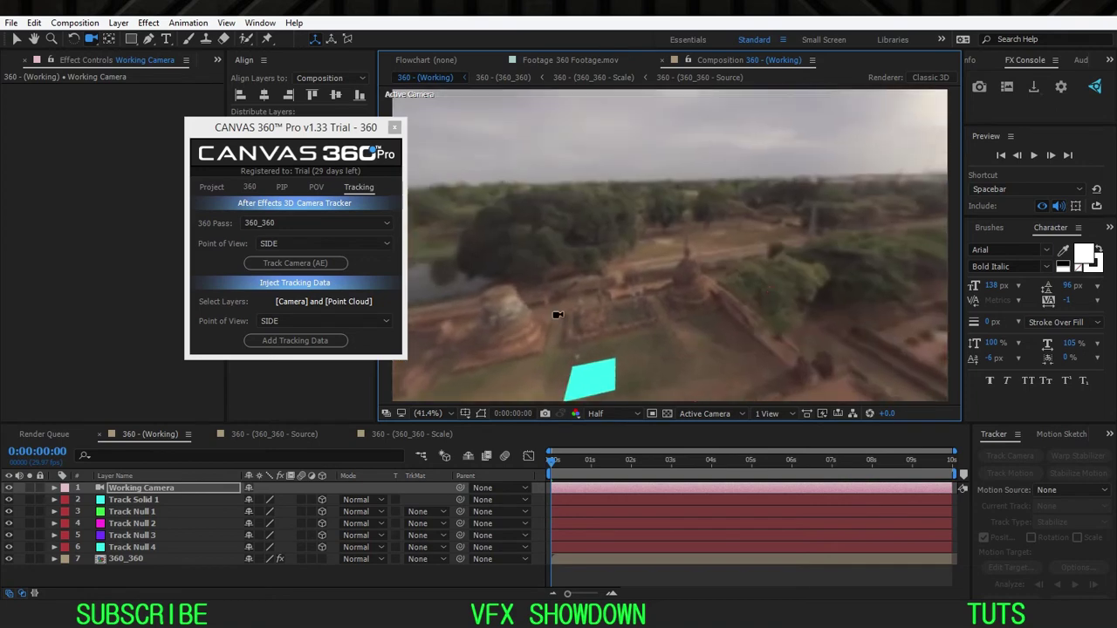
Step: Reload the saved SIDE point of view at the first frame and set the preview resolution to Full
{"action": "left_click", "coordinate": [316, 188]}
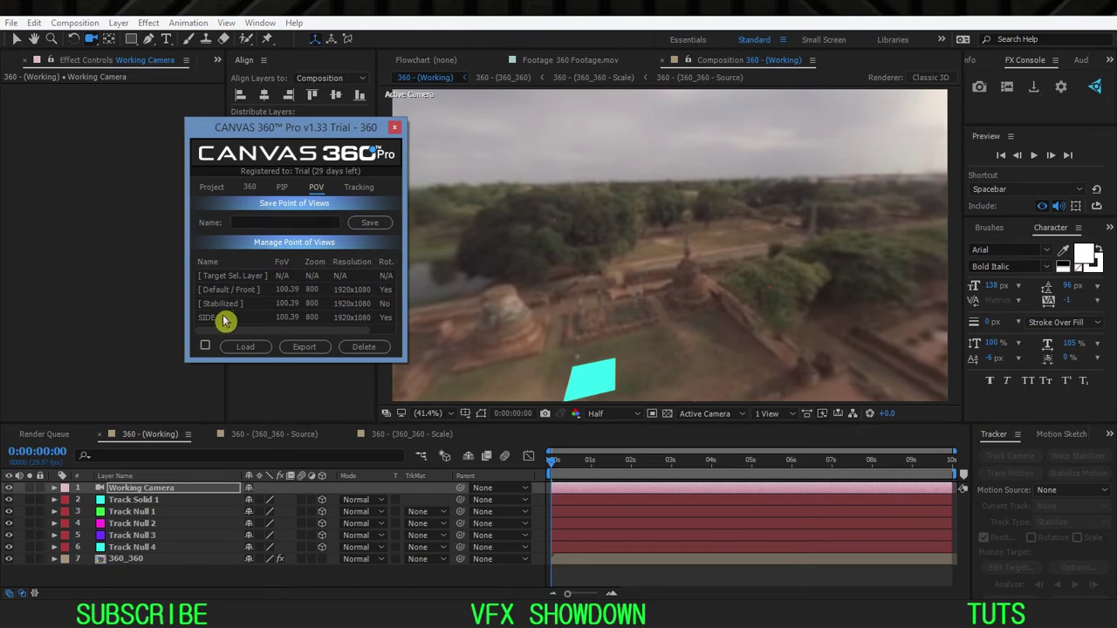
{"action": "left_click", "coordinate": [224, 319]}
{"action": "left_click", "coordinate": [564, 461]}
{"action": "mouse_move", "coordinate": [566, 462]}
{"action": "left_mouse_down"}
{"action": "mouse_move", "coordinate": [599, 464]}
{"action": "mouse_move", "coordinate": [550, 463]}
{"action": "left_mouse_up"}
{"action": "left_click", "coordinate": [608, 415]}
{"action": "left_click", "coordinate": [619, 452]}
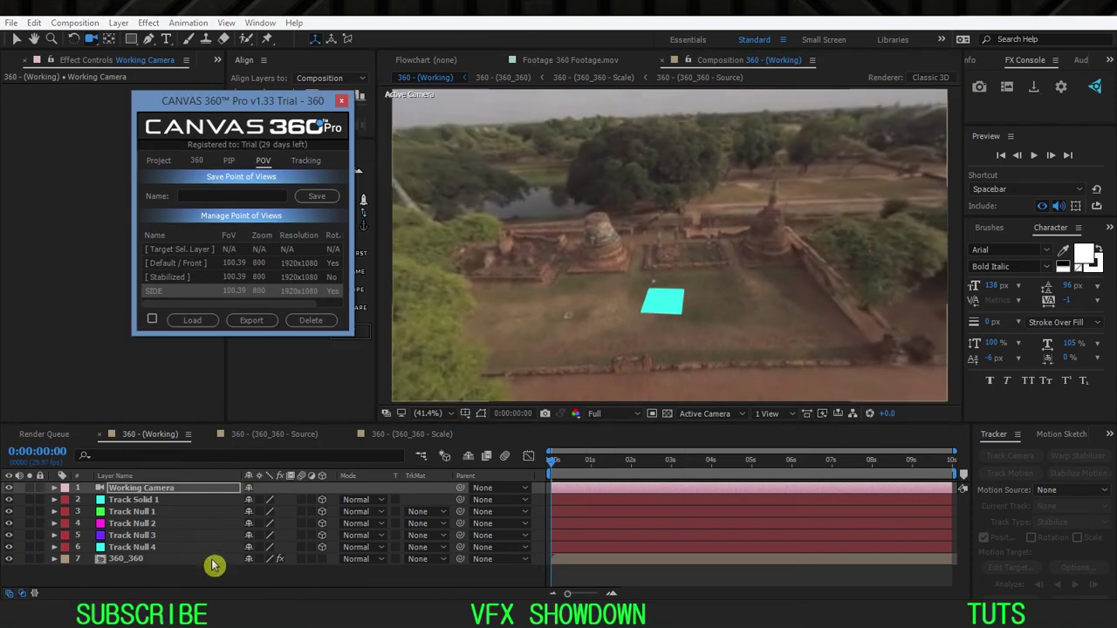
{"action": "left_click", "coordinate": [218, 587]}
{"action": "key", "text": "ctrl+y"}
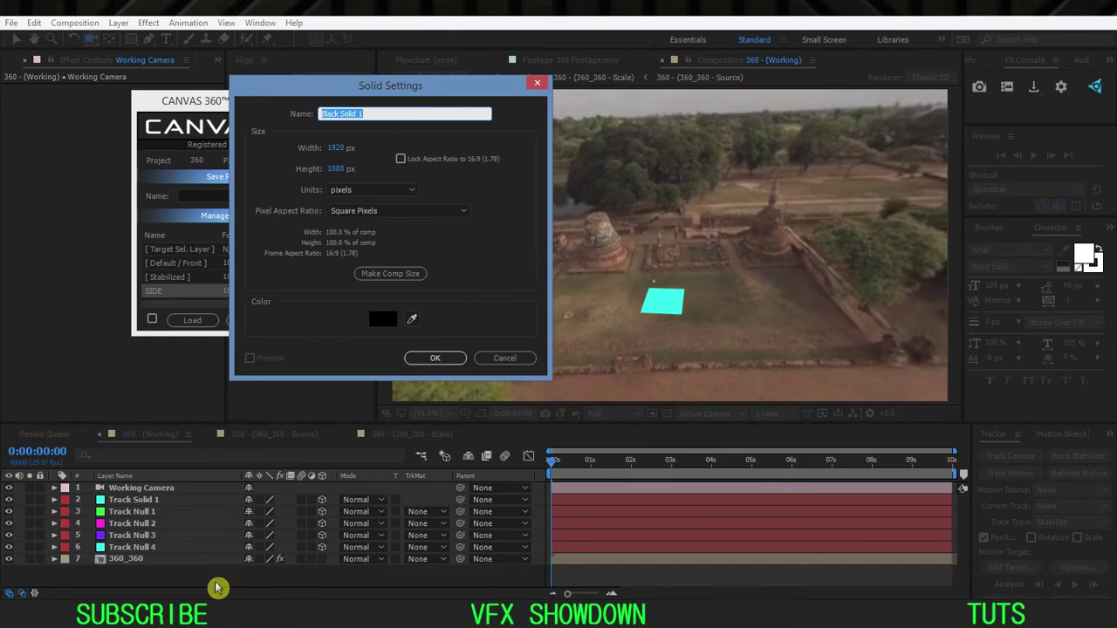
{"action": "key", "text": "Escape"}
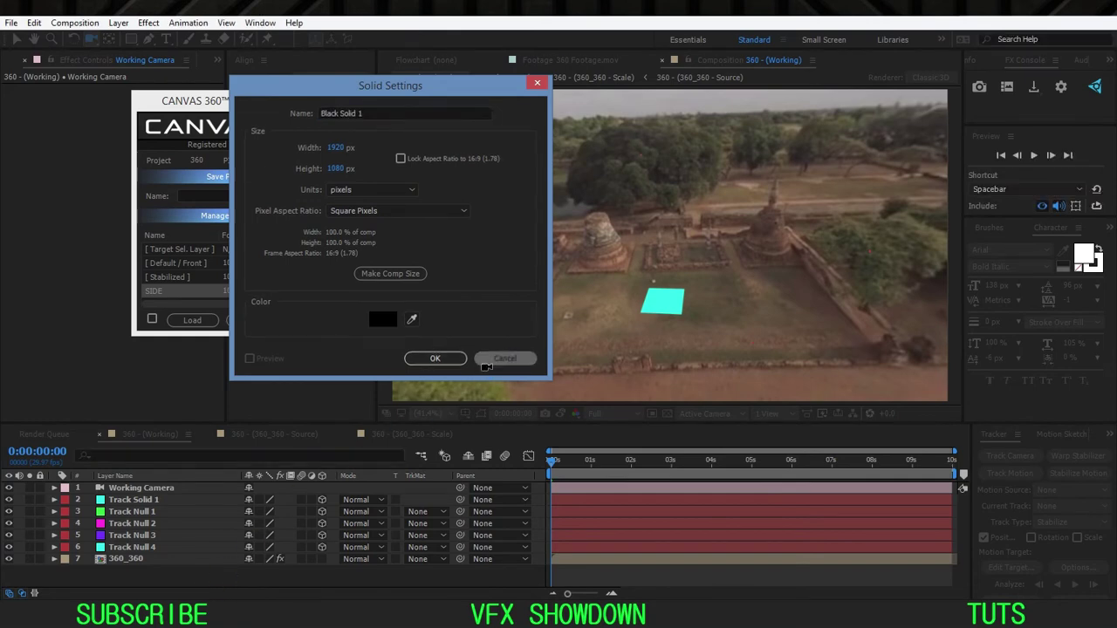
Step: Create a text layer reading "Hello!" on the grass and move it closer to the cyan solid
{"action": "left_click", "coordinate": [166, 38]}
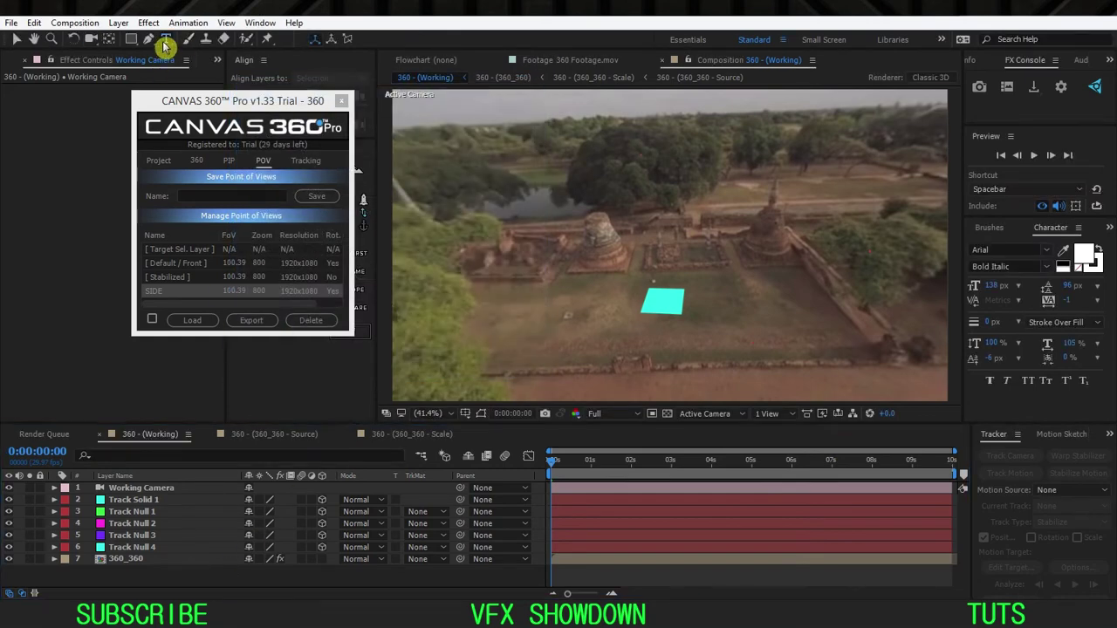
{"action": "left_click", "coordinate": [534, 301]}
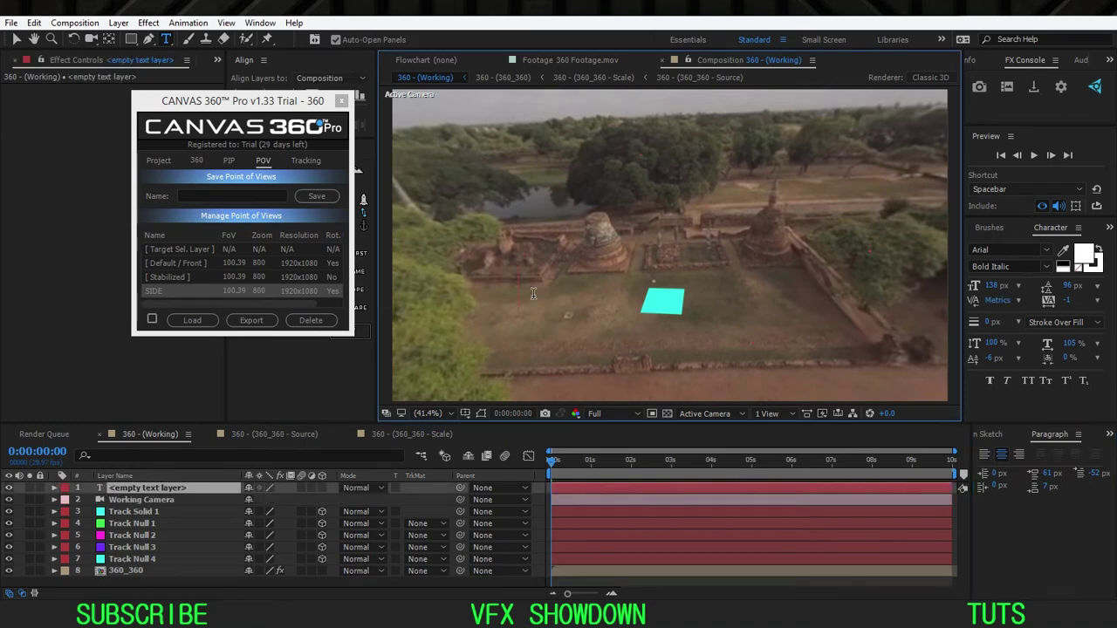
{"action": "type", "text": "He"}
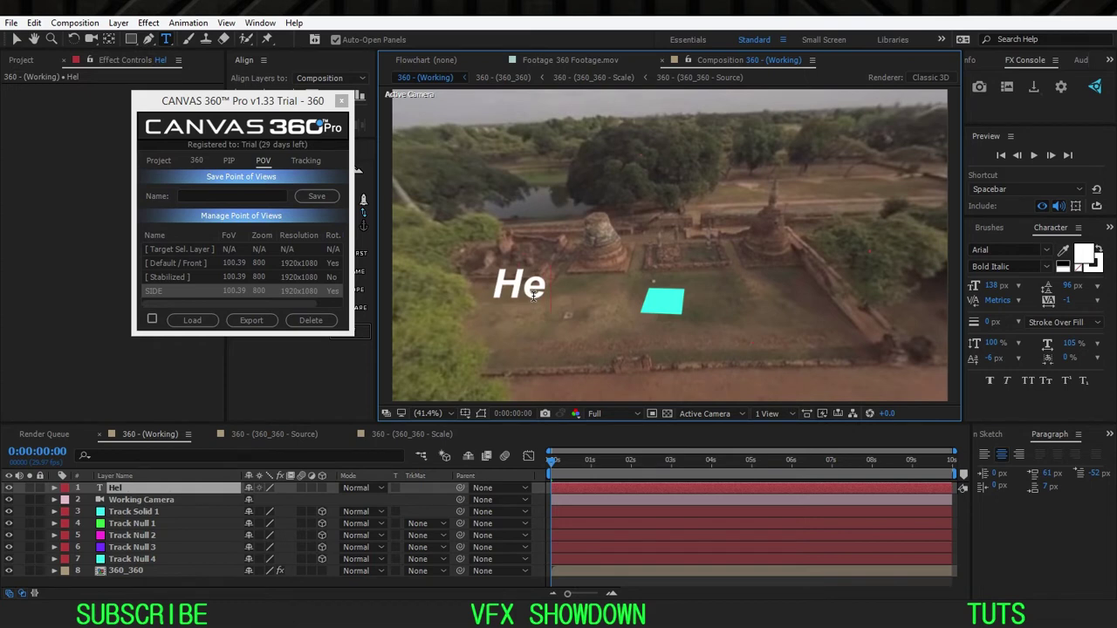
{"action": "type", "text": "llo!"}
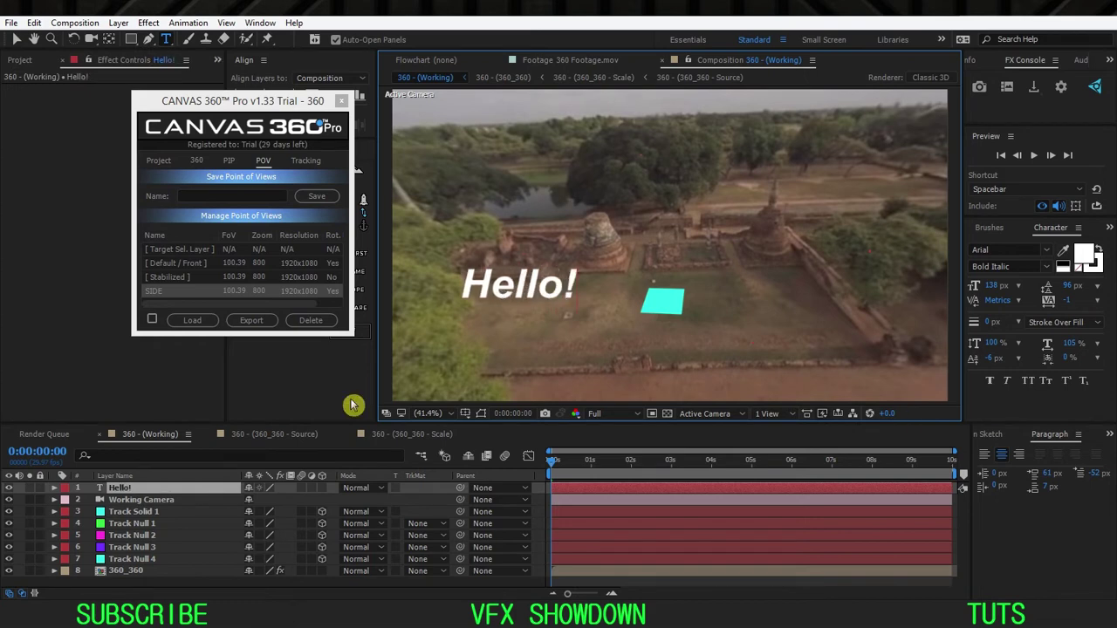
{"action": "left_click", "coordinate": [166, 490]}
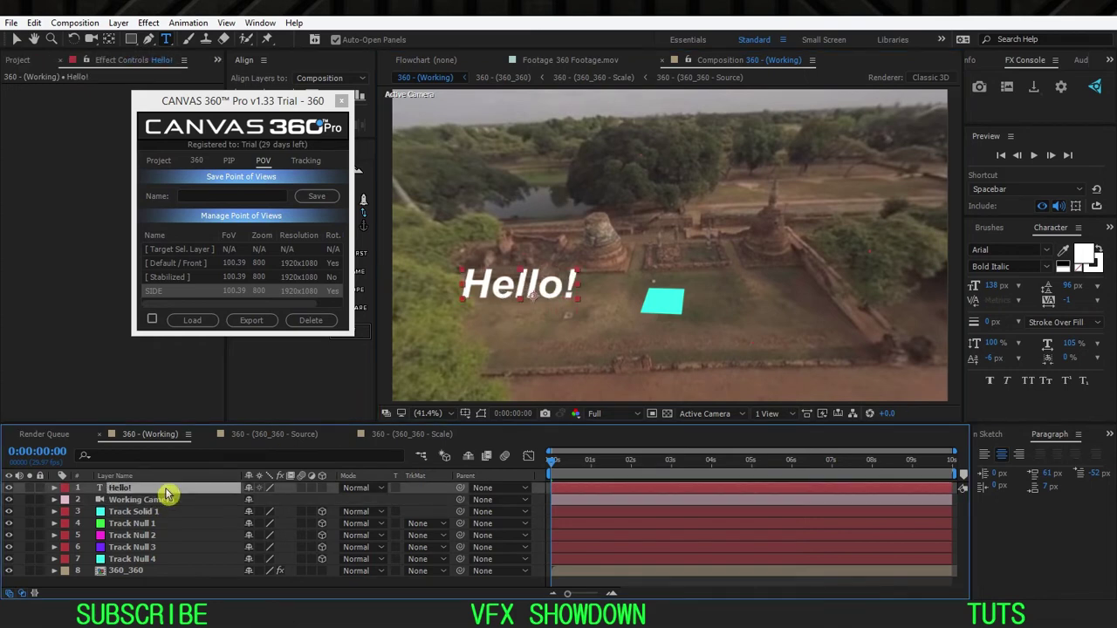
{"action": "key", "text": "v"}
{"action": "left_click_drag", "start_coordinate": [532, 297], "coordinate": [572, 297]}
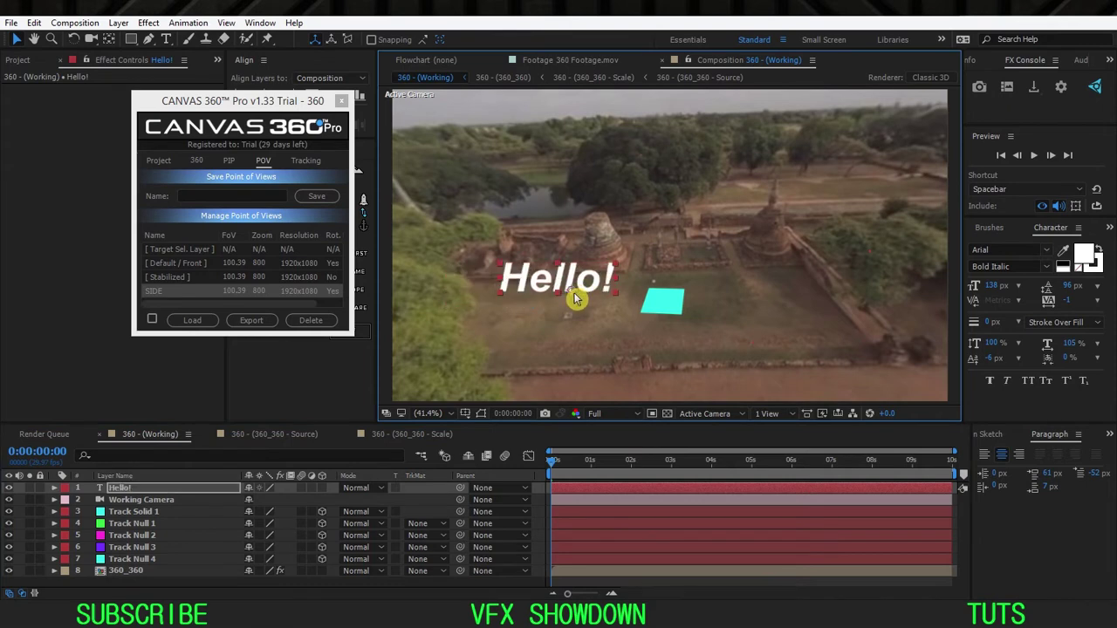
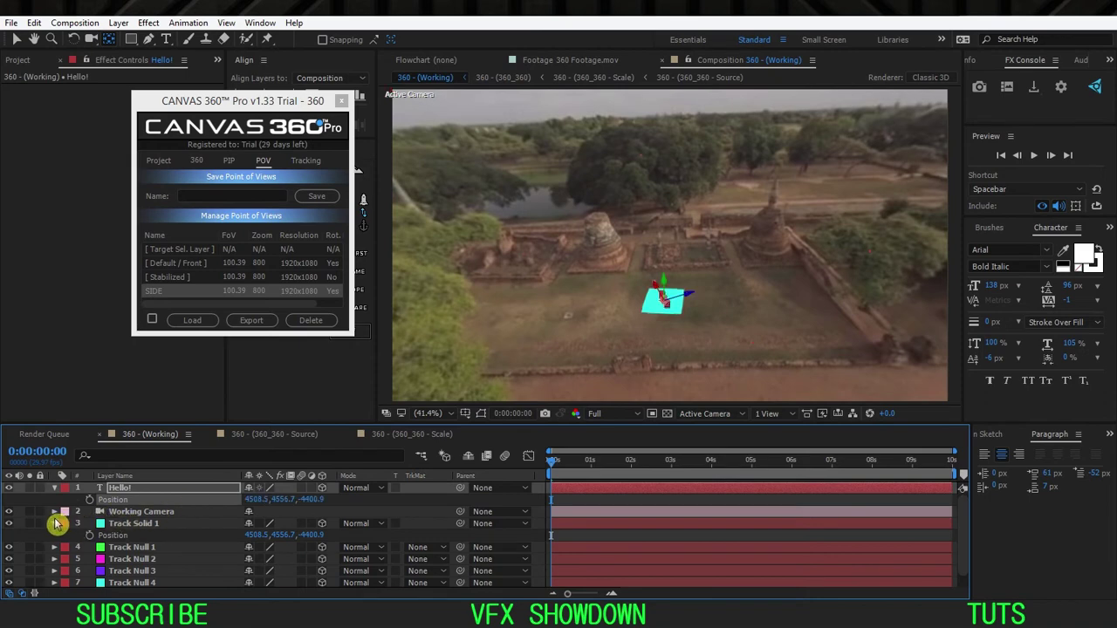
Step: Scale the Hello! layer to about 1234% and set its Y orientation to 109.8° so the text faces the camera
{"action": "left_click", "coordinate": [145, 491]}
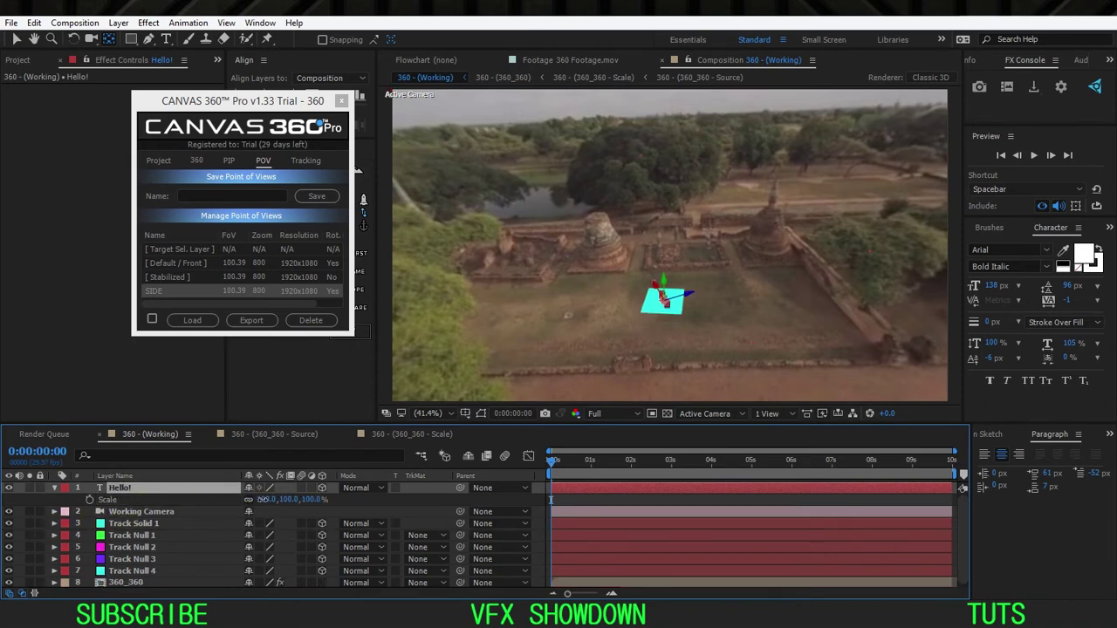
{"action": "left_click_drag", "start_coordinate": [265, 500], "coordinate": [365, 510]}
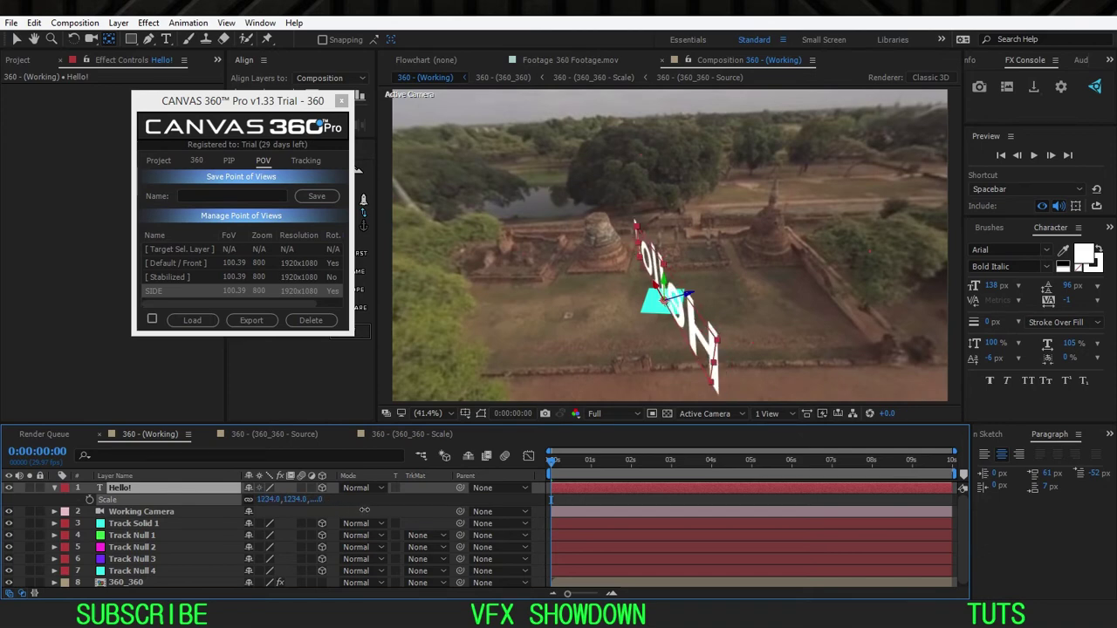
{"action": "key", "text": "r"}
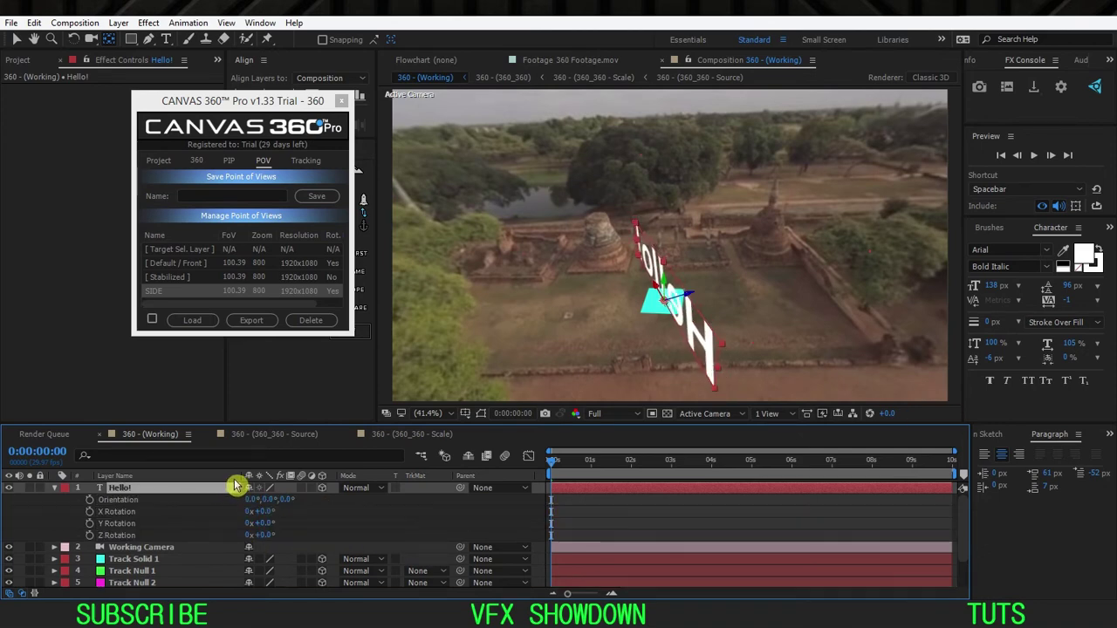
{"action": "left_click_drag", "start_coordinate": [270, 498], "coordinate": [353, 503]}
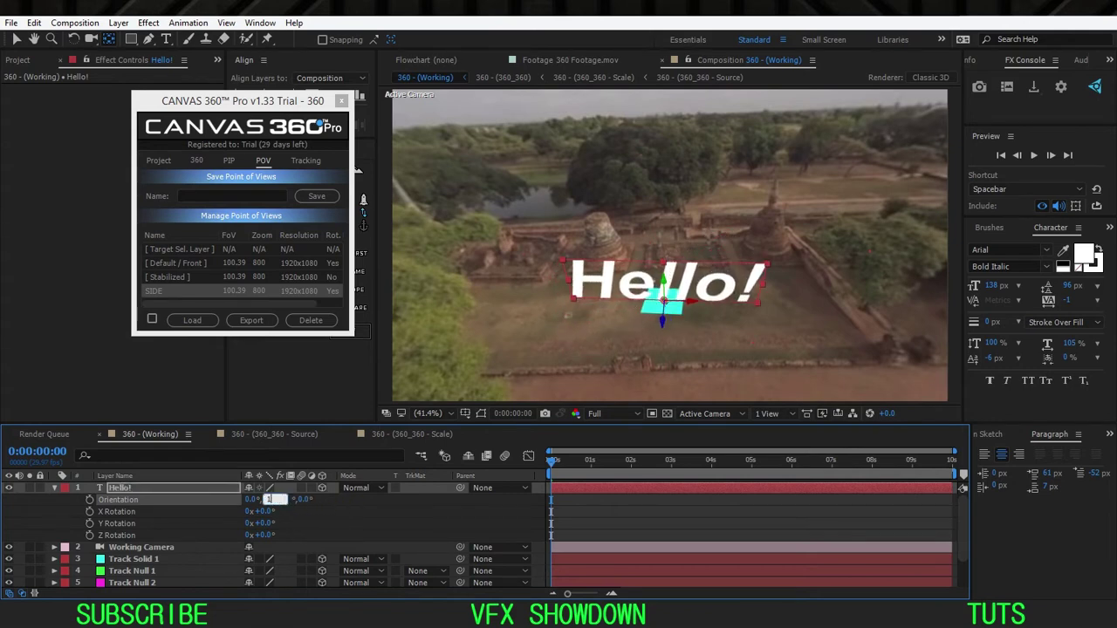
{"action": "left_click", "coordinate": [347, 520]}
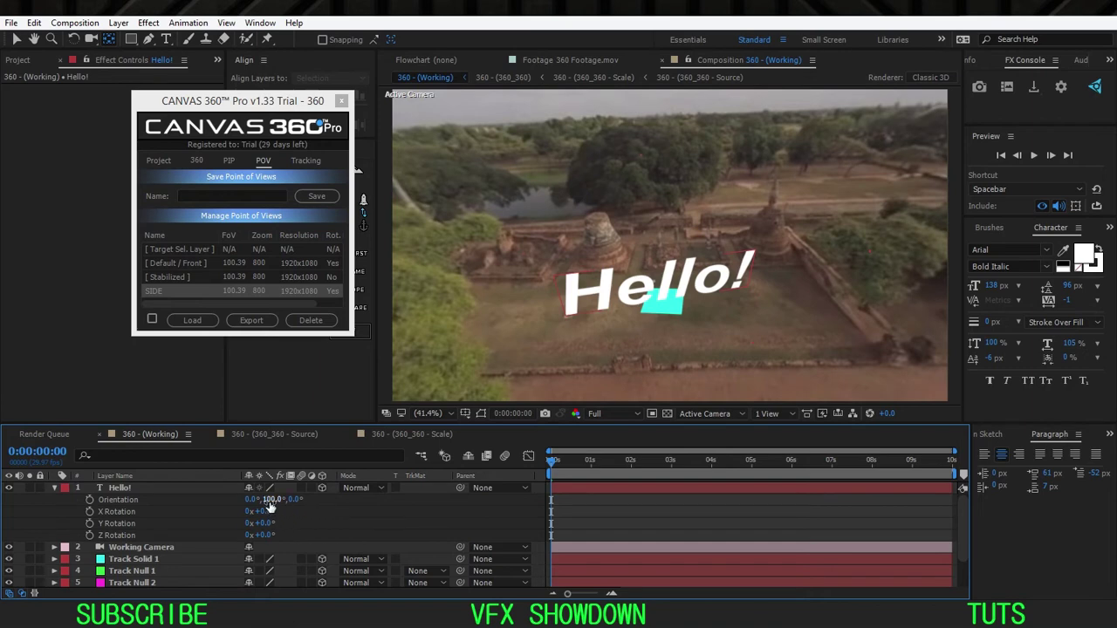
{"action": "left_click_drag", "start_coordinate": [271, 504], "coordinate": [333, 516]}
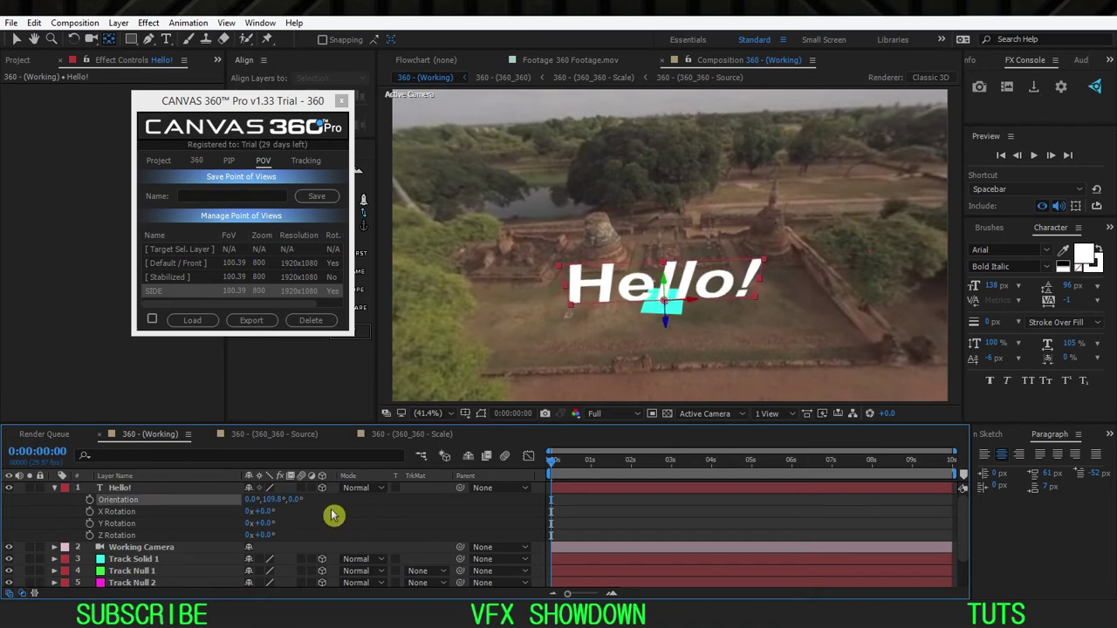
Step: Try tilting the Hello! text with its X orientation, and undo the trial changes
{"action": "left_click_drag", "start_coordinate": [248, 503], "coordinate": [316, 522]}
{"action": "key", "text": "ctrl+z"}
{"action": "key", "text": "ctrl+z"}
{"action": "key", "text": "ctrl+z"}
{"action": "key", "text": "ctrl+z"}
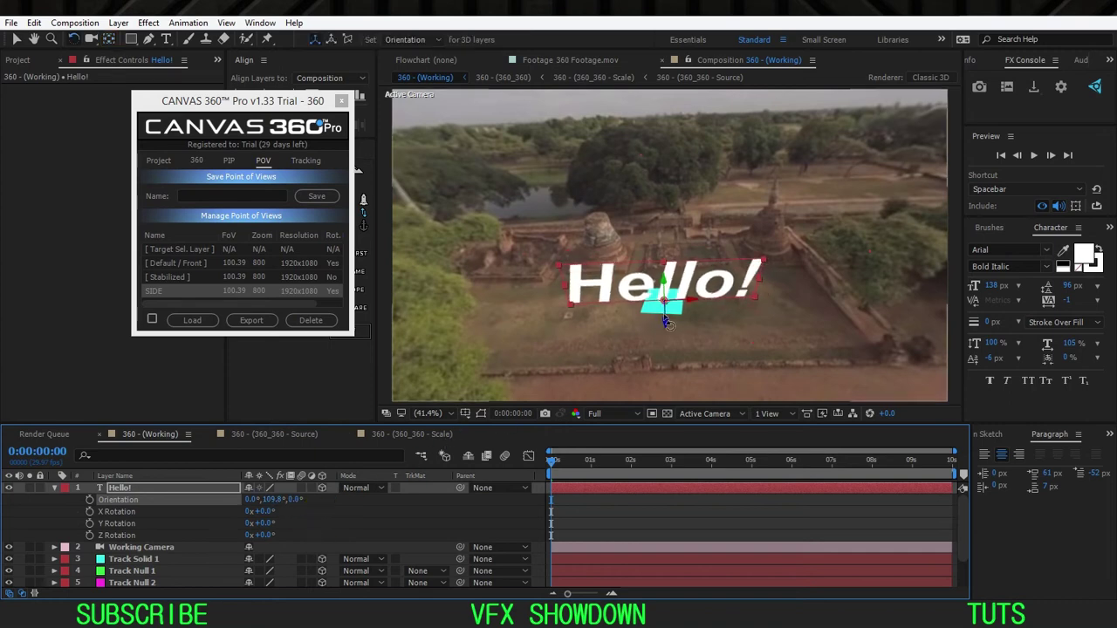
Step: Lay the Hello! text flat on the ground with orientation 270°, 0°, 109.8° and shift it forward over the cyan solid
{"action": "key", "text": "w"}
{"action": "mouse_move", "coordinate": [690, 299]}
{"action": "left_mouse_down"}
{"action": "mouse_move", "coordinate": [703, 288]}
{"action": "mouse_move", "coordinate": [690, 277]}
{"action": "left_mouse_up"}
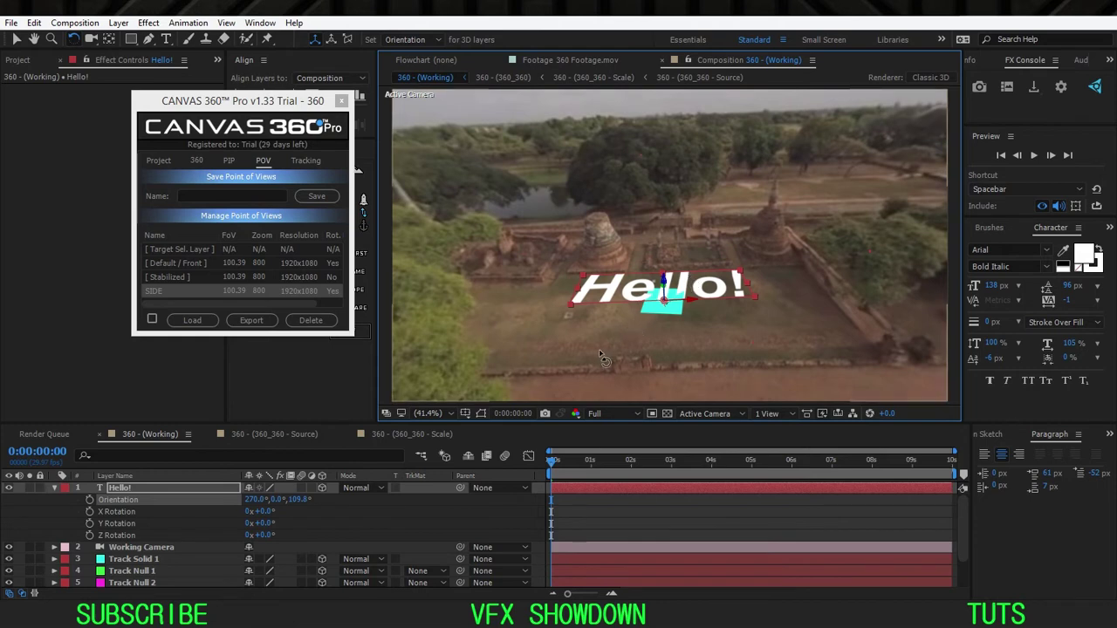
{"action": "key", "text": "v"}
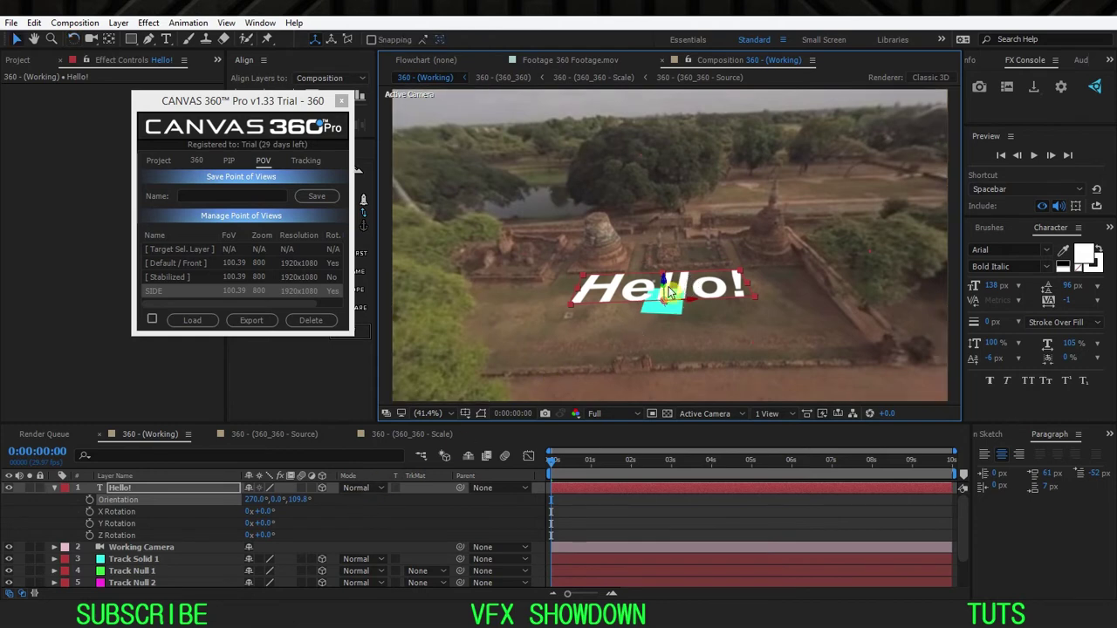
{"action": "left_click_drag", "start_coordinate": [663, 288], "coordinate": [664, 384]}
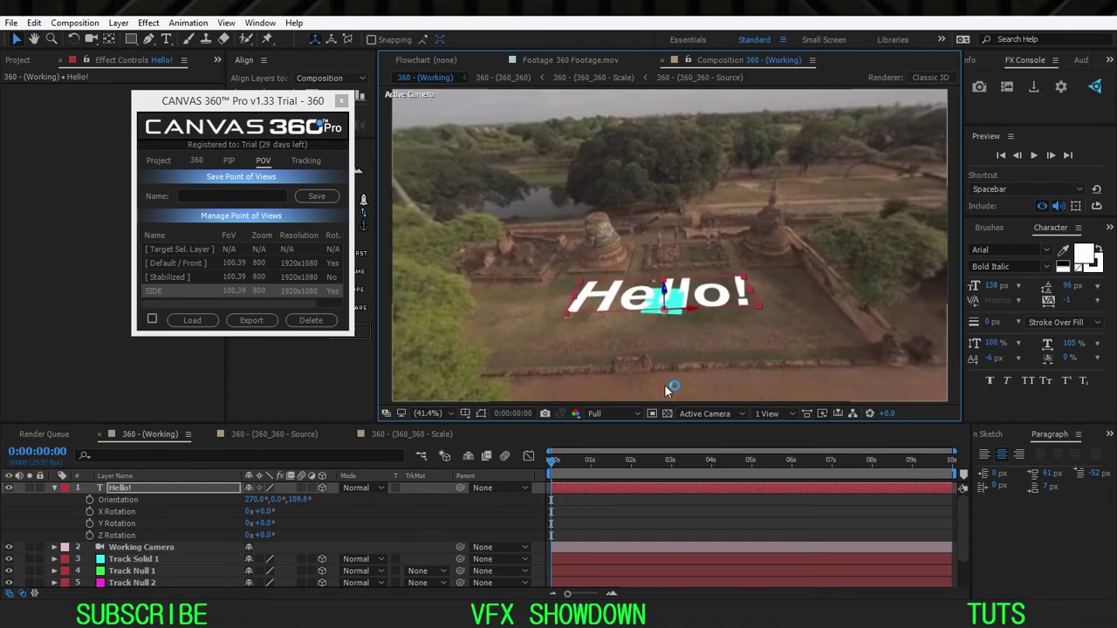
Step: Try the Overlay, Color Dodge and Multiply blending modes on the Hello! layer
{"action": "left_click", "coordinate": [634, 520]}
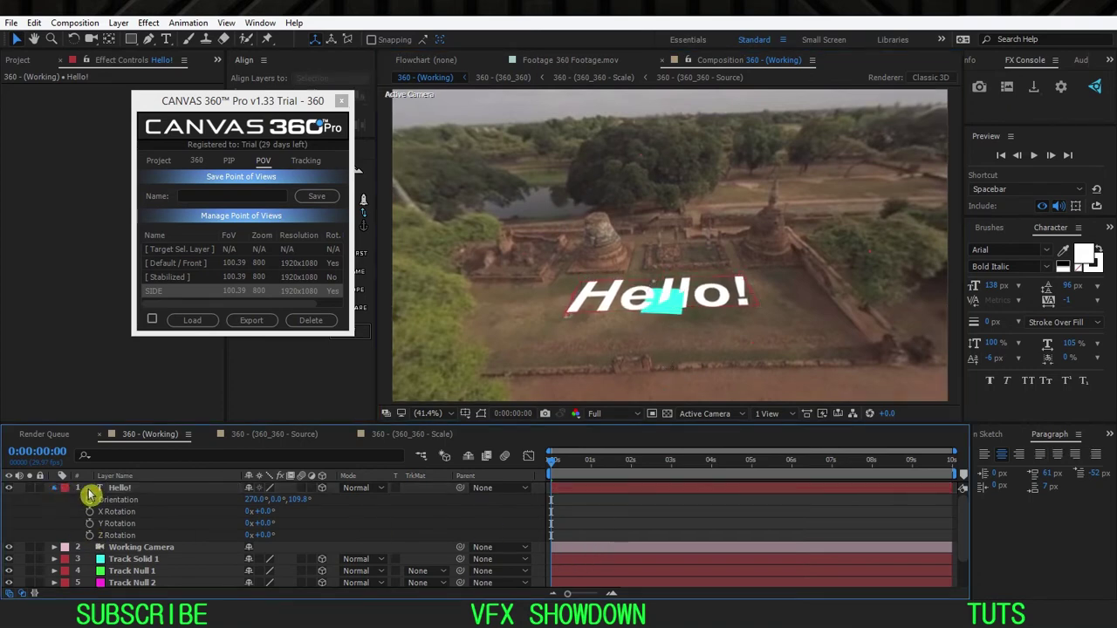
{"action": "left_click", "coordinate": [54, 488]}
{"action": "left_click", "coordinate": [120, 487]}
{"action": "left_click", "coordinate": [349, 489]}
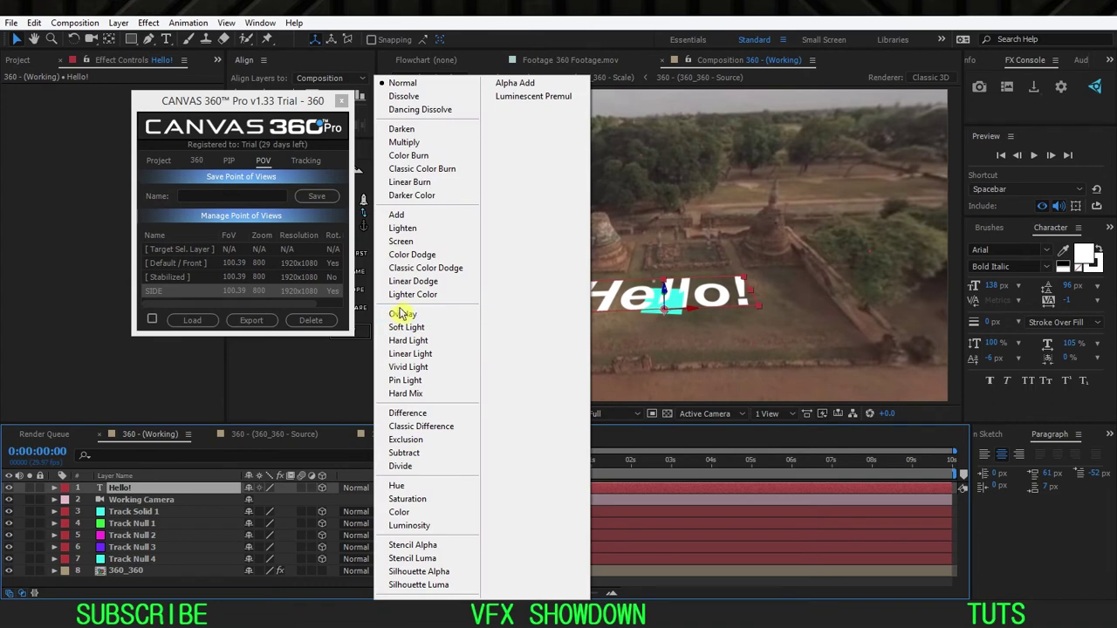
{"action": "left_click", "coordinate": [401, 314]}
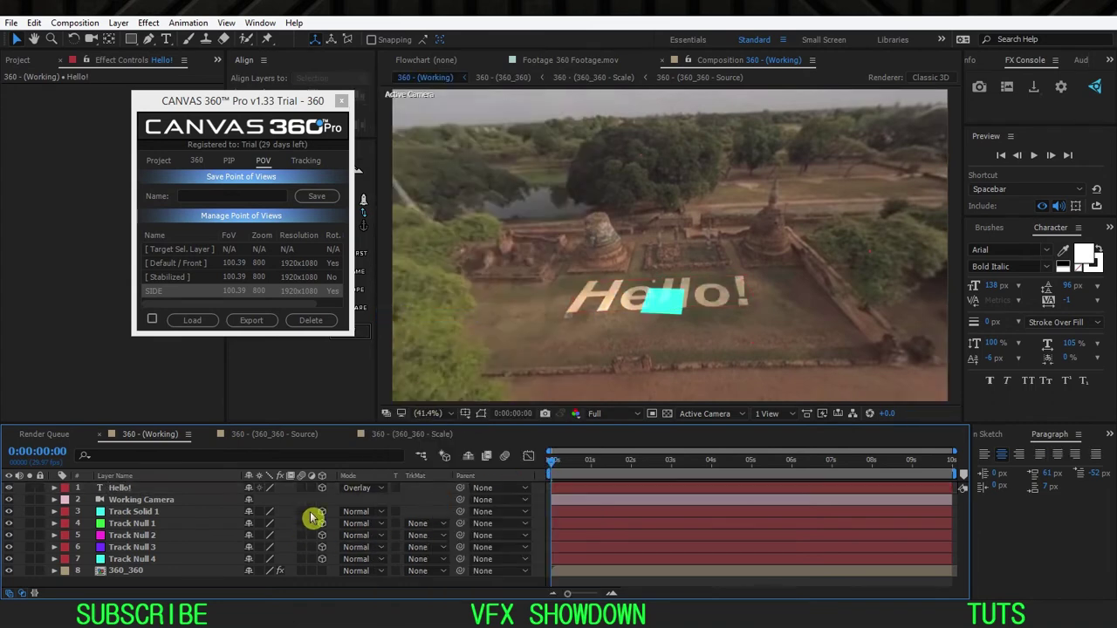
{"action": "left_click", "coordinate": [356, 488]}
{"action": "left_click", "coordinate": [417, 261]}
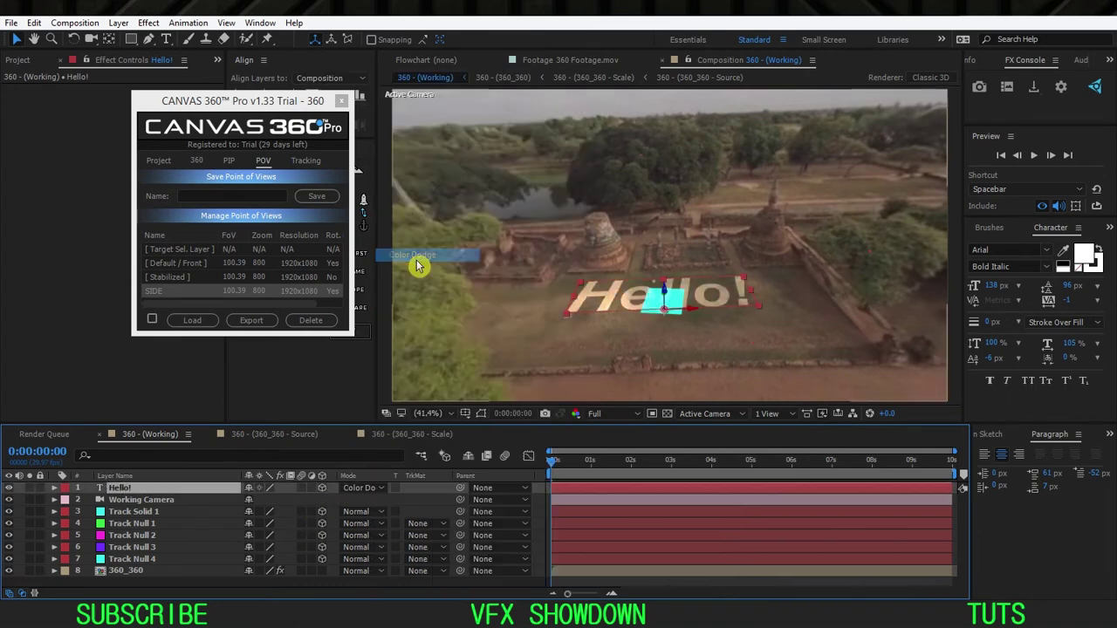
{"action": "left_click", "coordinate": [358, 488]}
{"action": "left_click", "coordinate": [403, 143]}
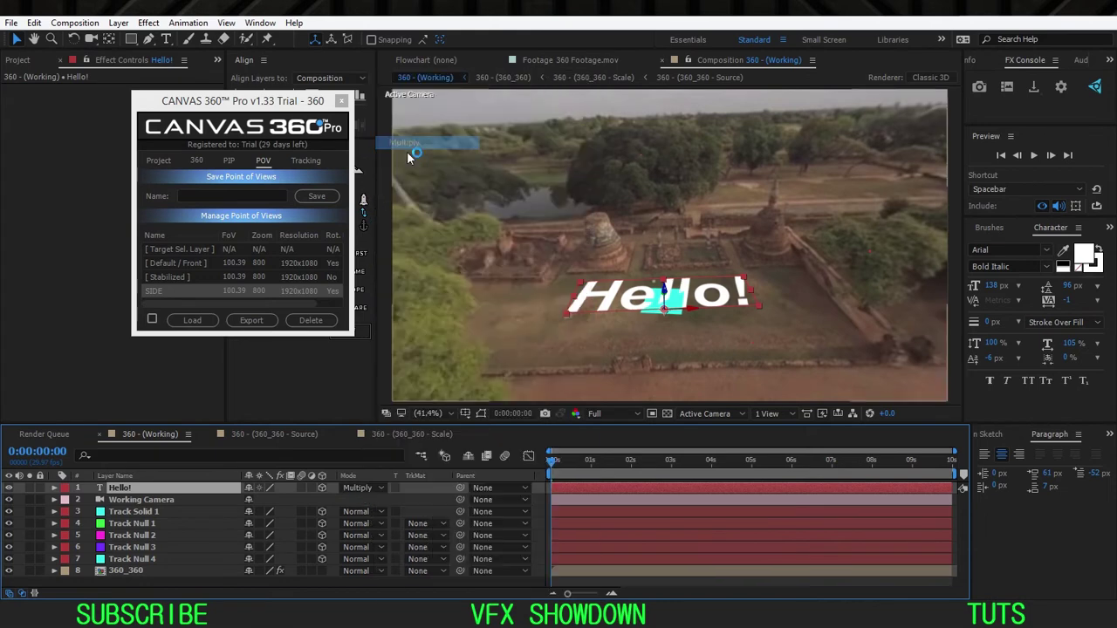
Step: Set the Hello! layer's blending mode to Soft Light
{"action": "left_click", "coordinate": [371, 494]}
{"action": "left_click", "coordinate": [410, 326]}
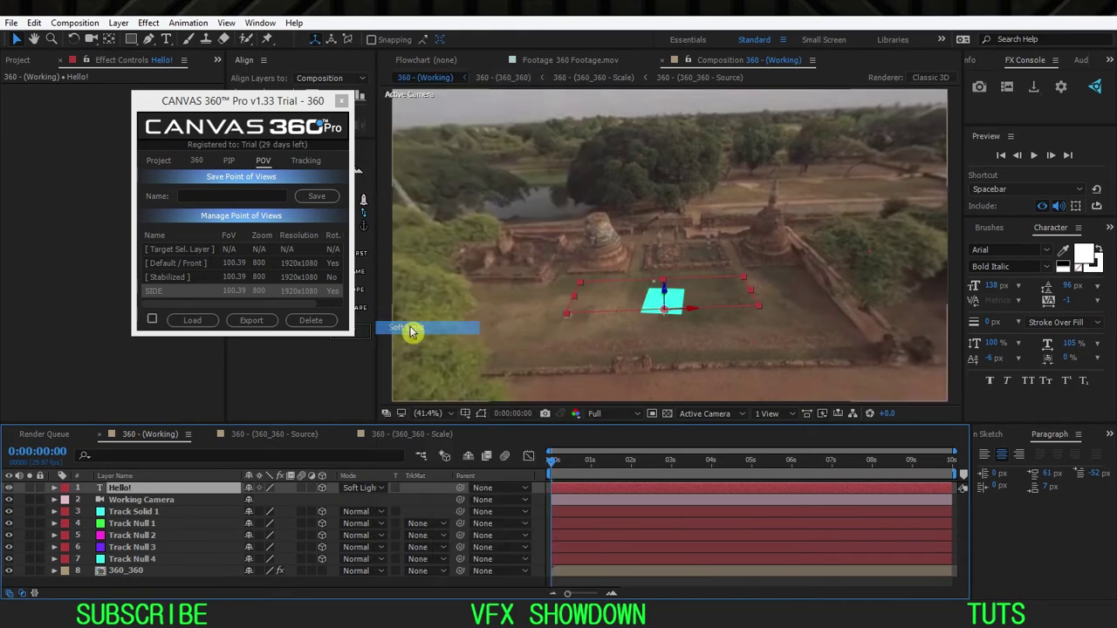
{"action": "left_click", "coordinate": [524, 312]}
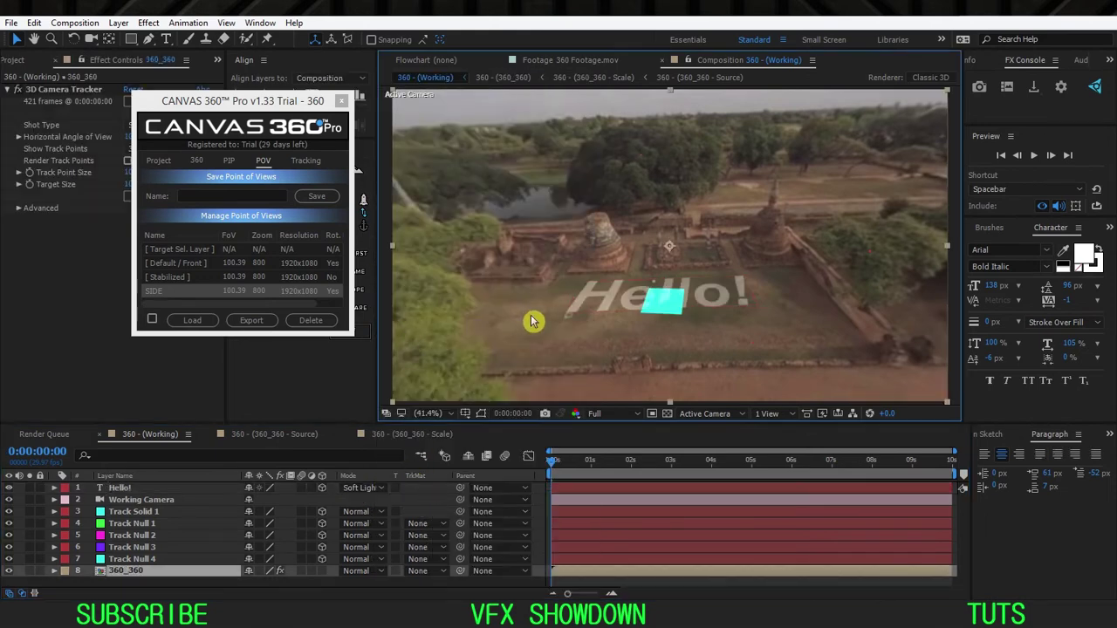
Step: Hide the cyan Track Solid 1 layer and set the preview resolution to Half
{"action": "left_click", "coordinate": [130, 511]}
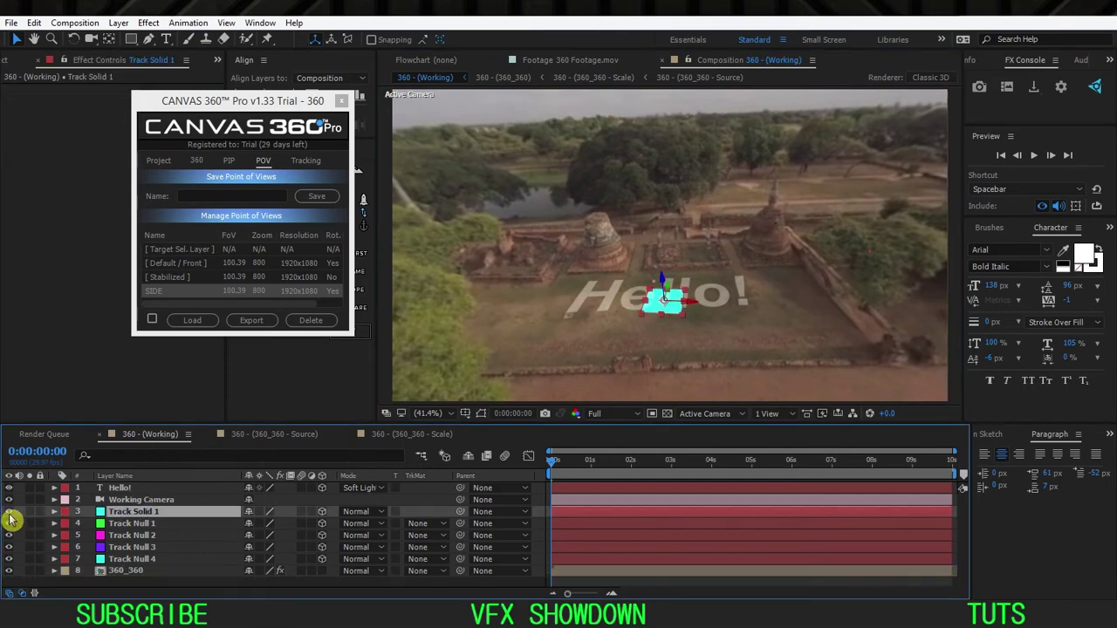
{"action": "left_click", "coordinate": [9, 512]}
{"action": "left_click", "coordinate": [594, 413]}
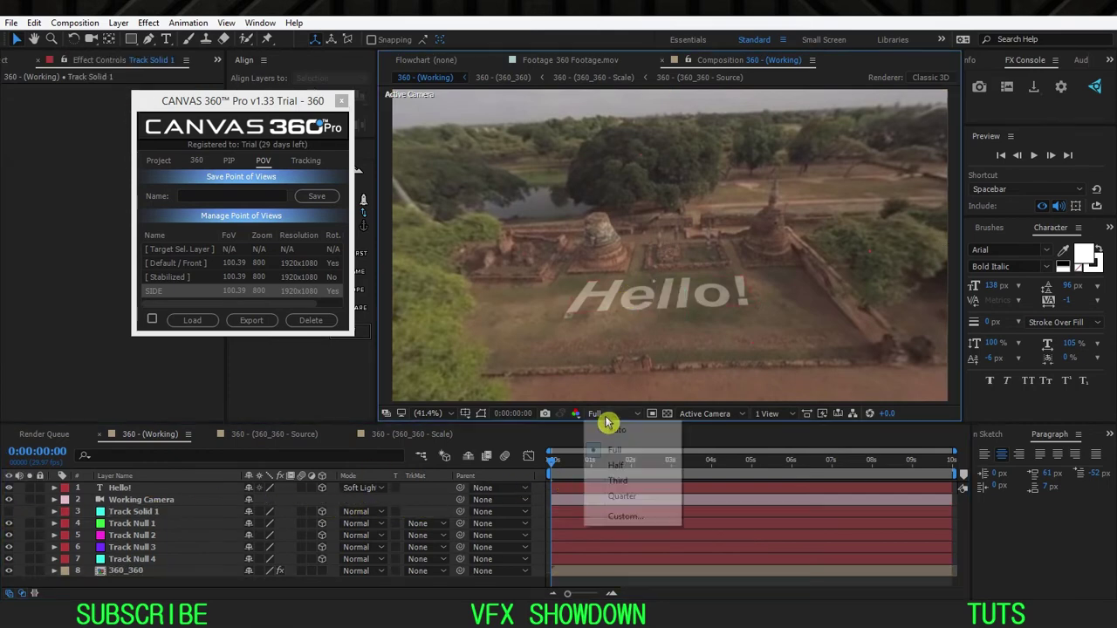
{"action": "left_click", "coordinate": [611, 464]}
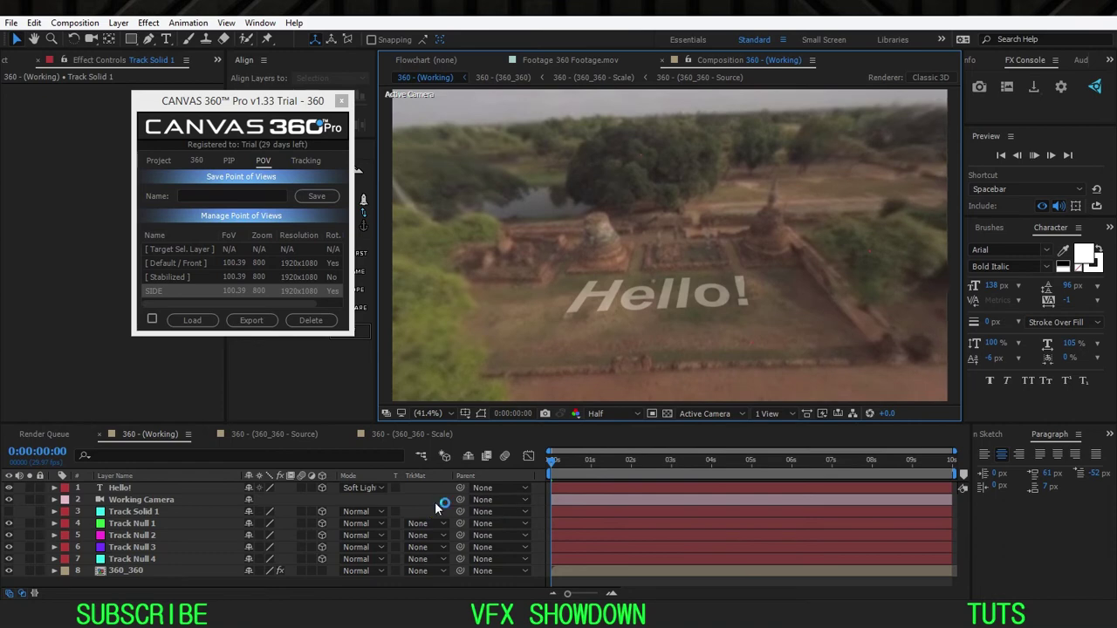
Step: Play back the first seconds of the shot with the Hello! text and return to the first frame
{"action": "key", "text": "space"}
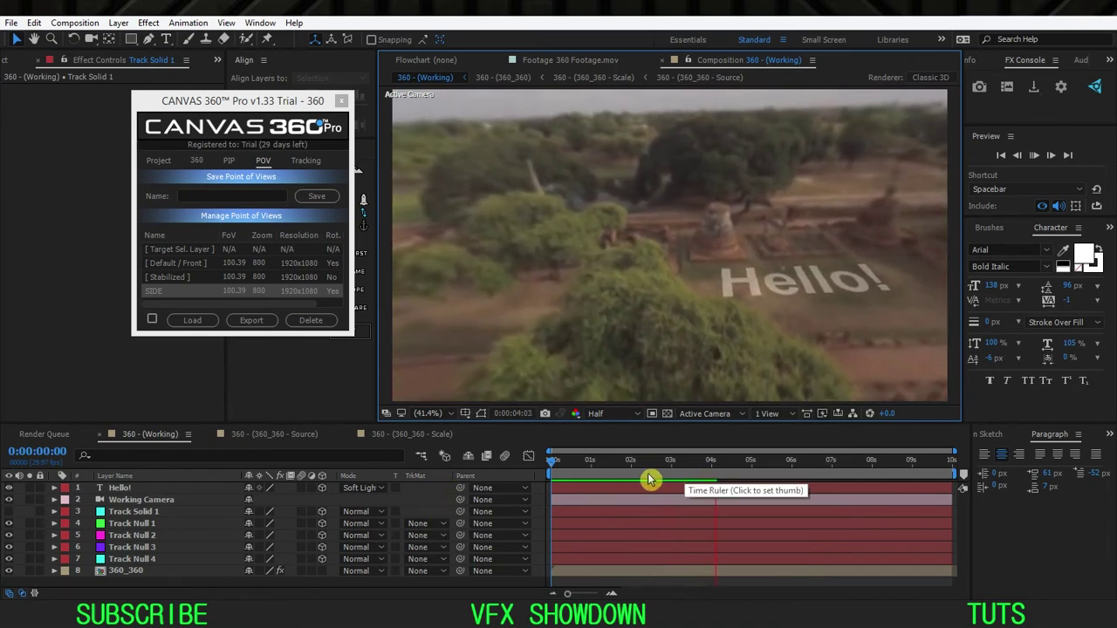
{"action": "left_click_drag", "start_coordinate": [708, 466], "coordinate": [543, 487]}
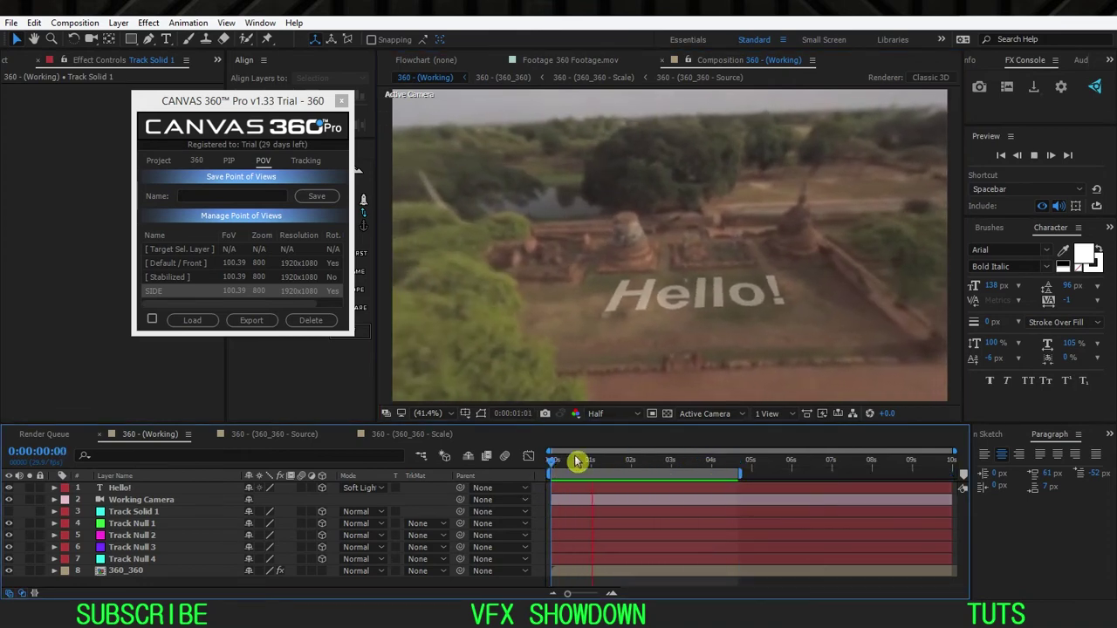
{"action": "left_click", "coordinate": [563, 466]}
{"action": "mouse_move", "coordinate": [562, 471]}
{"action": "left_mouse_down"}
{"action": "mouse_move", "coordinate": [660, 467]}
{"action": "mouse_move", "coordinate": [551, 467]}
{"action": "left_mouse_up"}
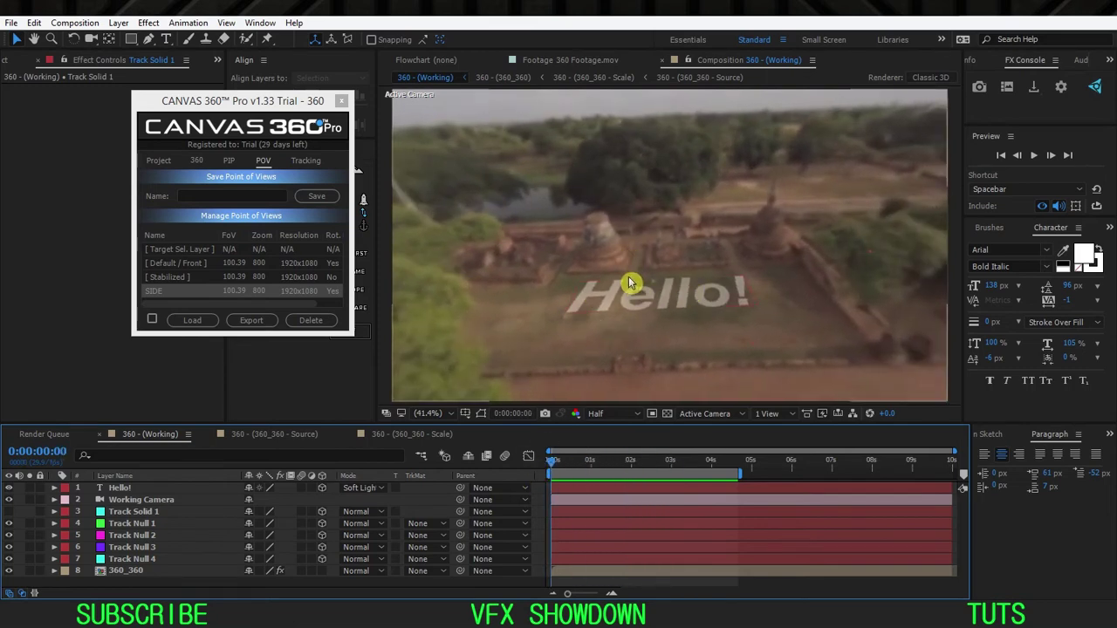
Step: Look around the 360 scene at several times in the timeline to check how the Hello! text sits on the ground
{"action": "left_click_drag", "start_coordinate": [623, 253], "coordinate": [656, 272]}
{"action": "left_click_drag", "start_coordinate": [577, 463], "coordinate": [623, 464]}
{"action": "left_click_drag", "start_coordinate": [677, 330], "coordinate": [621, 336]}
{"action": "left_click_drag", "start_coordinate": [623, 462], "coordinate": [702, 472]}
{"action": "left_click_drag", "start_coordinate": [613, 261], "coordinate": [609, 301]}
{"action": "left_click_drag", "start_coordinate": [683, 469], "coordinate": [549, 471]}
{"action": "left_click", "coordinate": [437, 414]}
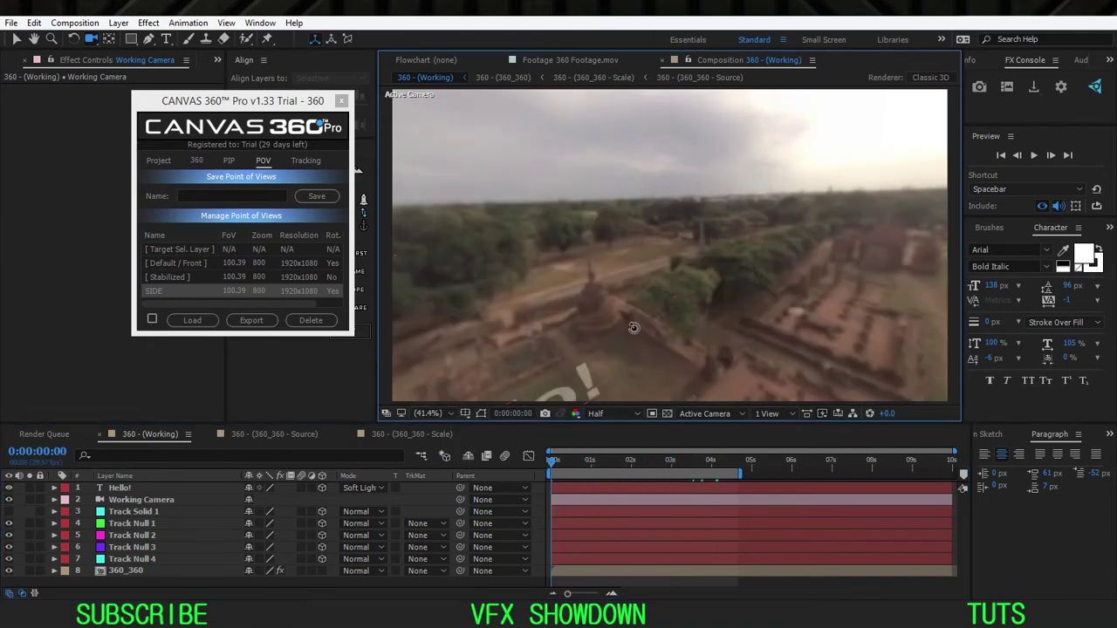
{"action": "left_click_drag", "start_coordinate": [634, 327], "coordinate": [711, 240]}
Step: Set the preview resolution to Full and turn the working camera towards the temple towers
{"action": "left_click", "coordinate": [597, 414]}
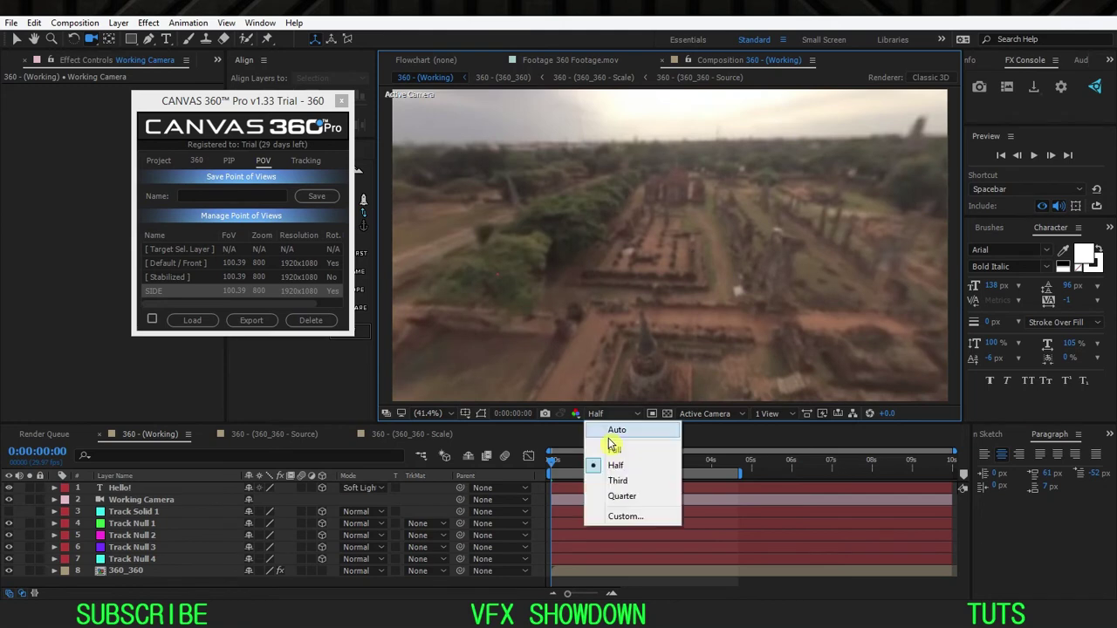
{"action": "left_click", "coordinate": [599, 449]}
{"action": "left_click_drag", "start_coordinate": [594, 268], "coordinate": [670, 121]}
{"action": "left_click_drag", "start_coordinate": [644, 223], "coordinate": [476, 230]}
{"action": "left_click_drag", "start_coordinate": [276, 114], "coordinate": [272, 139]}
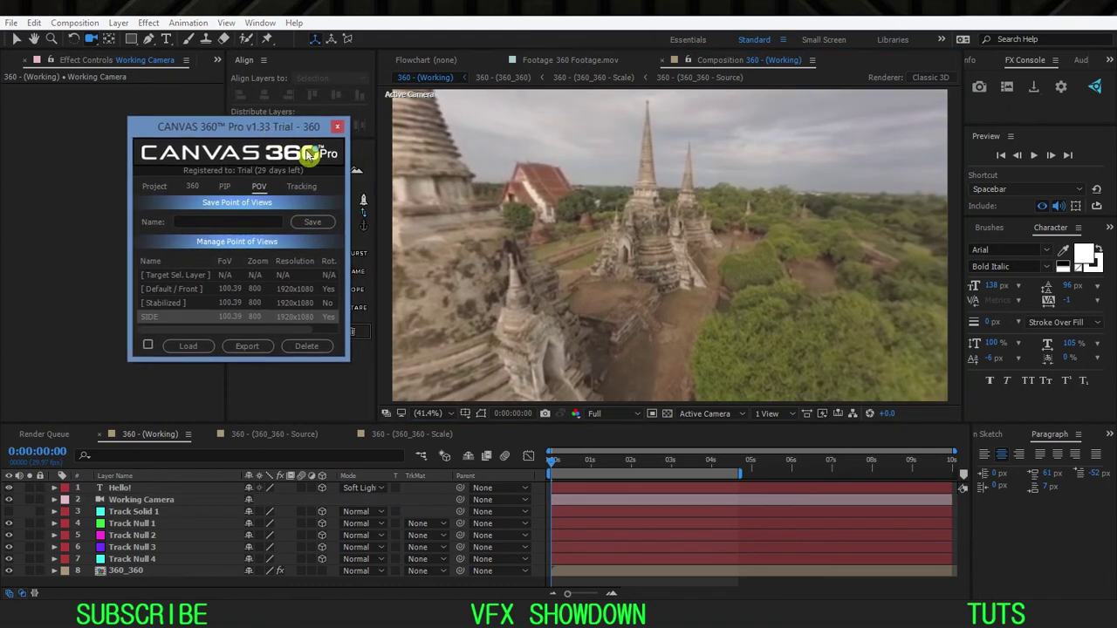
{"action": "mouse_move", "coordinate": [578, 281]}
{"action": "left_mouse_down"}
{"action": "mouse_move", "coordinate": [576, 266]}
{"action": "mouse_move", "coordinate": [573, 274]}
{"action": "left_mouse_up"}
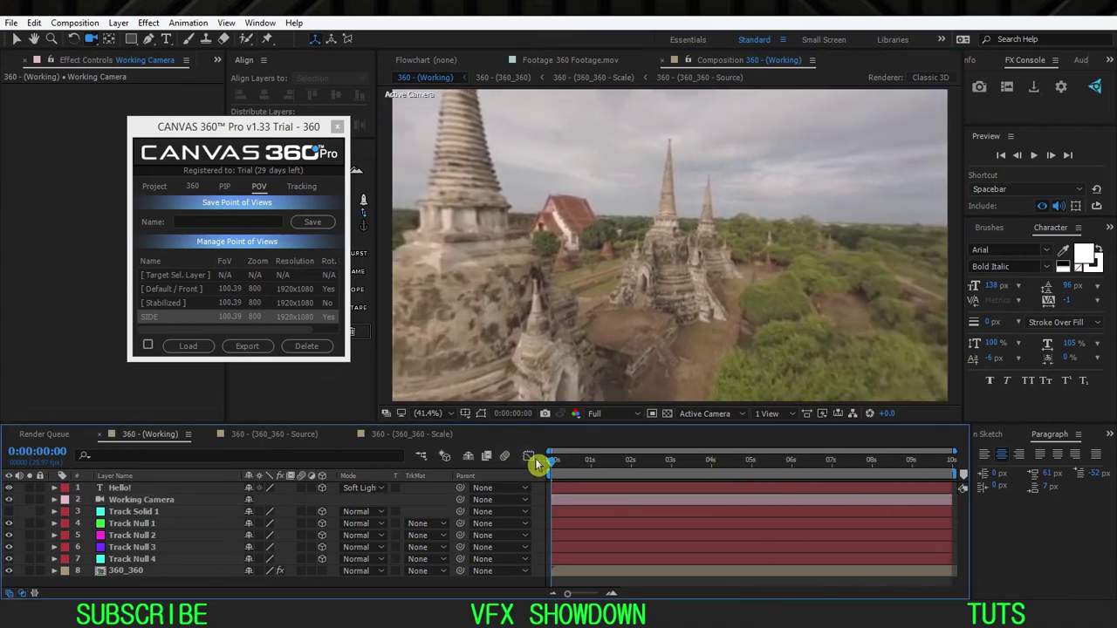
Step: Save the current view as a point of view named "Front POV" and compare it with the SIDE view
{"action": "left_click", "coordinate": [259, 191]}
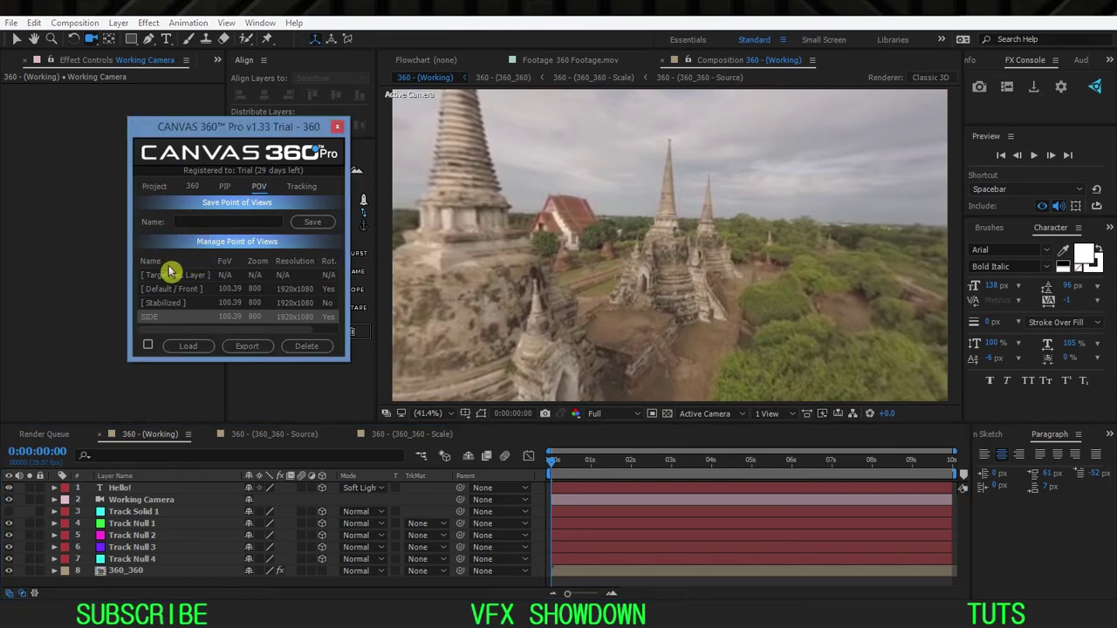
{"action": "left_click", "coordinate": [201, 222]}
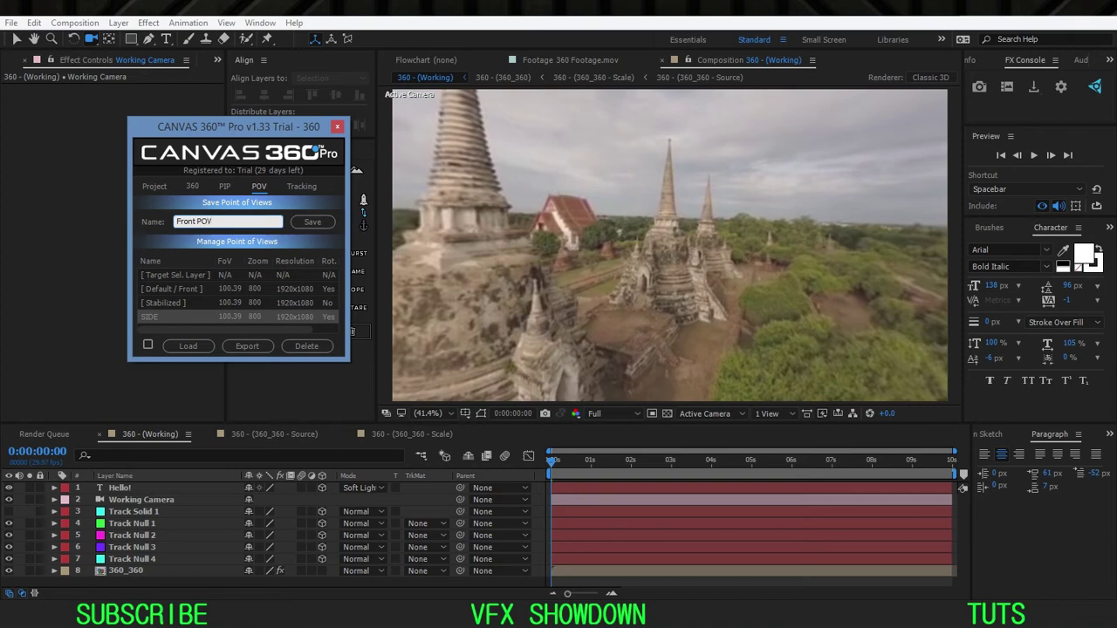
{"action": "type", "text": "Front POV"}
{"action": "left_click", "coordinate": [301, 222]}
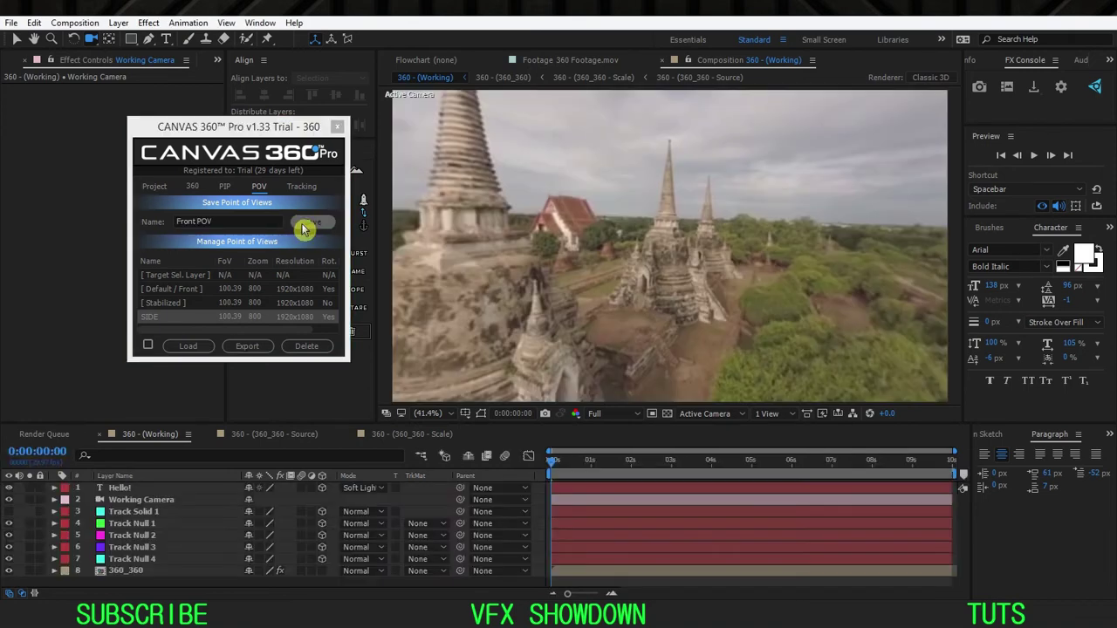
{"action": "key", "text": "Caps_Lock"}
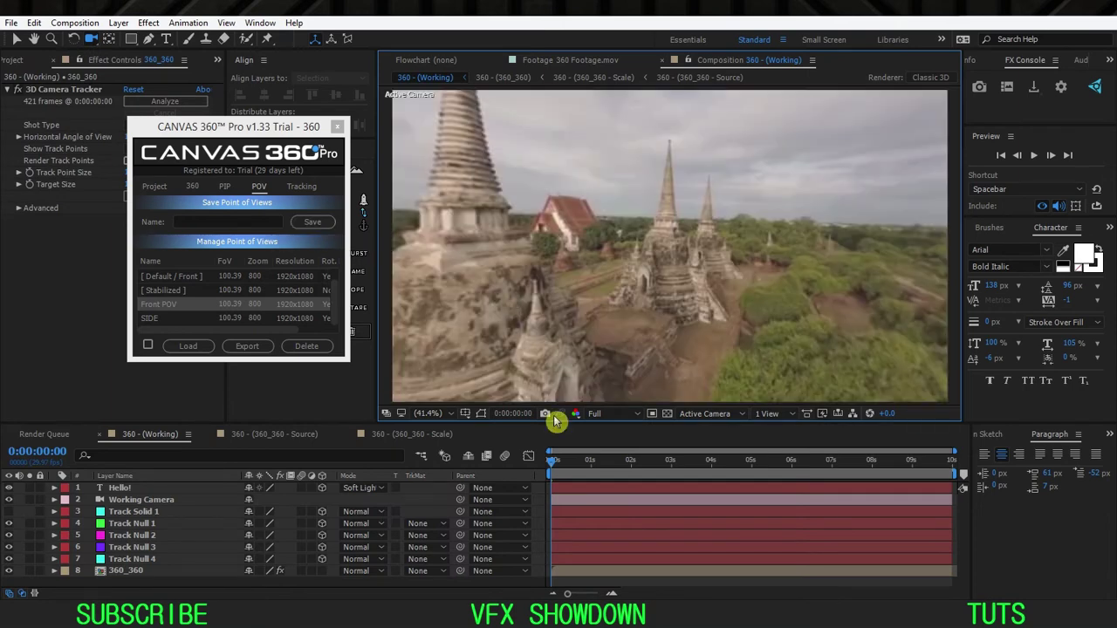
{"action": "left_click", "coordinate": [166, 317]}
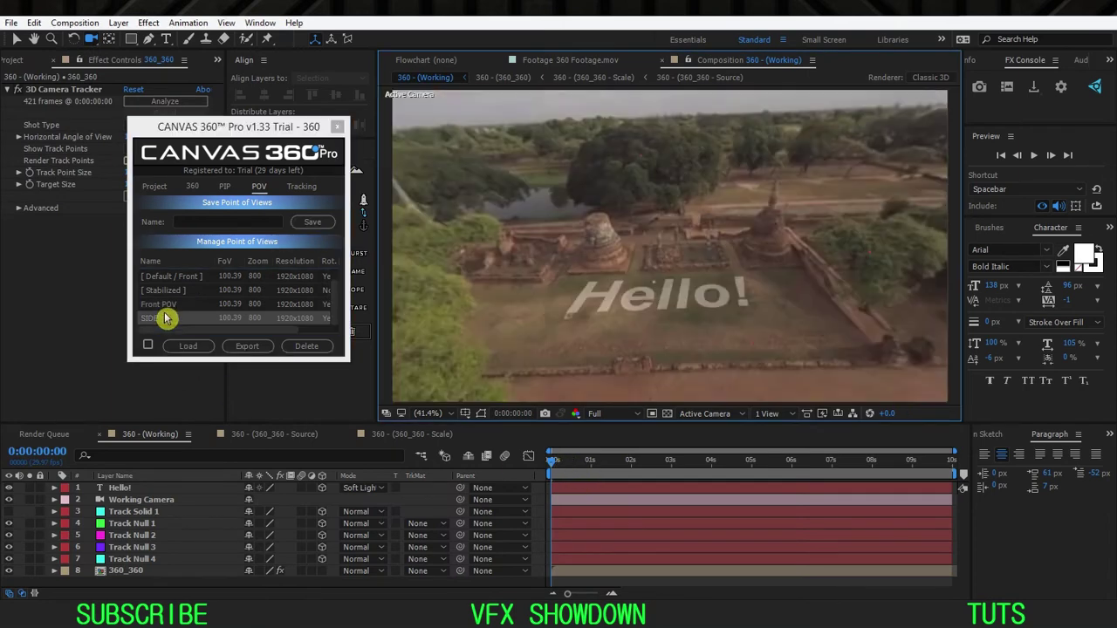
{"action": "left_click", "coordinate": [171, 305]}
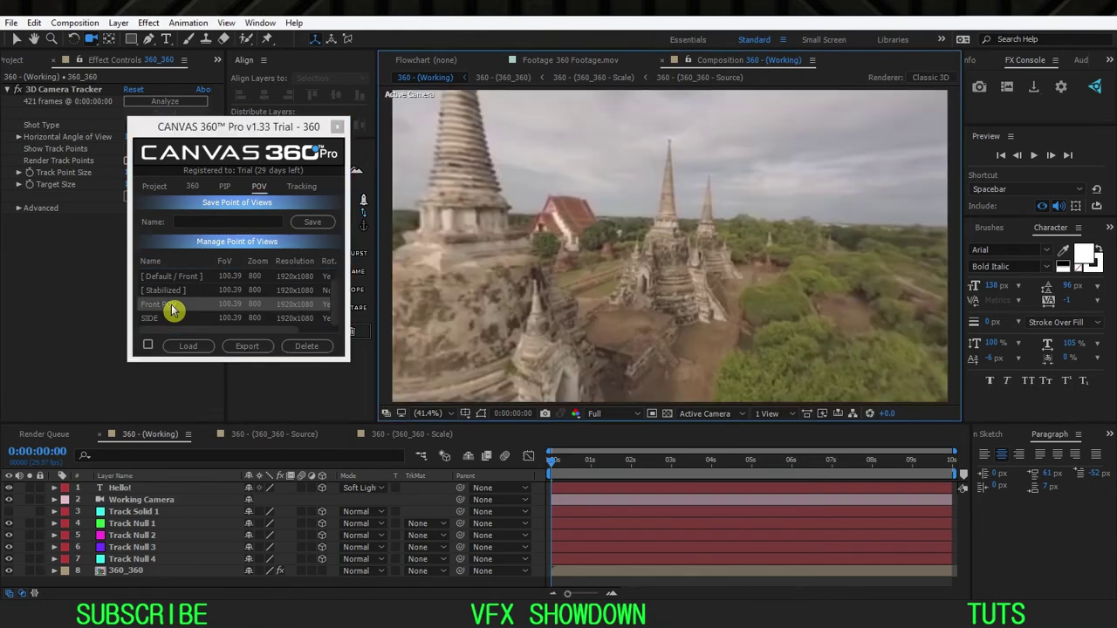
Step: Start After Effects camera tracking of the 360_360 pass from the Front POV point of view
{"action": "left_click", "coordinate": [299, 189]}
{"action": "left_click_drag", "start_coordinate": [248, 134], "coordinate": [277, 151]}
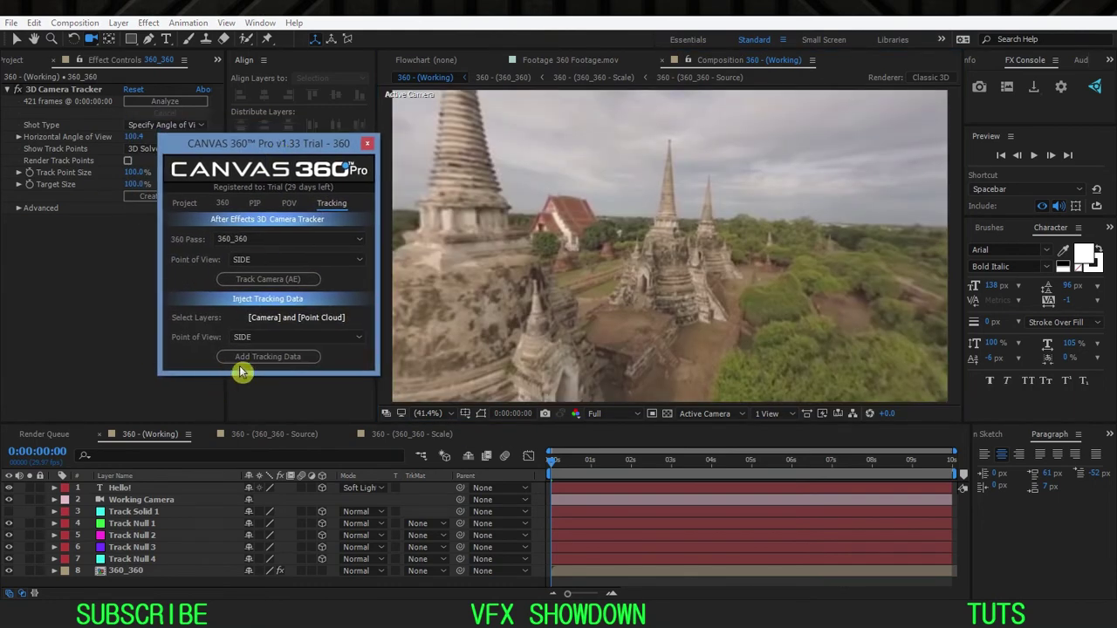
{"action": "left_click", "coordinate": [254, 260]}
{"action": "left_click", "coordinate": [255, 303]}
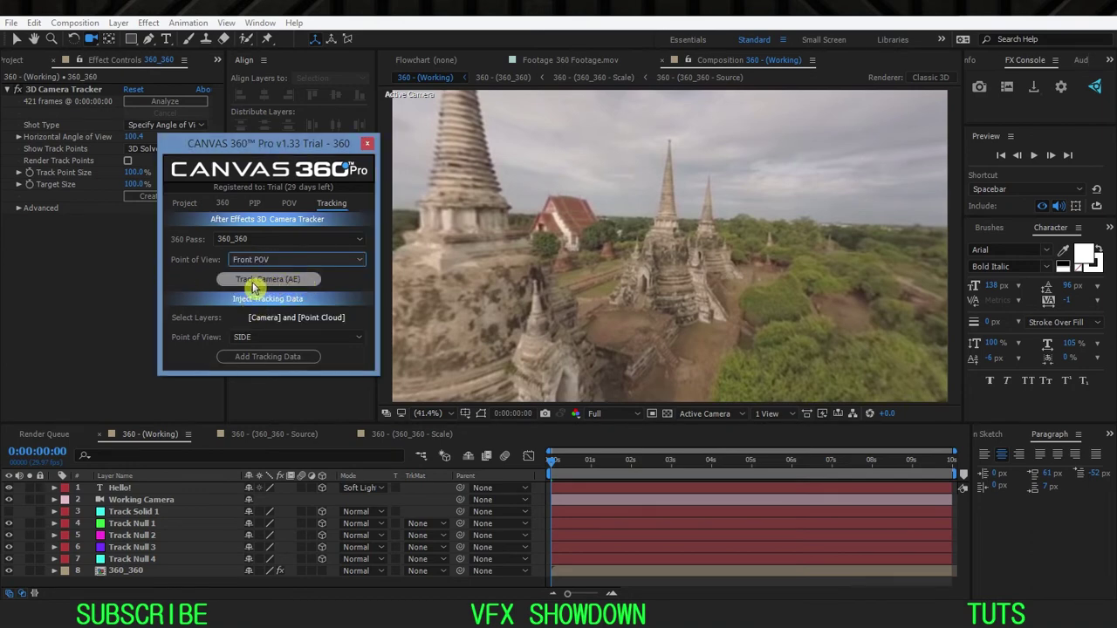
{"action": "left_click", "coordinate": [253, 287]}
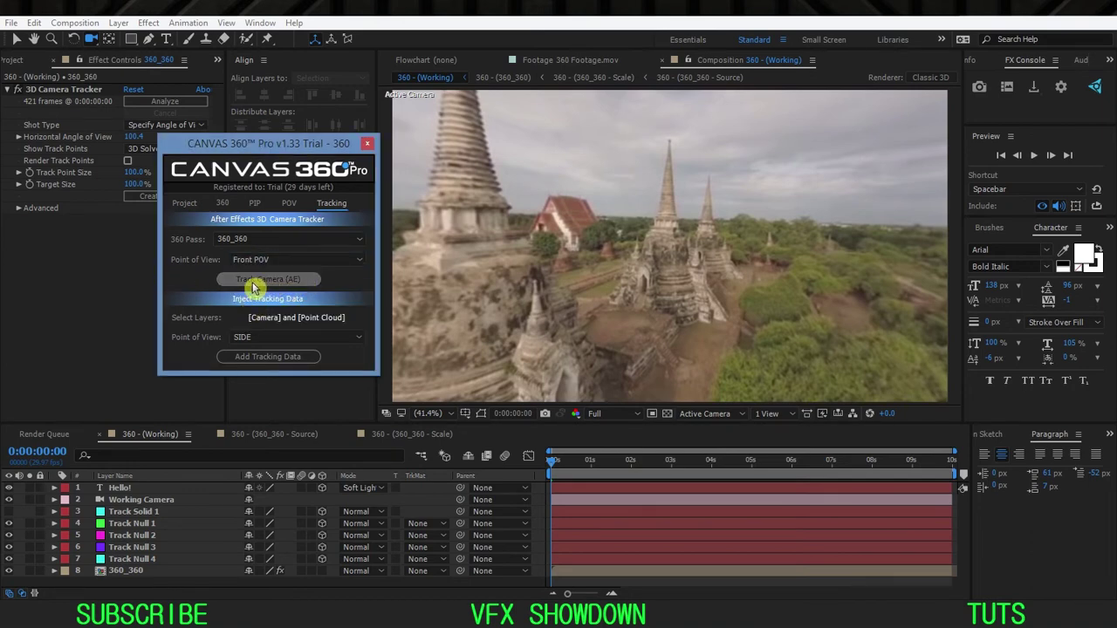
{"action": "left_click_drag", "start_coordinate": [288, 145], "coordinate": [263, 145]}
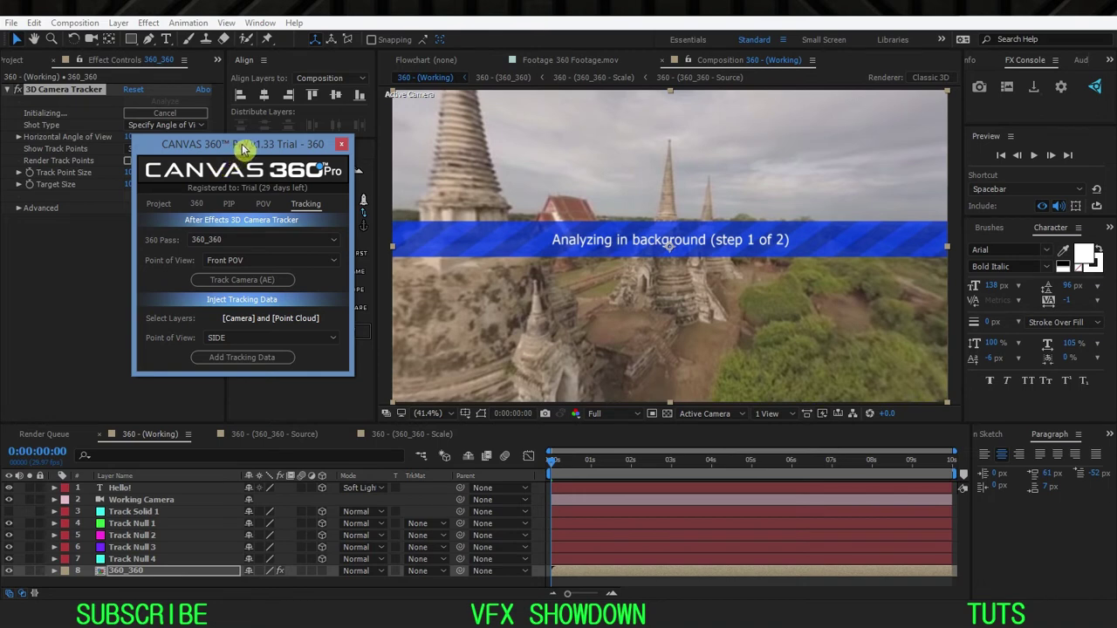
Step: Delete the 3D Camera Tracker effect from the 360_360 layer
{"action": "left_click_drag", "start_coordinate": [242, 144], "coordinate": [258, 160]}
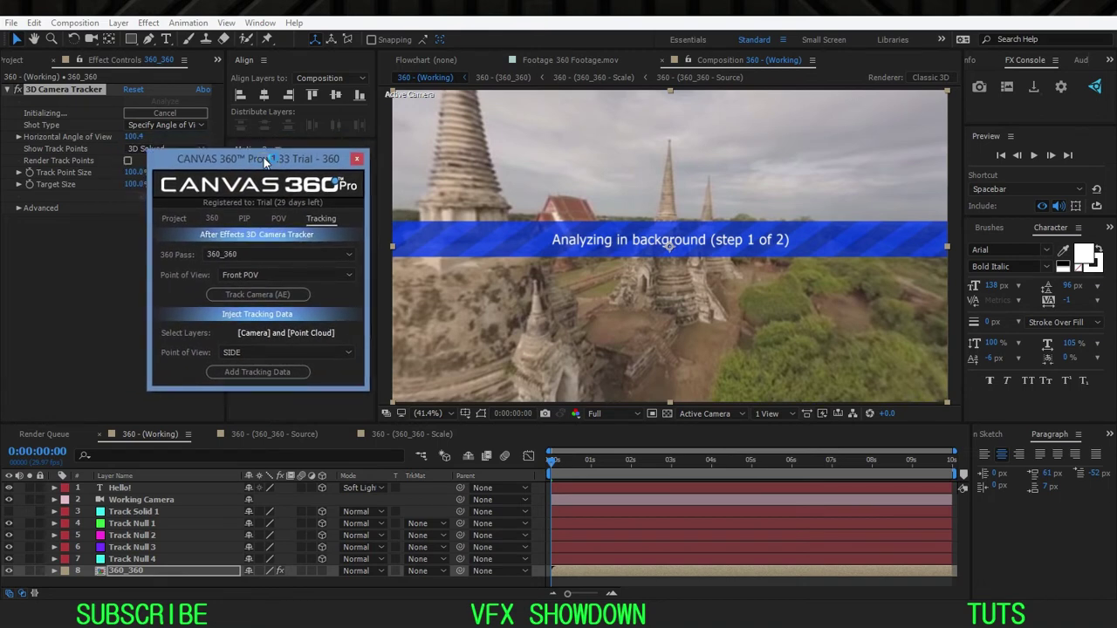
{"action": "left_click", "coordinate": [82, 91]}
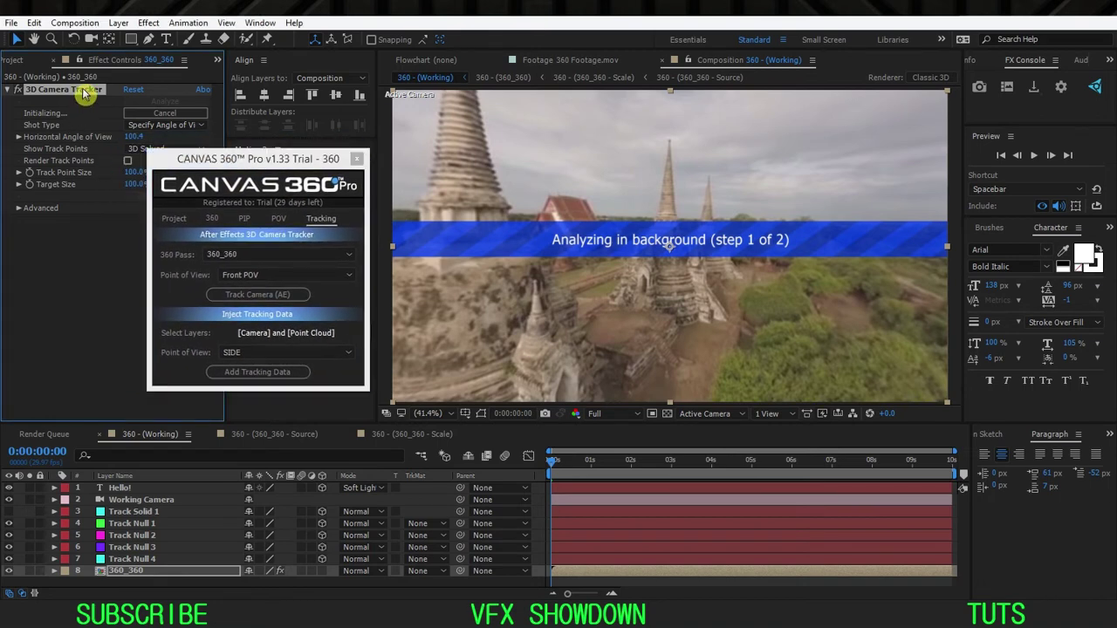
{"action": "key", "text": "Delete"}
Step: Delete the Front POV point of view and load the SIDE point of view
{"action": "left_click_drag", "start_coordinate": [274, 156], "coordinate": [262, 144]}
{"action": "left_click", "coordinate": [273, 207]}
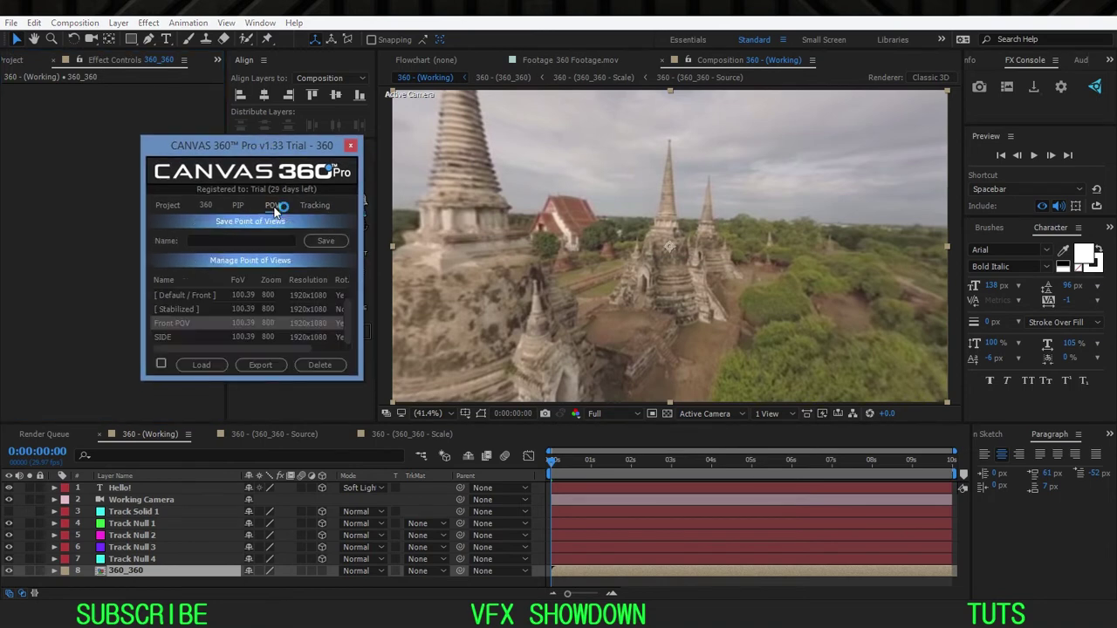
{"action": "left_click", "coordinate": [316, 364]}
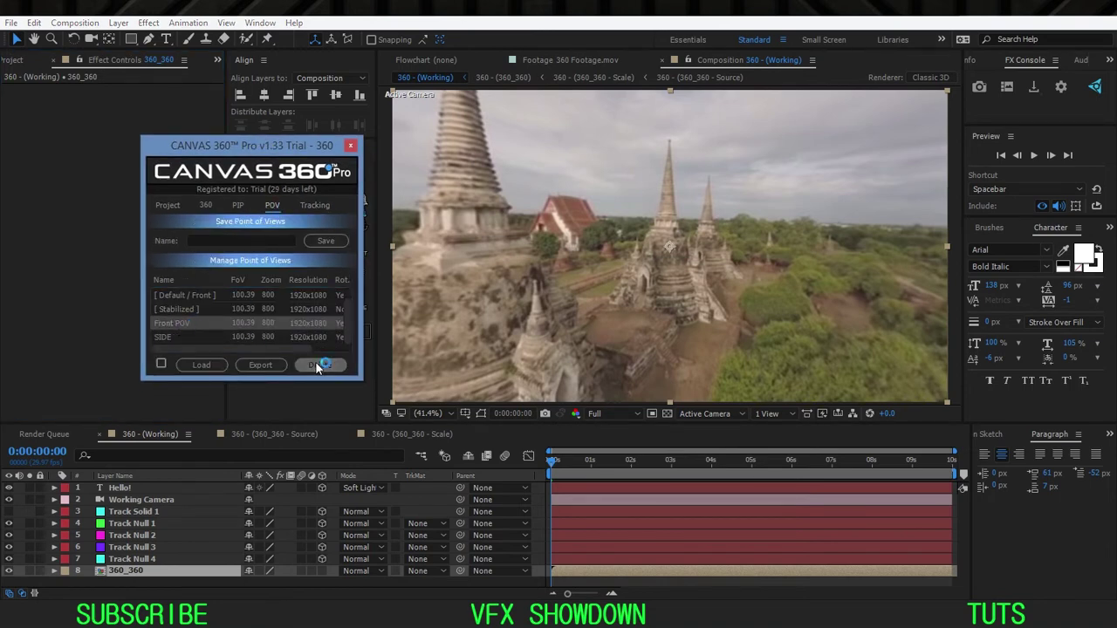
{"action": "left_click_drag", "start_coordinate": [262, 145], "coordinate": [284, 140]}
{"action": "left_click", "coordinate": [187, 328]}
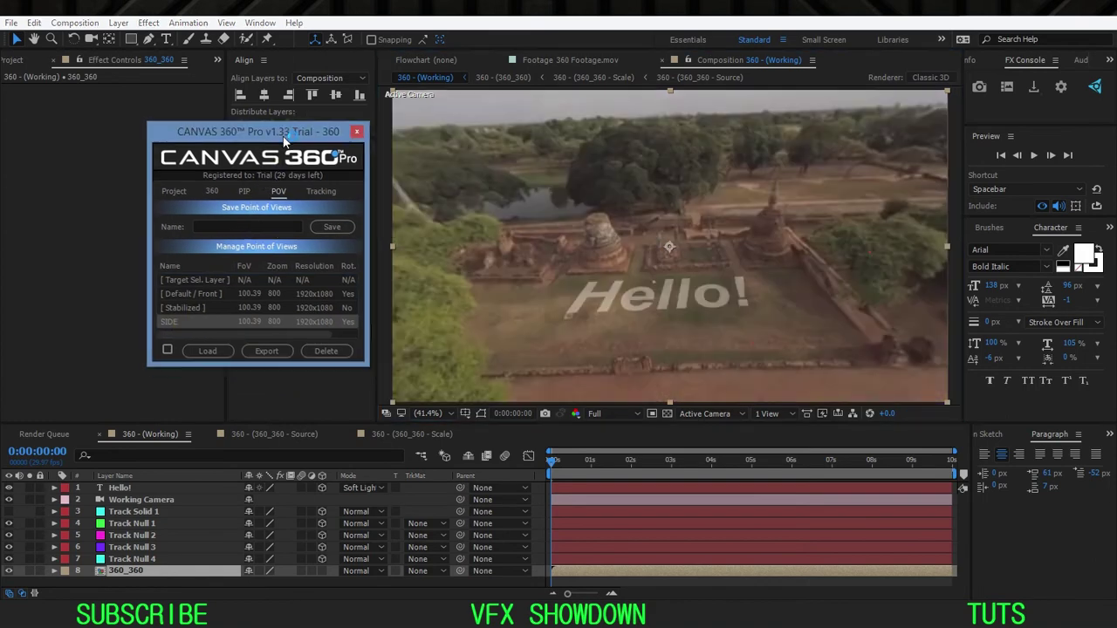
Step: Delete the Hello! text layer from the 360 - (Working) composition
{"action": "left_click", "coordinate": [431, 417]}
{"action": "left_click", "coordinate": [441, 177]}
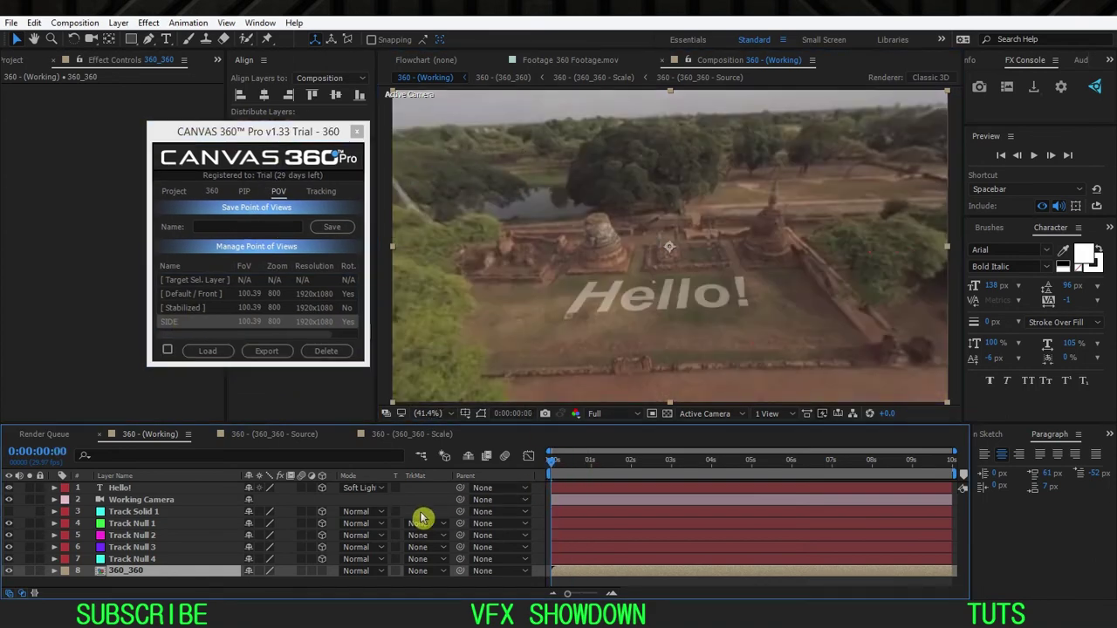
{"action": "left_click", "coordinate": [175, 490]}
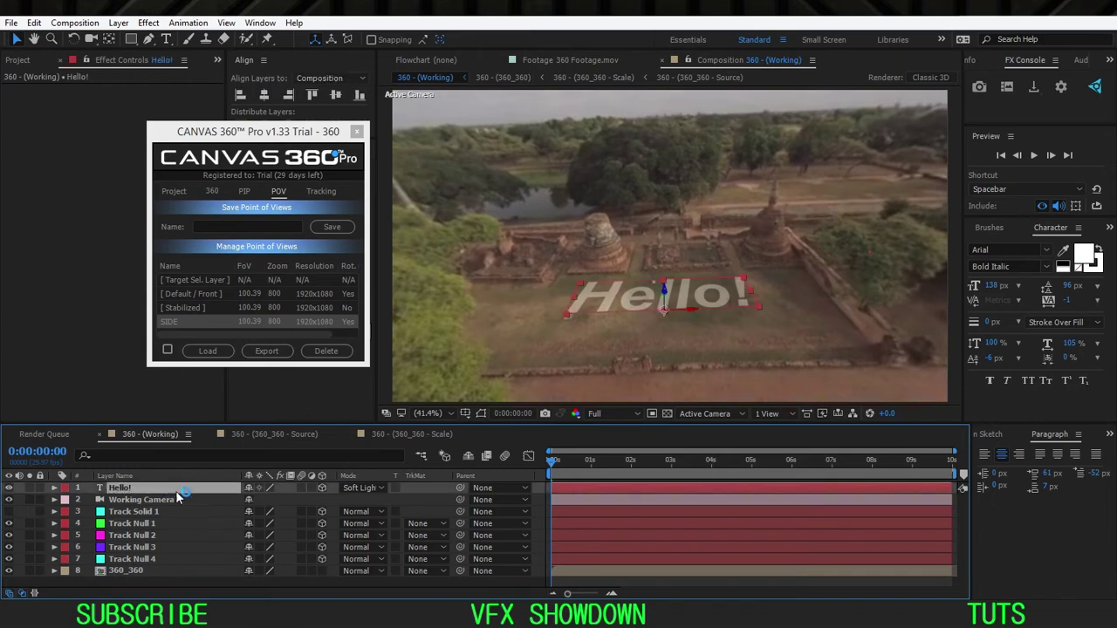
{"action": "left_click", "coordinate": [325, 490]}
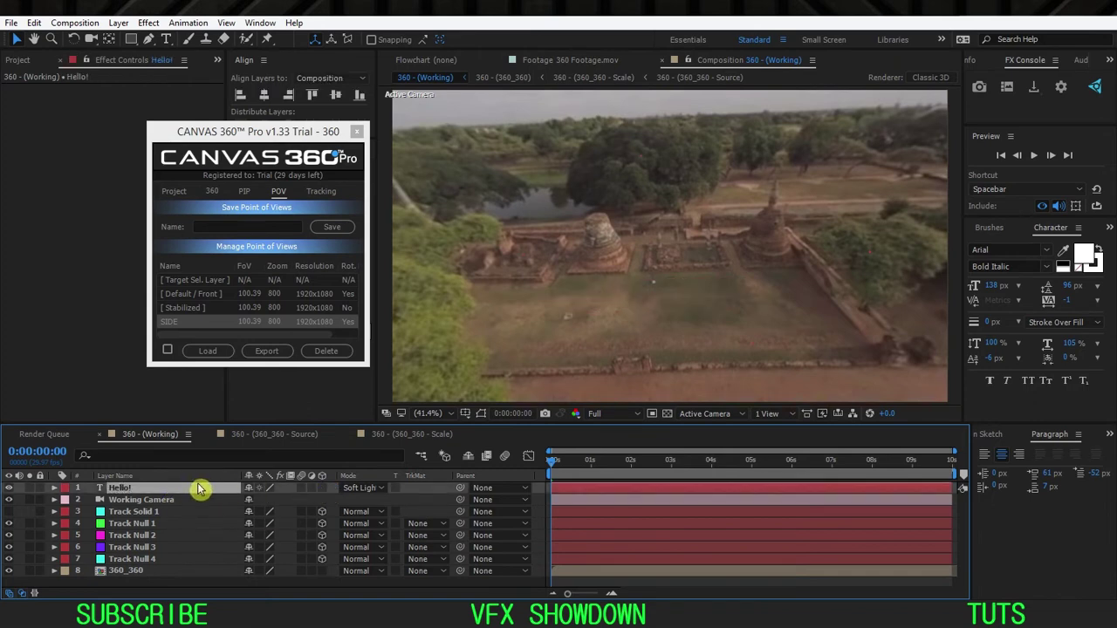
{"action": "key", "text": "Delete"}
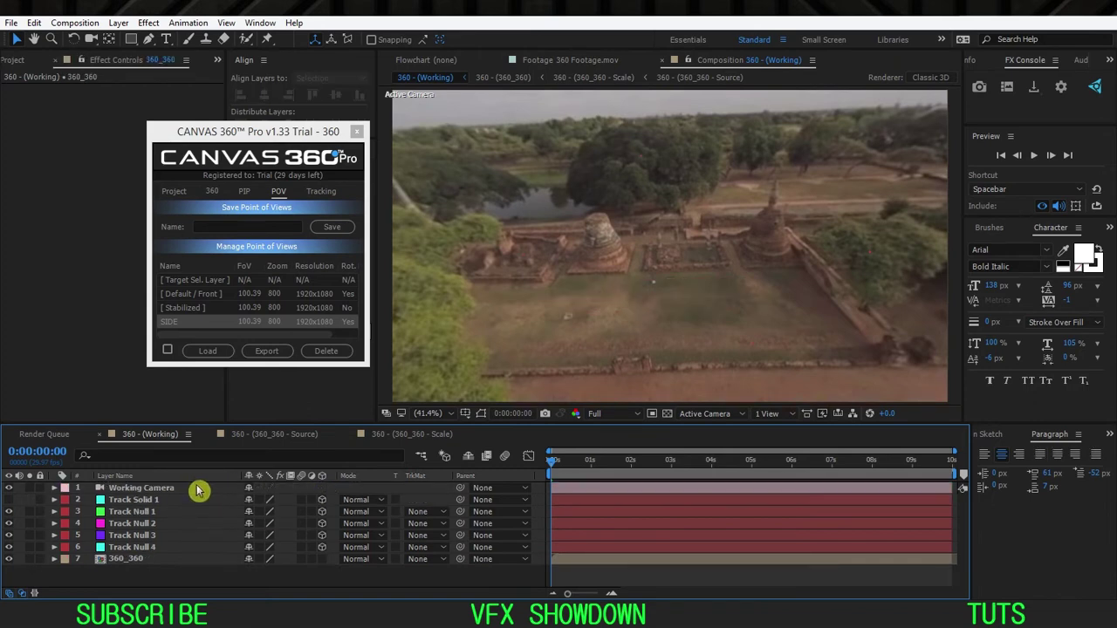
Step: Add a white text layer reading E3D over the grassy ground in the composition
{"action": "left_click", "coordinate": [166, 40]}
{"action": "left_click", "coordinate": [580, 288]}
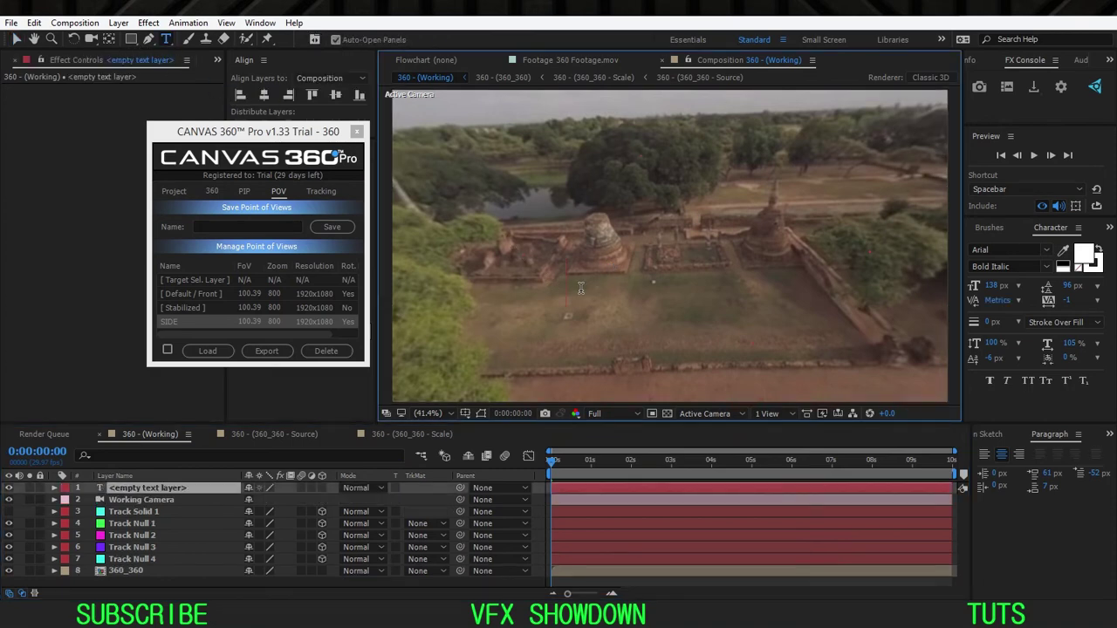
{"action": "type", "text": "E3D"}
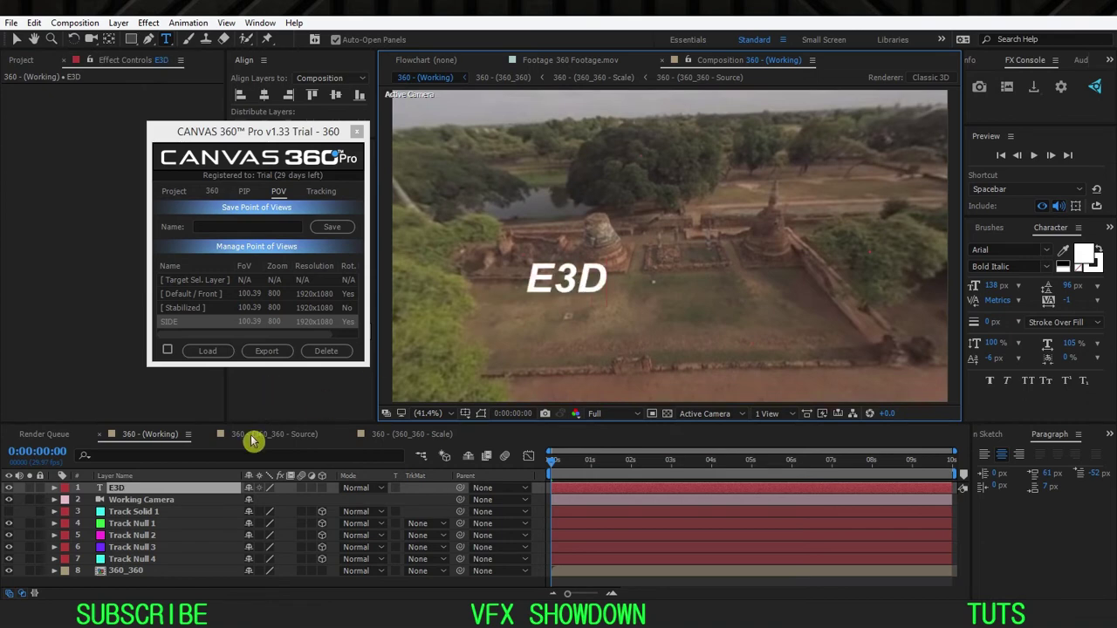
{"action": "left_click", "coordinate": [179, 489]}
{"action": "key", "text": "v"}
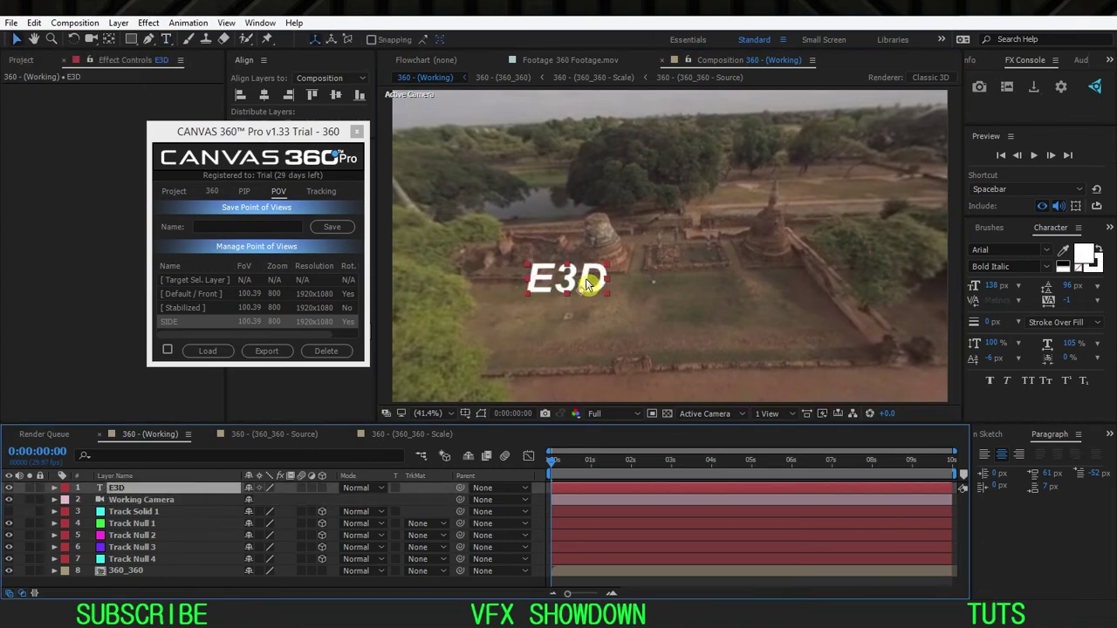
Step: Enlarge the E3D text and place it near the centre of the frame, above the lawn
{"action": "key", "text": "Caps_Lock"}
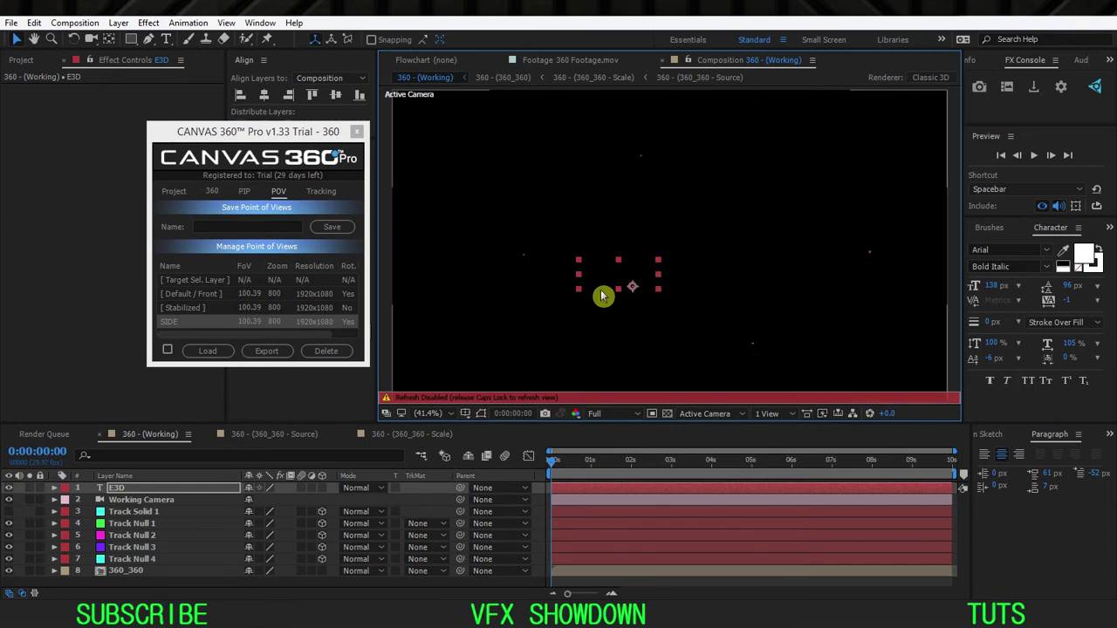
{"action": "key", "text": "Caps_Lock"}
{"action": "left_click_drag", "start_coordinate": [572, 297], "coordinate": [533, 325]}
{"action": "left_click_drag", "start_coordinate": [613, 268], "coordinate": [613, 267]}
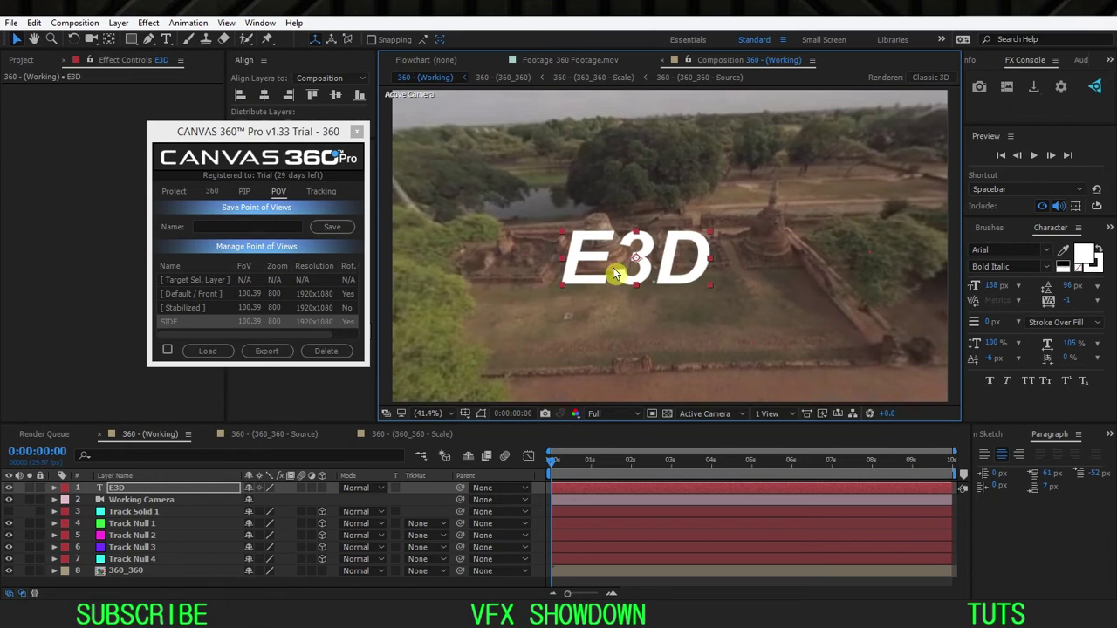
Step: Create a new 1920 x 1080 black solid named E3D
{"action": "left_click", "coordinate": [439, 501]}
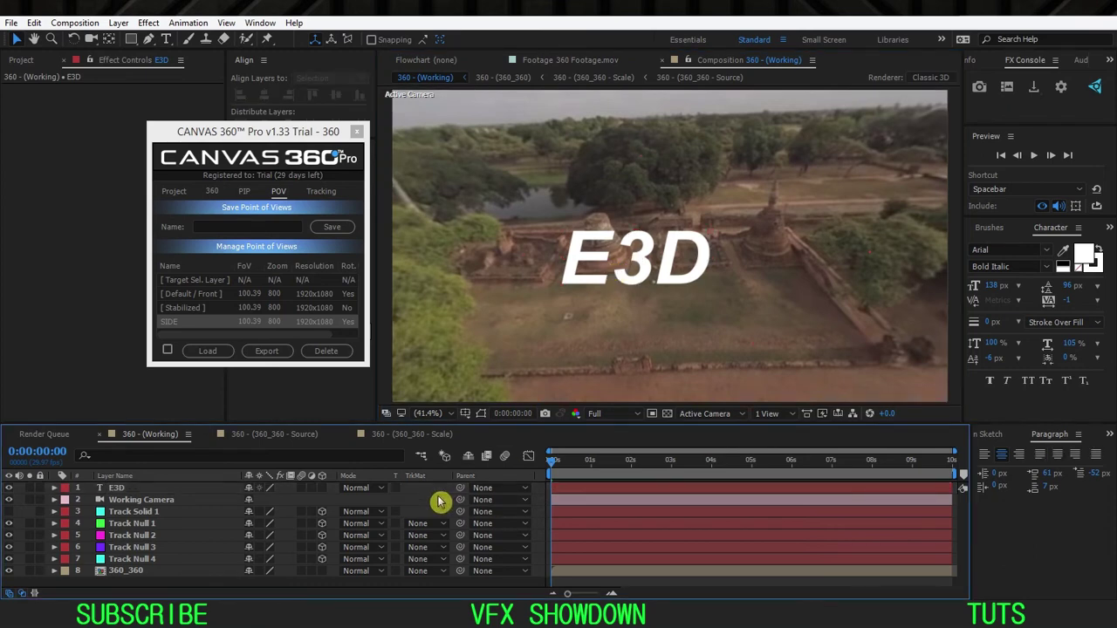
{"action": "key", "text": "ctrl+y"}
{"action": "type", "text": "E3"}
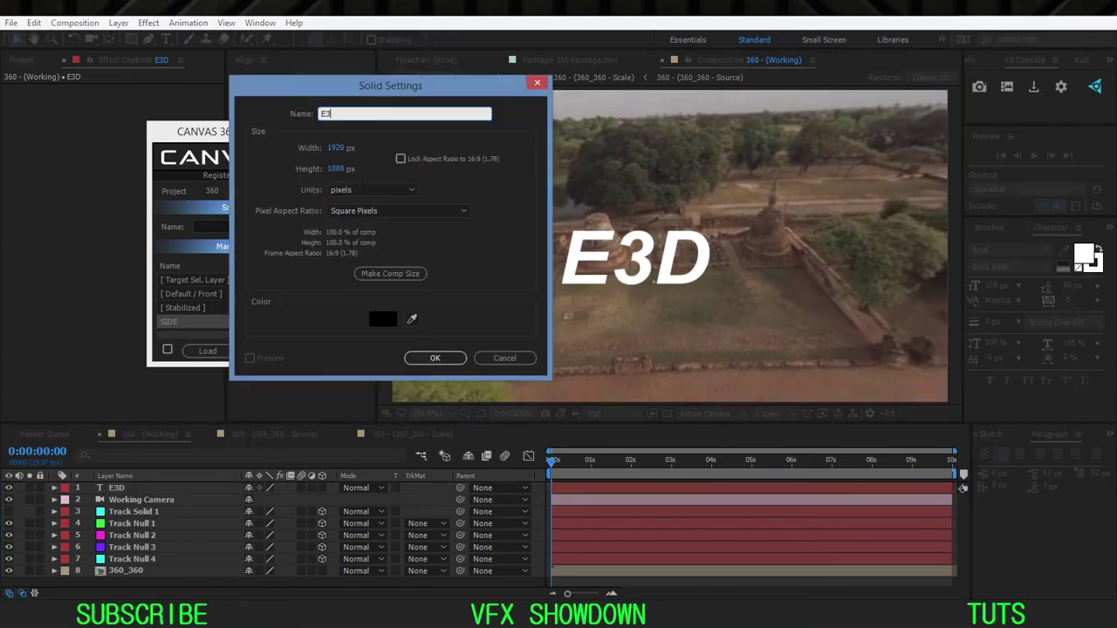
{"action": "type", "text": "D"}
{"action": "key", "text": "Return"}
Step: Apply the Element effect to the E3D solid and restore the disabled preview refresh
{"action": "key", "text": "ctrl+space"}
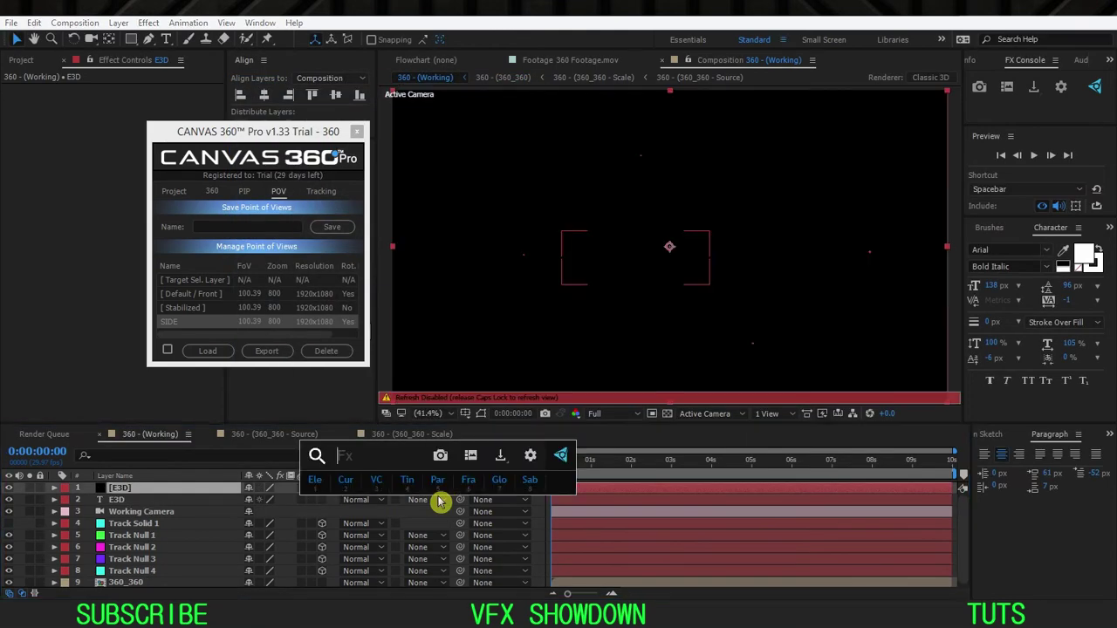
{"action": "key", "text": "Escape"}
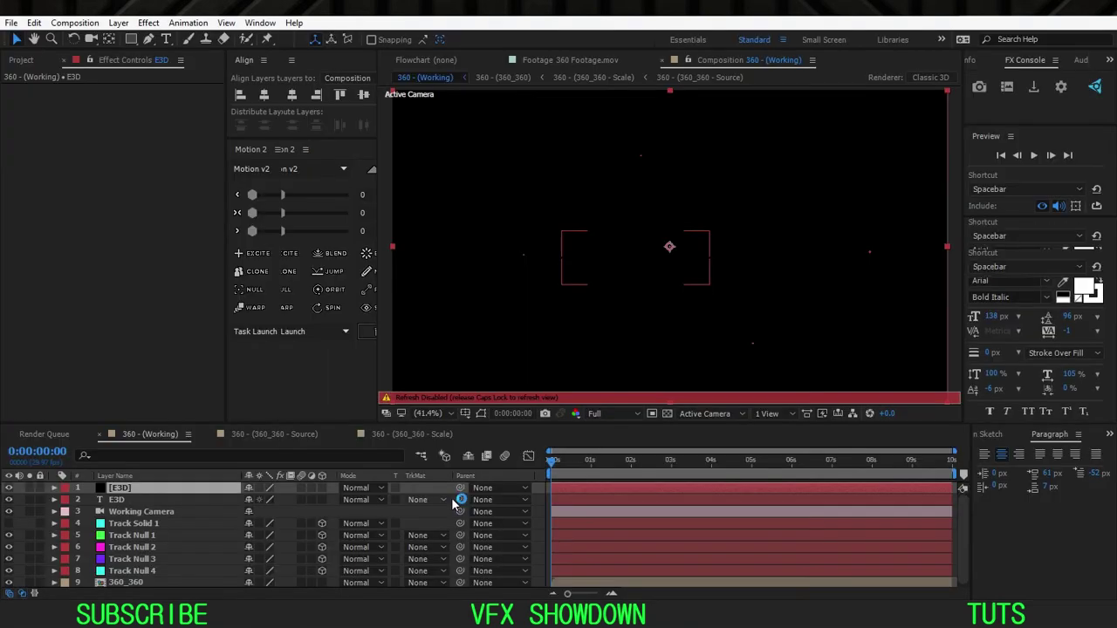
{"action": "left_click", "coordinate": [451, 504]}
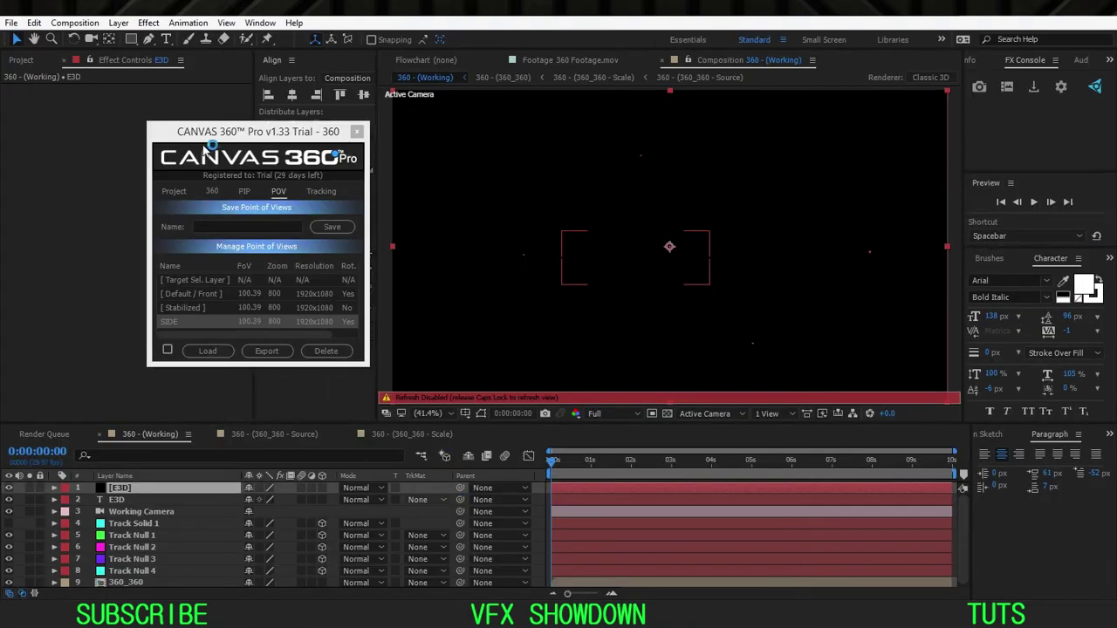
{"action": "left_click", "coordinate": [178, 431]}
{"action": "key", "text": "Caps_Lock"}
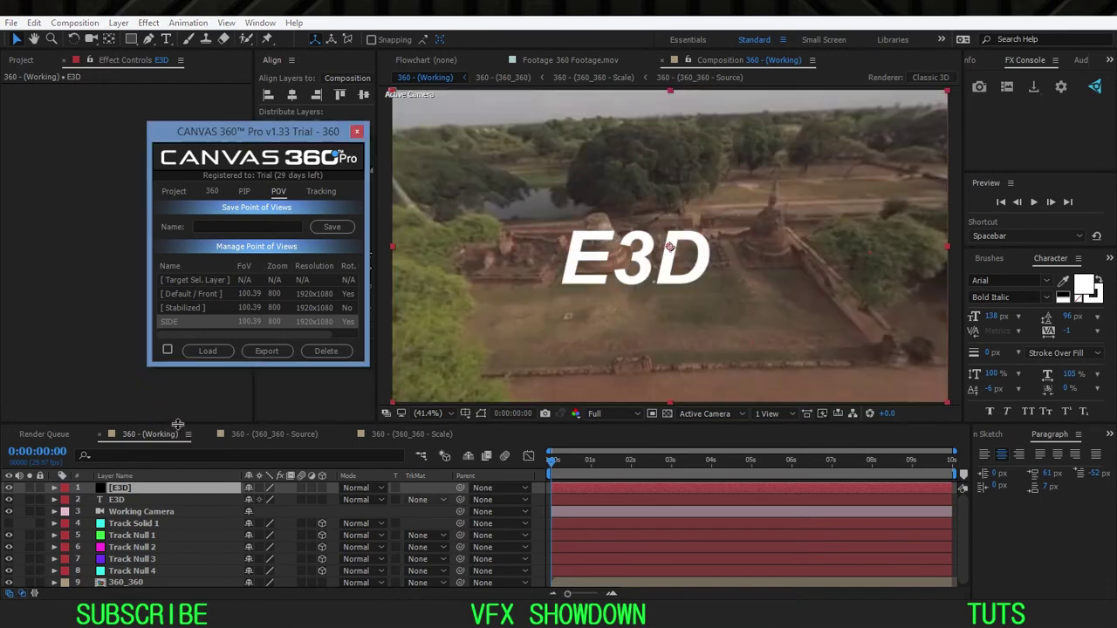
{"action": "left_click", "coordinate": [172, 490]}
{"action": "left_click_drag", "start_coordinate": [197, 136], "coordinate": [240, 157]}
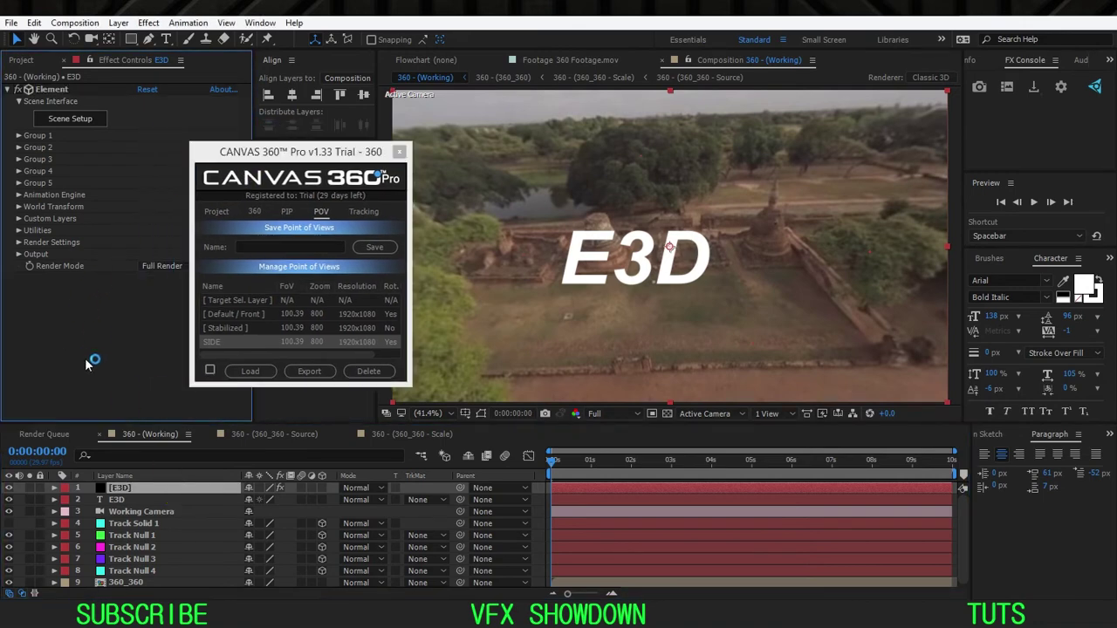
Step: Set Path Layer 1 of Element's custom text and masks to the E3D text layer
{"action": "left_click", "coordinate": [18, 218]}
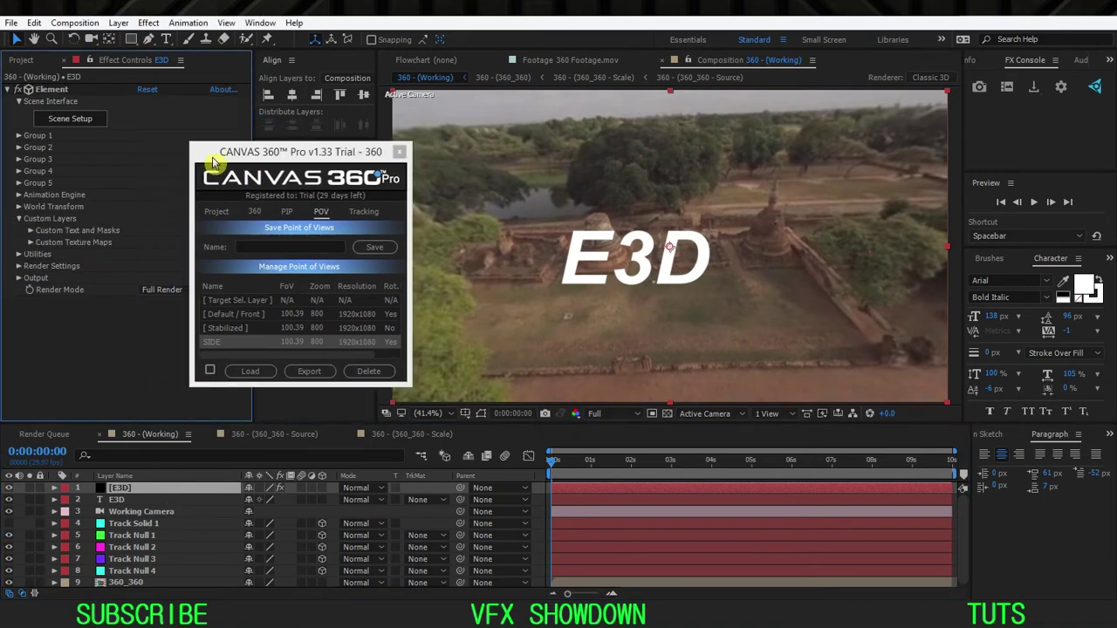
{"action": "left_click_drag", "start_coordinate": [226, 154], "coordinate": [996, 178]}
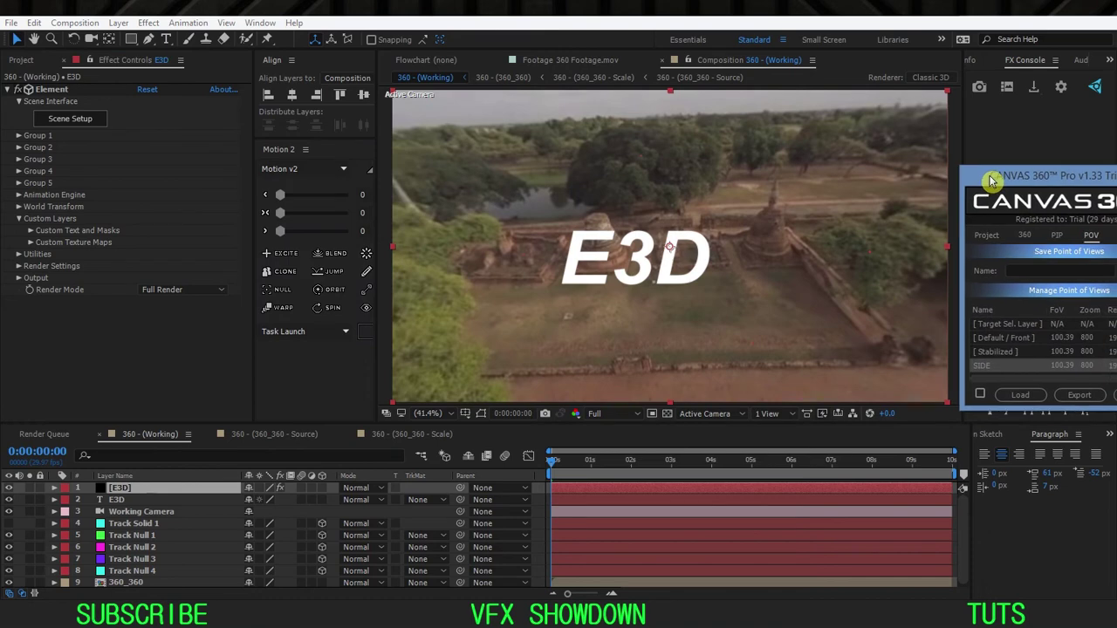
{"action": "left_click", "coordinate": [31, 231]}
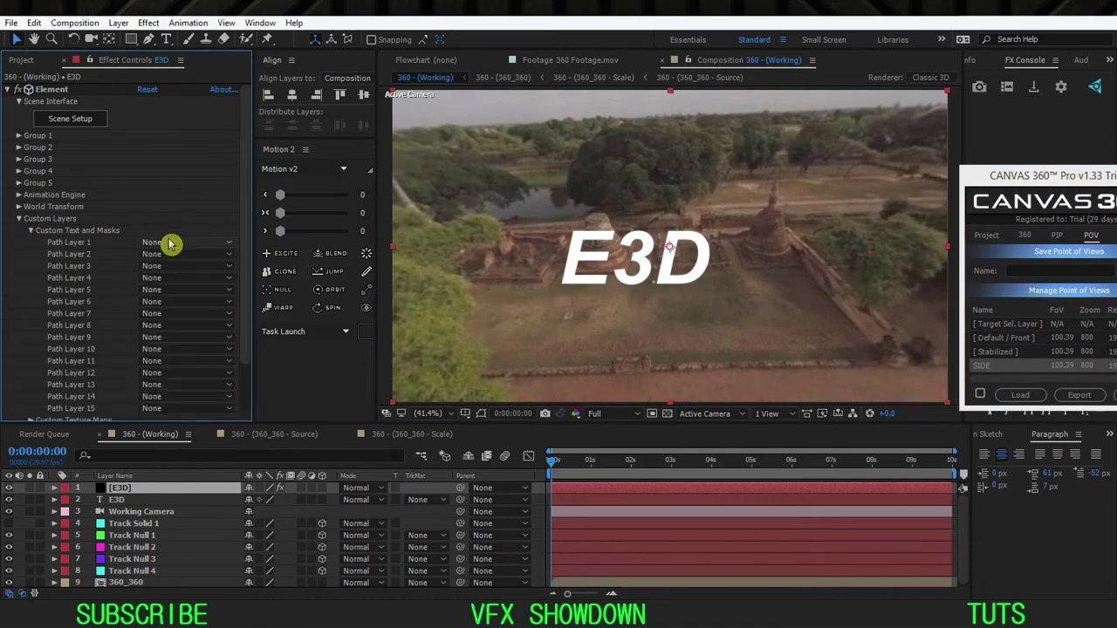
{"action": "left_click", "coordinate": [174, 243]}
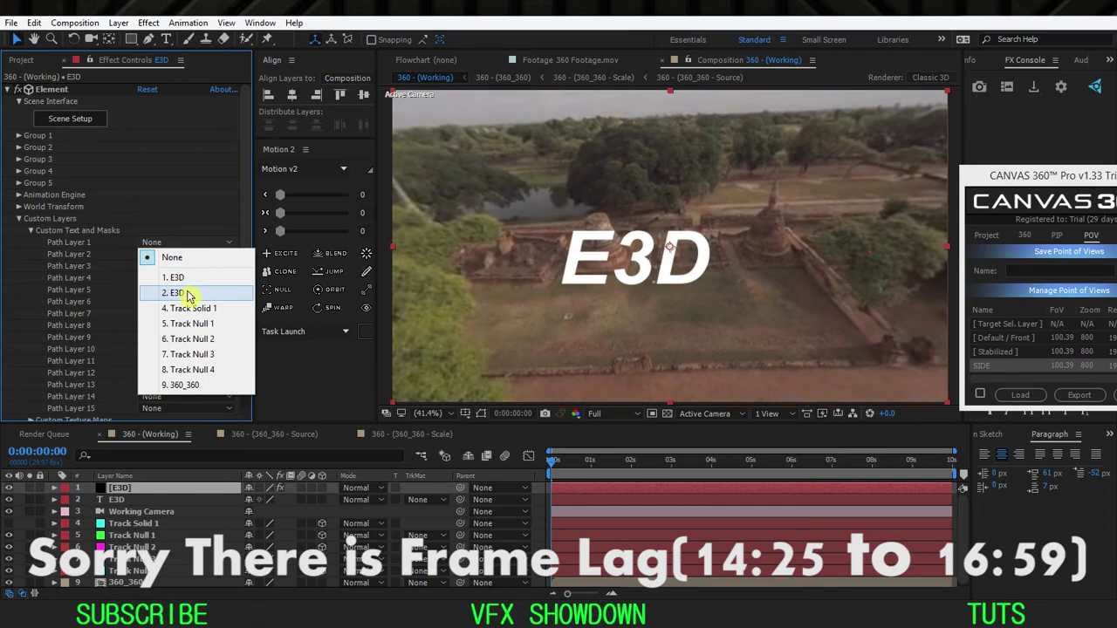
{"action": "left_click", "coordinate": [187, 295]}
Step: Hide the E3D text layer and move it below the Working Camera layer
{"action": "left_click", "coordinate": [10, 501]}
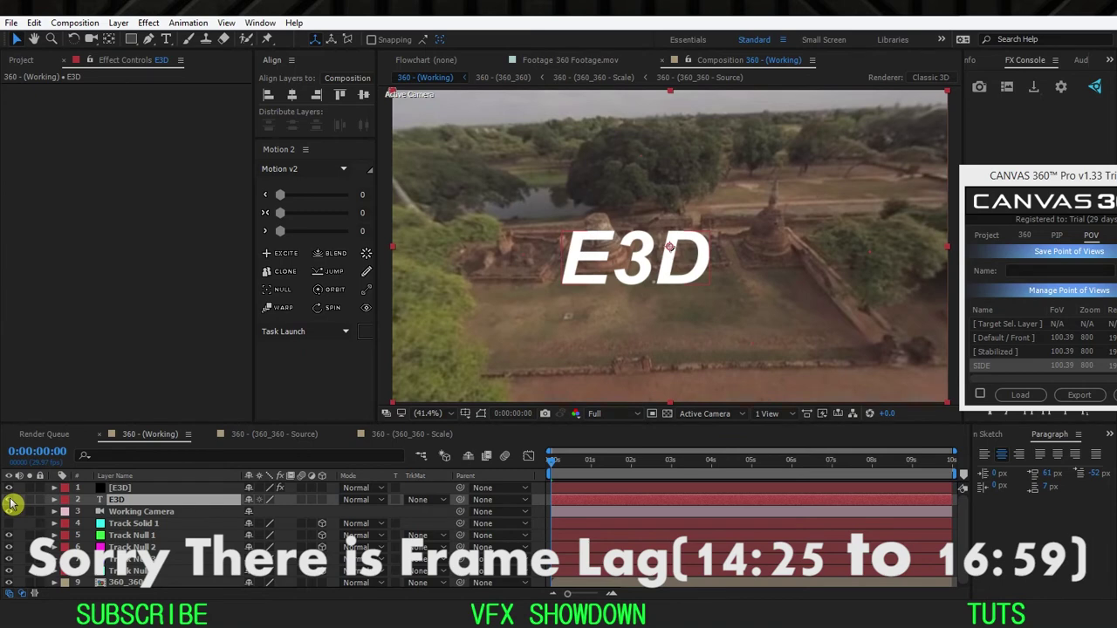
{"action": "left_click", "coordinate": [10, 500]}
{"action": "left_click_drag", "start_coordinate": [116, 499], "coordinate": [116, 517]}
Step: Open Element's scene setup for the E3D solid and extrude the custom text path into a 3D model
{"action": "left_click", "coordinate": [121, 488]}
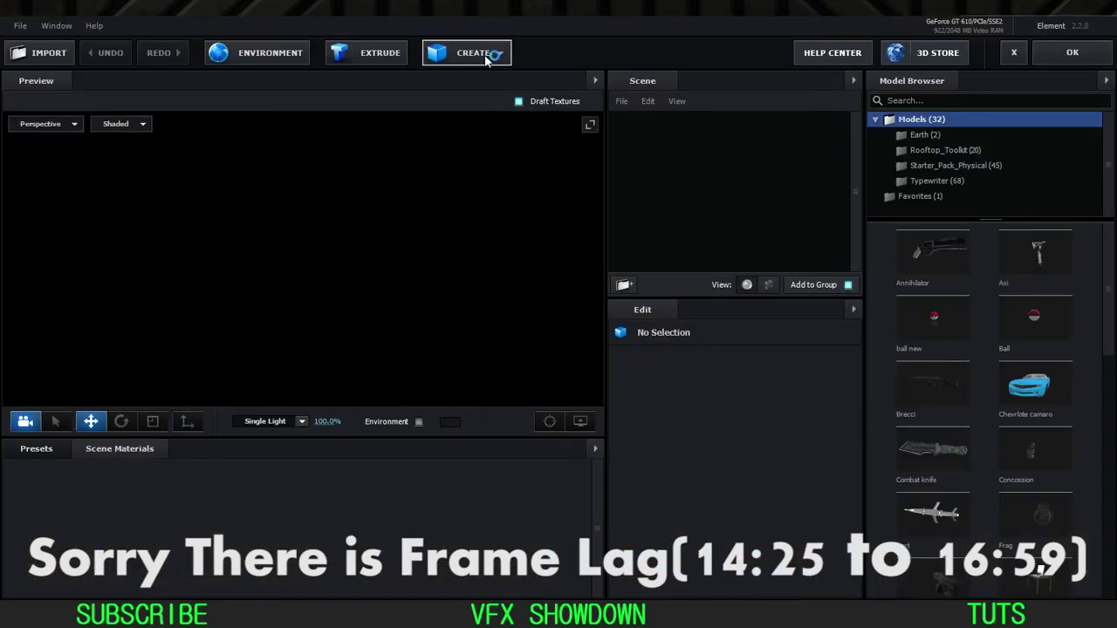
{"action": "left_click", "coordinate": [381, 54]}
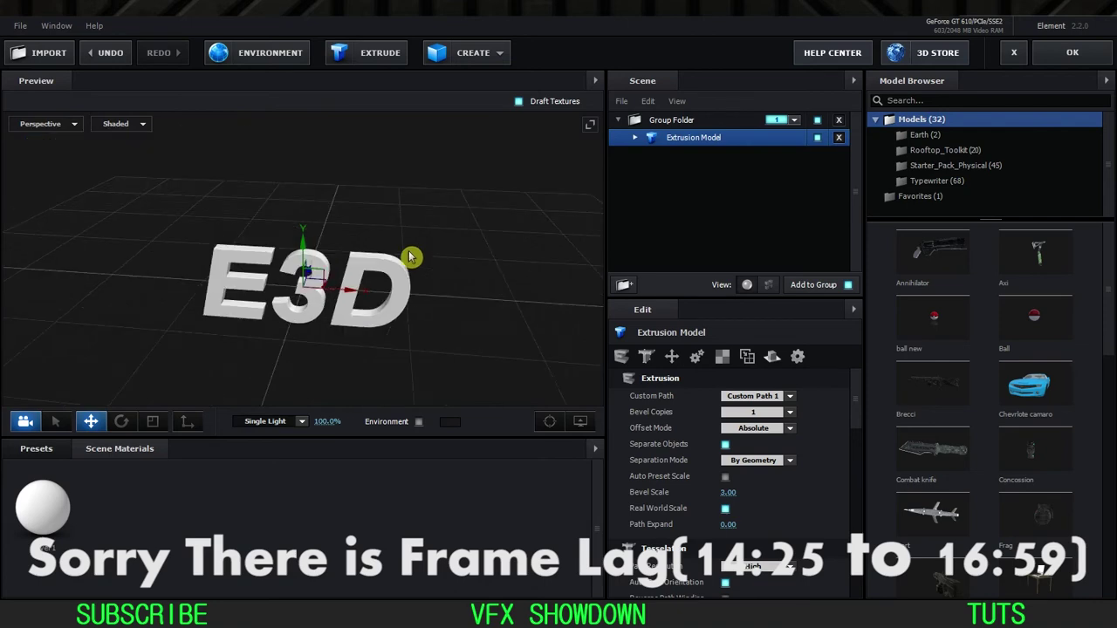
{"action": "scroll", "coordinate": [399, 242], "scroll_direction": "up", "scroll_amount": 3}
{"action": "scroll", "coordinate": [399, 242], "scroll_direction": "down", "scroll_amount": 2}
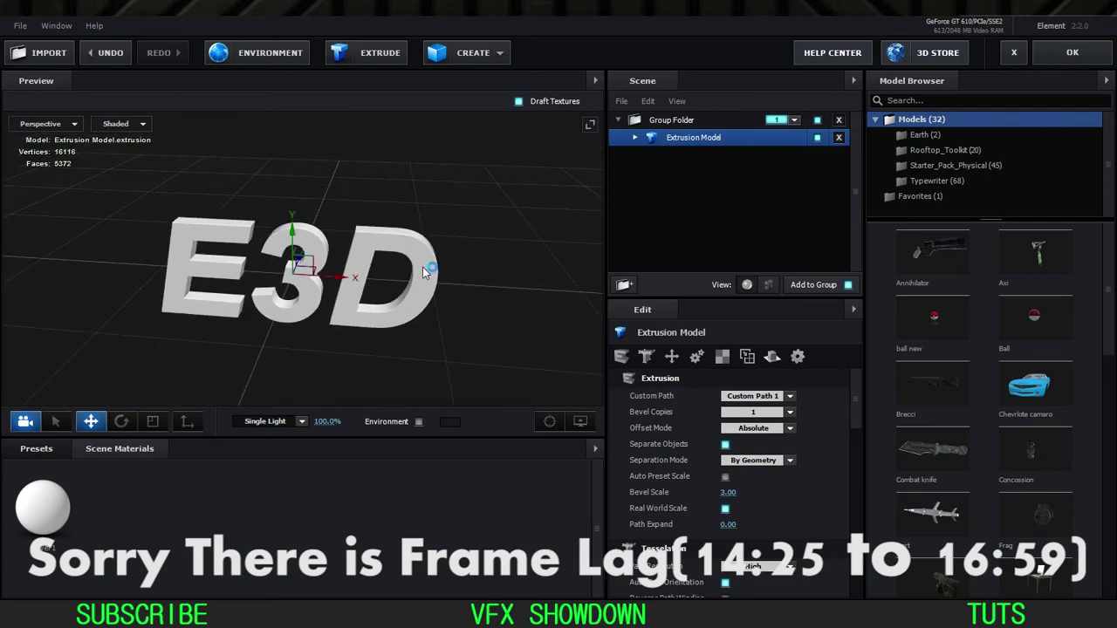
{"action": "left_click_drag", "start_coordinate": [429, 274], "coordinate": [403, 259]}
Step: Apply a dark bevel preset with Shiny and Chrome materials from the Physical bevels to the extruded E3D model
{"action": "left_click", "coordinate": [635, 137]}
{"action": "left_click", "coordinate": [690, 155]}
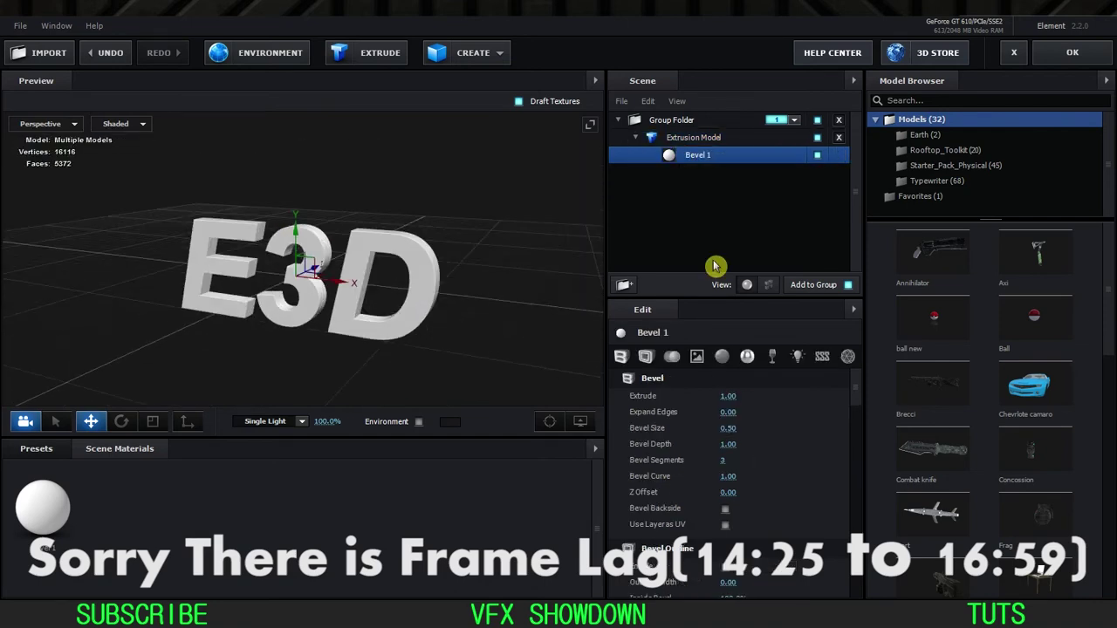
{"action": "left_click", "coordinate": [54, 468]}
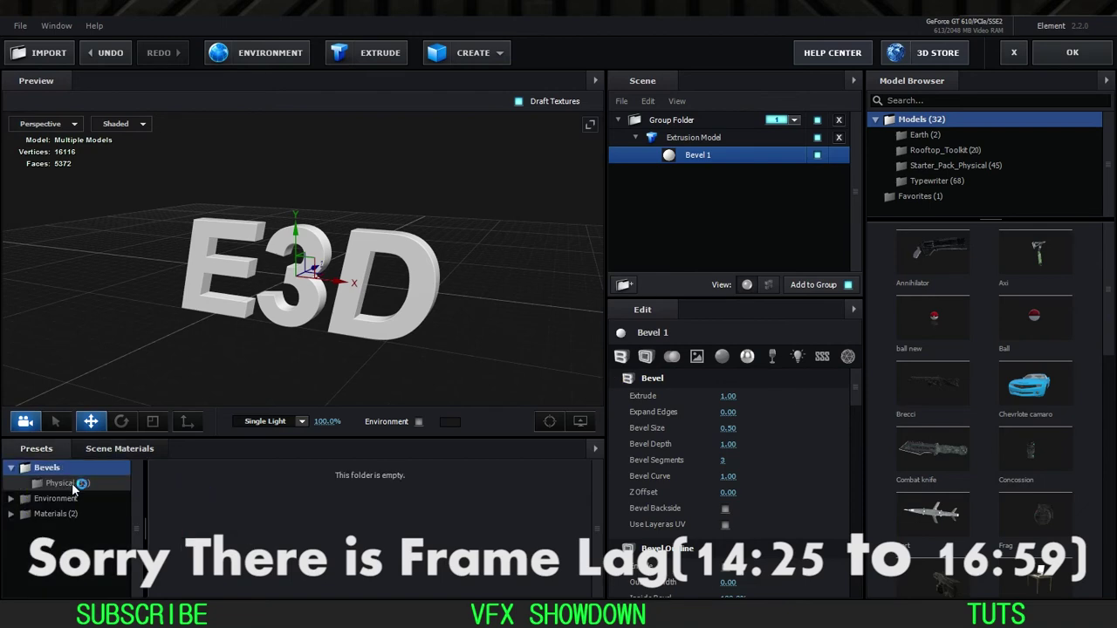
{"action": "left_click", "coordinate": [73, 486]}
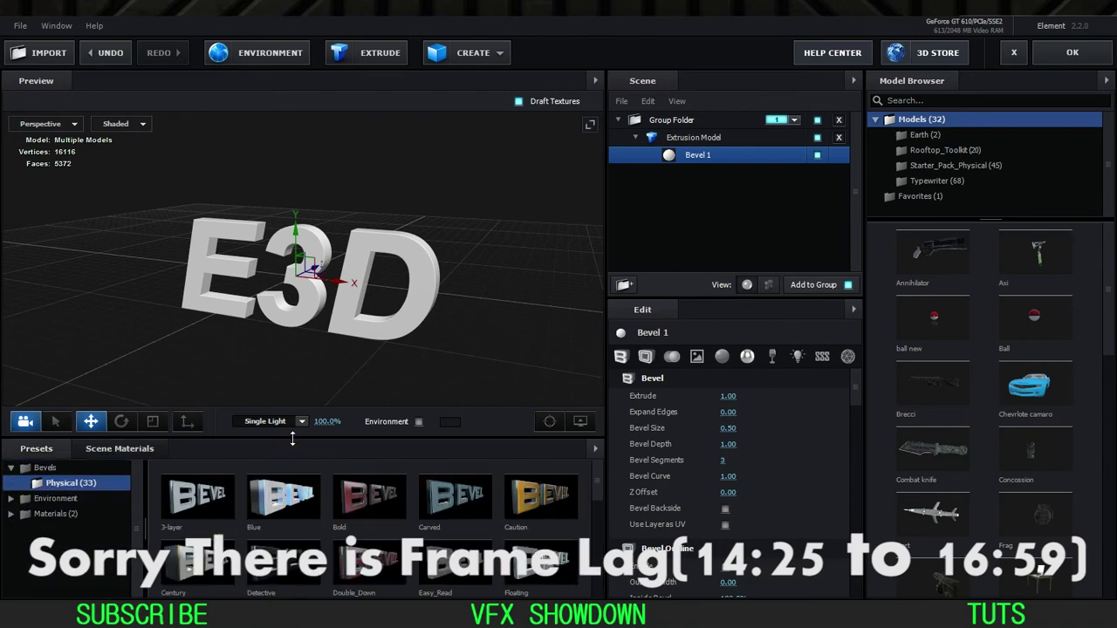
{"action": "left_click_drag", "start_coordinate": [292, 439], "coordinate": [309, 316]}
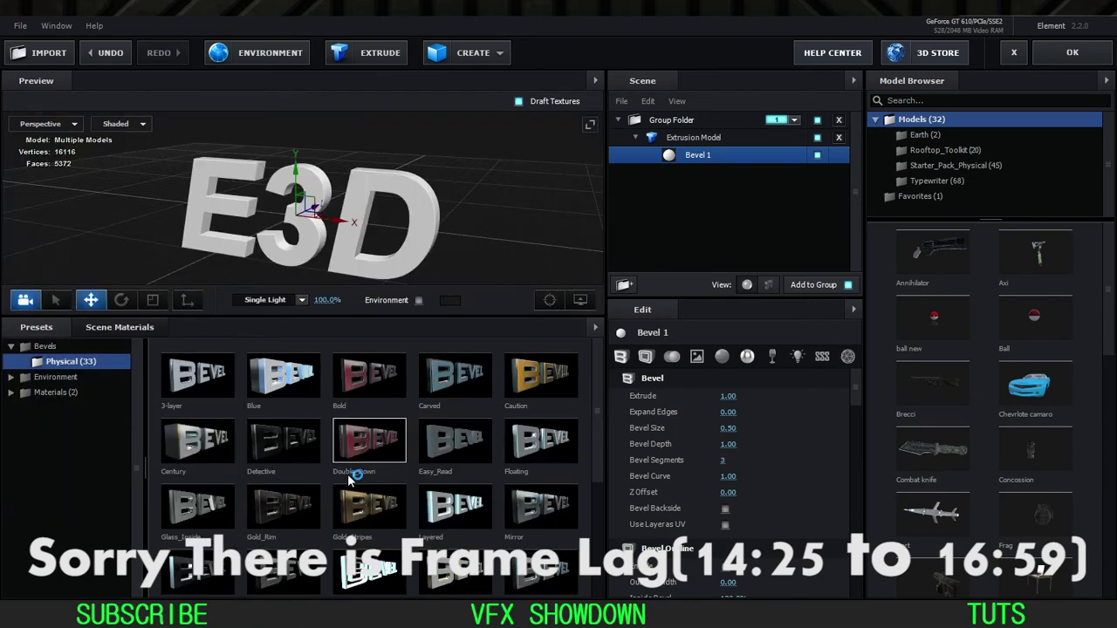
{"action": "left_click_drag", "start_coordinate": [238, 455], "coordinate": [694, 140]}
Step: Inspect the bevelled E3D model from several angles, look through the bevel presets and accept the Element scene
{"action": "mouse_move", "coordinate": [483, 210]}
{"action": "left_mouse_down"}
{"action": "mouse_move", "coordinate": [473, 196]}
{"action": "mouse_move", "coordinate": [445, 225]}
{"action": "mouse_move", "coordinate": [408, 206]}
{"action": "mouse_move", "coordinate": [503, 197]}
{"action": "left_mouse_up"}
{"action": "scroll", "coordinate": [425, 522], "scroll_direction": "down", "scroll_amount": 5}
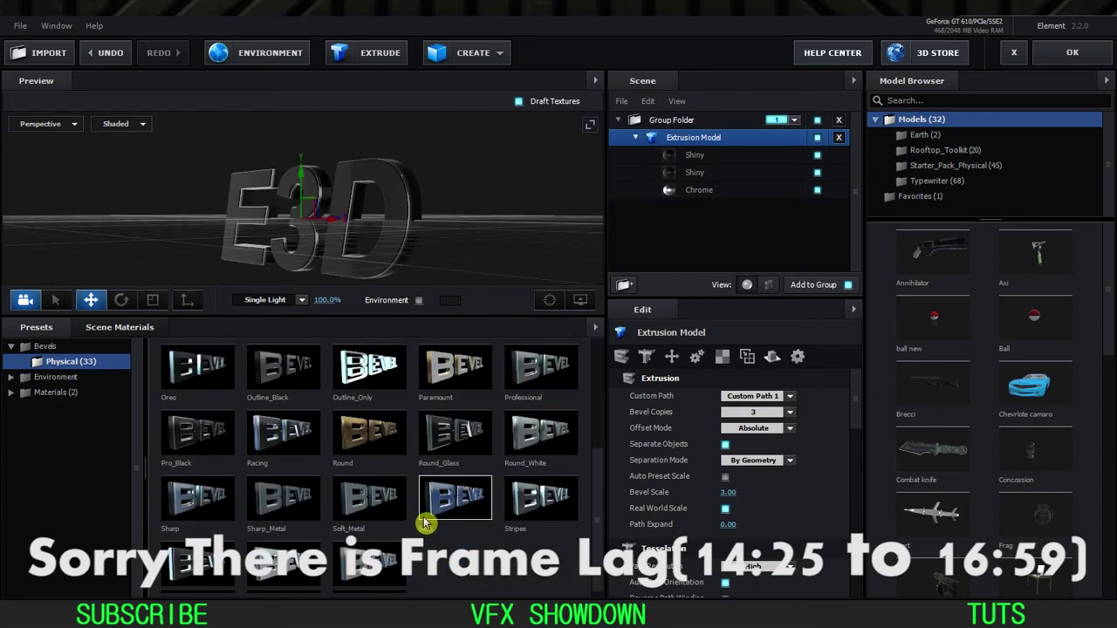
{"action": "scroll", "coordinate": [425, 522], "scroll_direction": "up", "scroll_amount": 5}
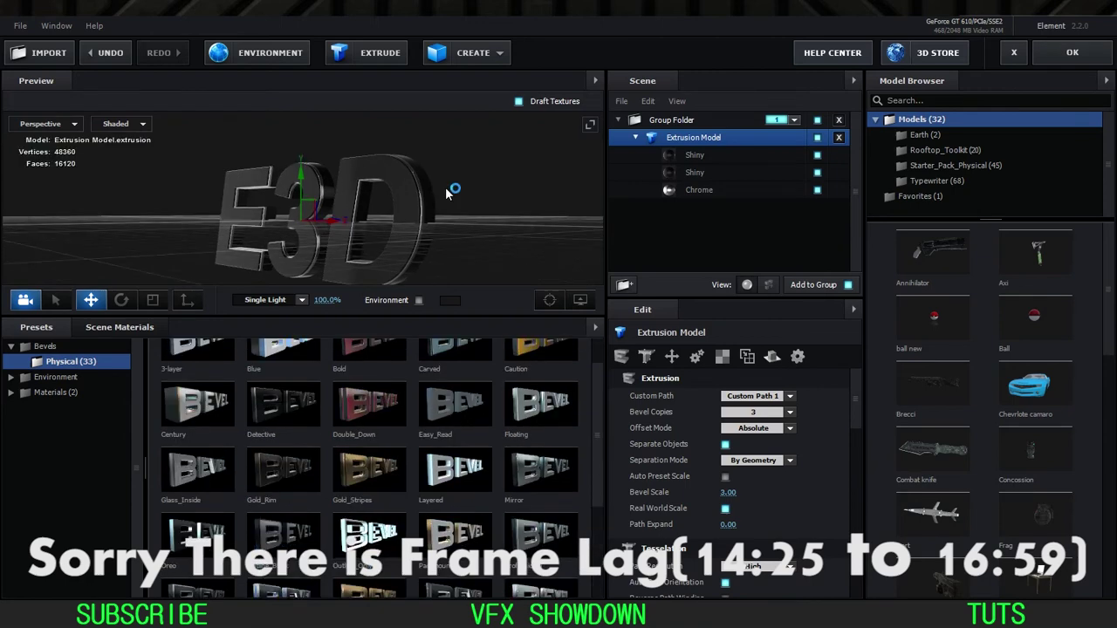
{"action": "left_click_drag", "start_coordinate": [446, 192], "coordinate": [446, 215]}
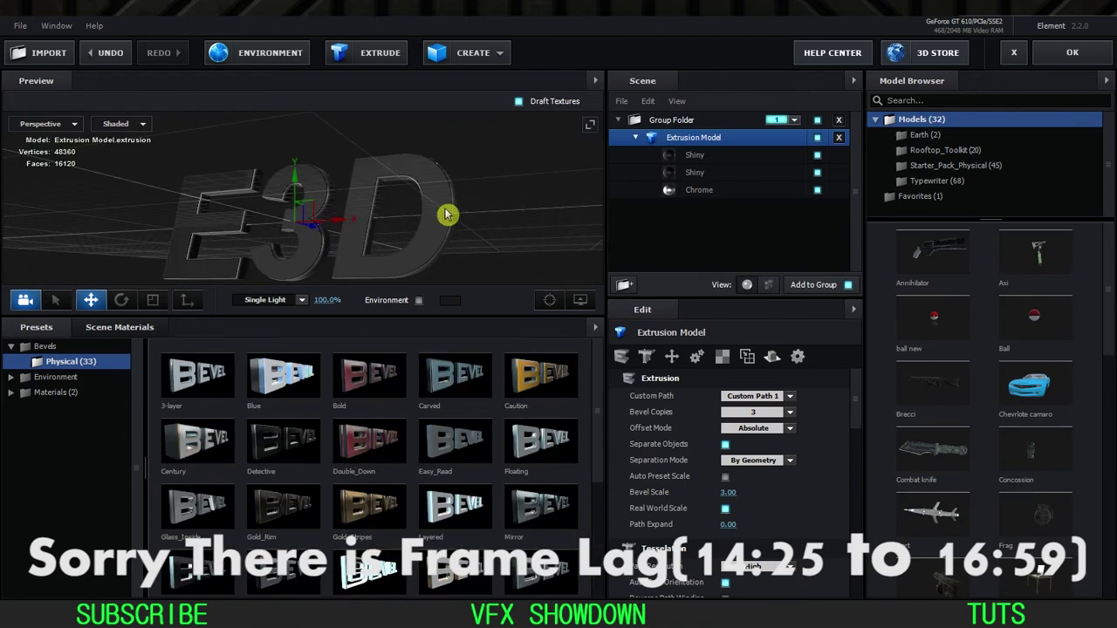
{"action": "left_click", "coordinate": [1048, 61]}
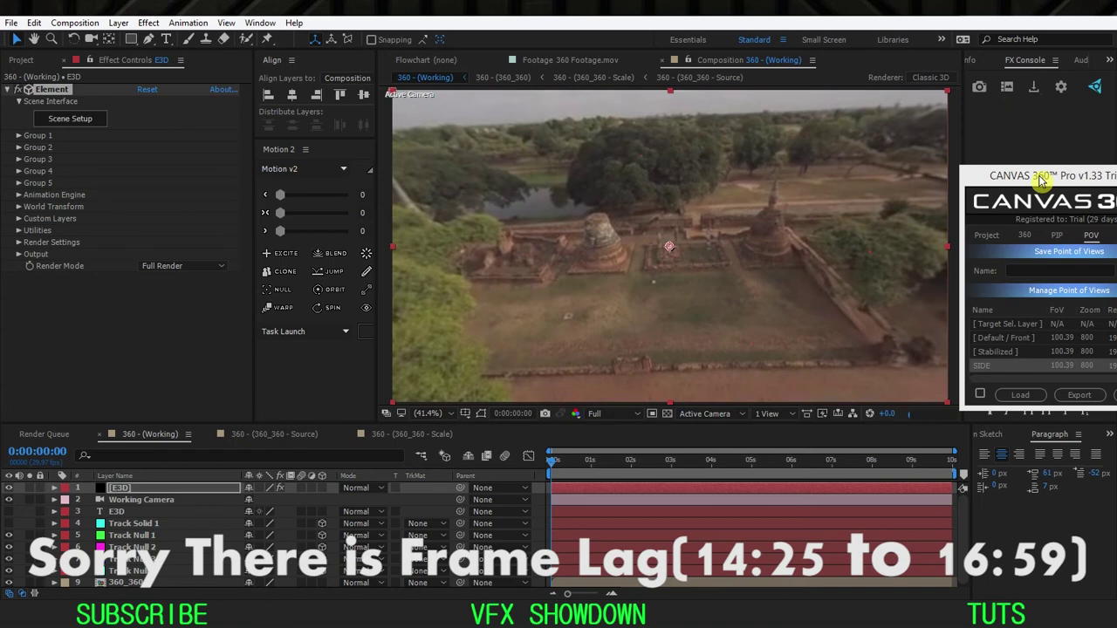
Step: Create a group null for Group 1 of the Element effect on the E3D solid
{"action": "left_click_drag", "start_coordinate": [1041, 179], "coordinate": [299, 131]}
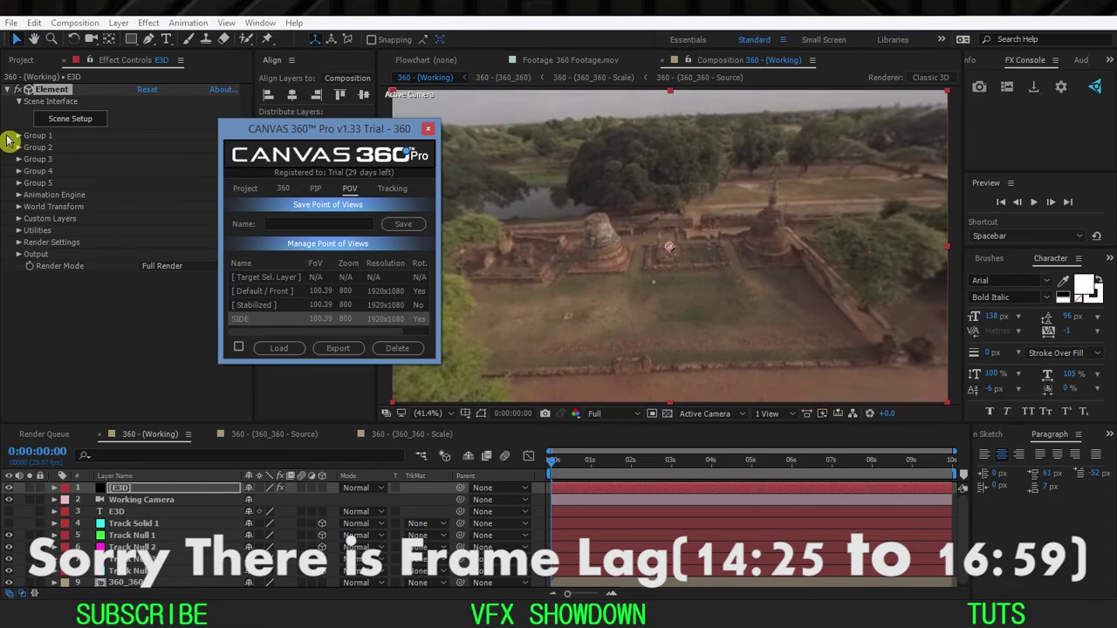
{"action": "left_click", "coordinate": [19, 137]}
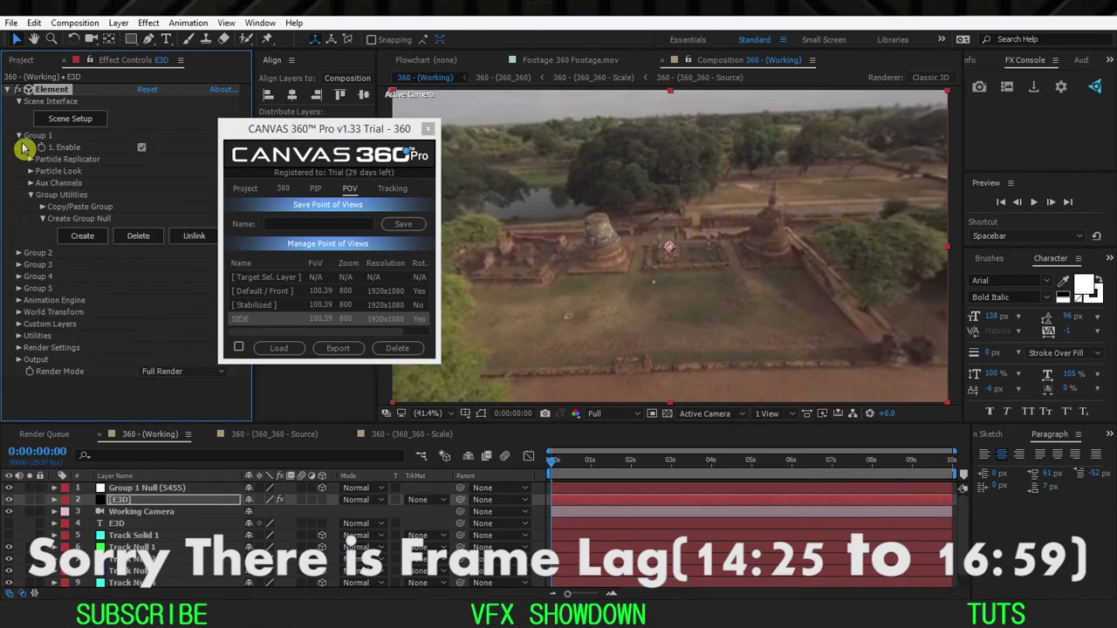
{"action": "left_click", "coordinate": [18, 136]}
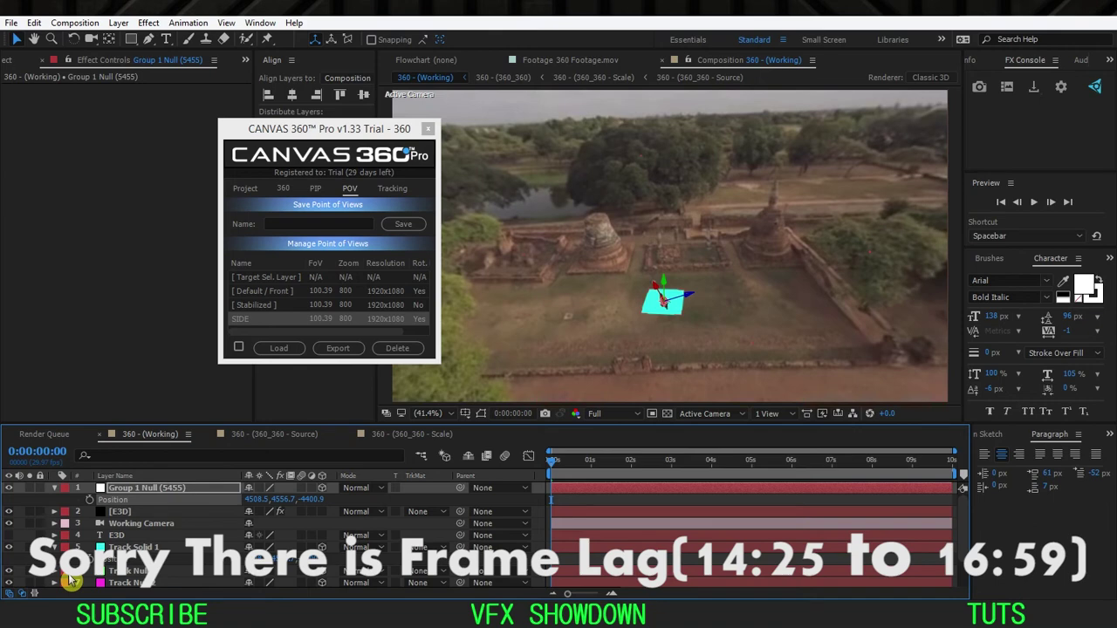
Step: Set the Group 1 null's Y orientation to 12° to align the E3D model with the ground
{"action": "key", "text": "r"}
{"action": "left_click_drag", "start_coordinate": [267, 499], "coordinate": [273, 504]}
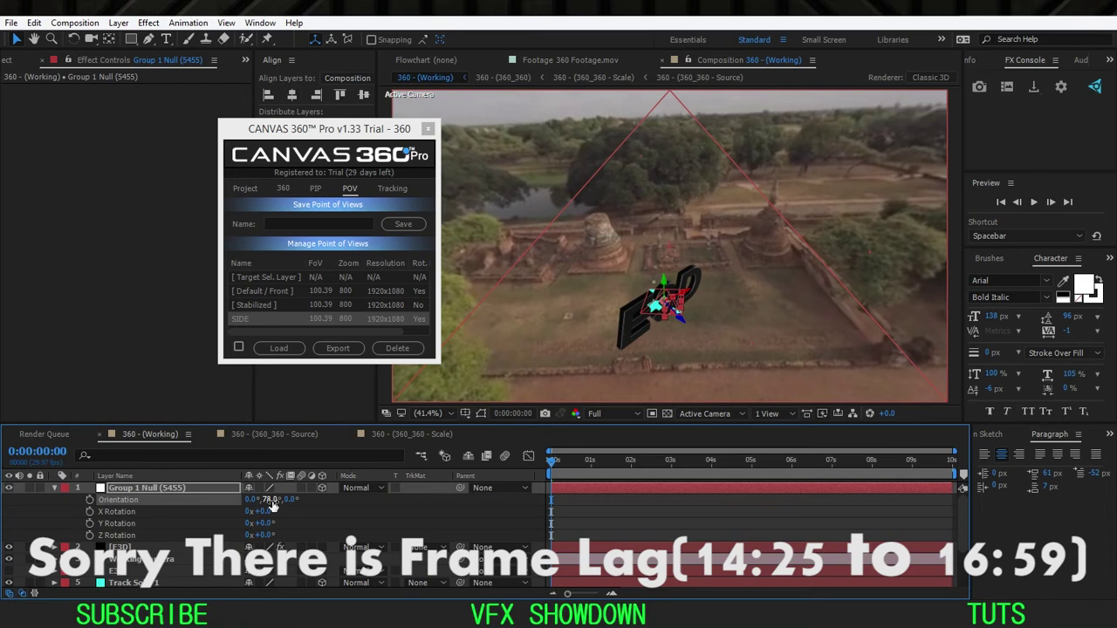
{"action": "left_click", "coordinate": [272, 500]}
{"action": "type", "text": "12"}
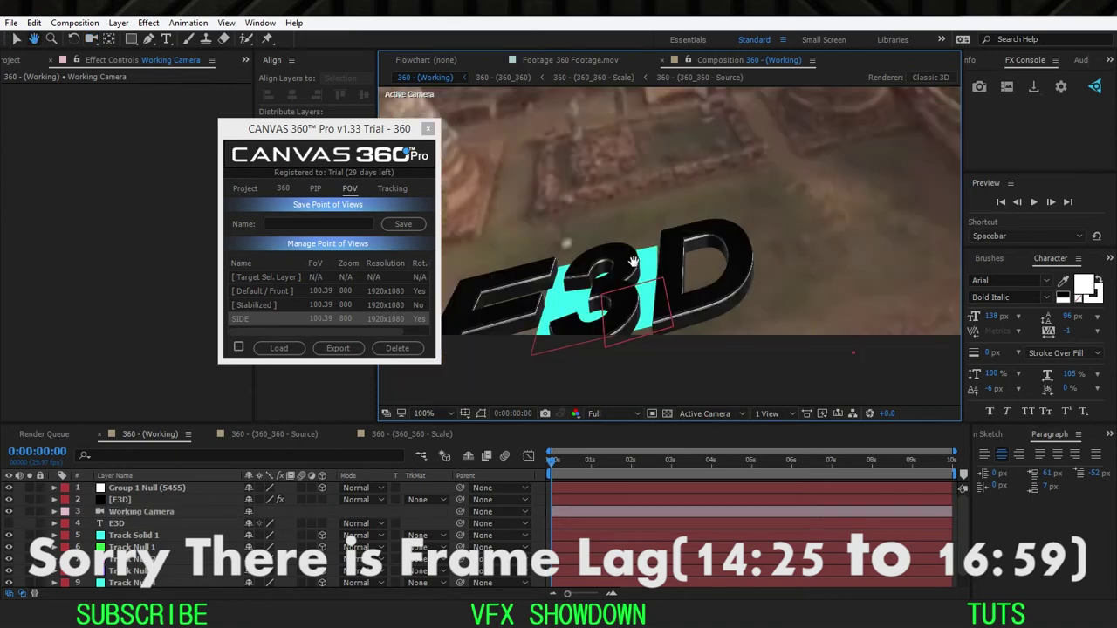
{"action": "scroll", "coordinate": [633, 262], "scroll_direction": "down", "scroll_amount": 1}
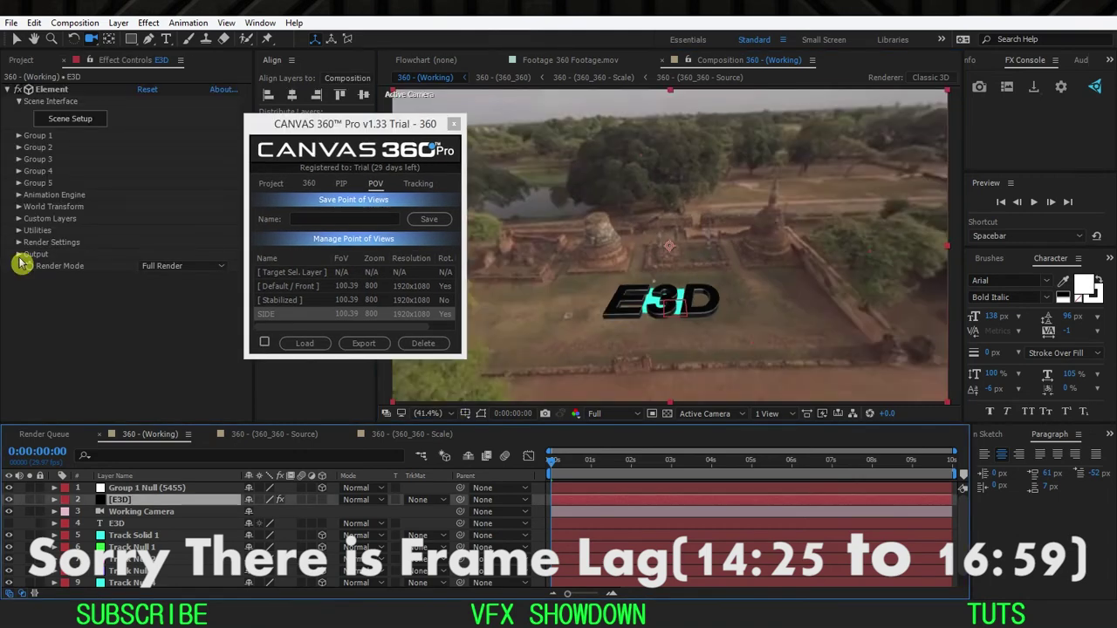
Step: Set the override layer of Element's physical environment to the 360_360 layer, moving the Canvas 360 window out of the way
{"action": "left_click", "coordinate": [18, 243]}
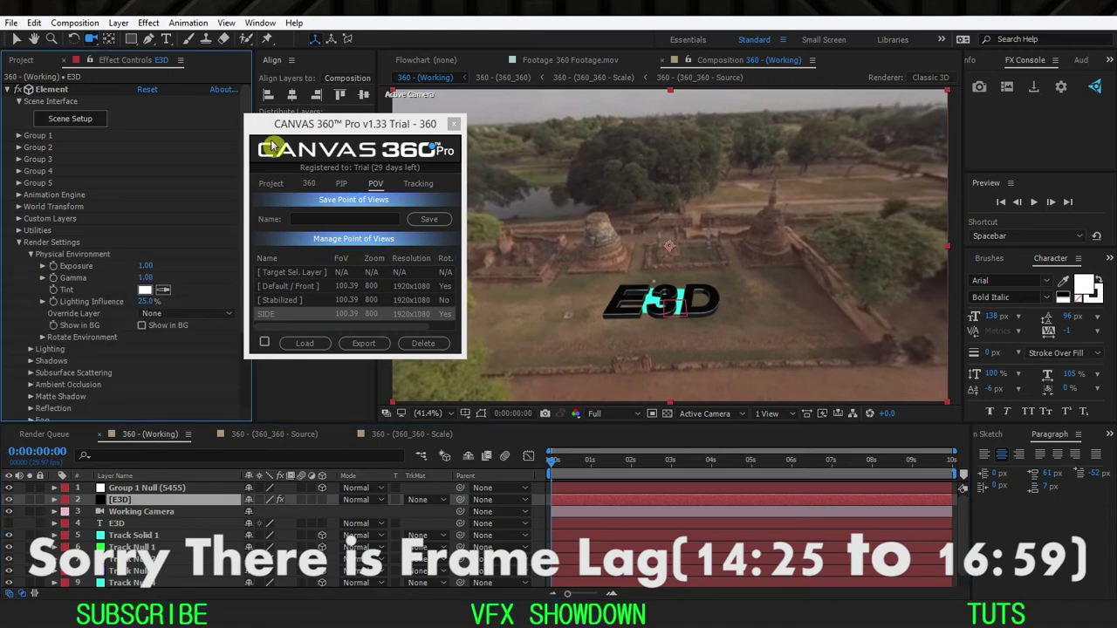
{"action": "left_click_drag", "start_coordinate": [286, 130], "coordinate": [385, 110]}
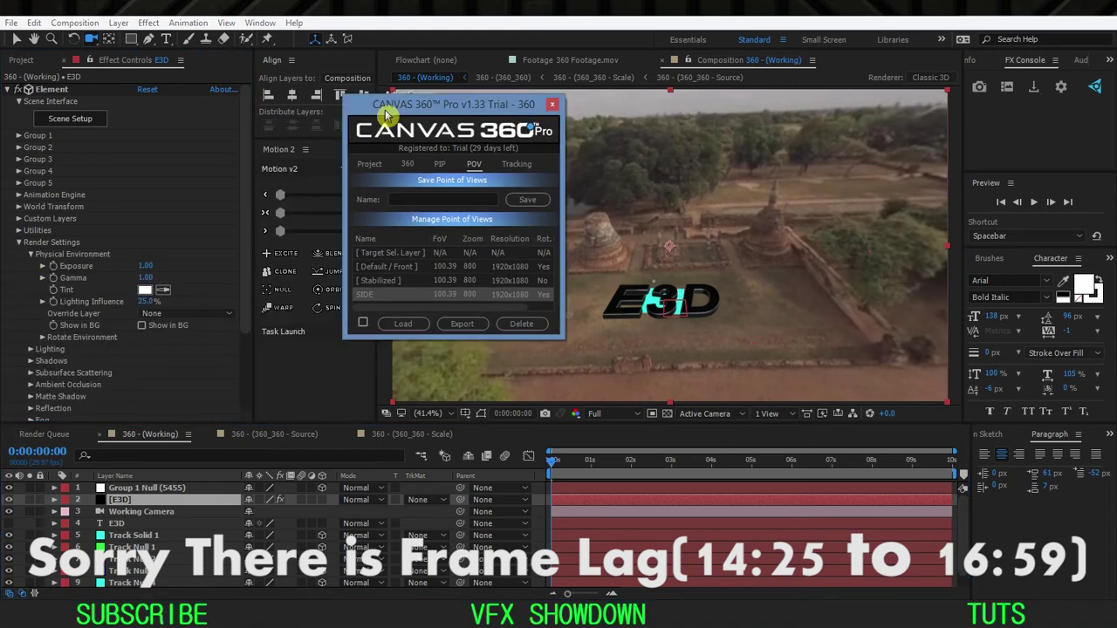
{"action": "left_click_drag", "start_coordinate": [385, 110], "coordinate": [1008, 171]}
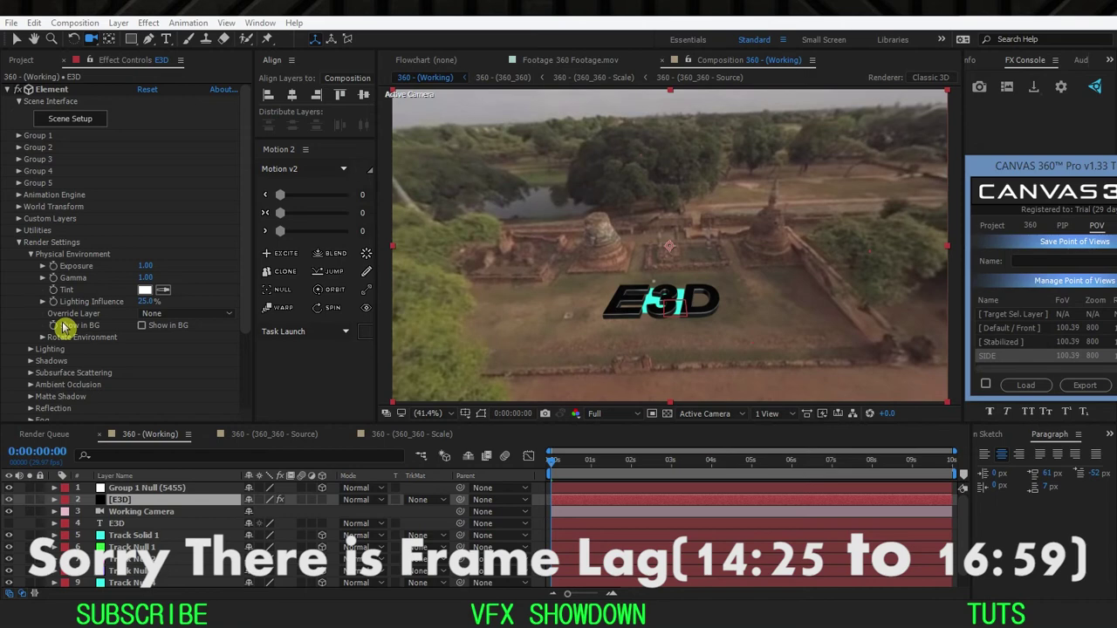
{"action": "left_click", "coordinate": [157, 314]}
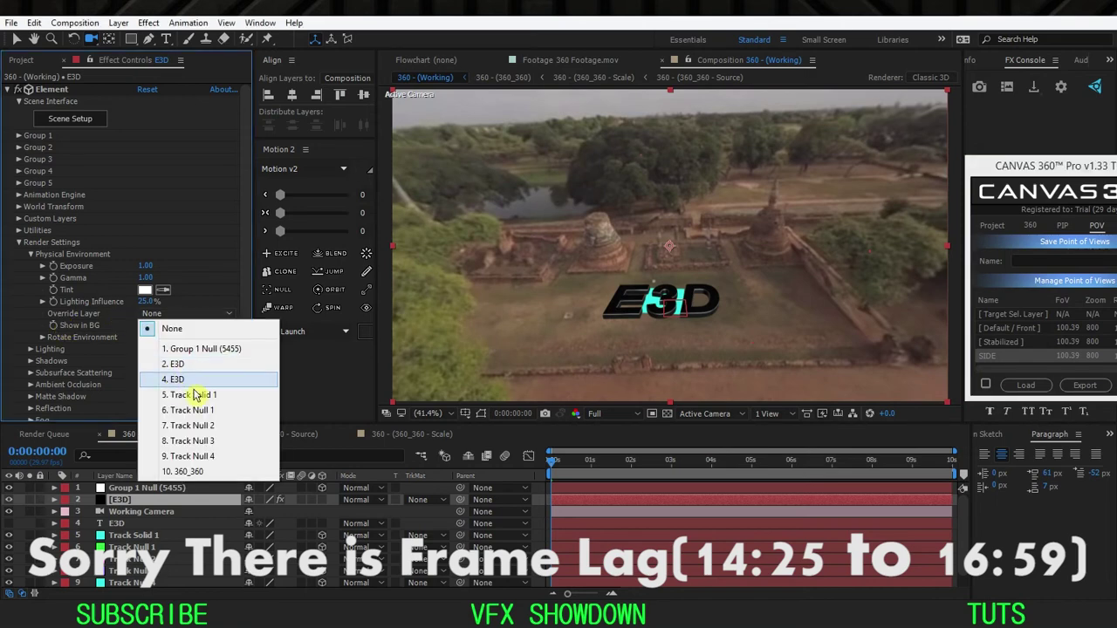
{"action": "left_click", "coordinate": [209, 471]}
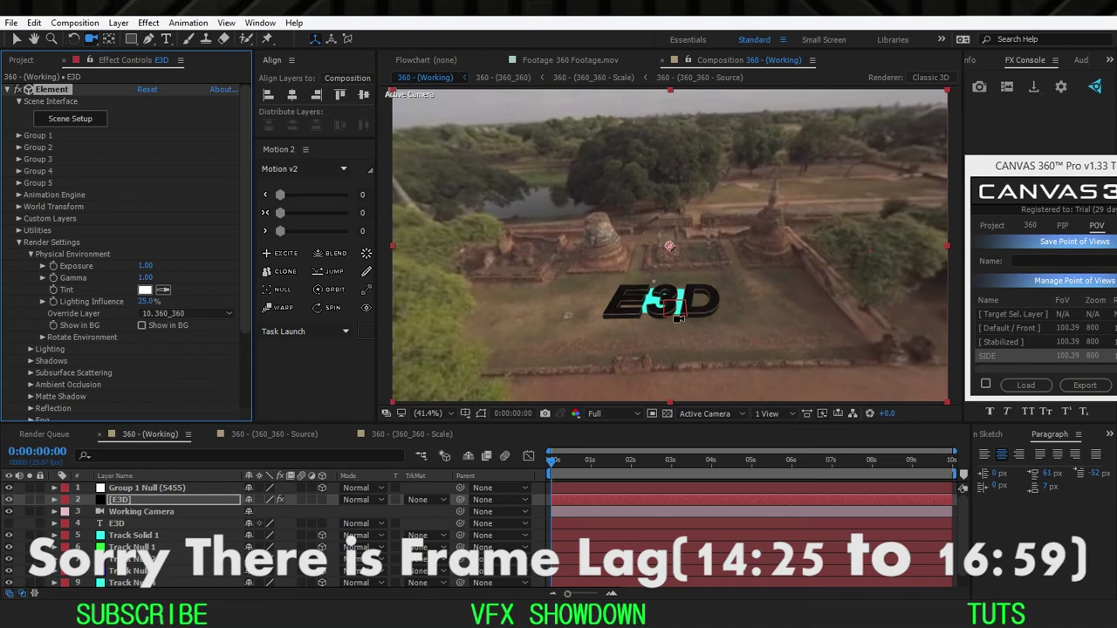
Step: Inspect the E3D text's reflections up close, fit the composition in the viewer and set the preview resolution to Third
{"action": "scroll", "coordinate": [678, 321], "scroll_direction": "up", "scroll_amount": 1}
{"action": "scroll", "coordinate": [678, 321], "scroll_direction": "up", "scroll_amount": 2}
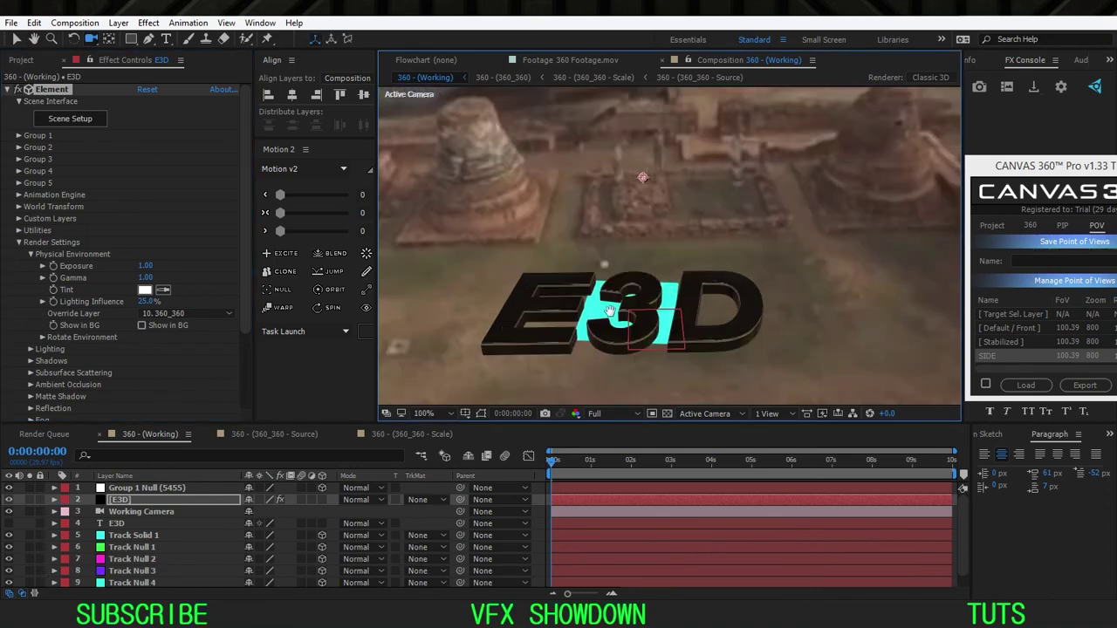
{"action": "left_click", "coordinate": [418, 414]}
{"action": "left_click", "coordinate": [441, 173]}
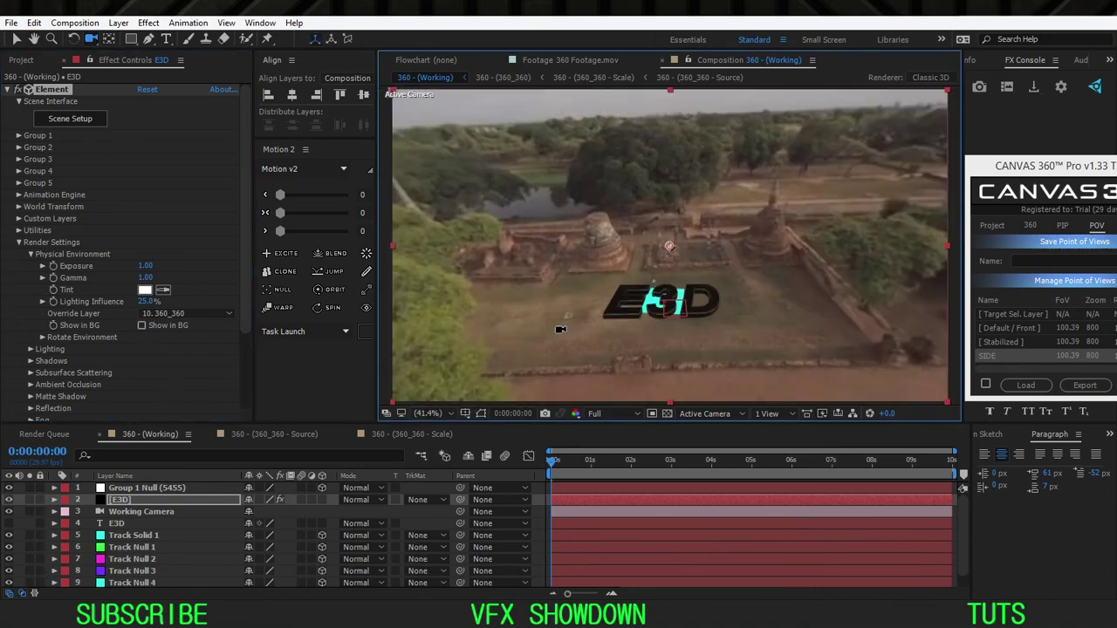
{"action": "left_click", "coordinate": [623, 415]}
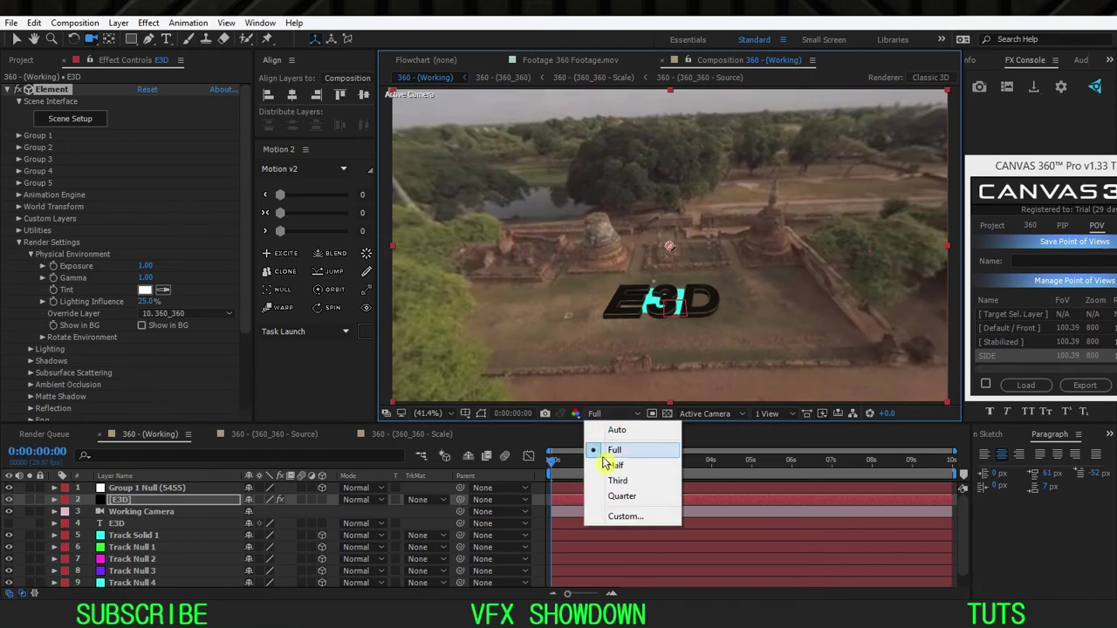
{"action": "left_click", "coordinate": [618, 482]}
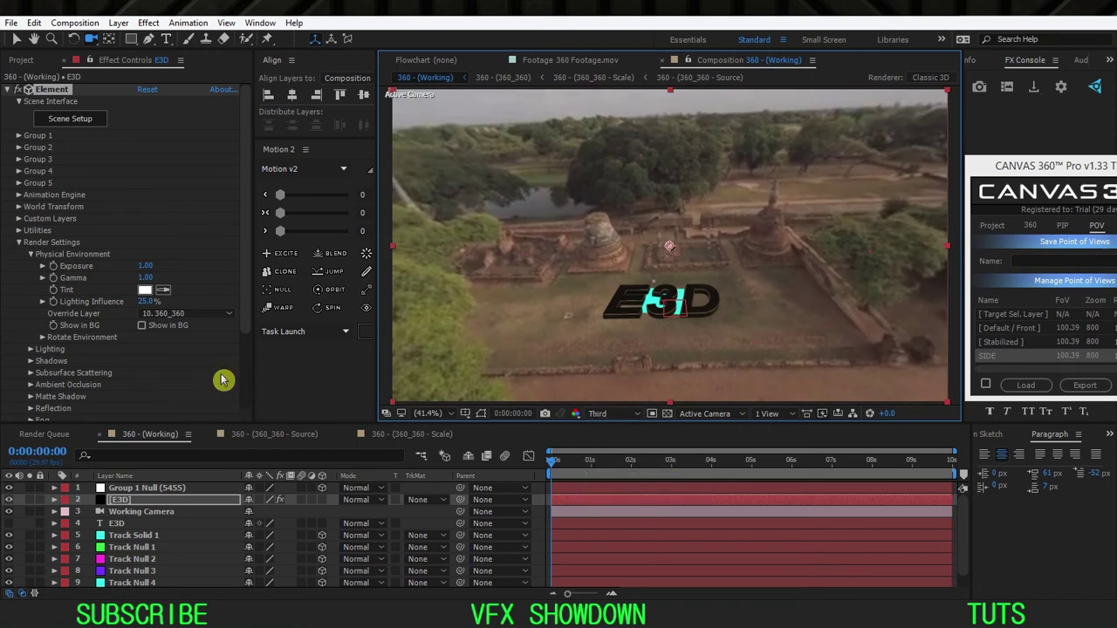
Step: Enable Show in BG for Element's environment and toggle it repeatedly to compare its orientation with the footage
{"action": "left_click", "coordinate": [141, 325]}
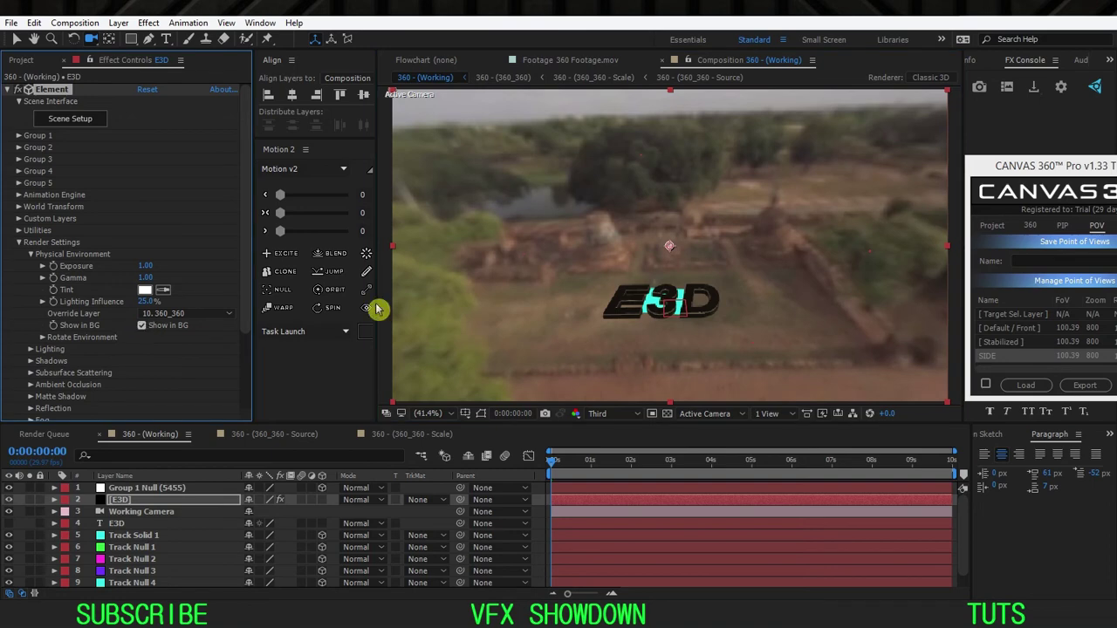
{"action": "scroll", "coordinate": [557, 268], "scroll_direction": "down", "scroll_amount": 2}
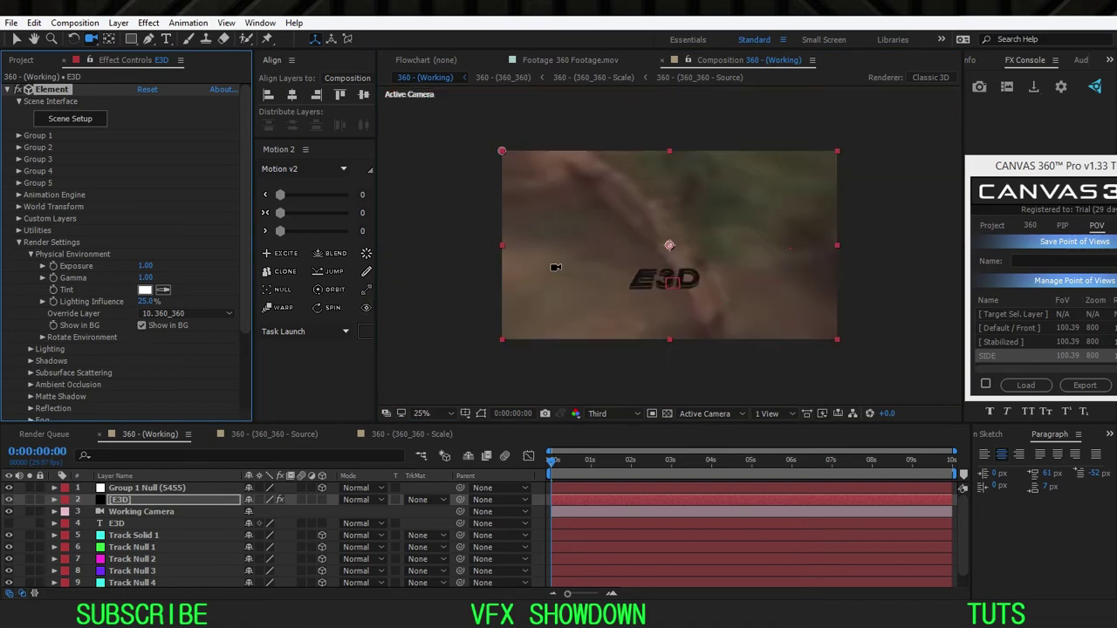
{"action": "left_click_drag", "start_coordinate": [557, 267], "coordinate": [567, 265]}
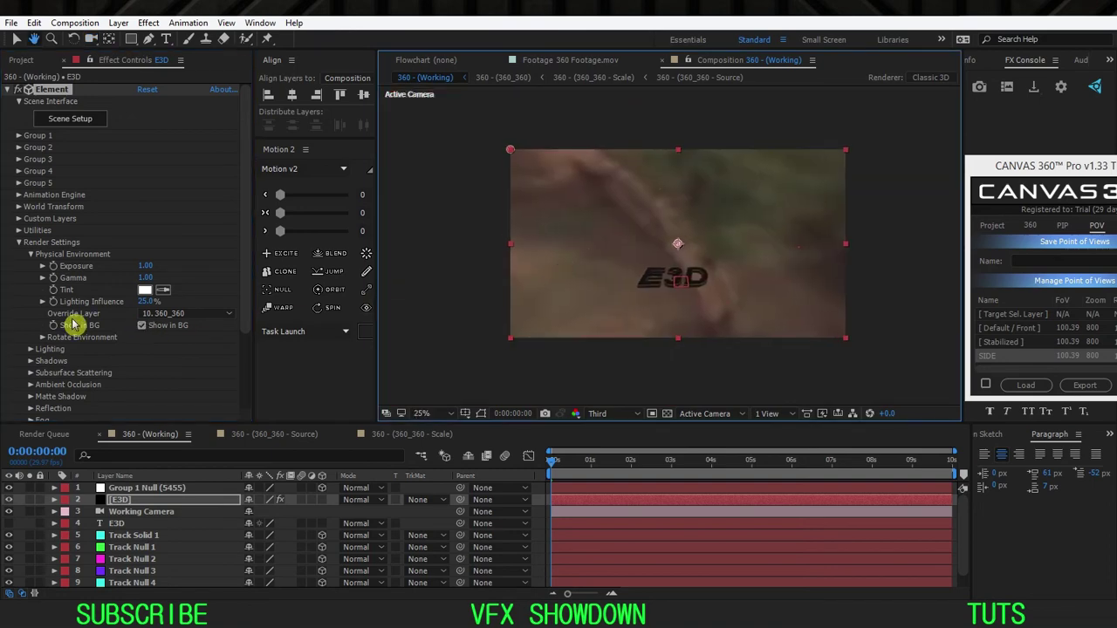
{"action": "left_click", "coordinate": [142, 327]}
{"action": "left_click", "coordinate": [143, 327]}
{"action": "left_click", "coordinate": [143, 327]}
{"action": "left_click", "coordinate": [143, 327]}
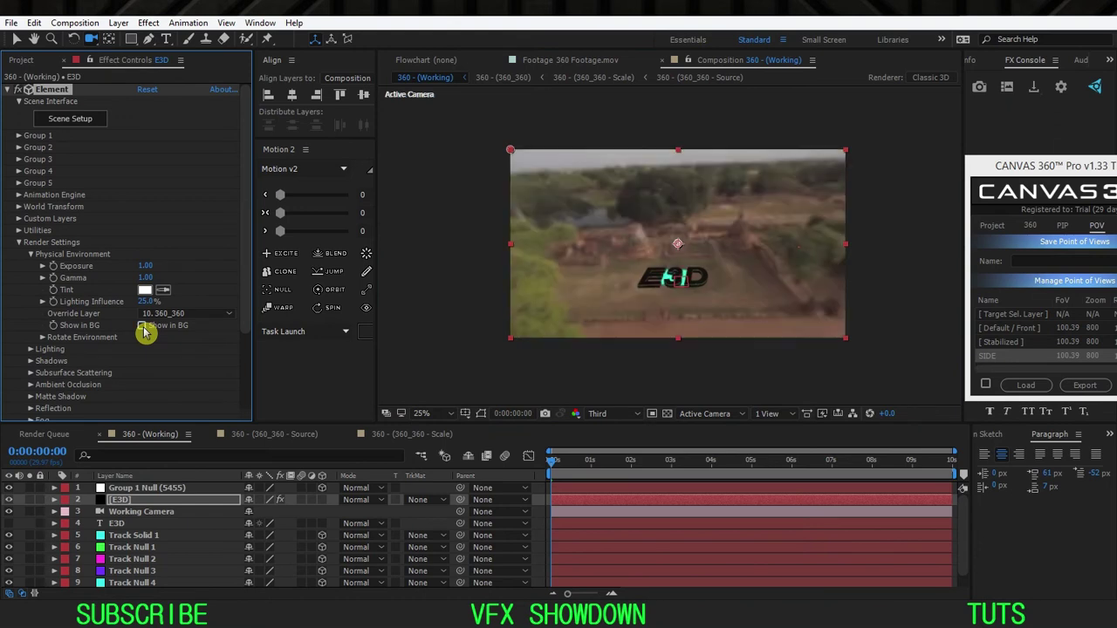
Step: Rotate Element's environment to 104° on Y and 5° on X to line it up with the footage
{"action": "left_click", "coordinate": [42, 338]}
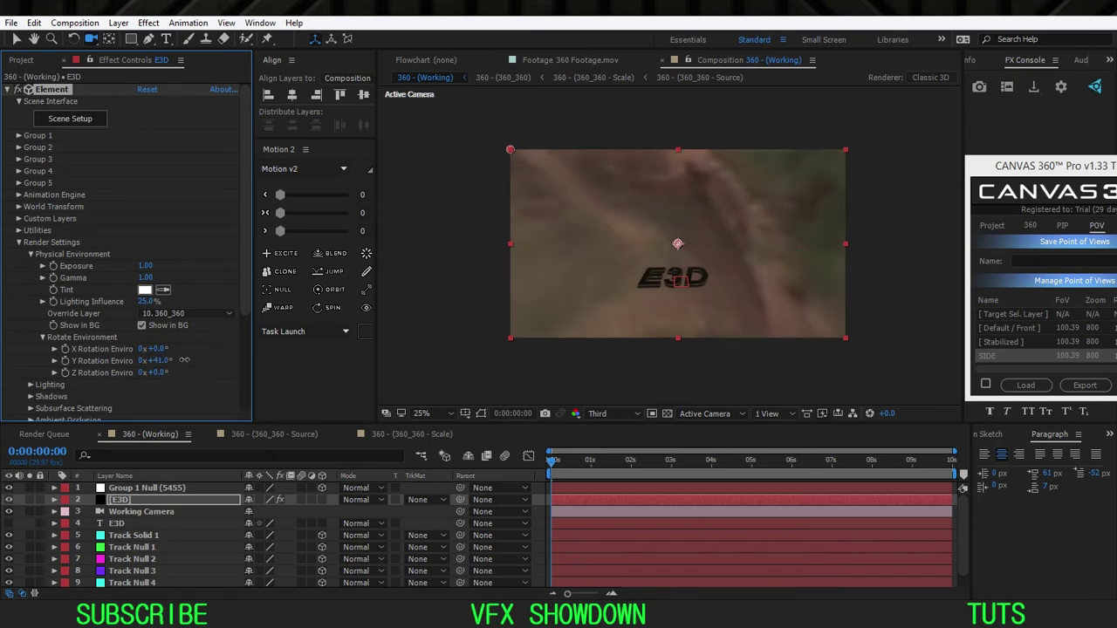
{"action": "left_click_drag", "start_coordinate": [186, 366], "coordinate": [149, 345]}
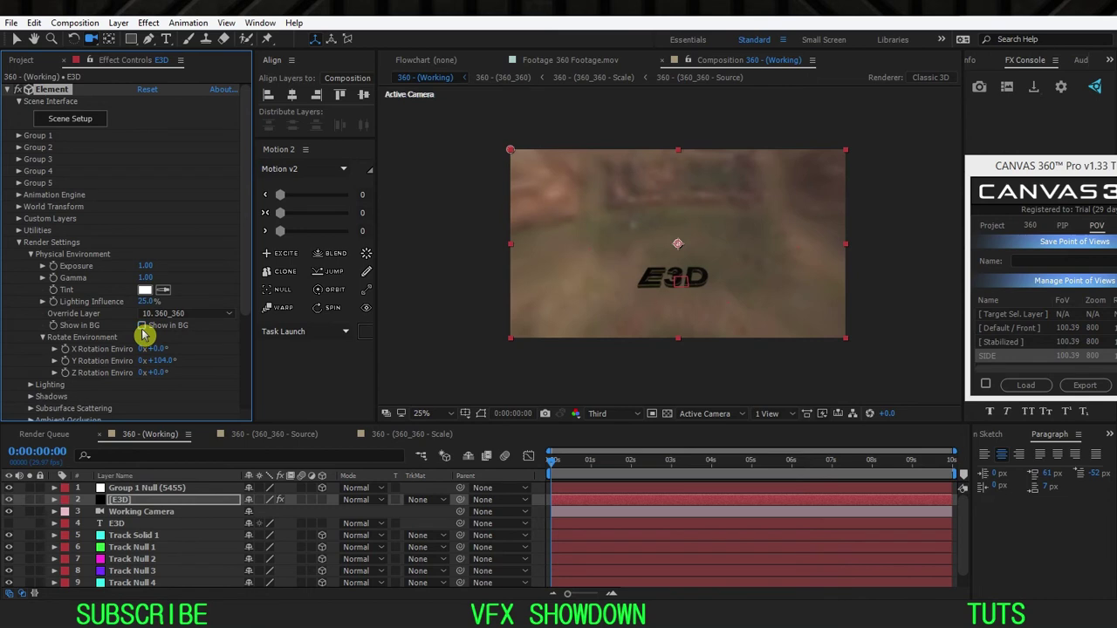
{"action": "left_click", "coordinate": [142, 328]}
{"action": "left_click_drag", "start_coordinate": [165, 347], "coordinate": [167, 349]}
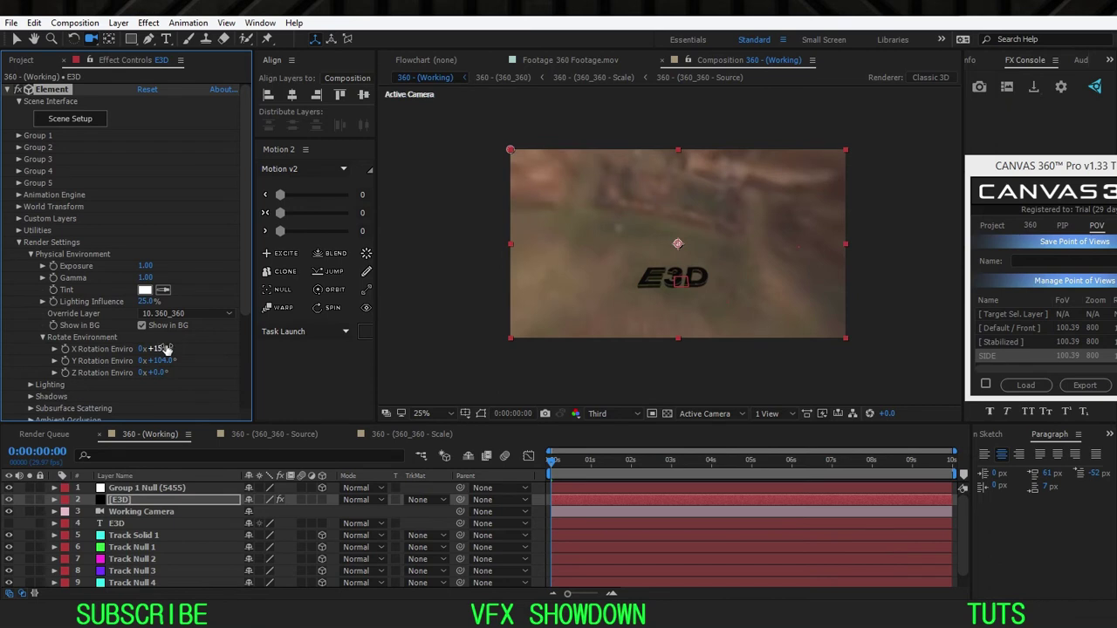
{"action": "type", "text": "5"}
{"action": "key", "text": "Return"}
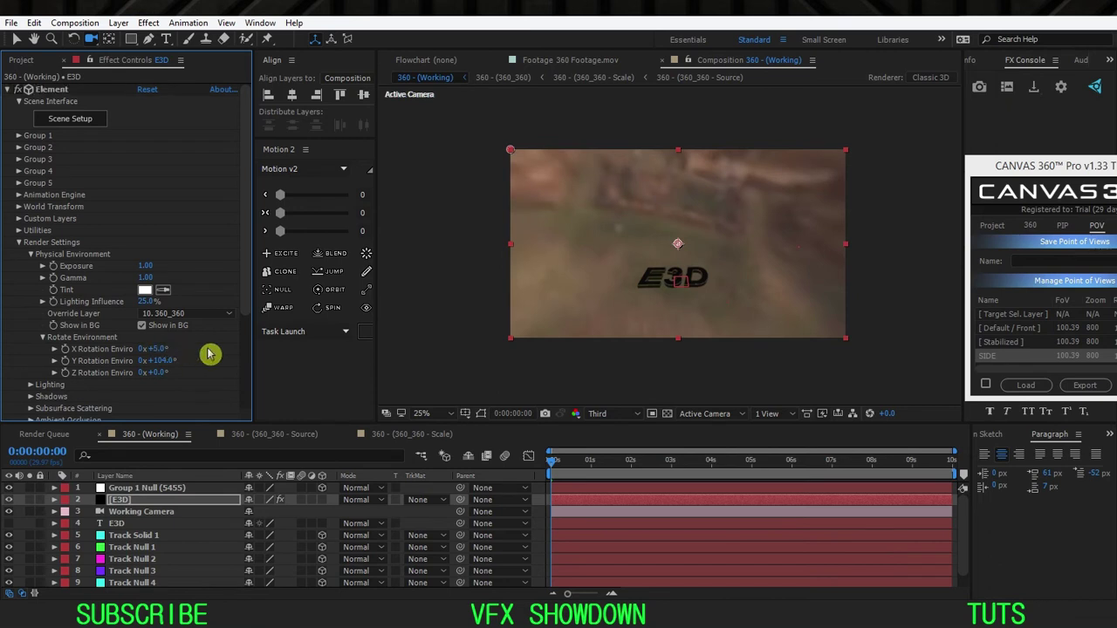
Step: Turn off Show in BG for the Element environment and preview the composition at Full resolution, fitted to the viewer
{"action": "left_click", "coordinate": [43, 340]}
{"action": "left_click", "coordinate": [142, 325]}
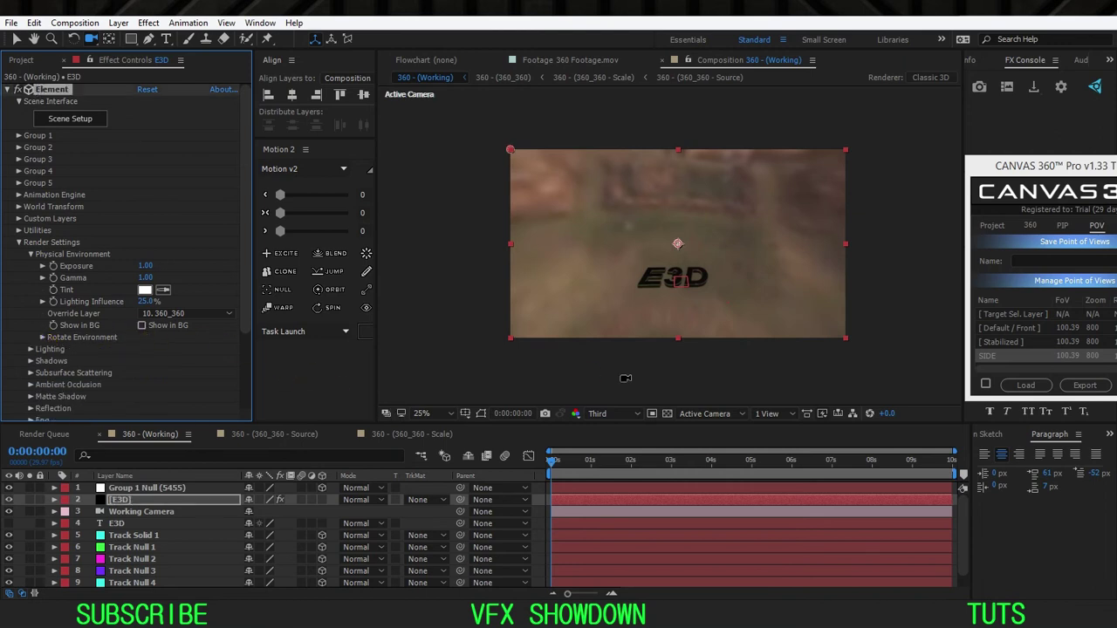
{"action": "left_click", "coordinate": [637, 413]}
{"action": "left_click", "coordinate": [616, 451]}
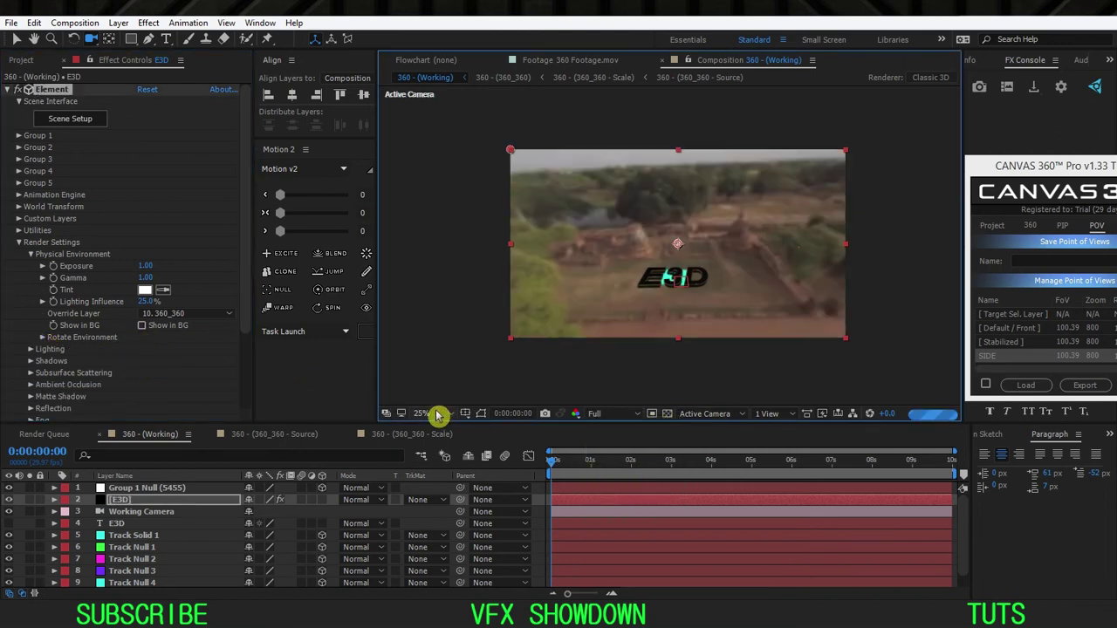
{"action": "left_click", "coordinate": [438, 414]}
{"action": "left_click", "coordinate": [429, 176]}
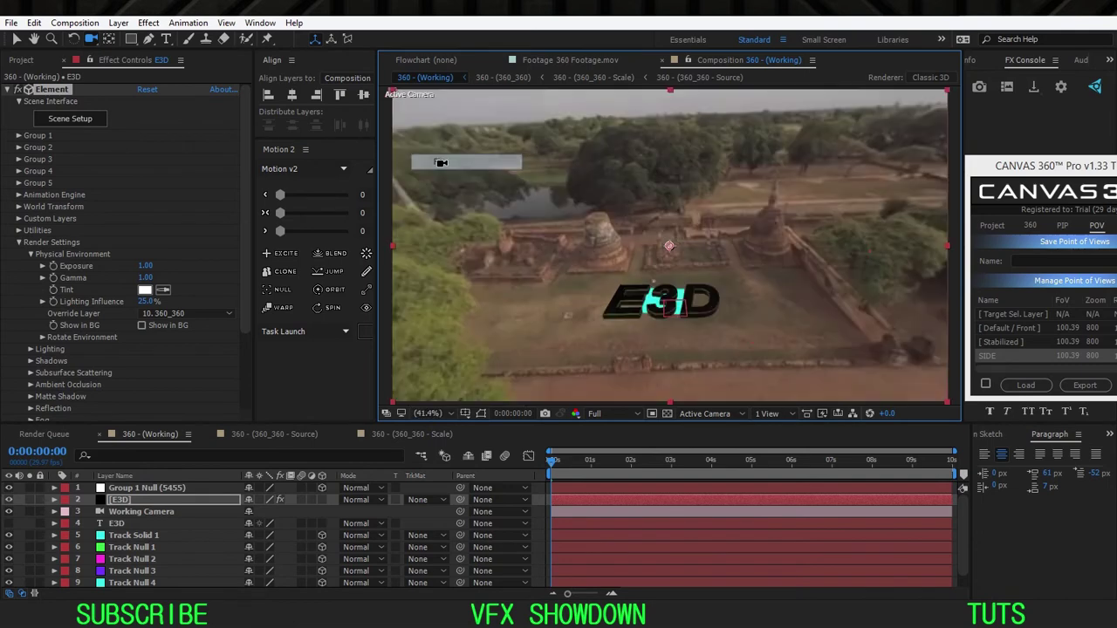
Step: Hide the Track Solid 1 layer in the working composition
{"action": "left_click", "coordinate": [113, 536]}
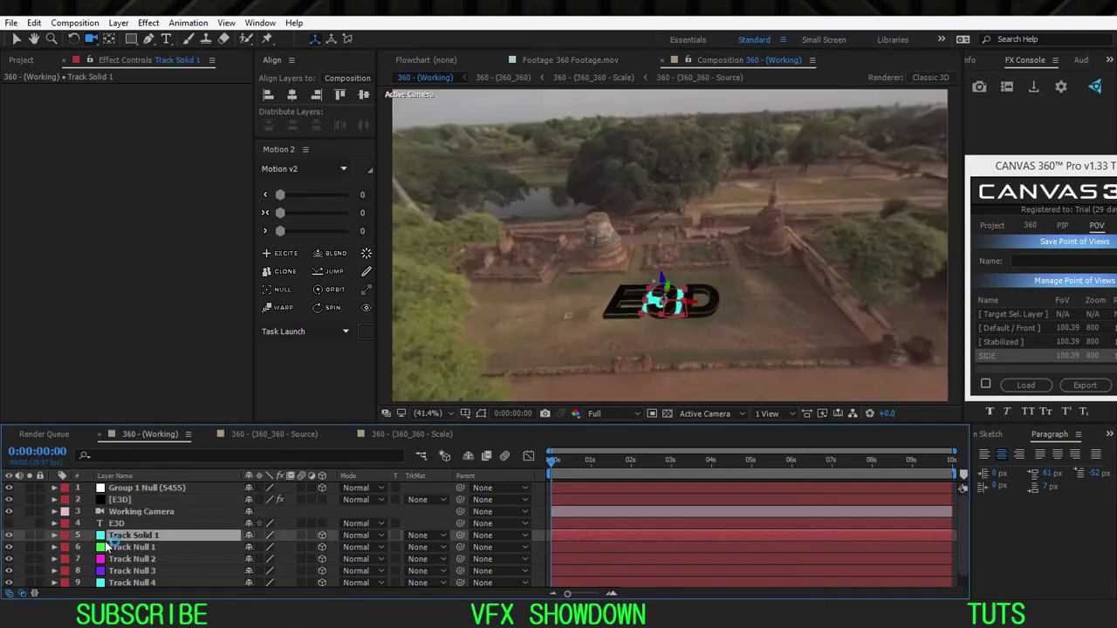
{"action": "left_click", "coordinate": [10, 536]}
{"action": "scroll", "coordinate": [634, 321], "scroll_direction": "up", "scroll_amount": 1}
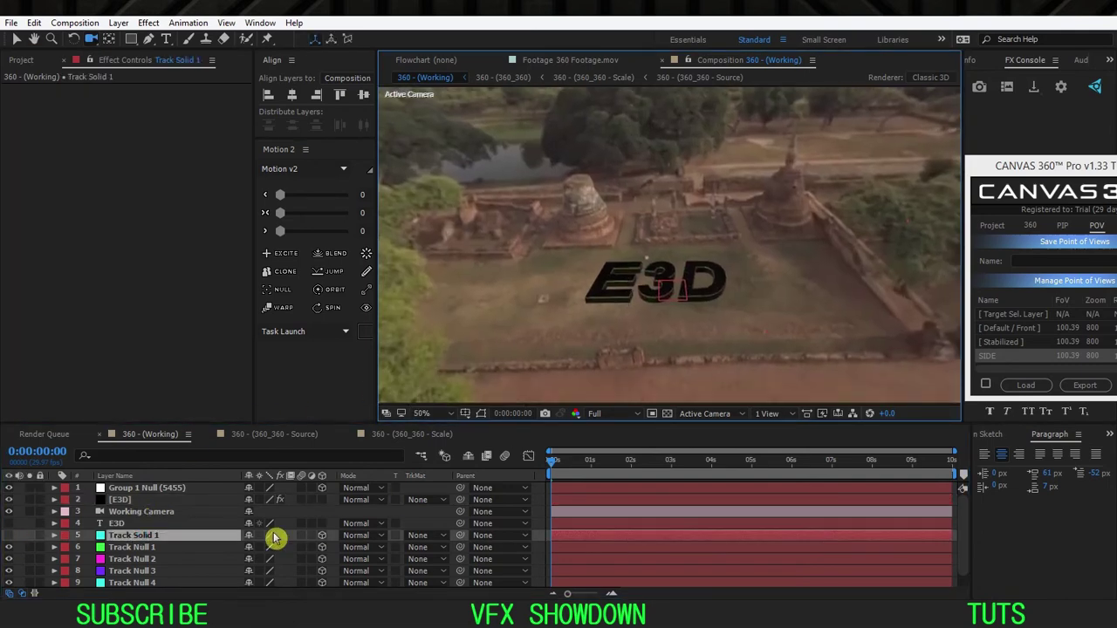
Step: Set the ambient occlusion mode of the E3D layer's Element effect to Ray-Traced
{"action": "left_click", "coordinate": [166, 500]}
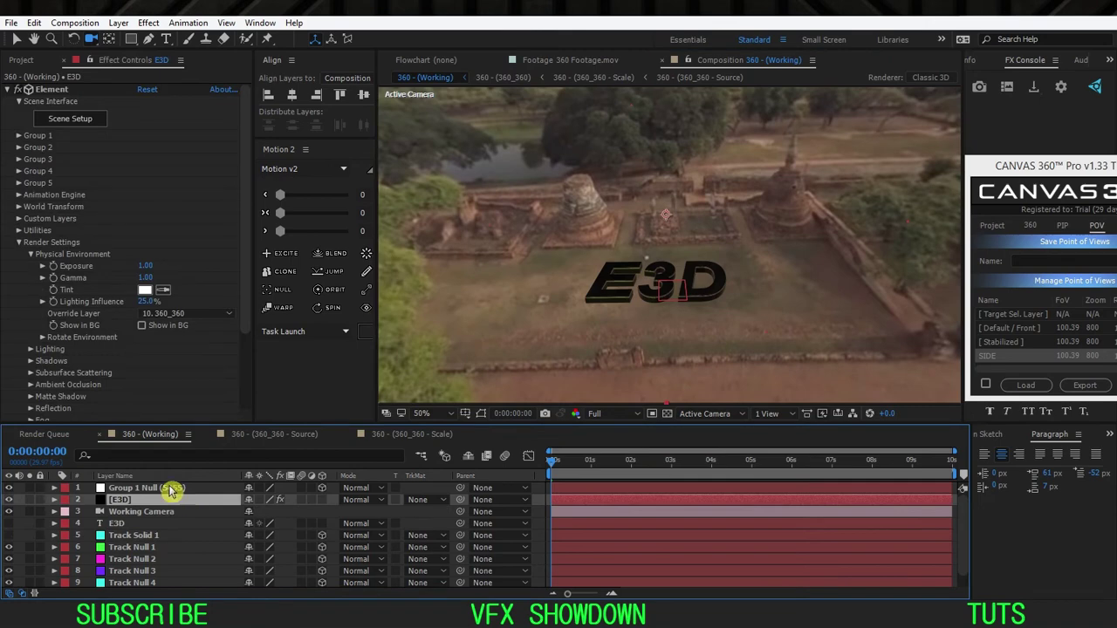
{"action": "left_click", "coordinate": [31, 254]}
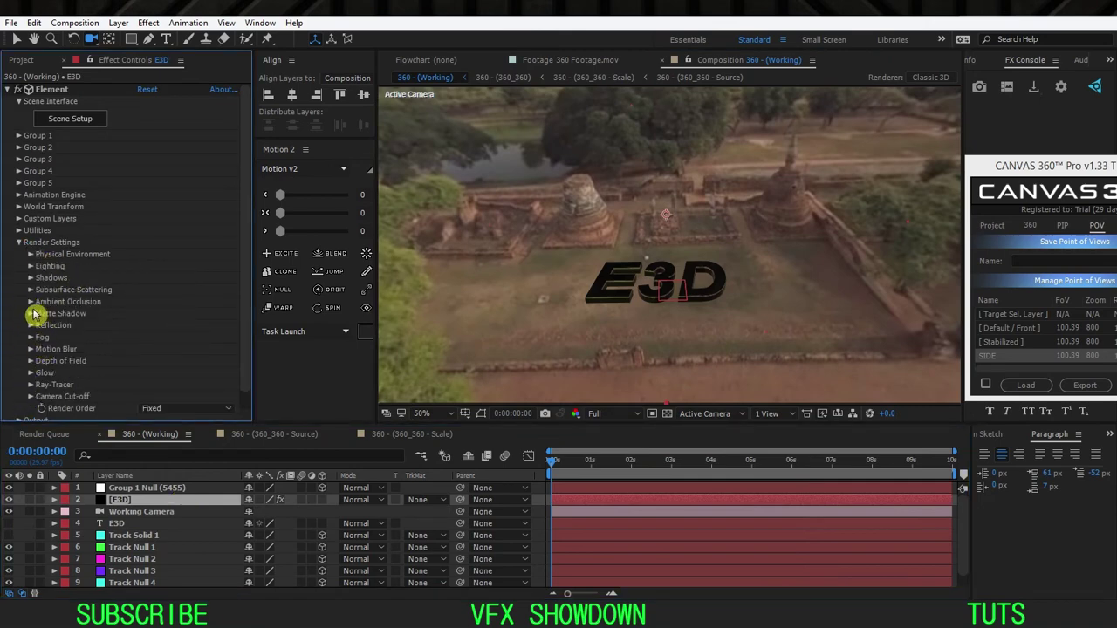
{"action": "left_click", "coordinate": [30, 301]}
{"action": "scroll", "coordinate": [112, 340], "scroll_direction": "down", "scroll_amount": 1}
{"action": "left_click", "coordinate": [152, 272]}
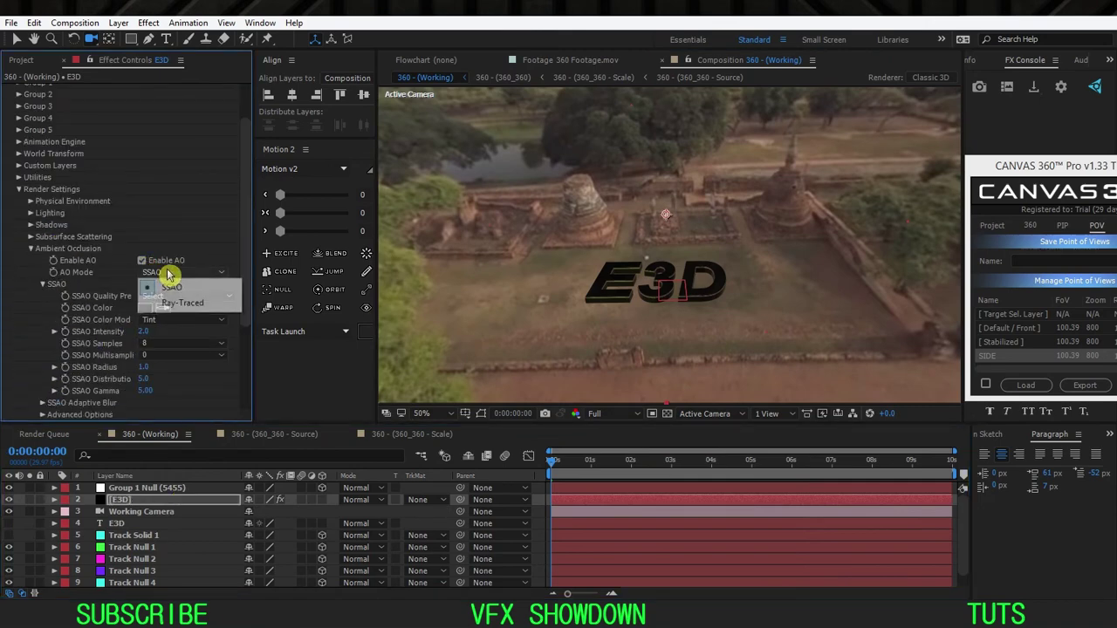
{"action": "left_click", "coordinate": [188, 303]}
{"action": "scroll", "coordinate": [164, 221], "scroll_direction": "down", "scroll_amount": 2}
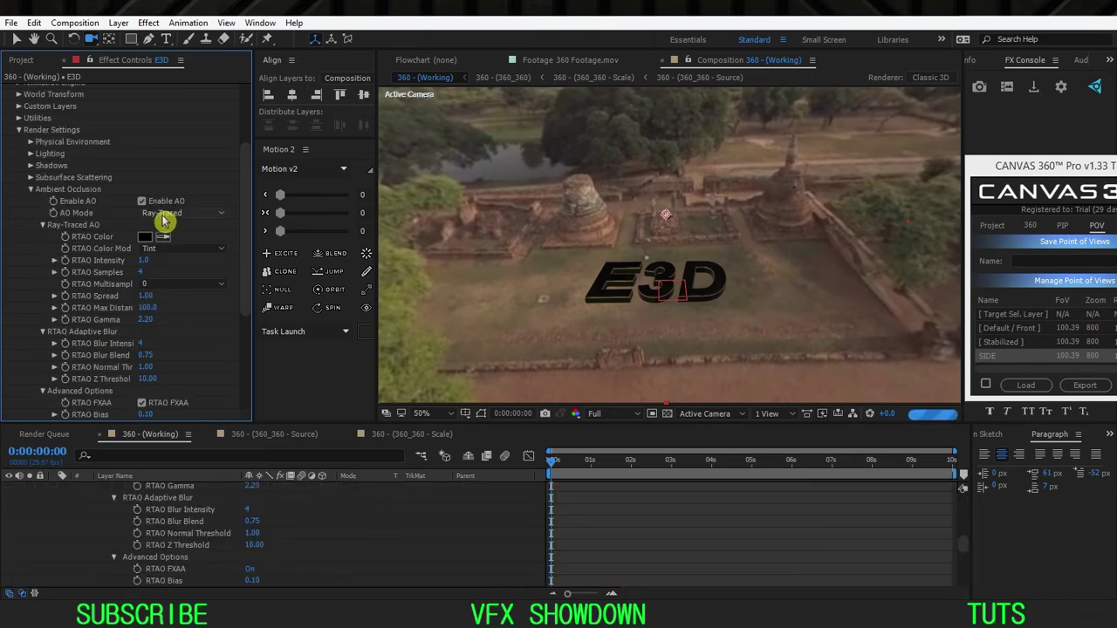
Step: Return the Element effect's ambient occlusion mode to SSAO and collapse its settings
{"action": "scroll", "coordinate": [164, 221], "scroll_direction": "up", "scroll_amount": 3}
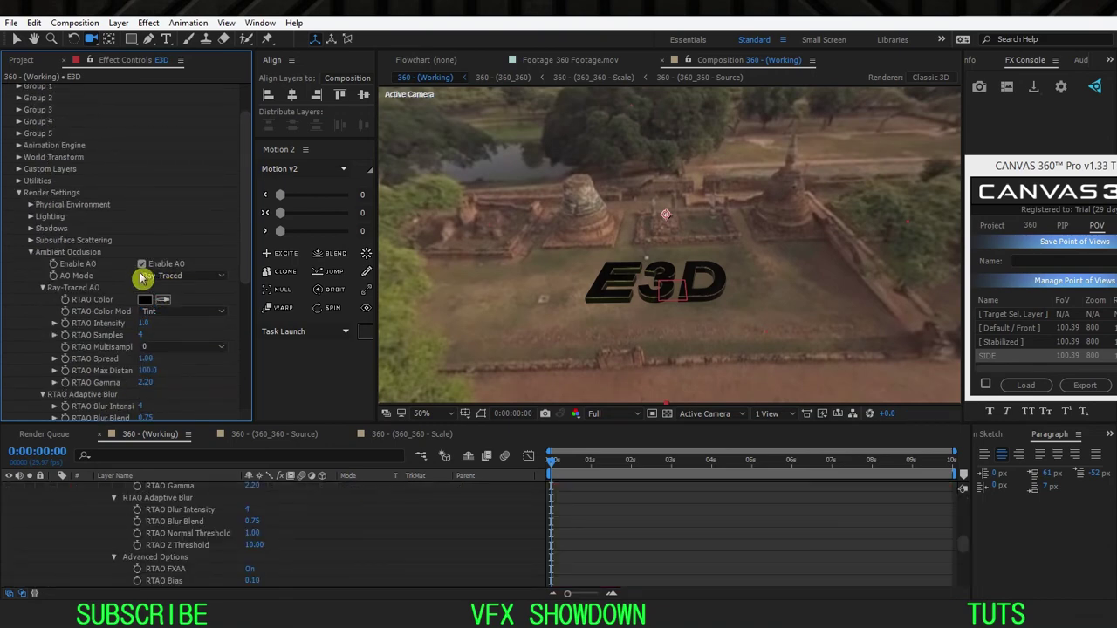
{"action": "left_click", "coordinate": [168, 276]}
{"action": "left_click", "coordinate": [171, 289]}
{"action": "scroll", "coordinate": [149, 200], "scroll_direction": "down", "scroll_amount": 2}
{"action": "scroll", "coordinate": [219, 221], "scroll_direction": "up", "scroll_amount": 5}
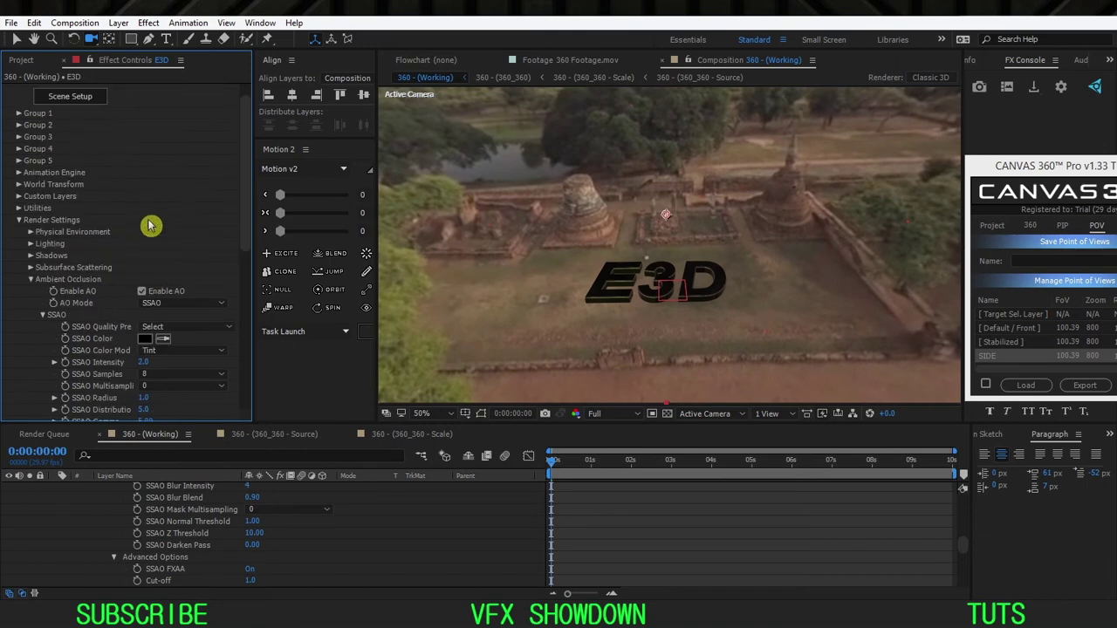
{"action": "left_click", "coordinate": [30, 280]}
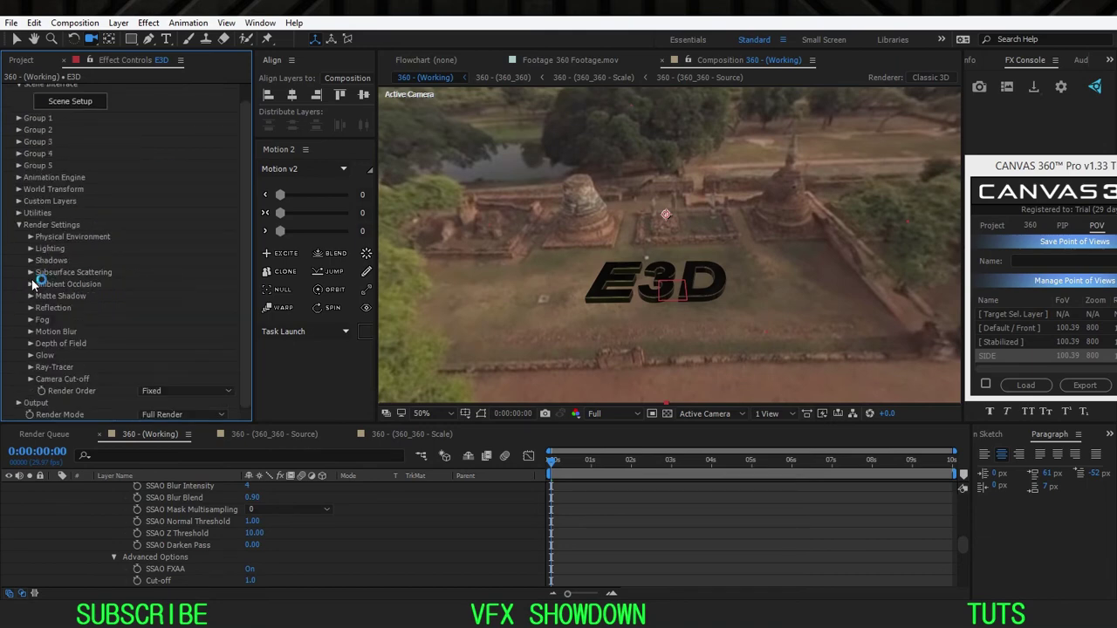
Step: Turn on Enhanced Multisampling in the Element effect's output settings
{"action": "scroll", "coordinate": [34, 271], "scroll_direction": "up", "scroll_amount": 1}
{"action": "left_click", "coordinate": [18, 242]}
{"action": "left_click", "coordinate": [18, 254]}
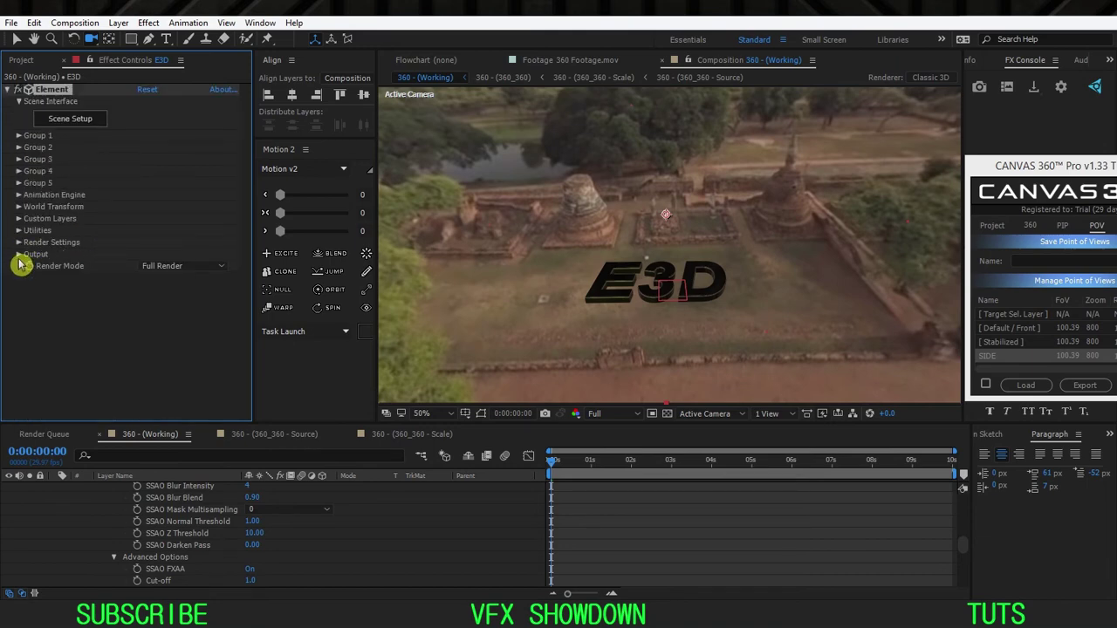
{"action": "scroll", "coordinate": [99, 319], "scroll_direction": "down", "scroll_amount": 1}
{"action": "left_click", "coordinate": [31, 320]}
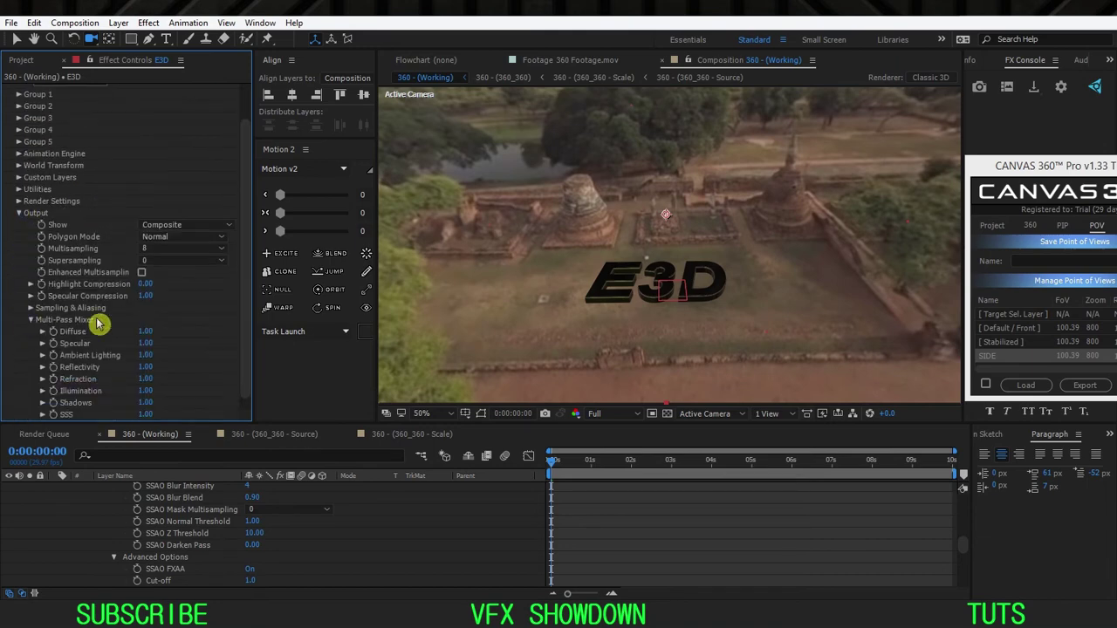
{"action": "left_click", "coordinate": [143, 273]}
{"action": "scroll", "coordinate": [70, 330], "scroll_direction": "up", "scroll_amount": 1}
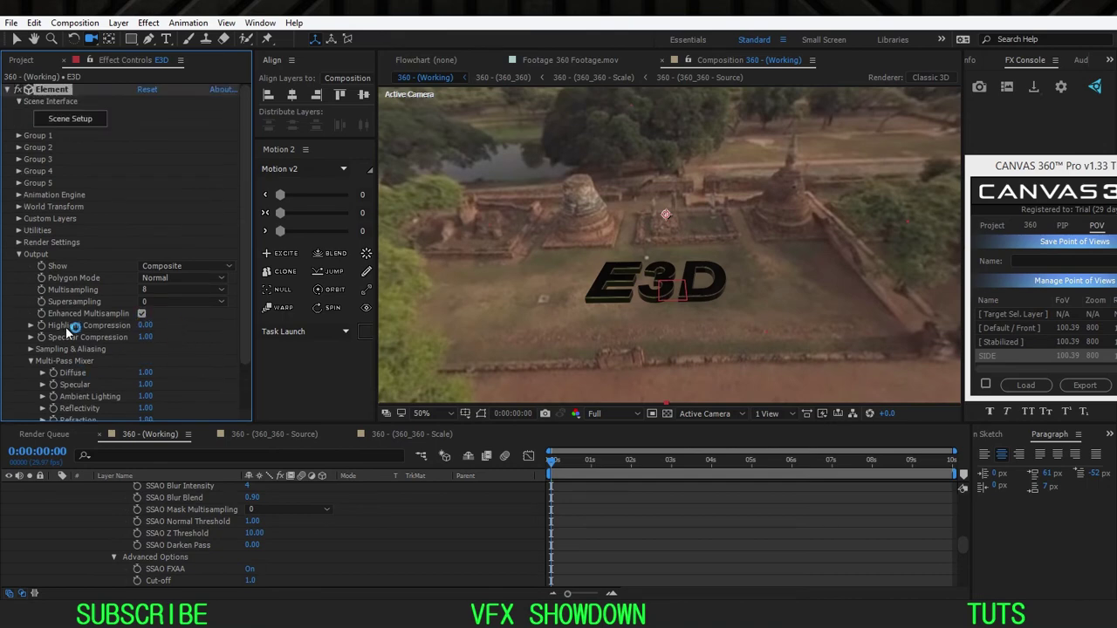
{"action": "left_click", "coordinate": [20, 255]}
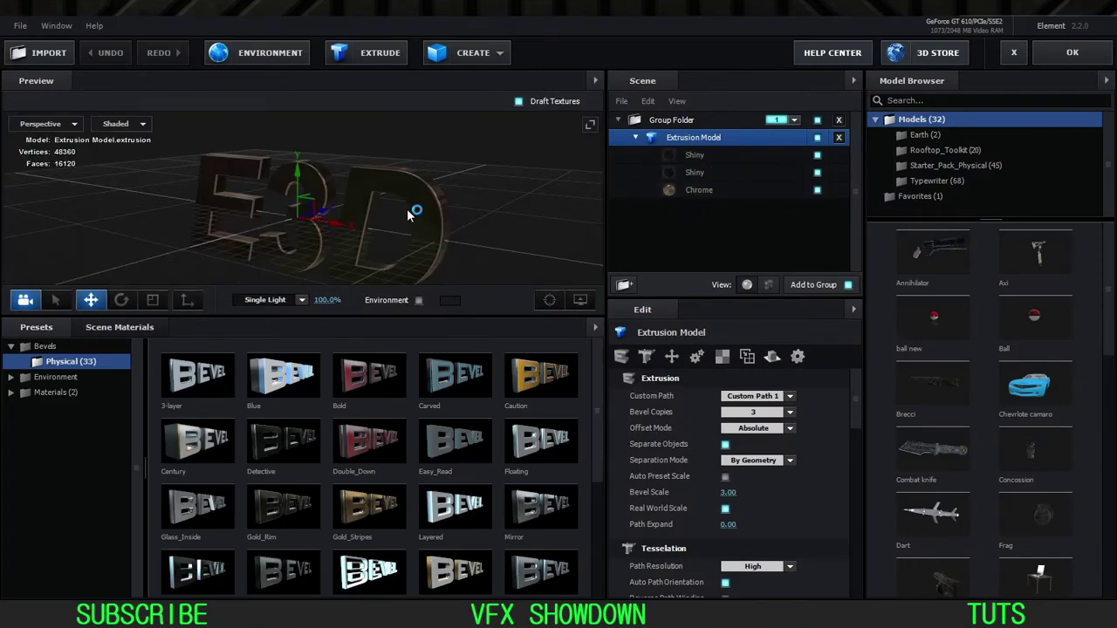
Step: Show the environment in the Element scene preview, then enlarge the preview area and frame the whole E3D text
{"action": "left_click", "coordinate": [419, 299]}
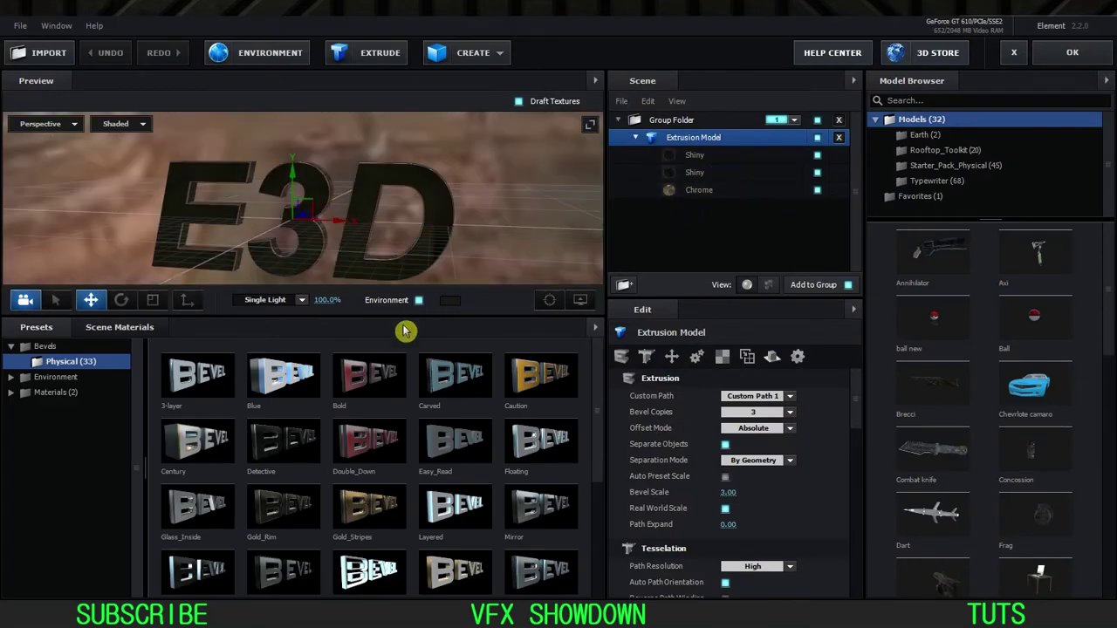
{"action": "left_click_drag", "start_coordinate": [419, 316], "coordinate": [400, 431]}
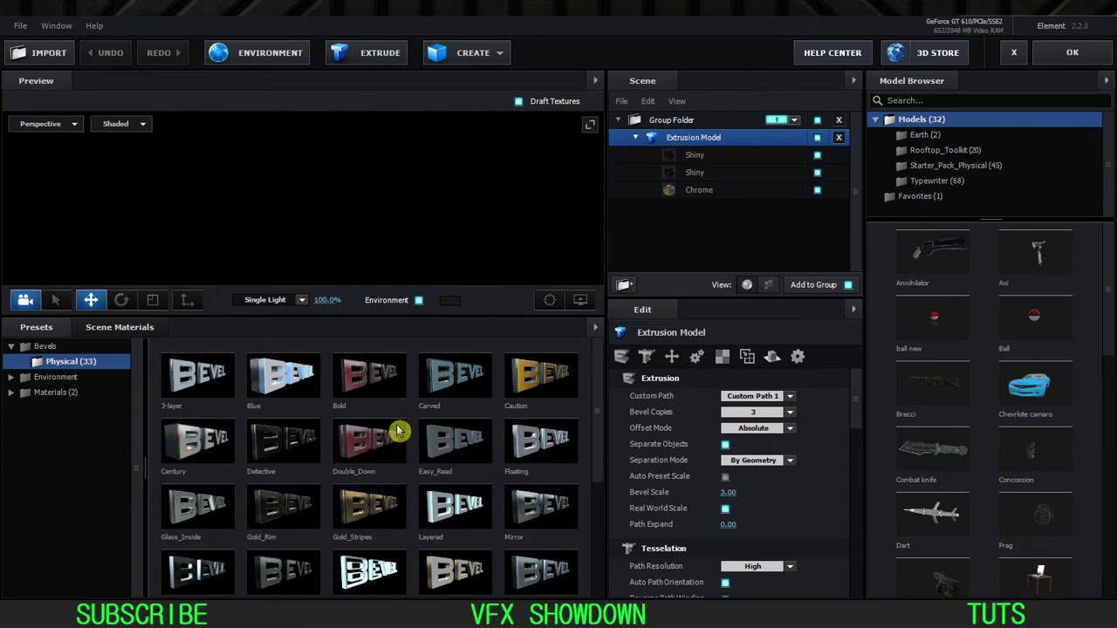
{"action": "mouse_move", "coordinate": [407, 326]}
{"action": "left_mouse_down"}
{"action": "mouse_move", "coordinate": [454, 324]}
{"action": "mouse_move", "coordinate": [424, 337]}
{"action": "mouse_move", "coordinate": [422, 279]}
{"action": "mouse_move", "coordinate": [453, 333]}
{"action": "mouse_move", "coordinate": [448, 364]}
{"action": "mouse_move", "coordinate": [405, 356]}
{"action": "mouse_move", "coordinate": [419, 344]}
{"action": "left_mouse_up"}
{"action": "scroll", "coordinate": [443, 291], "scroll_direction": "down", "scroll_amount": 3}
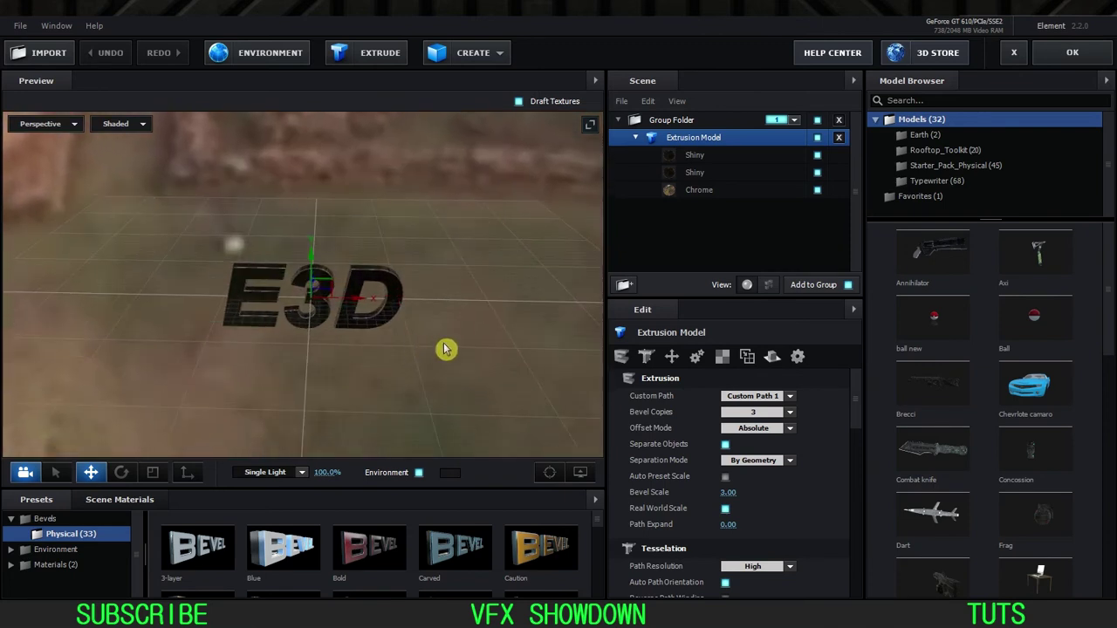
Step: Toggle the visibility of the extrusion's two Shiny materials to identify which part of the text each one covers
{"action": "left_click", "coordinate": [681, 191]}
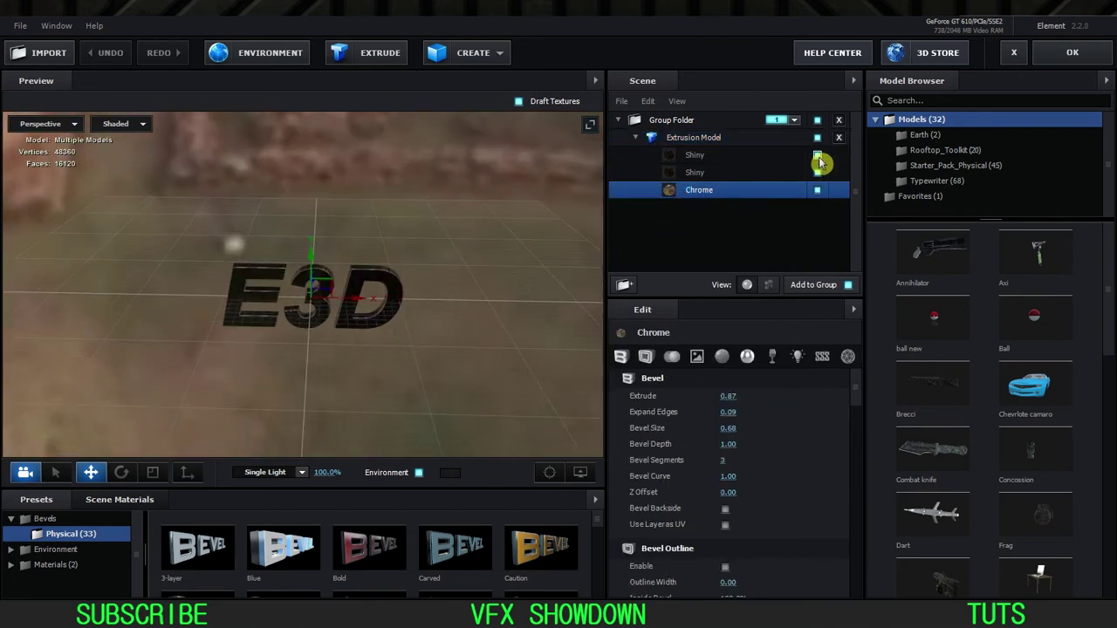
{"action": "left_click", "coordinate": [818, 155]}
{"action": "left_click", "coordinate": [818, 157]}
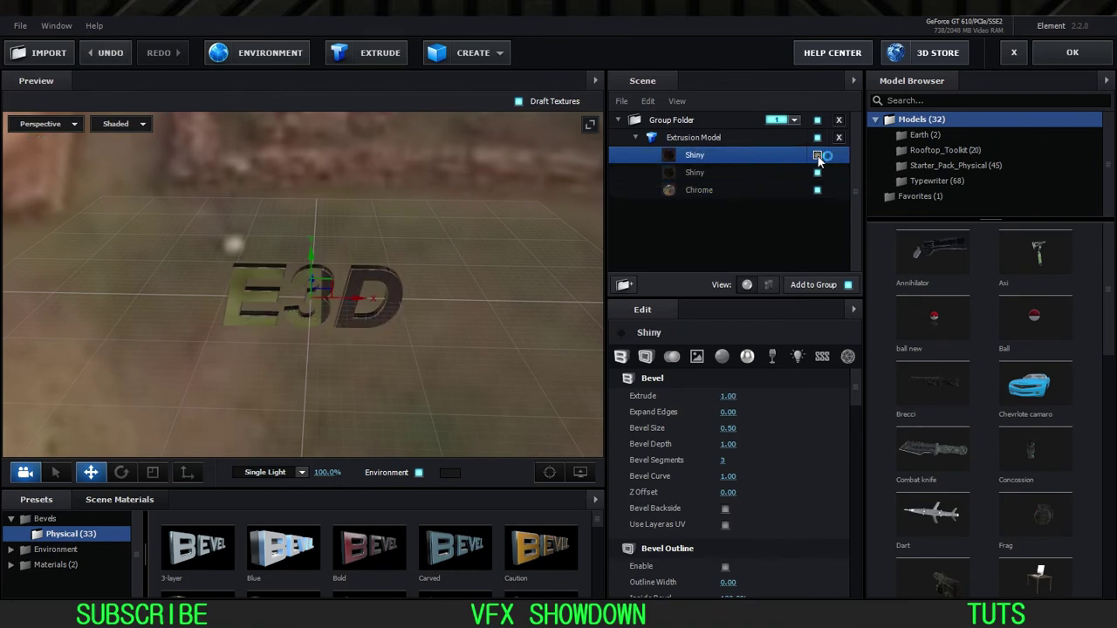
{"action": "left_click", "coordinate": [739, 176]}
{"action": "left_click", "coordinate": [818, 174]}
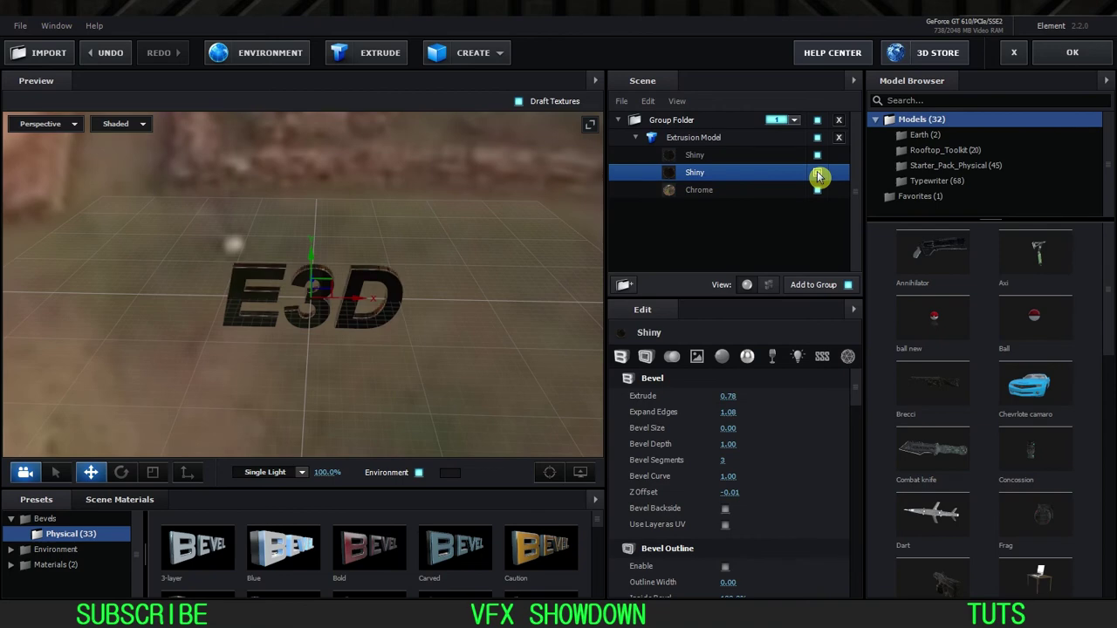
{"action": "left_click", "coordinate": [818, 156]}
{"action": "left_click", "coordinate": [818, 156]}
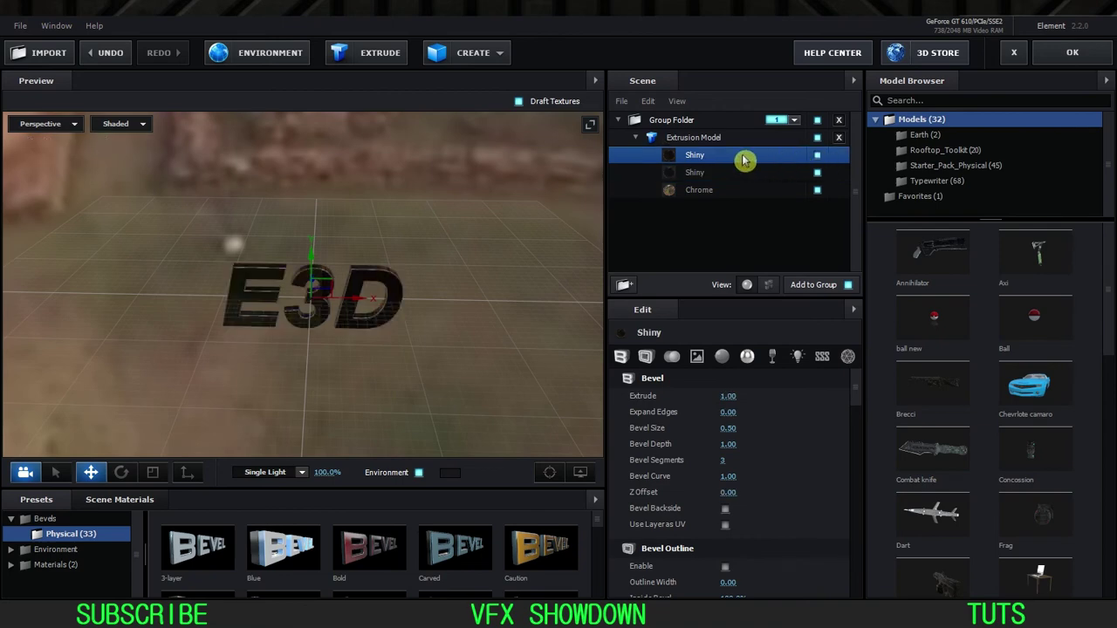
Step: Set the reflectivity intensity of the first Shiny material to 70% and apply the scene changes
{"action": "left_click", "coordinate": [697, 356]}
{"action": "scroll", "coordinate": [665, 495], "scroll_direction": "down", "scroll_amount": 5}
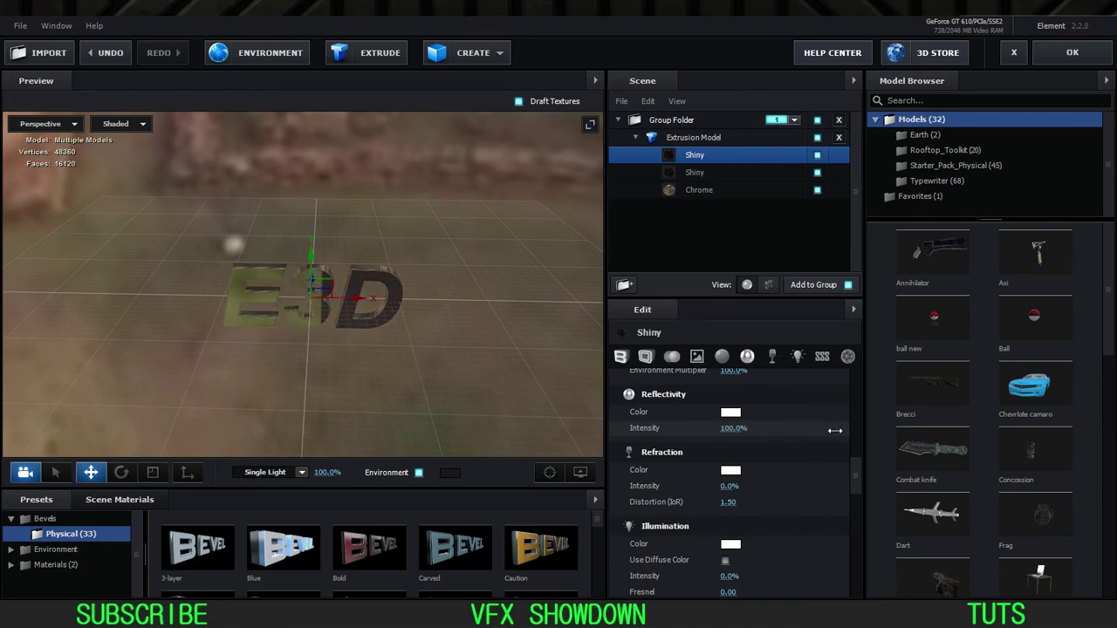
{"action": "left_click", "coordinate": [735, 429]}
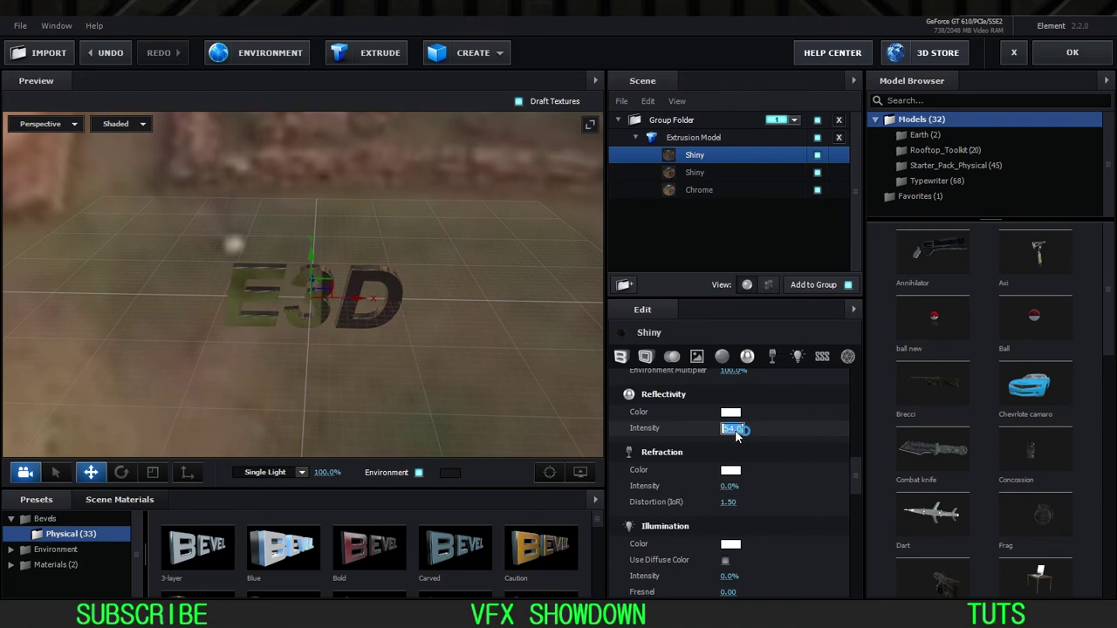
{"action": "type", "text": "80"}
{"action": "key", "text": "Return"}
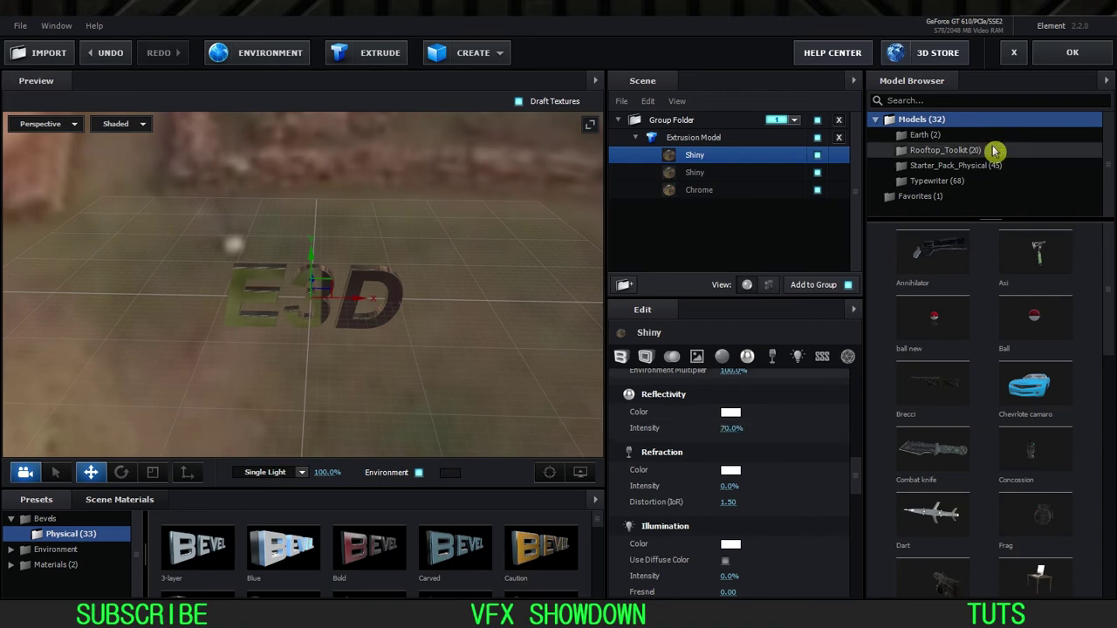
{"action": "left_click", "coordinate": [1075, 54]}
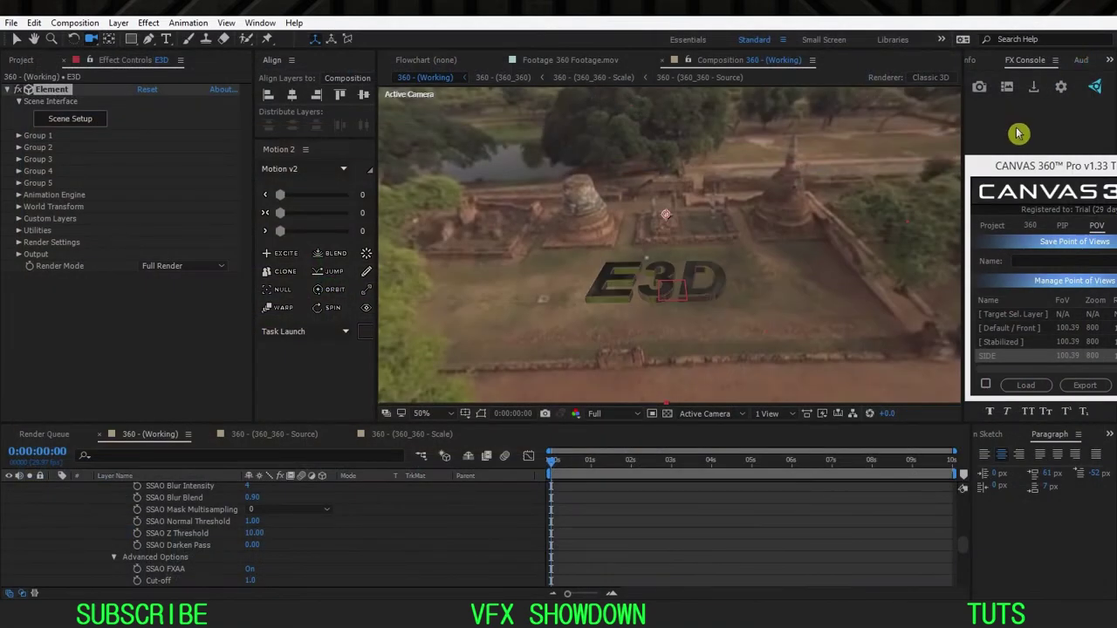
Step: Inspect the E3D text up close in the composition and close the CANVAS 360 Pro window
{"action": "left_click_drag", "start_coordinate": [1030, 168], "coordinate": [311, 150]}
{"action": "scroll", "coordinate": [547, 243], "scroll_direction": "up", "scroll_amount": 1}
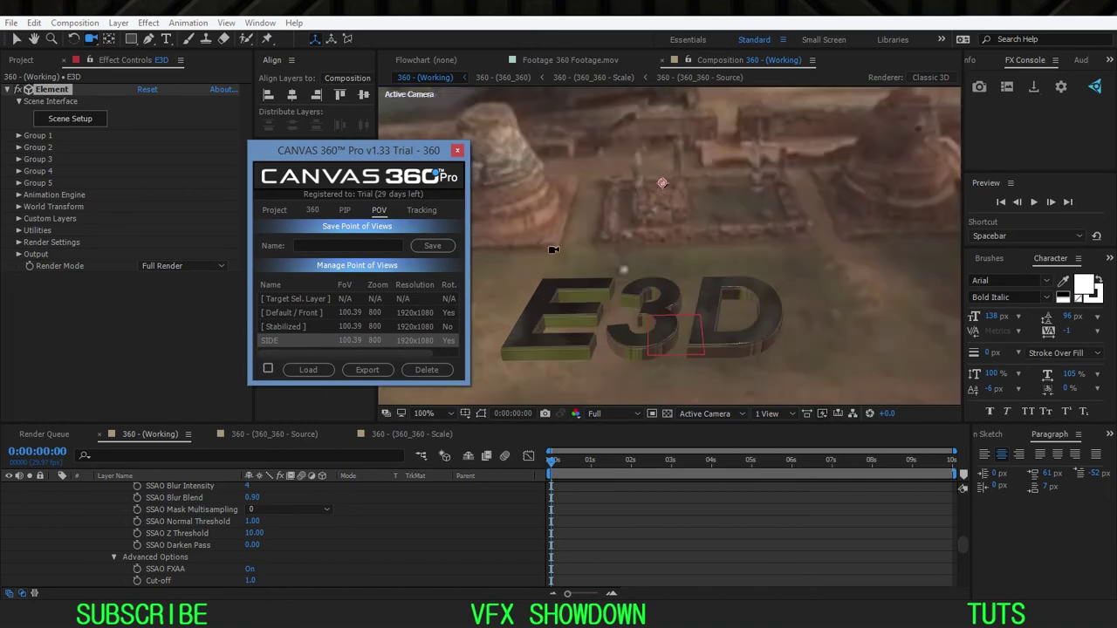
{"action": "left_click_drag", "start_coordinate": [553, 249], "coordinate": [637, 261]}
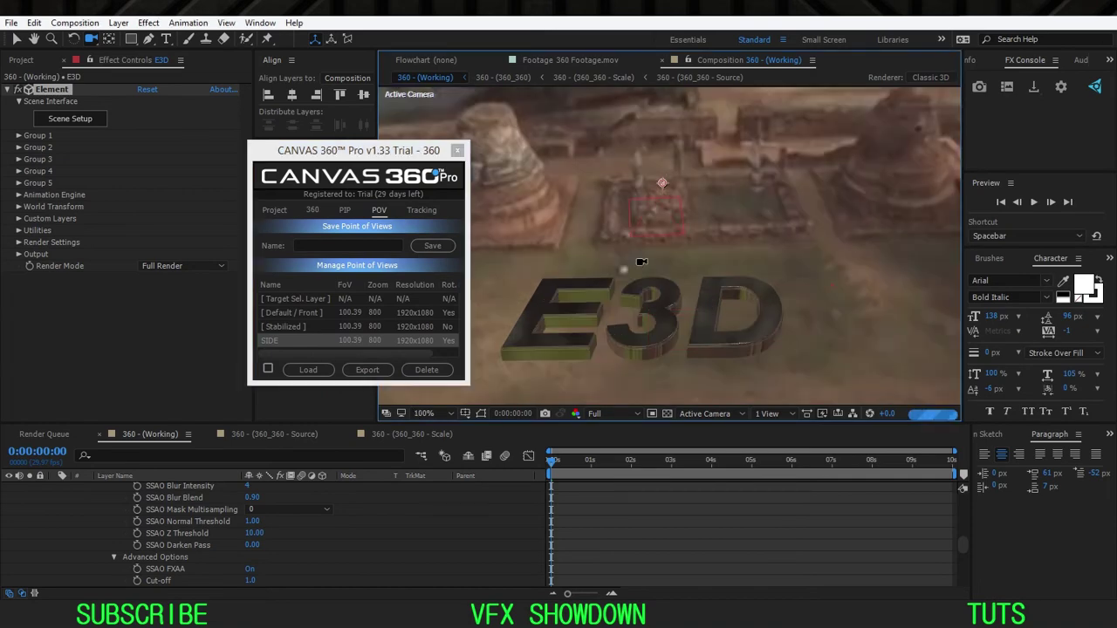
{"action": "left_click", "coordinate": [457, 150]}
Step: Reopen the Element scene setup and add a plane model to the group folder
{"action": "left_click", "coordinate": [77, 118]}
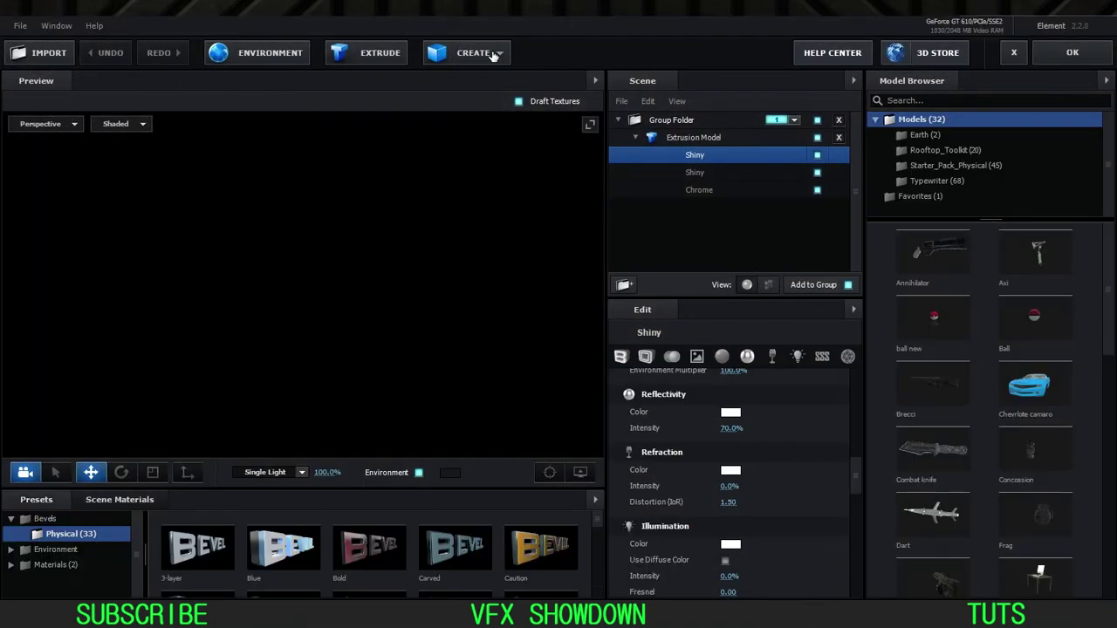
{"action": "left_click", "coordinate": [494, 55]}
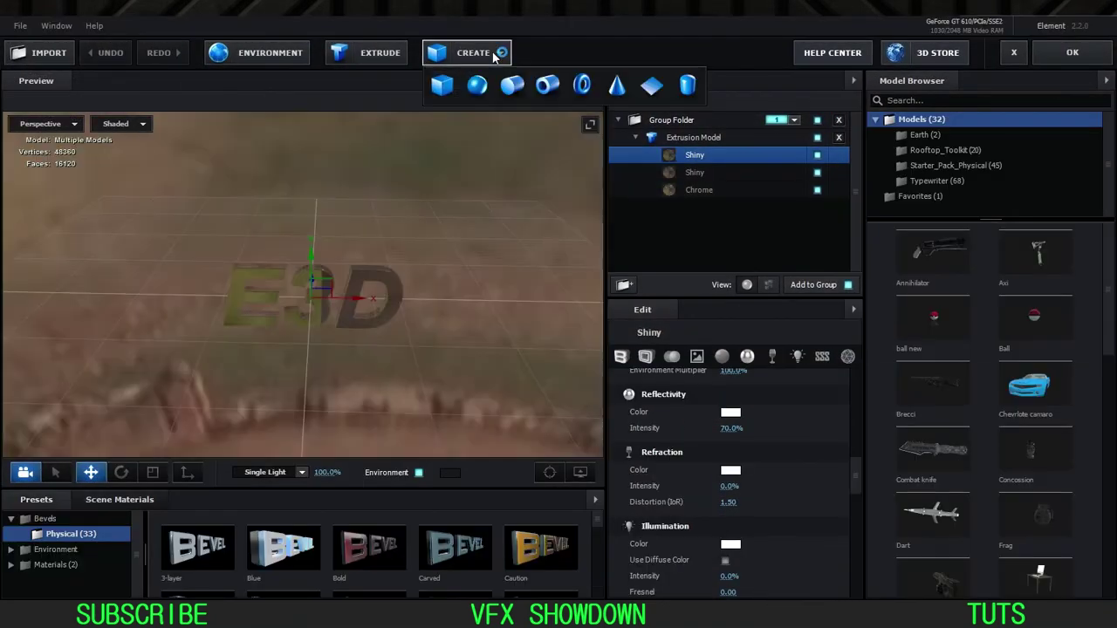
{"action": "left_click", "coordinate": [653, 88]}
{"action": "left_click_drag", "start_coordinate": [460, 292], "coordinate": [376, 316]}
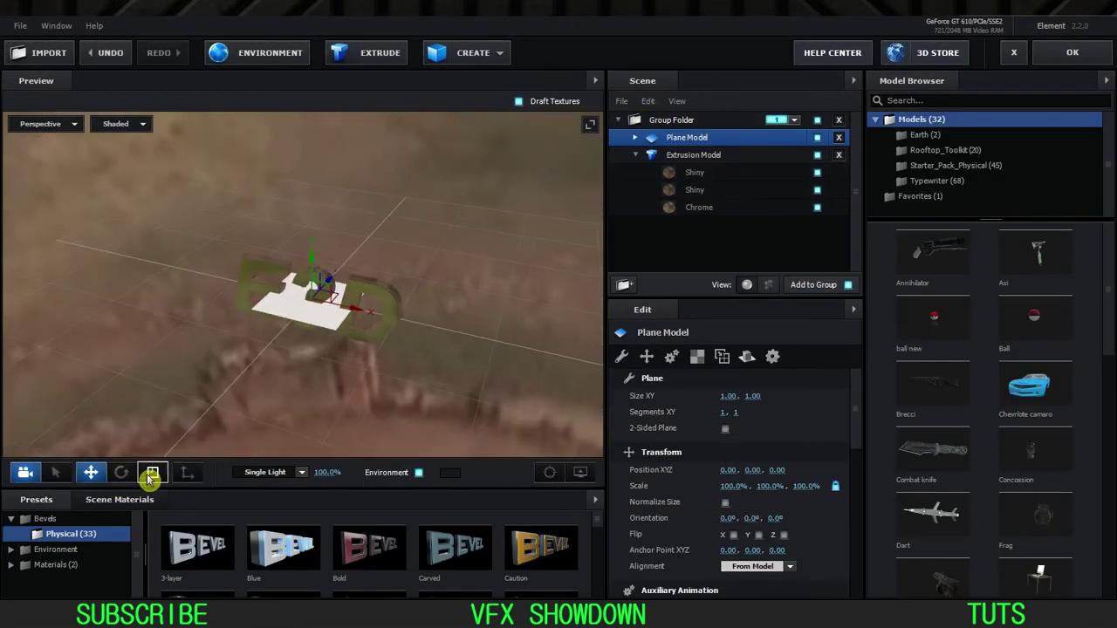
Step: Rotate the plane model to an X orientation of 270°
{"action": "left_click", "coordinate": [152, 472]}
{"action": "left_click", "coordinate": [121, 472]}
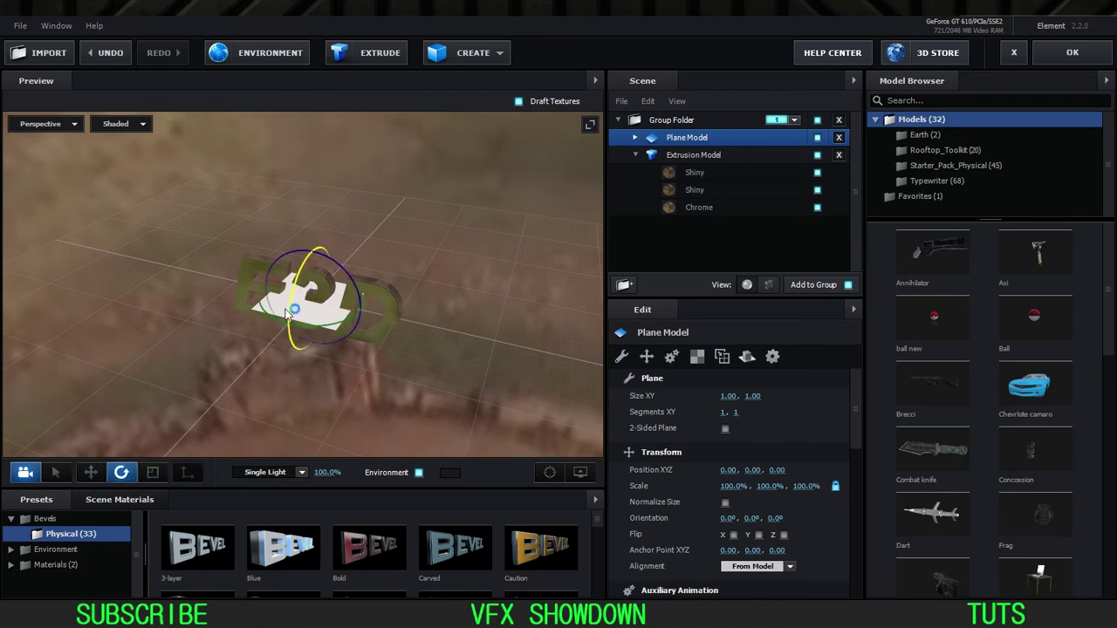
{"action": "left_click_drag", "start_coordinate": [287, 316], "coordinate": [254, 401]}
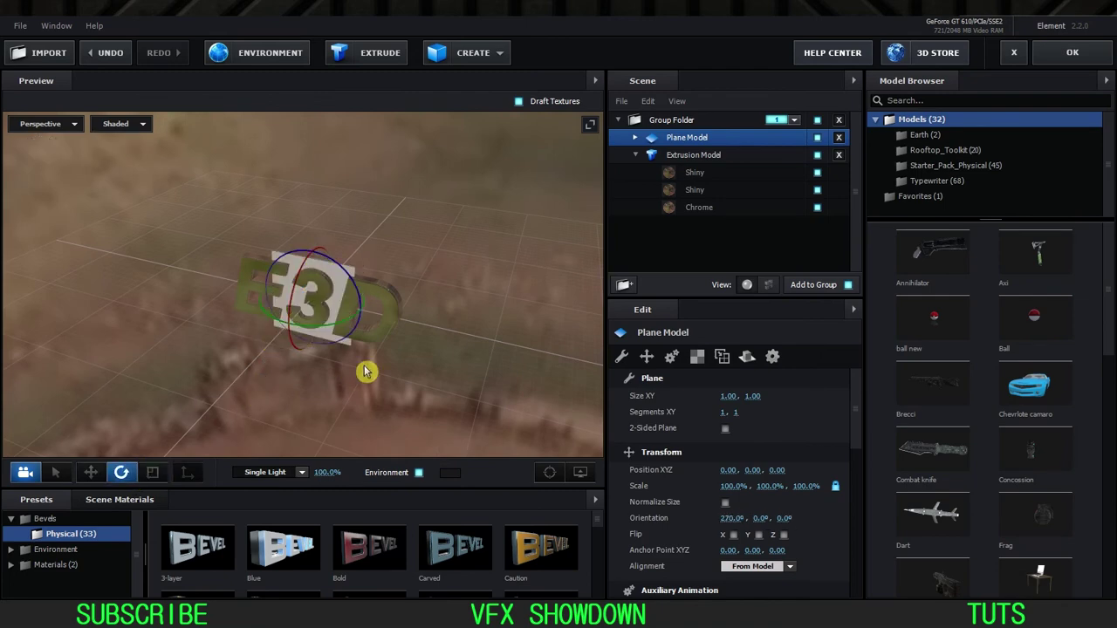
Step: Move the plane model along Z to 0.06 so it sits behind the E3D text
{"action": "left_click_drag", "start_coordinate": [370, 374], "coordinate": [253, 397]}
{"action": "left_click", "coordinate": [91, 473]}
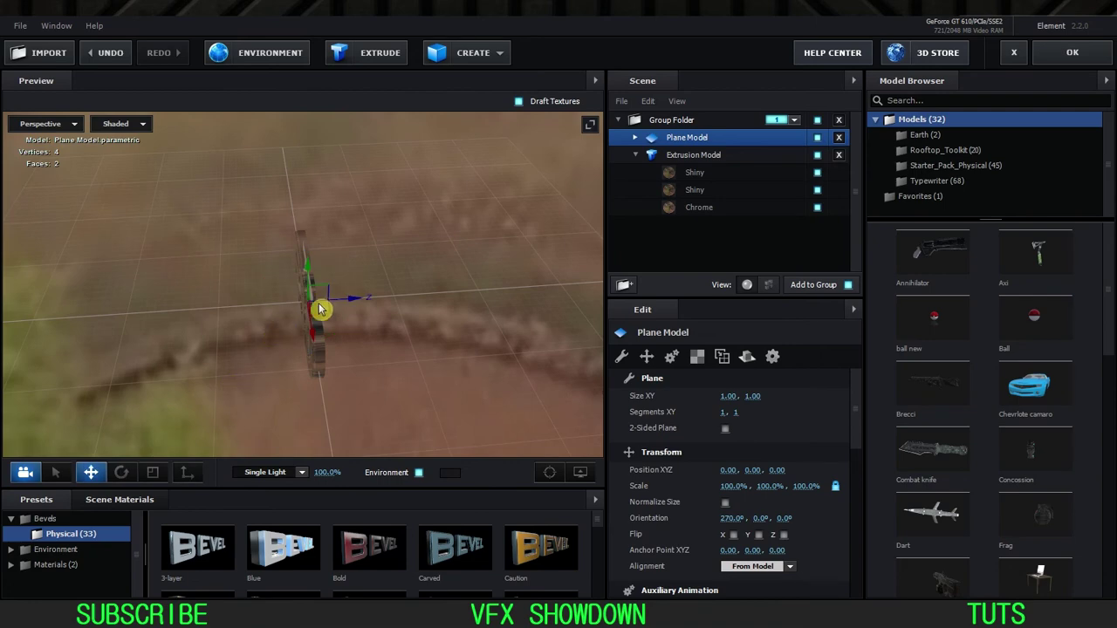
{"action": "left_click_drag", "start_coordinate": [354, 304], "coordinate": [501, 320]}
Step: Scale the plane model to about 323% in X and 222.8% in Z so it extends well beyond the text
{"action": "left_click", "coordinate": [152, 472]}
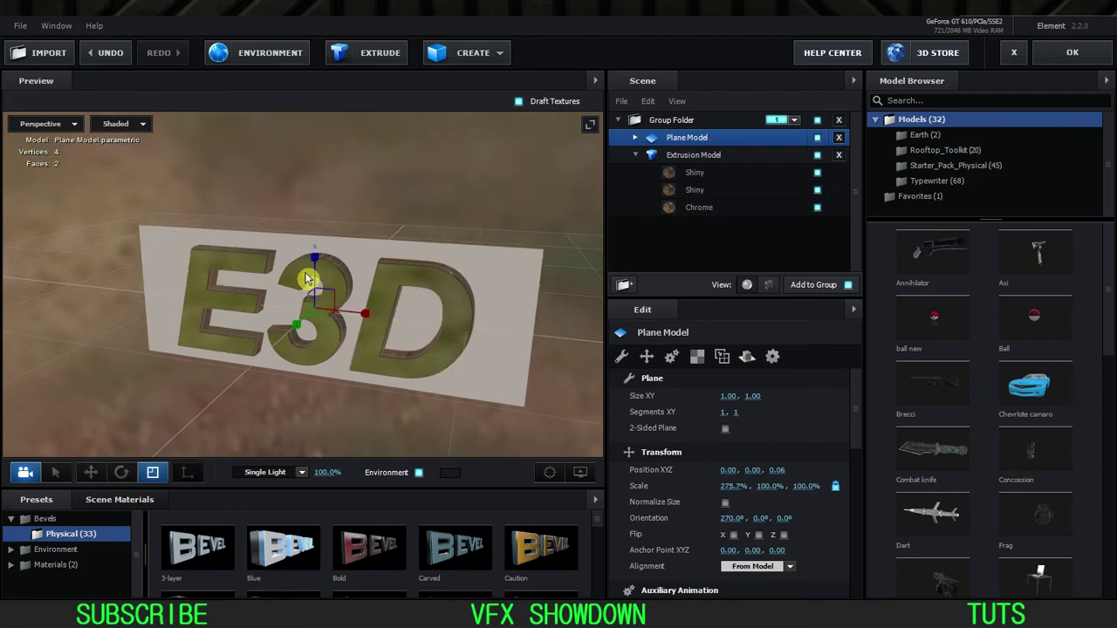
{"action": "left_click_drag", "start_coordinate": [317, 259], "coordinate": [323, 192]}
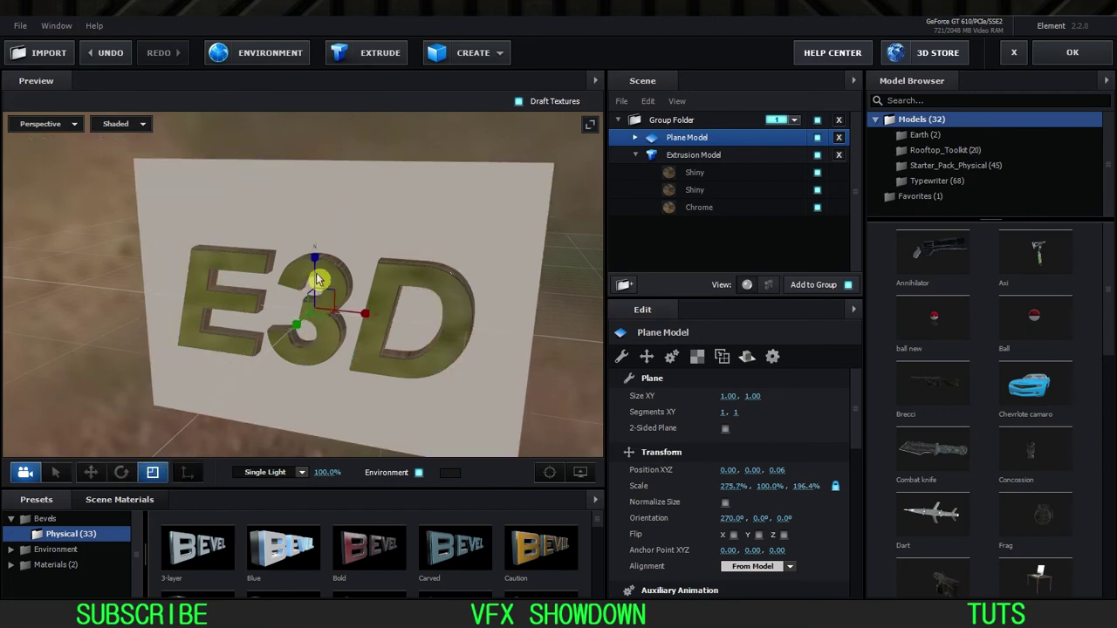
{"action": "left_click_drag", "start_coordinate": [317, 260], "coordinate": [319, 241]}
{"action": "left_click_drag", "start_coordinate": [377, 316], "coordinate": [414, 320]}
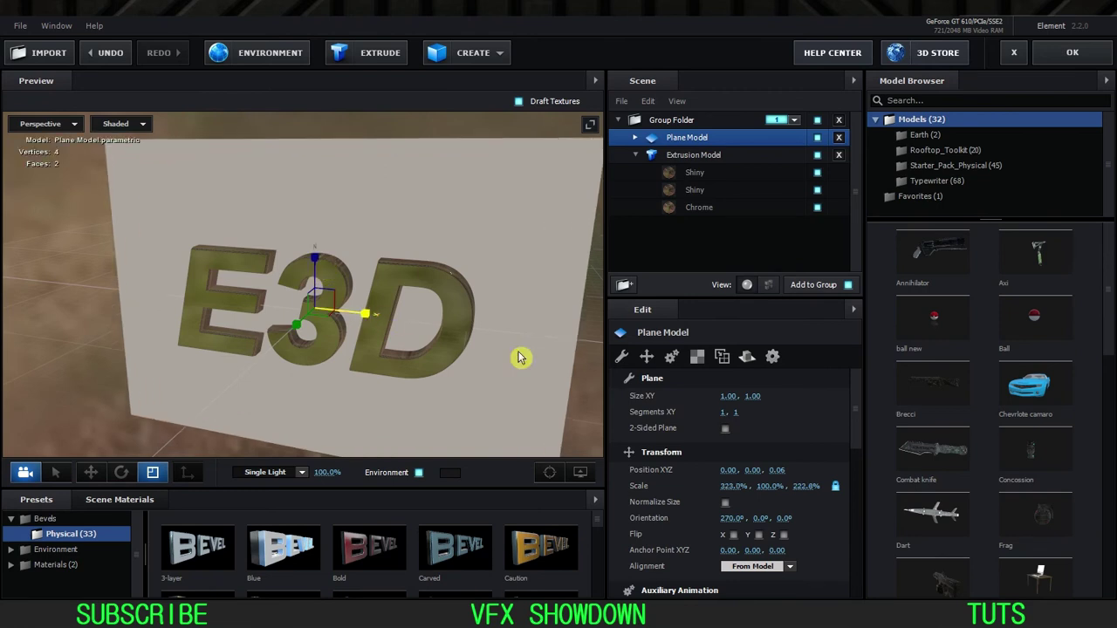
Step: Enable Matte Shadow on the plane model's Default material and apply the scene changes
{"action": "left_click", "coordinate": [635, 155]}
{"action": "left_click", "coordinate": [636, 137]}
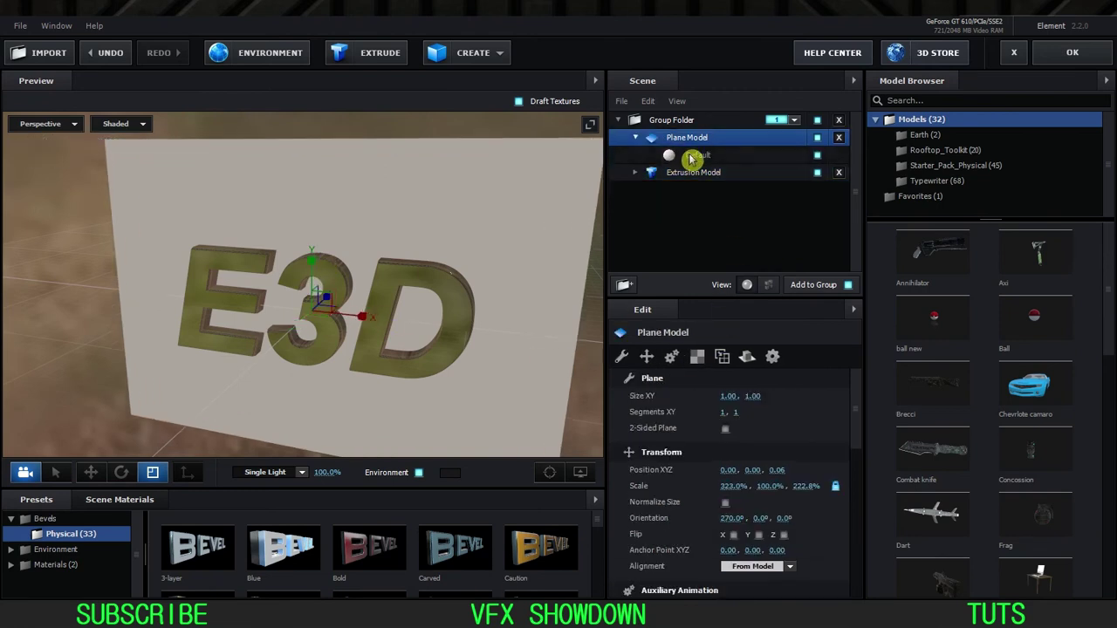
{"action": "left_click", "coordinate": [695, 154]}
{"action": "left_click", "coordinate": [822, 356]}
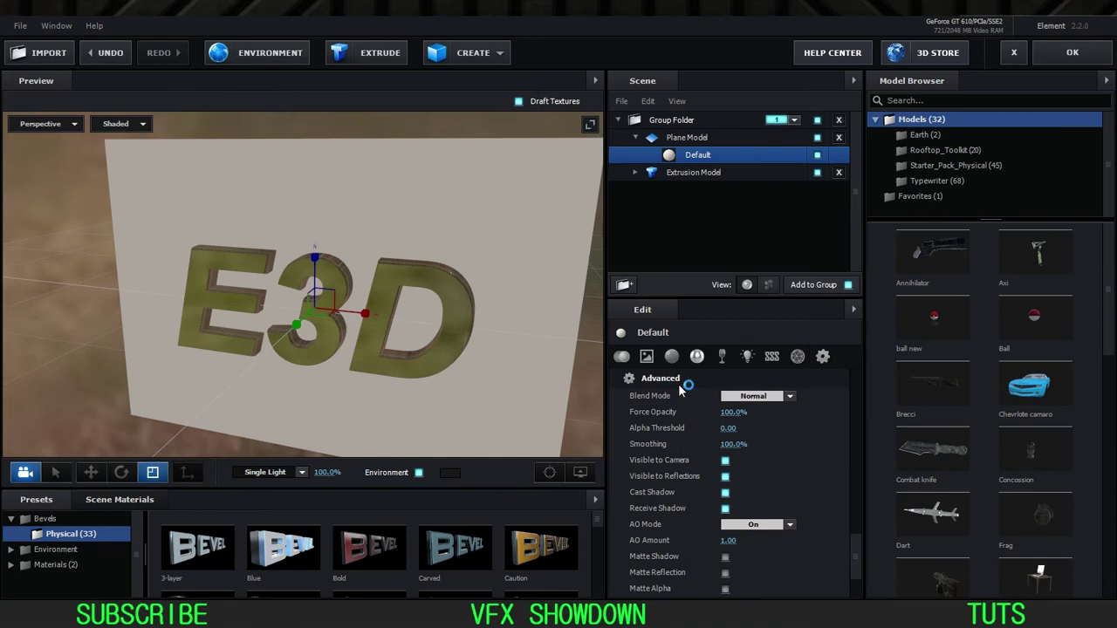
{"action": "scroll", "coordinate": [711, 526], "scroll_direction": "down", "scroll_amount": 1}
{"action": "left_click", "coordinate": [725, 508]}
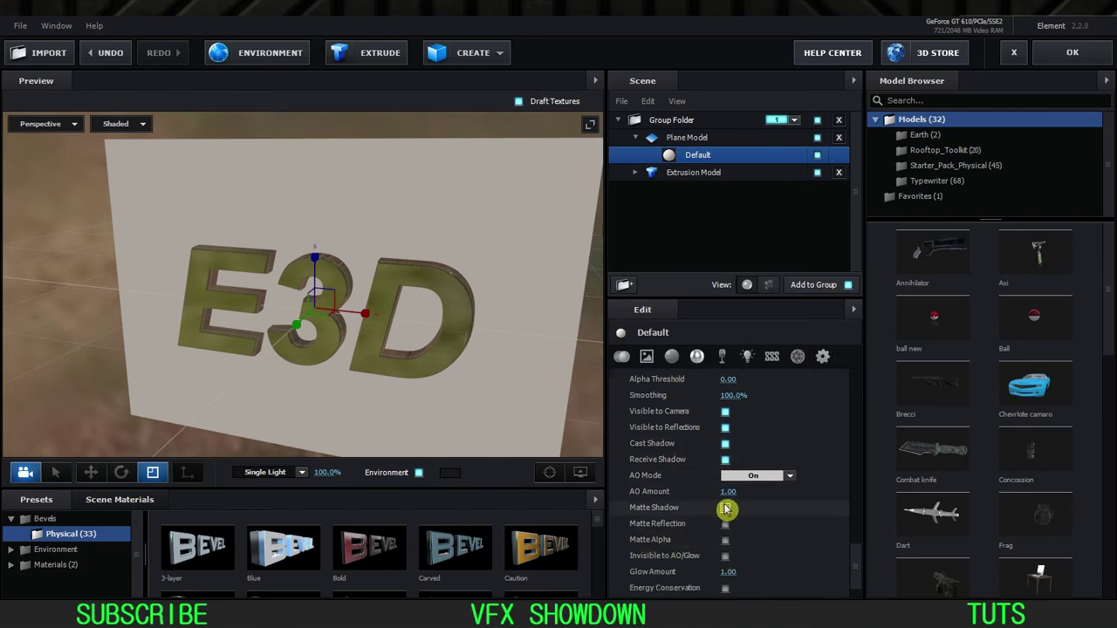
{"action": "left_click", "coordinate": [1070, 55]}
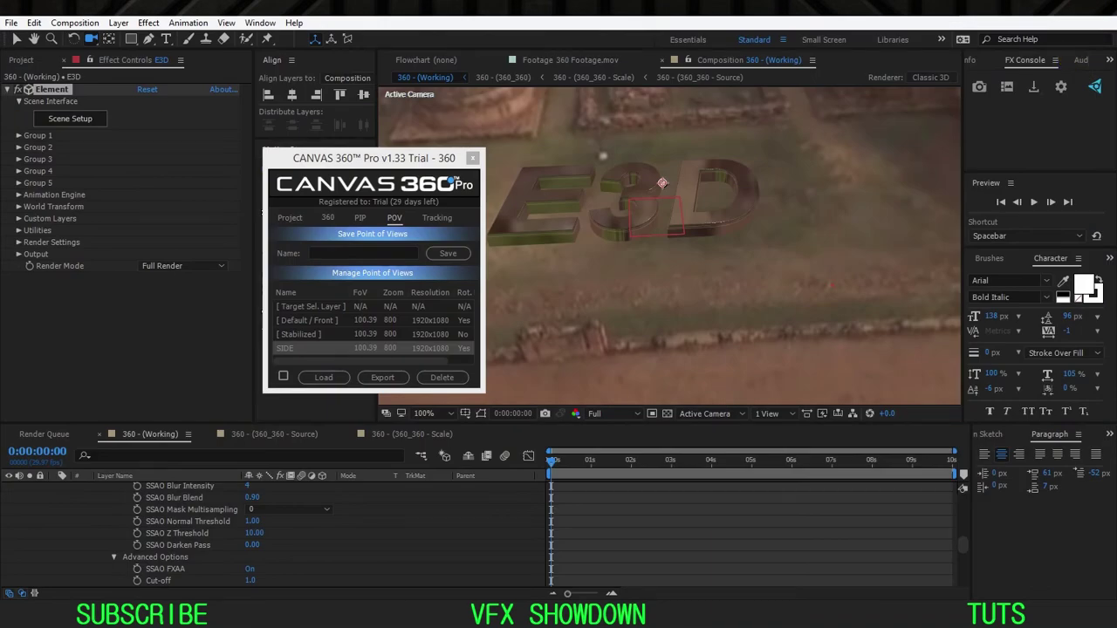
Step: Enable ambient occlusion in Element's render settings, toggling it off and on to compare the effect
{"action": "left_click_drag", "start_coordinate": [390, 172], "coordinate": [397, 172]}
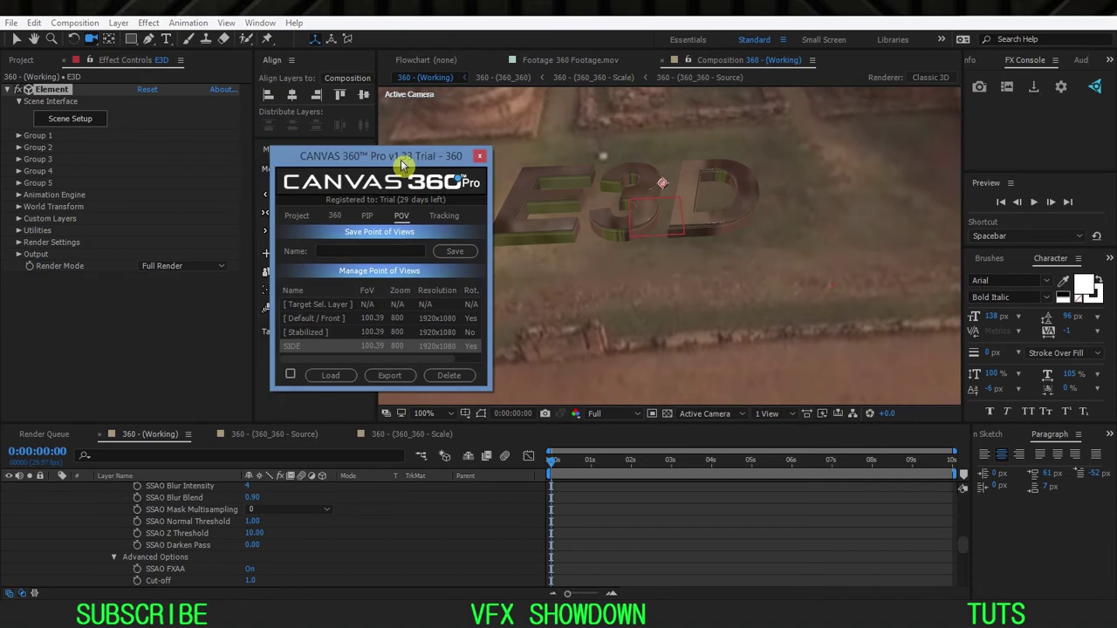
{"action": "left_click", "coordinate": [19, 248]}
{"action": "left_click", "coordinate": [30, 302]}
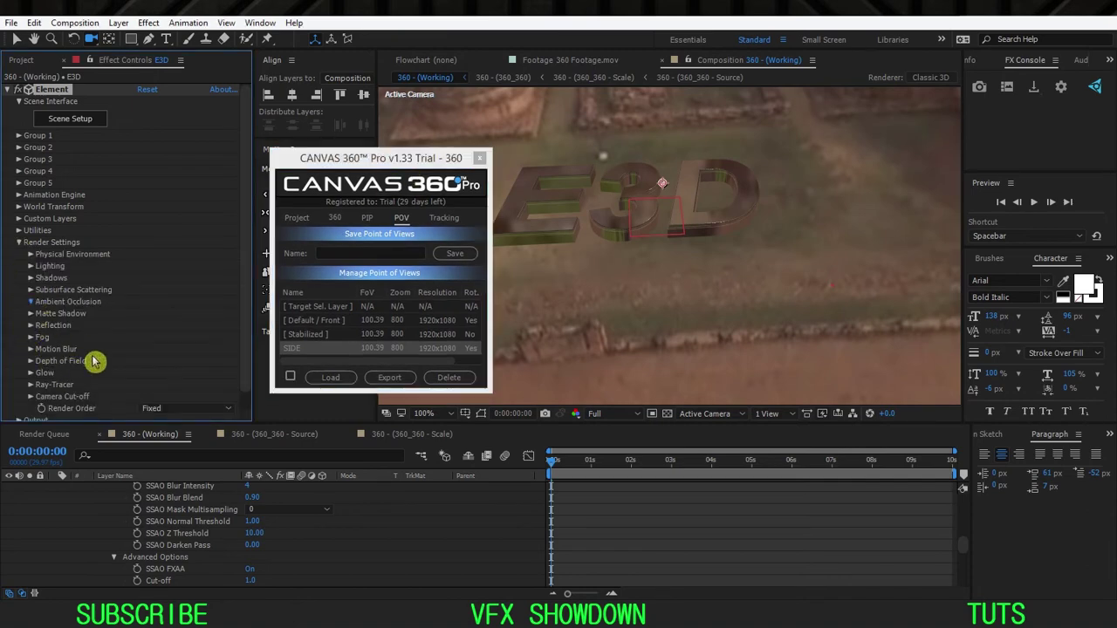
{"action": "scroll", "coordinate": [105, 354], "scroll_direction": "down", "scroll_amount": 5}
{"action": "scroll", "coordinate": [164, 216], "scroll_direction": "up", "scroll_amount": 3}
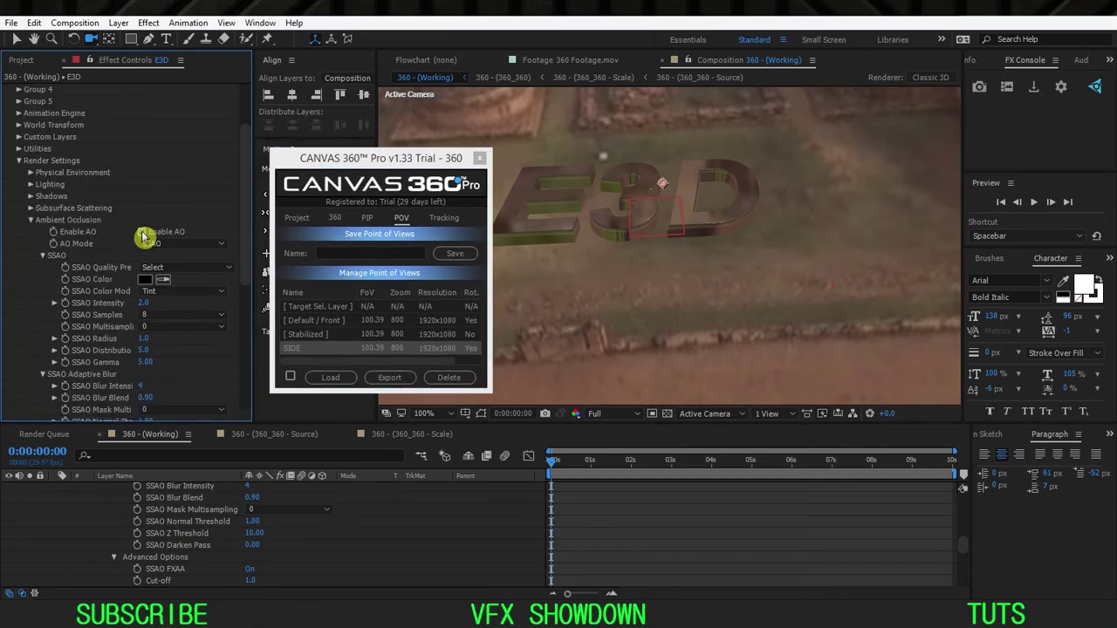
{"action": "left_click", "coordinate": [142, 232]}
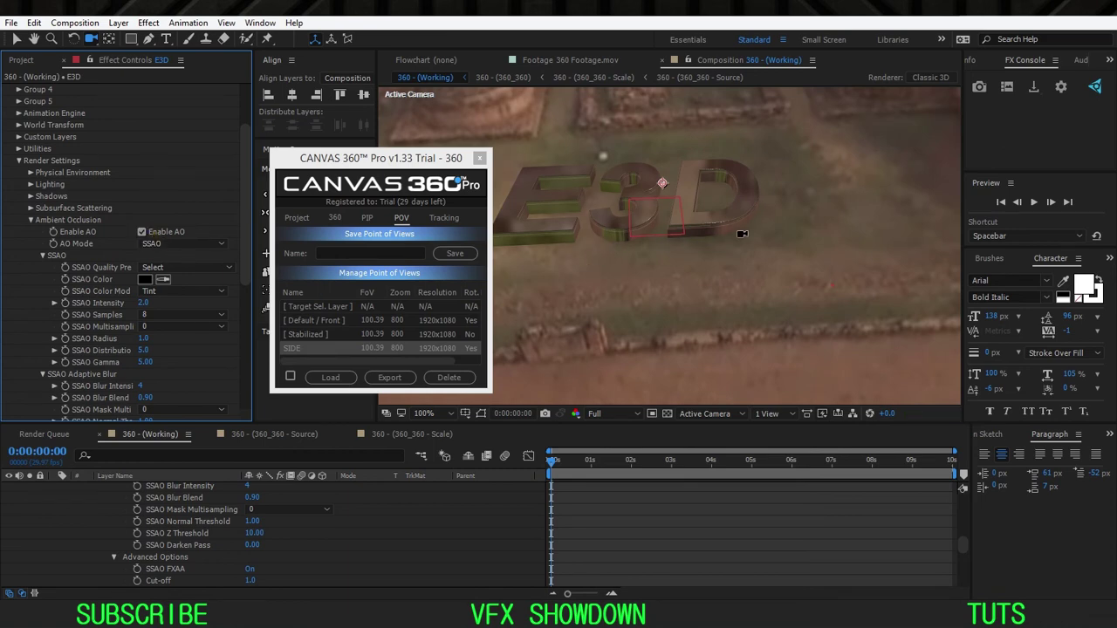
{"action": "left_click", "coordinate": [140, 233]}
{"action": "left_click", "coordinate": [141, 233]}
Step: Try Ray-Traced as the ambient occlusion mode, check the E3D text and switch back to SSAO
{"action": "left_click", "coordinate": [179, 244]}
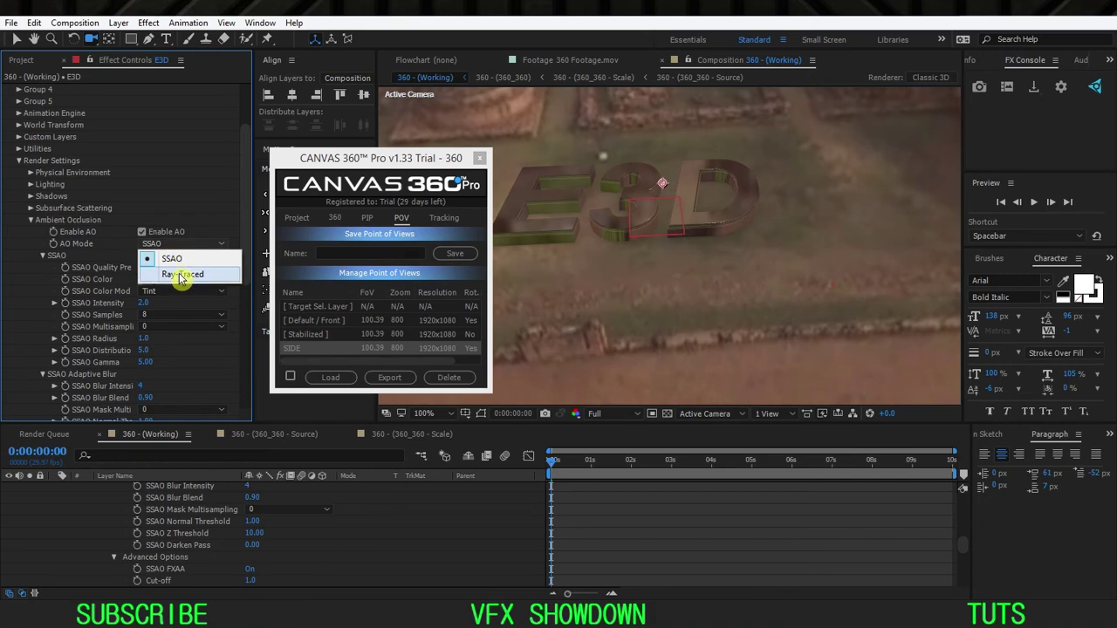
{"action": "left_click", "coordinate": [181, 275]}
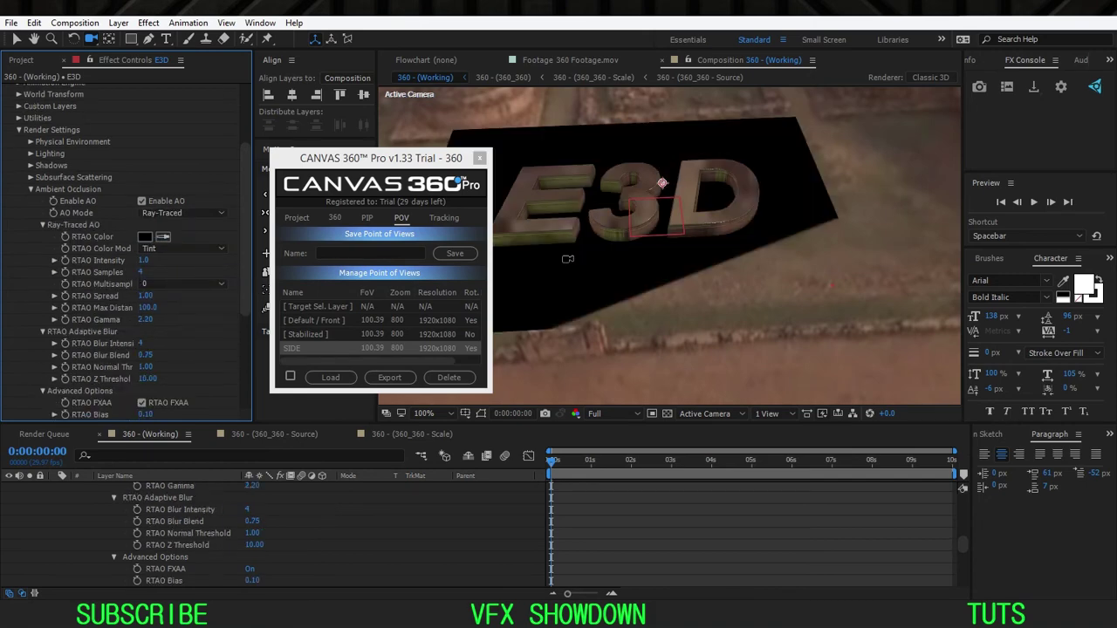
{"action": "left_click_drag", "start_coordinate": [414, 163], "coordinate": [394, 199]}
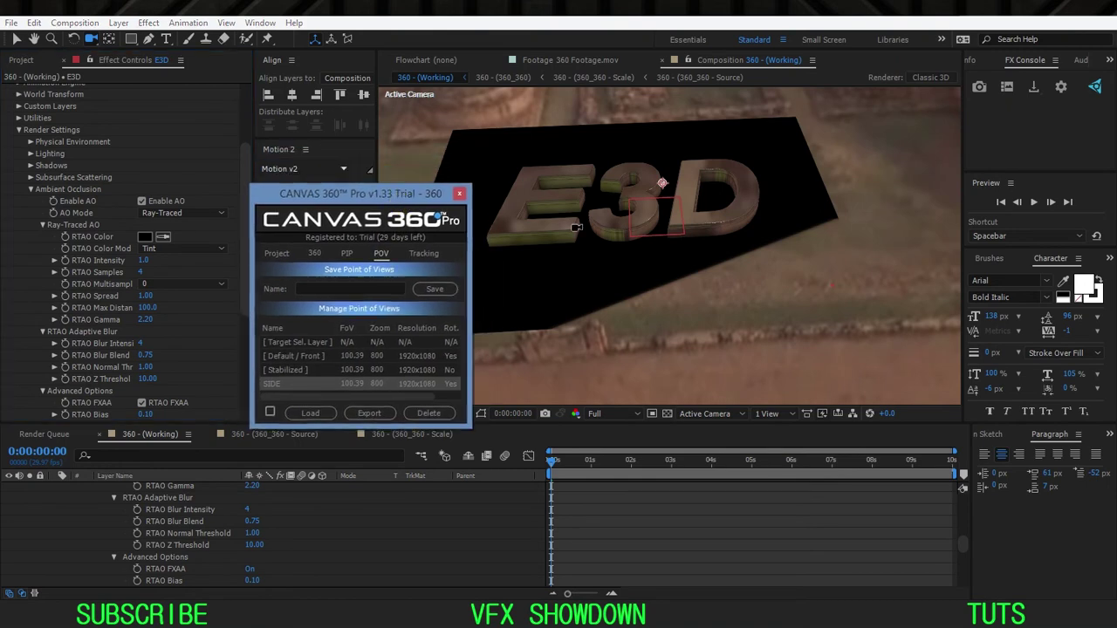
{"action": "scroll", "coordinate": [576, 227], "scroll_direction": "down", "scroll_amount": 1}
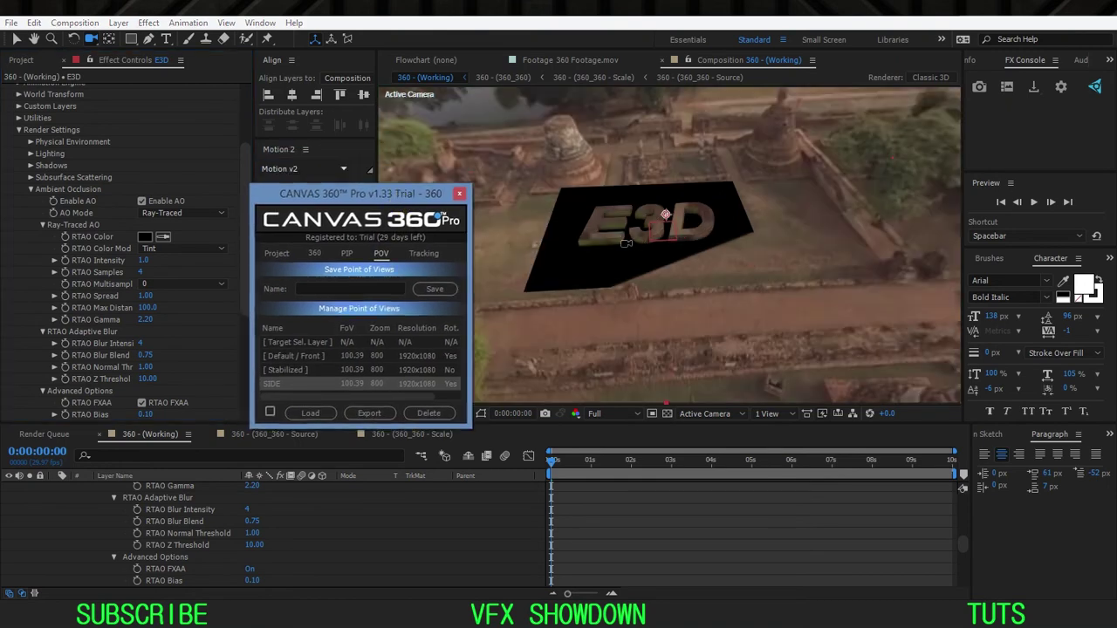
{"action": "left_click", "coordinate": [181, 213]}
{"action": "left_click", "coordinate": [188, 220]}
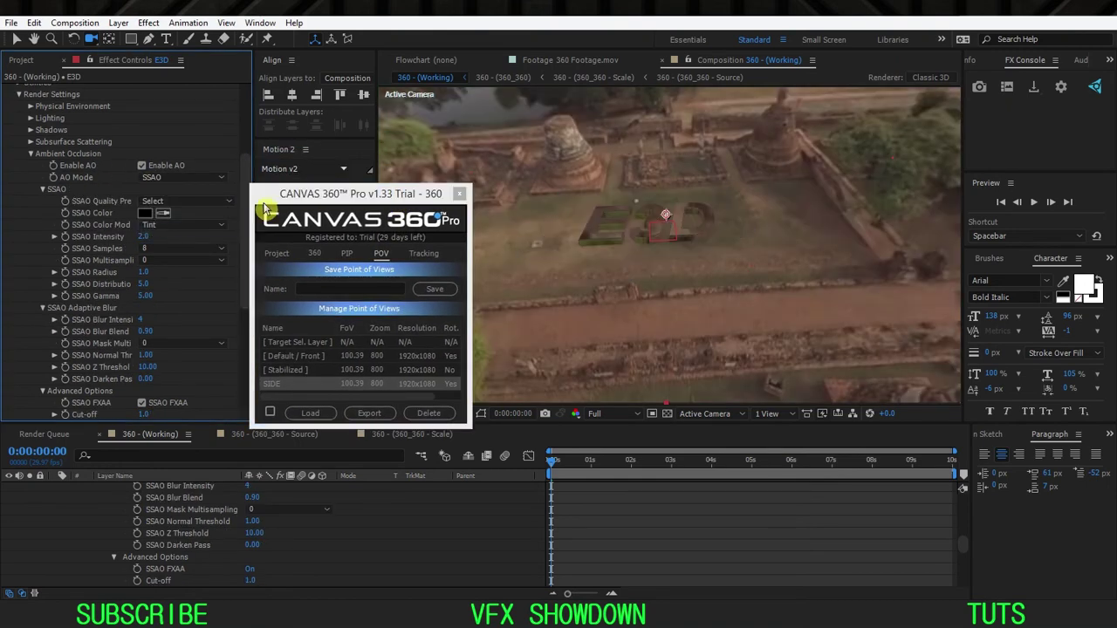
Step: Load the saved SIDE point of view and move the CANVAS 360 Pro window clear of the composition
{"action": "left_click_drag", "start_coordinate": [296, 200], "coordinate": [316, 199]}
{"action": "scroll", "coordinate": [600, 240], "scroll_direction": "up", "scroll_amount": 5}
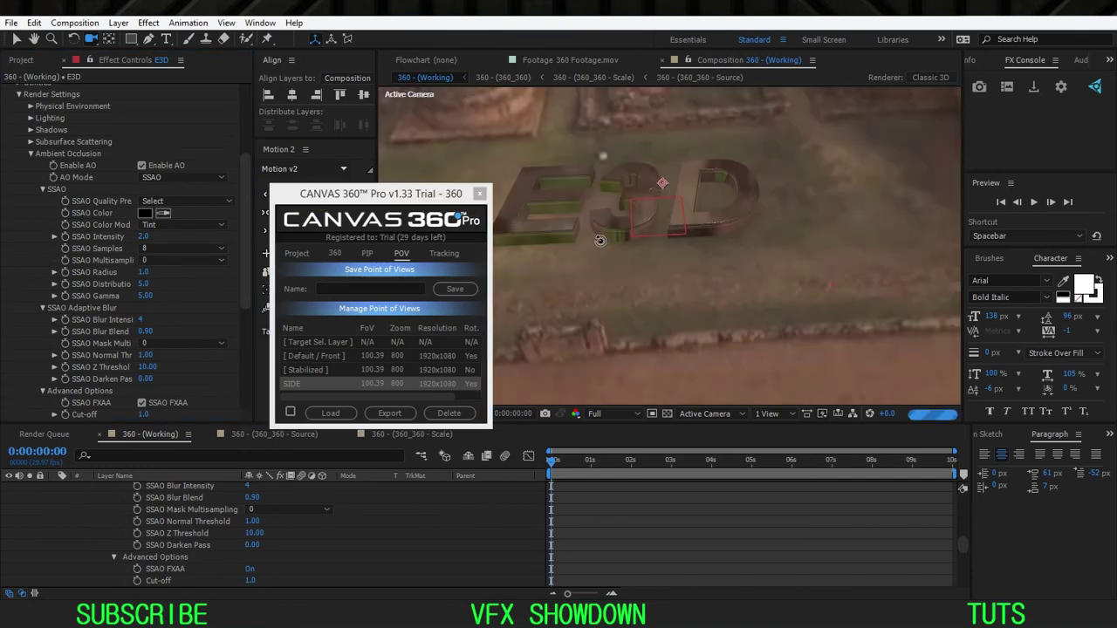
{"action": "left_click_drag", "start_coordinate": [589, 230], "coordinate": [409, 170]}
{"action": "left_click", "coordinate": [425, 413]}
{"action": "left_click", "coordinate": [455, 178]}
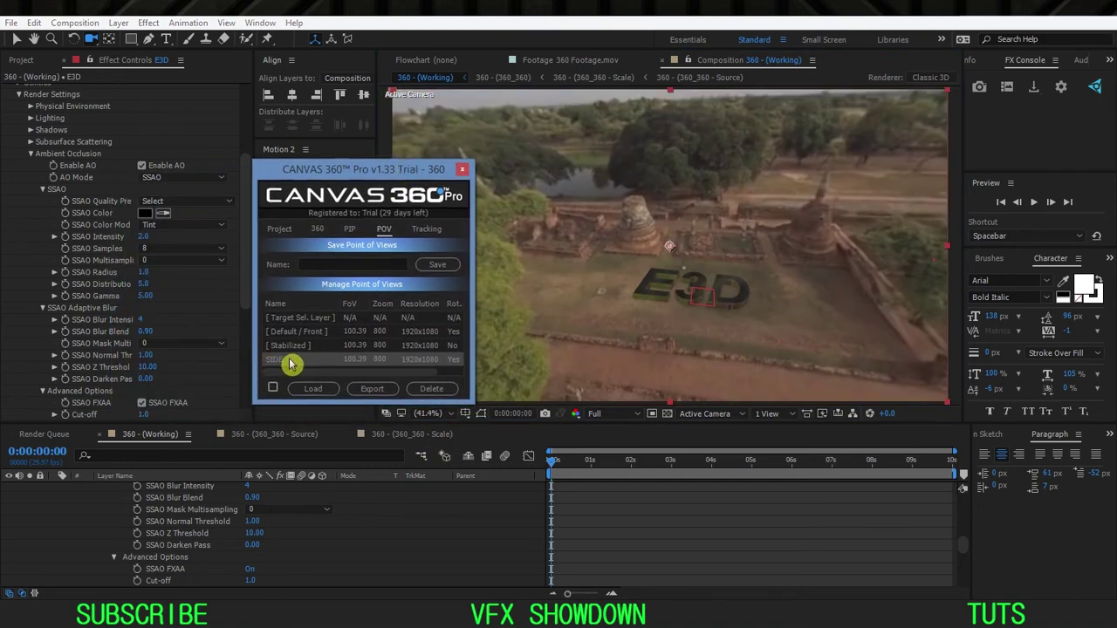
{"action": "double_click", "coordinate": [291, 361]}
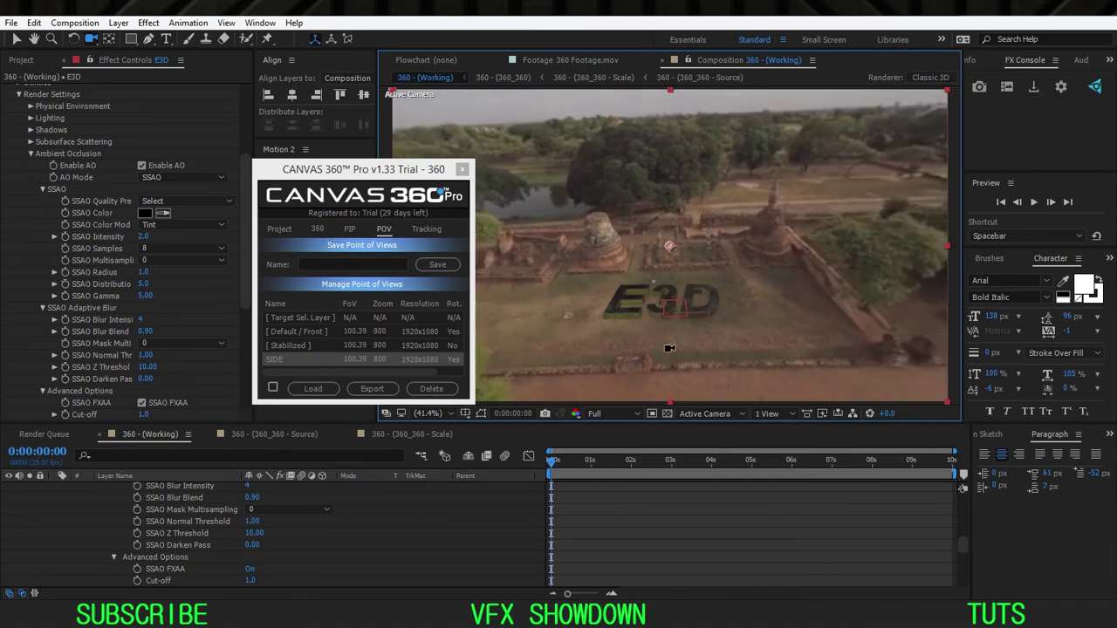
{"action": "left_click_drag", "start_coordinate": [376, 171], "coordinate": [1080, 173]}
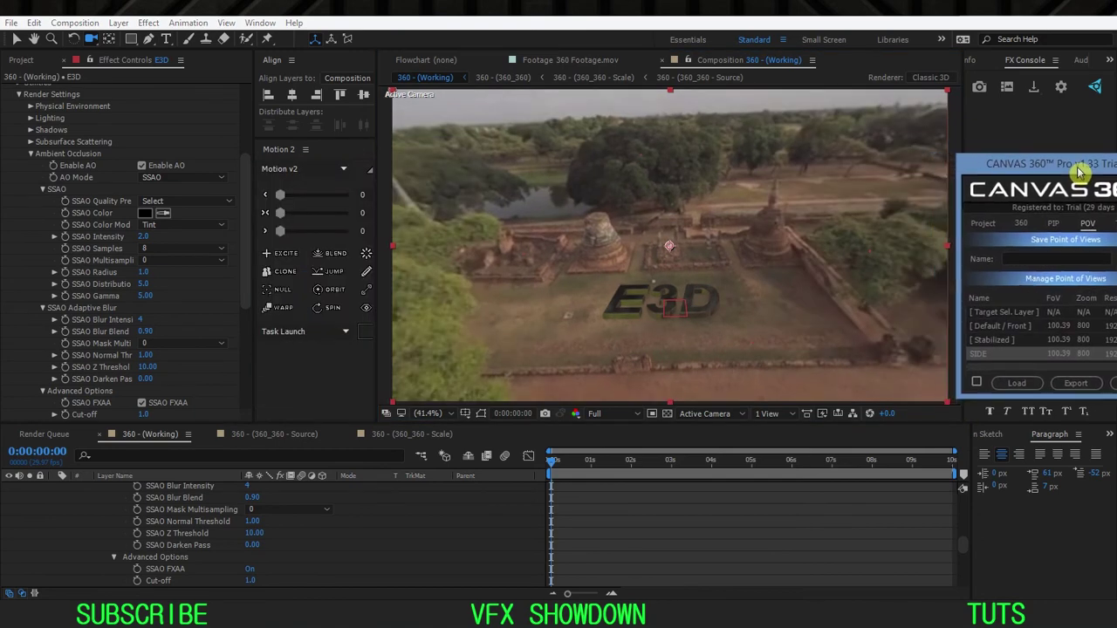
Step: Set the SSAO intensity to 5.0 and the SSAO radius to 0.4, and check the contact shading around the text
{"action": "left_click", "coordinate": [144, 236]}
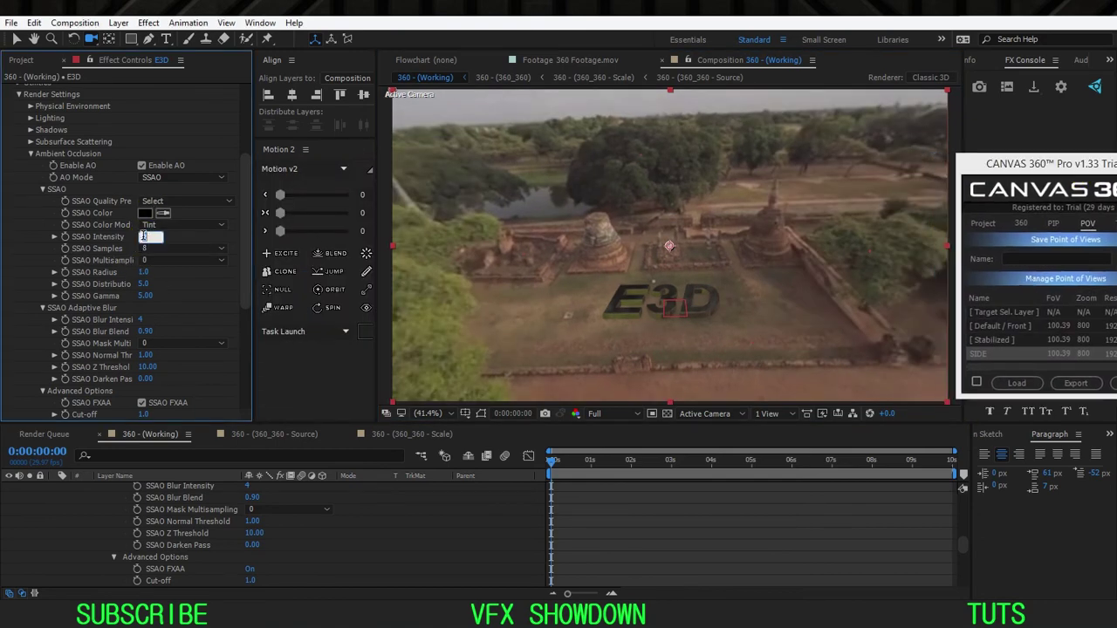
{"action": "key", "text": "Return"}
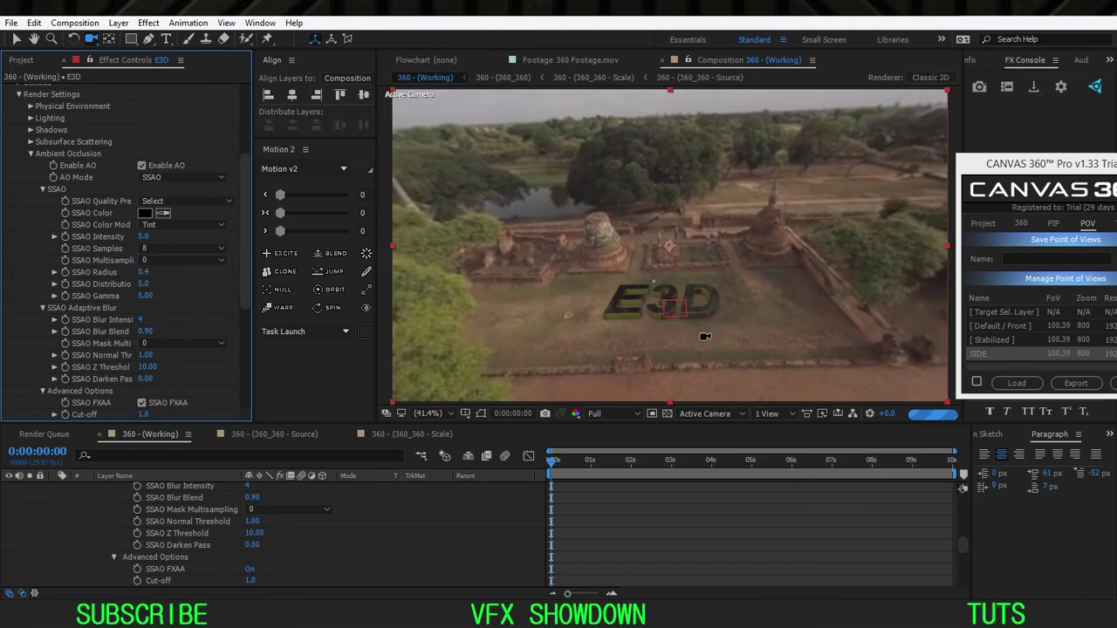
{"action": "left_click", "coordinate": [428, 413]}
{"action": "left_click", "coordinate": [463, 179]}
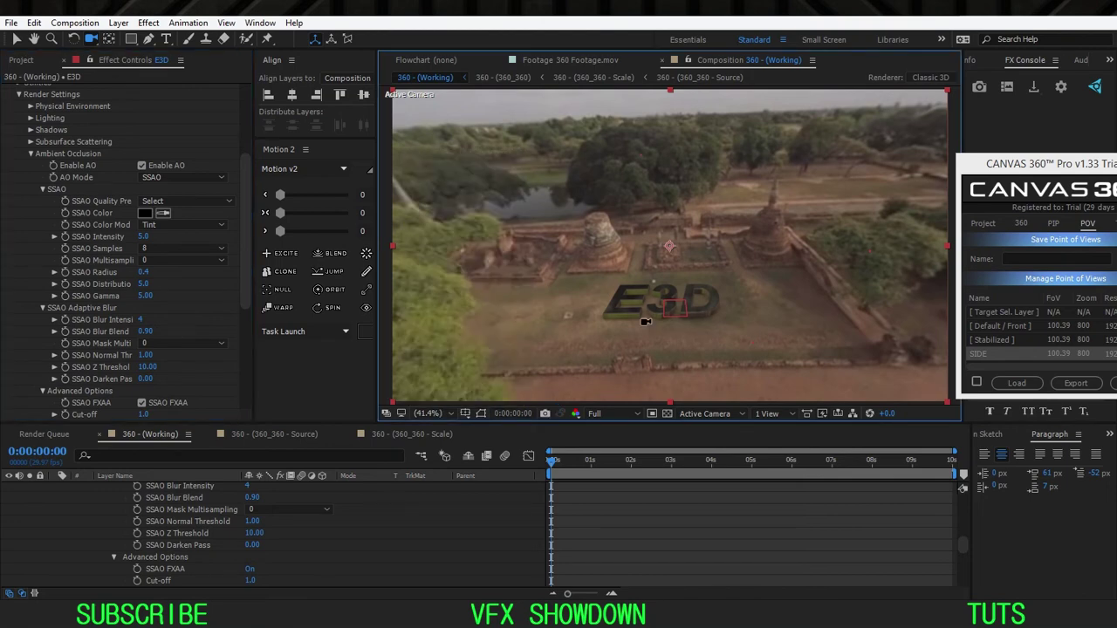
{"action": "scroll", "coordinate": [646, 322], "scroll_direction": "up", "scroll_amount": 3}
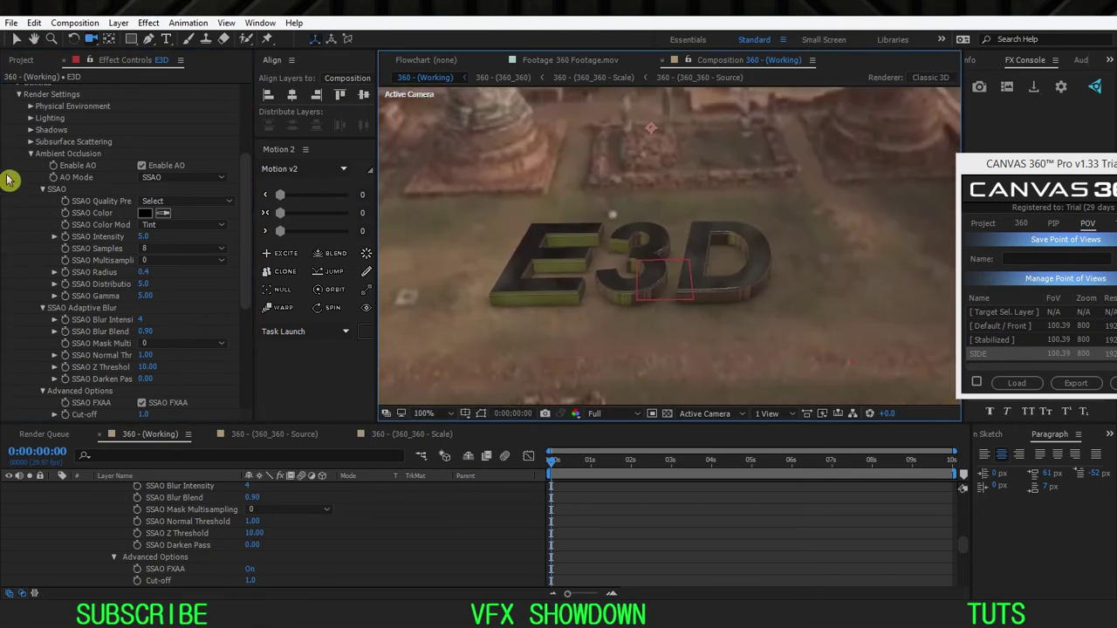
Step: Collapse Element's render settings and reframe the camera view on the E3D text
{"action": "scroll", "coordinate": [24, 166], "scroll_direction": "up", "scroll_amount": 3}
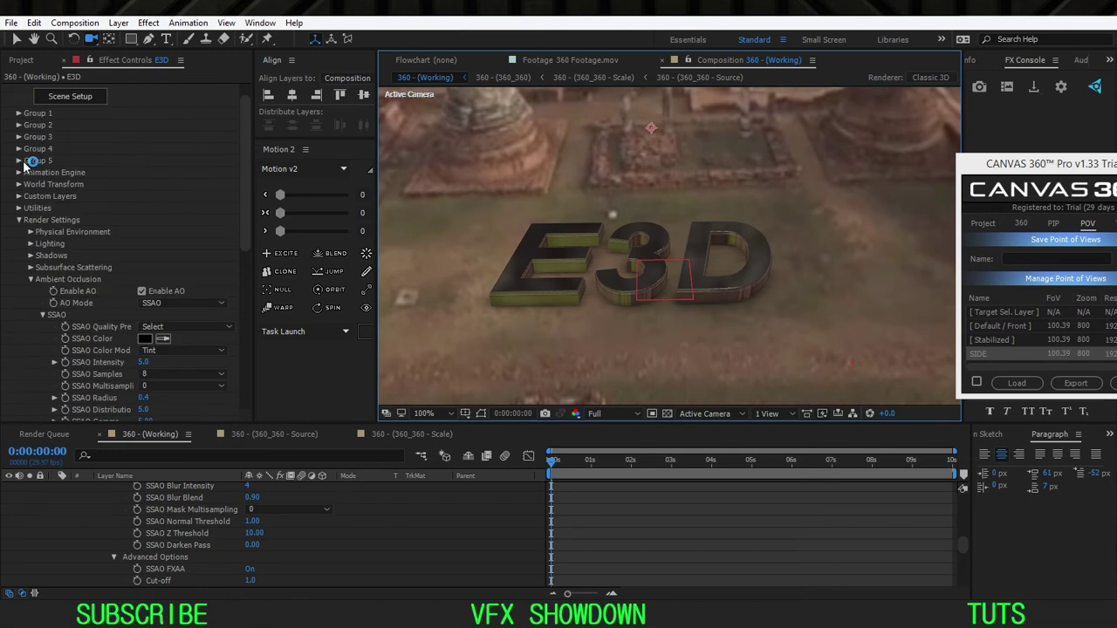
{"action": "left_click", "coordinate": [19, 222]}
{"action": "left_click_drag", "start_coordinate": [544, 249], "coordinate": [561, 281]}
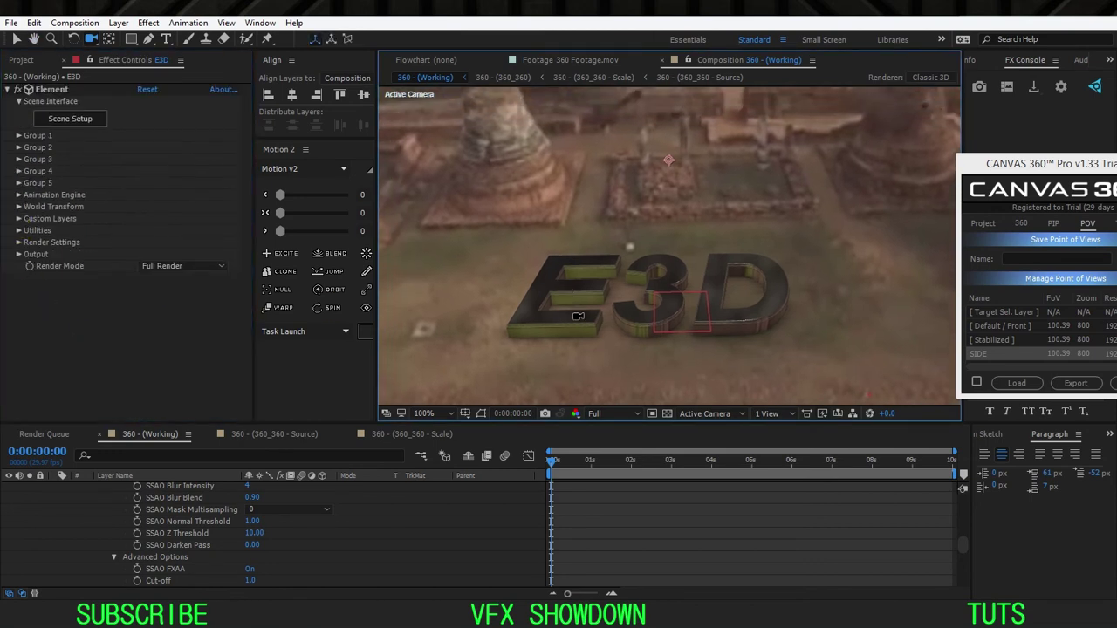
{"action": "key", "text": "v"}
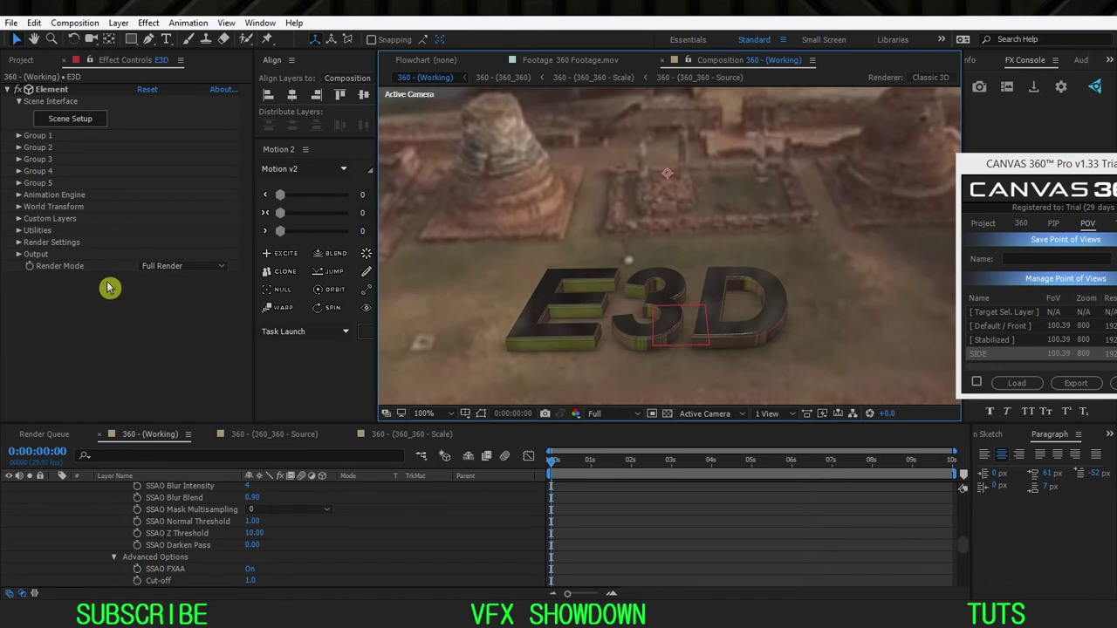
Step: Search the effects for "ad" and apply Add Grain to the E3D layer
{"action": "key", "text": "ctrl+space"}
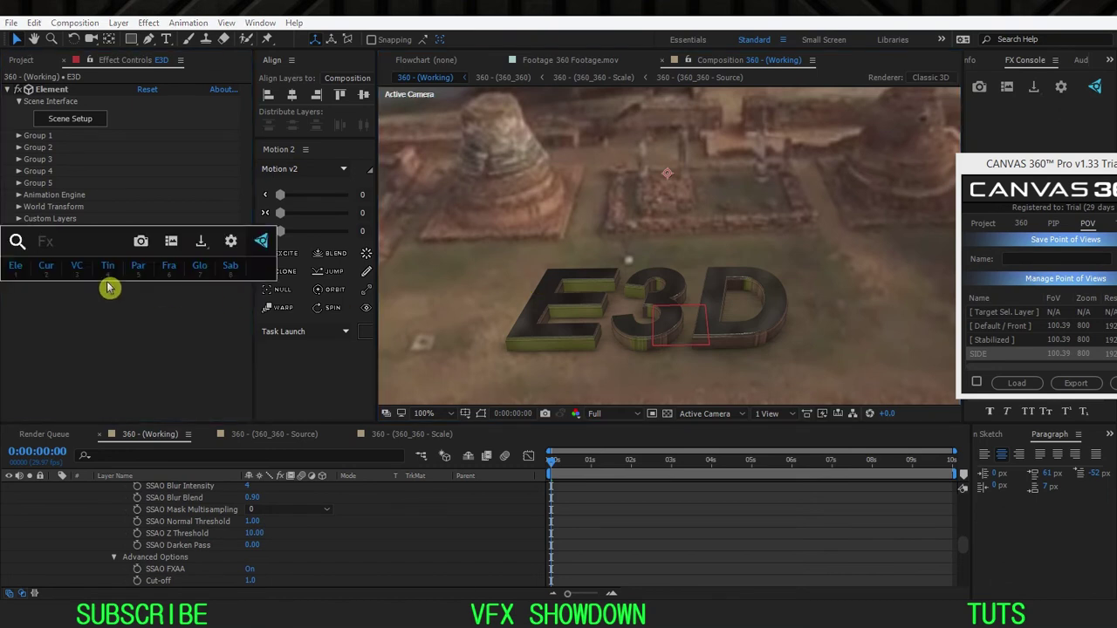
{"action": "type", "text": "ad"}
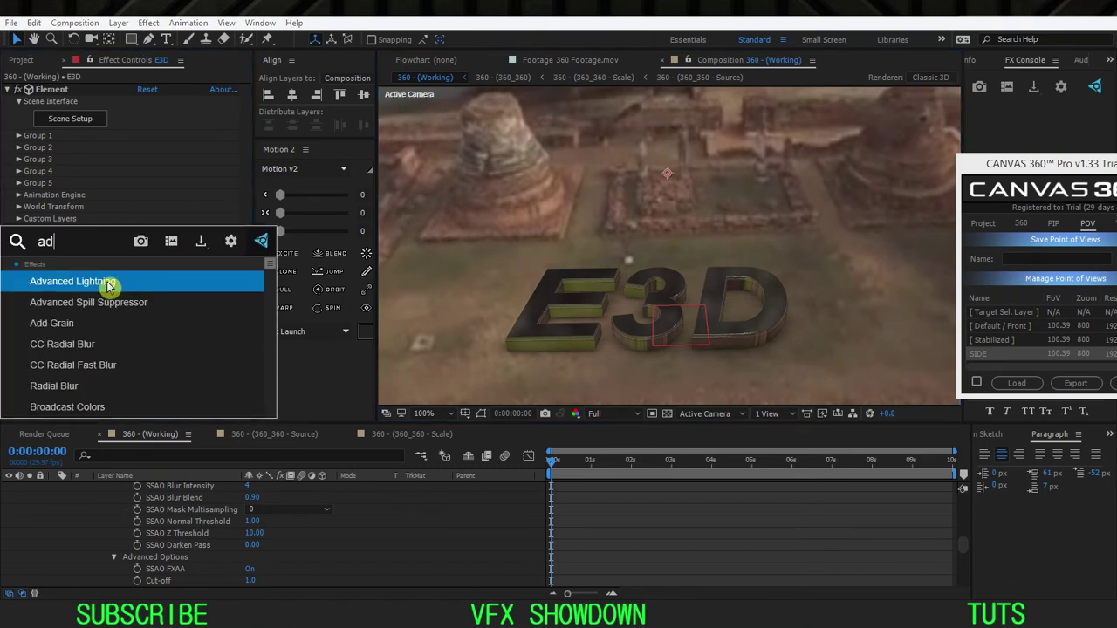
{"action": "key", "text": "Down"}
{"action": "key", "text": "Down"}
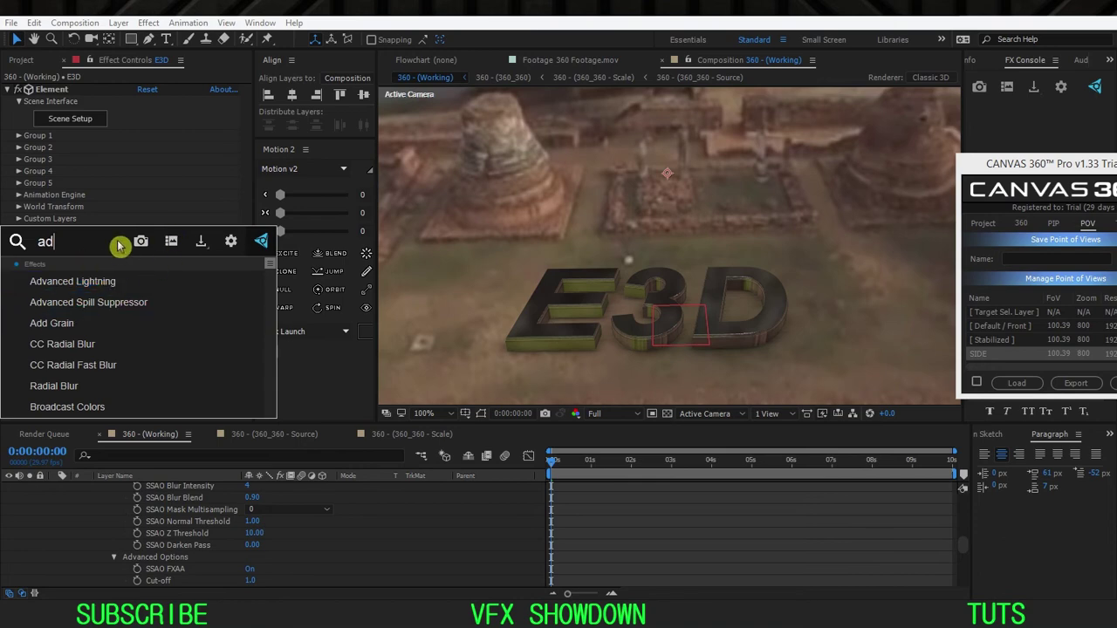
{"action": "left_click", "coordinate": [107, 331]}
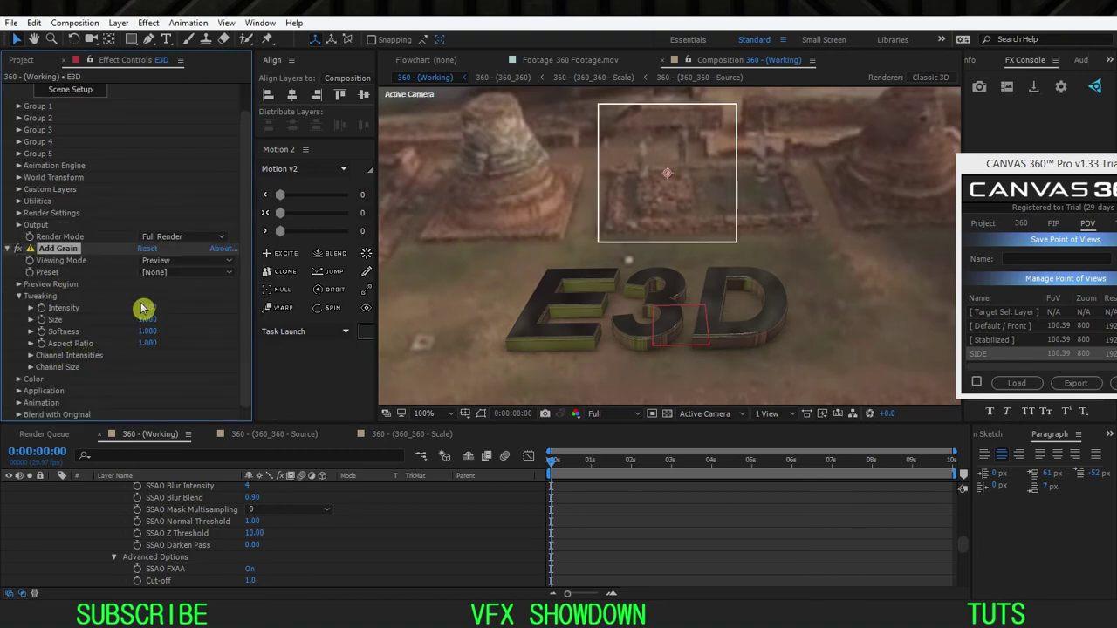
Step: Set the Add Grain viewing mode to Final Output and inspect the grain on the text up close
{"action": "left_click", "coordinate": [201, 260]}
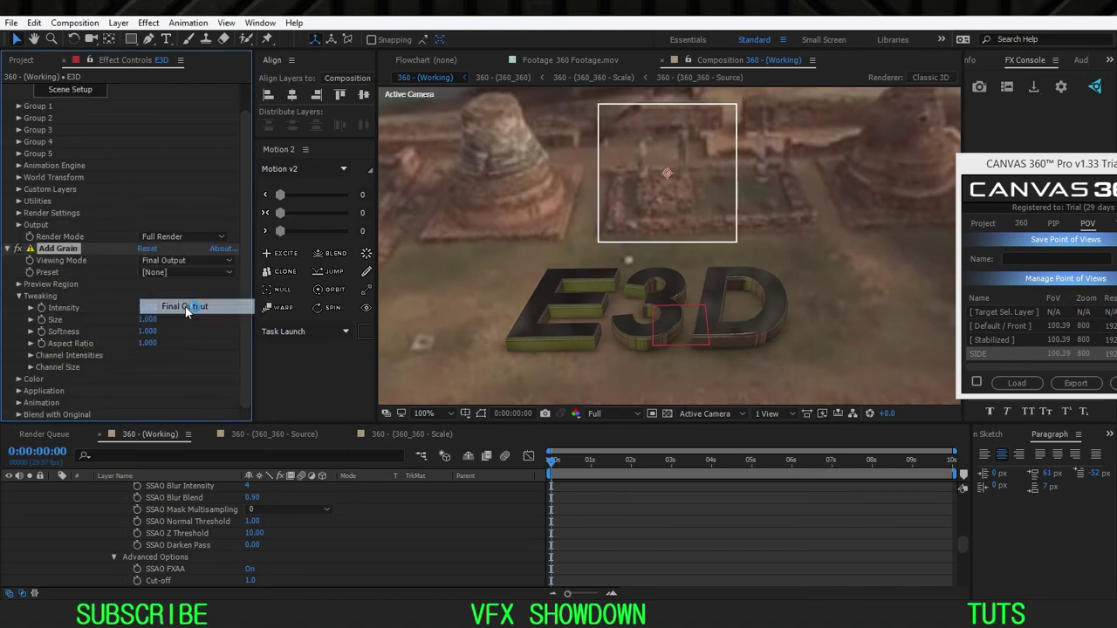
{"action": "left_click", "coordinate": [228, 305]}
{"action": "scroll", "coordinate": [556, 337], "scroll_direction": "up", "scroll_amount": 2}
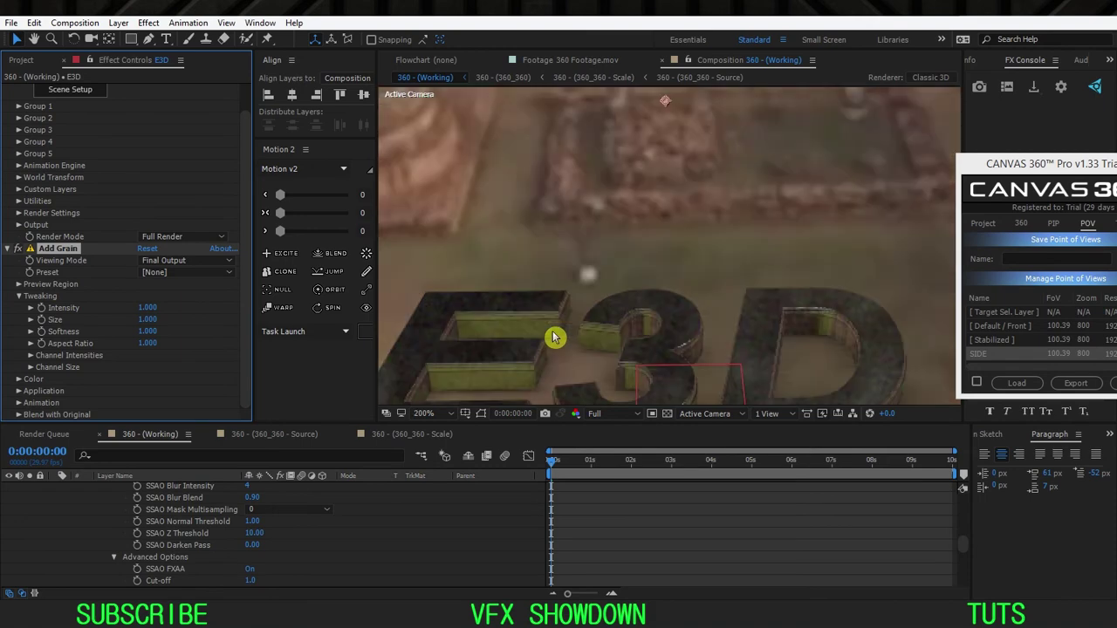
{"action": "left_click_drag", "start_coordinate": [534, 256], "coordinate": [578, 248]}
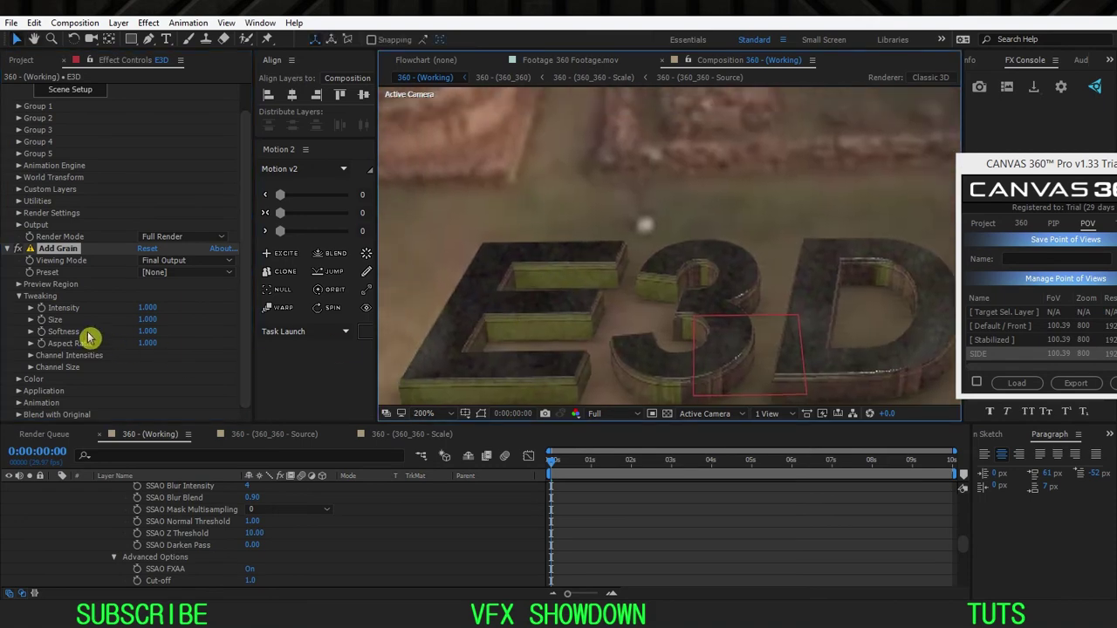
Step: Make the Add Grain noise monochromatic, toggling the option to compare it with coloured grain on the text
{"action": "left_click", "coordinate": [19, 297]}
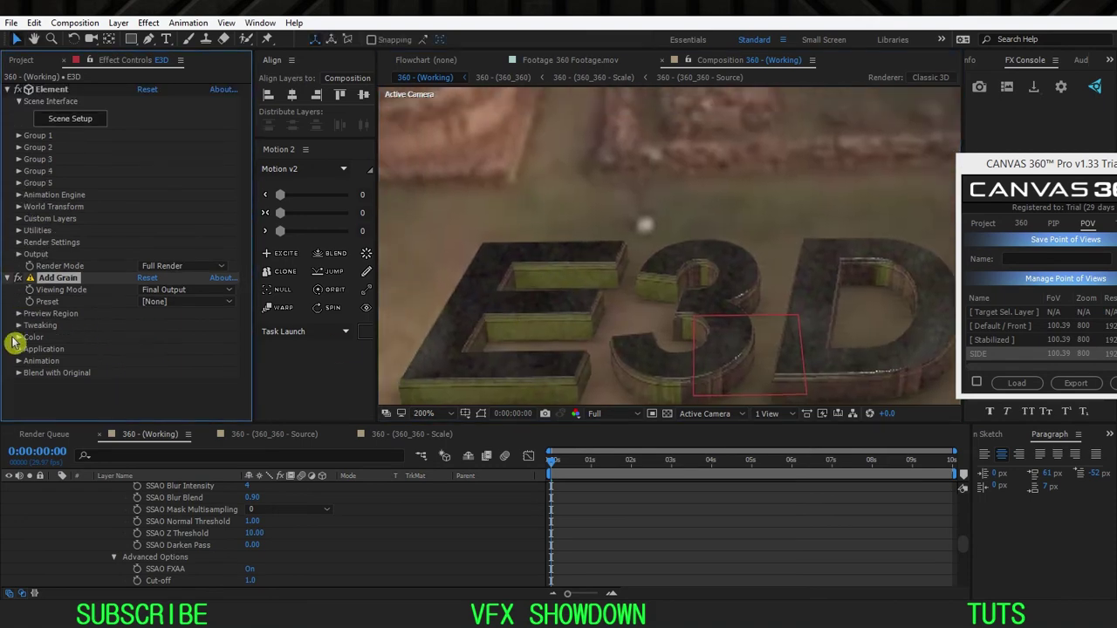
{"action": "left_click", "coordinate": [19, 345]}
{"action": "left_click", "coordinate": [19, 345]}
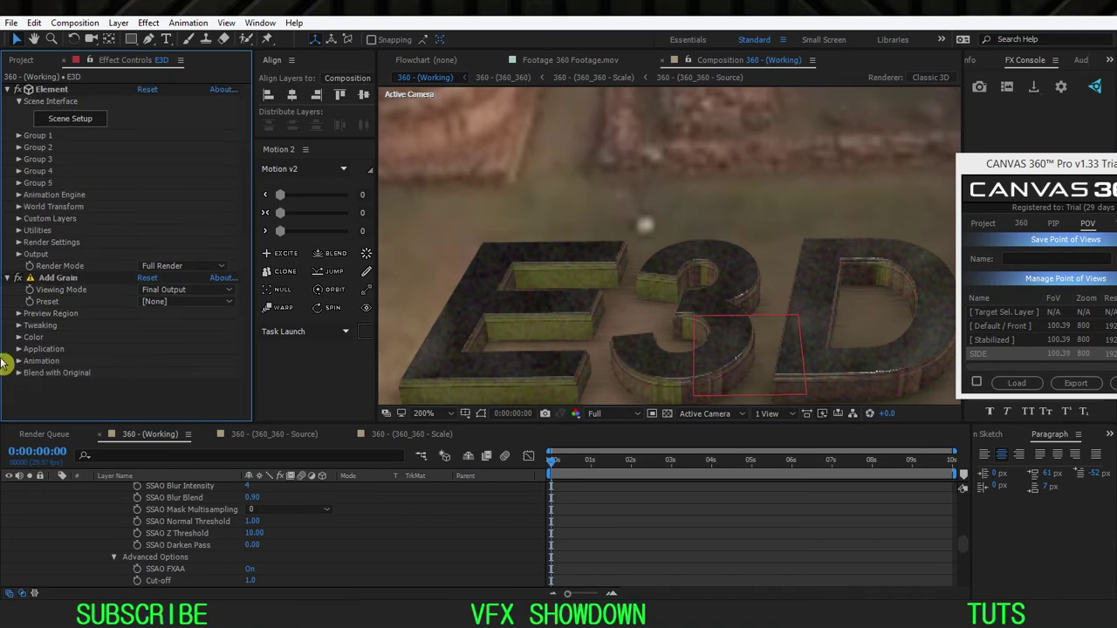
{"action": "left_click", "coordinate": [19, 338]}
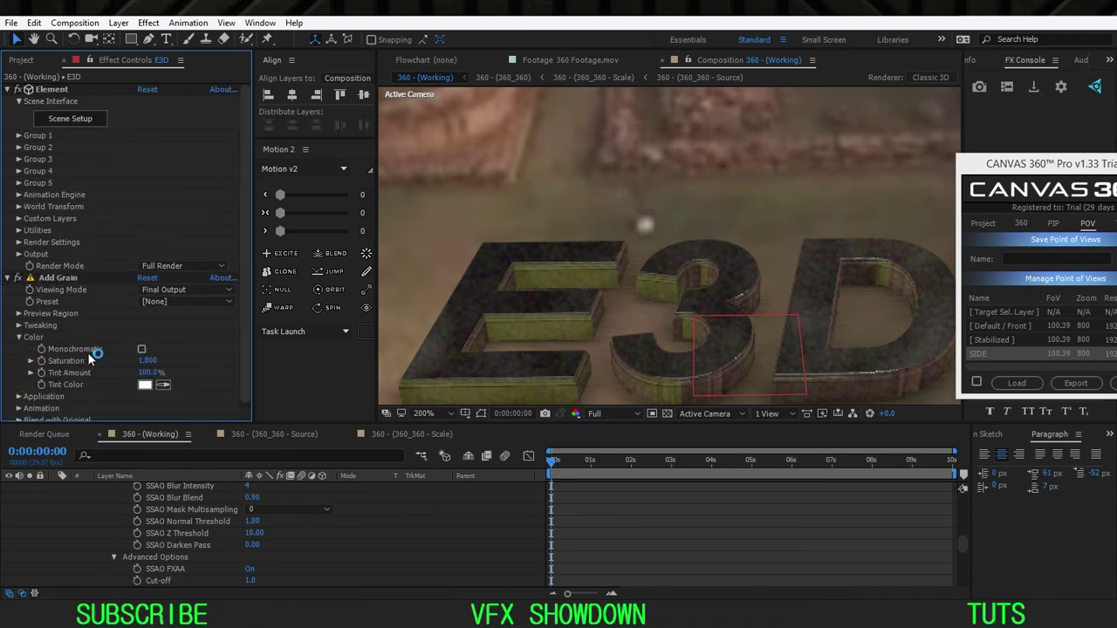
{"action": "left_click", "coordinate": [141, 350]}
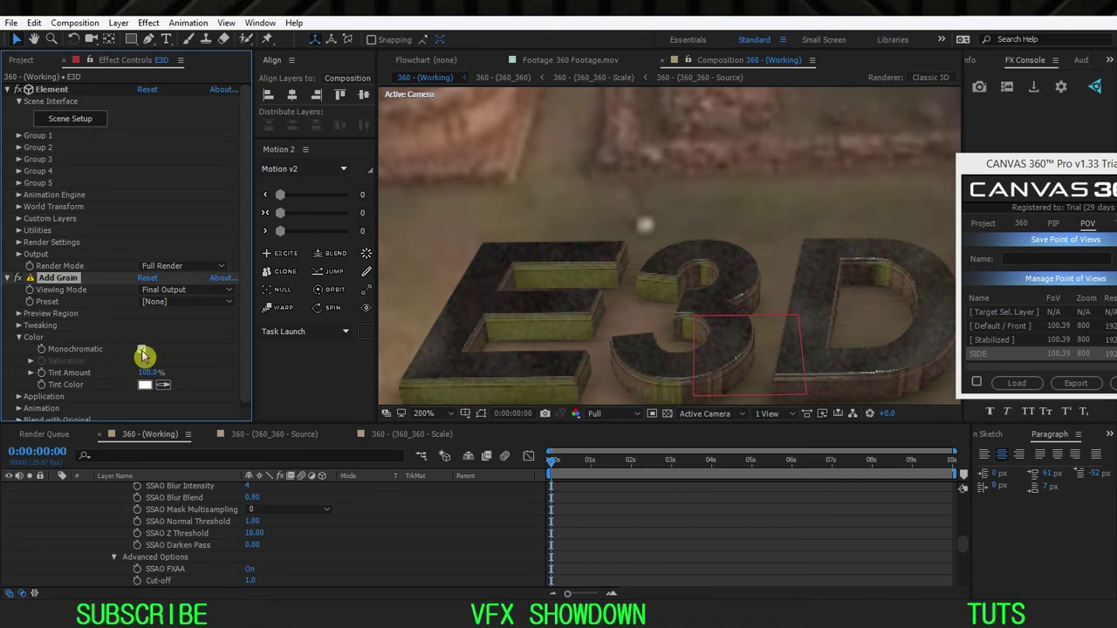
{"action": "left_click", "coordinate": [141, 350]}
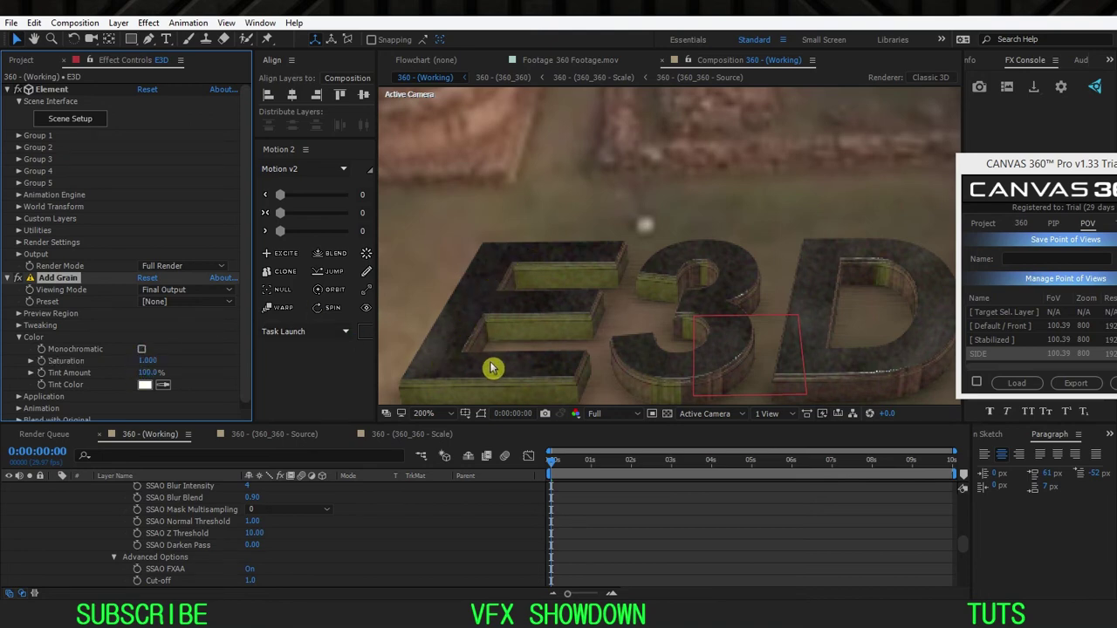
{"action": "left_click", "coordinate": [142, 350]}
{"action": "left_click", "coordinate": [141, 350]}
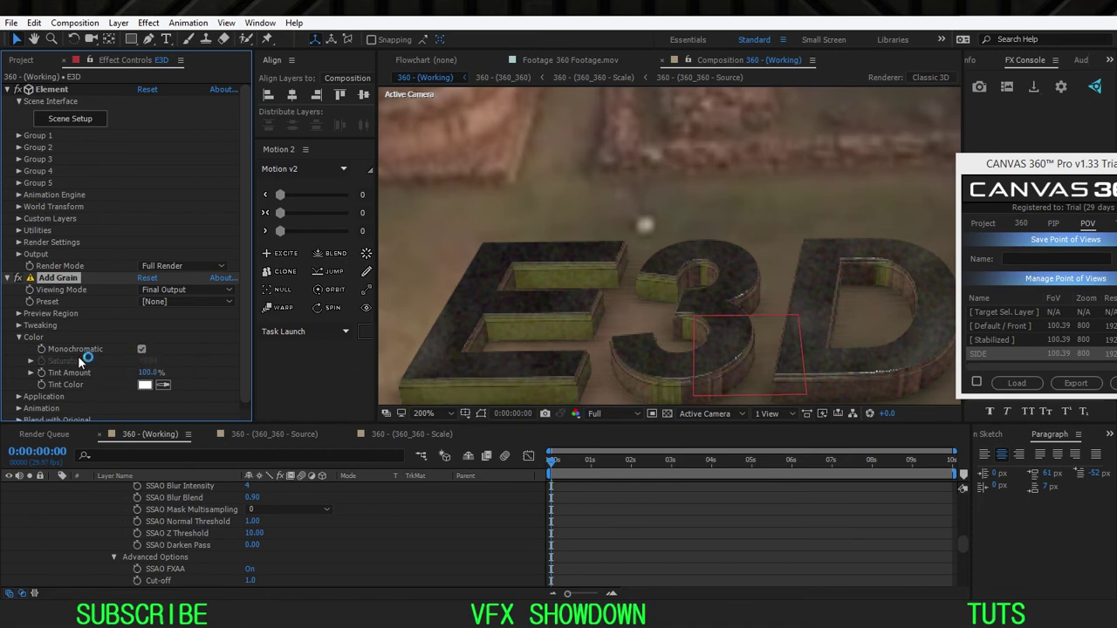
Step: Set the Add Grain softness to 0.5, check the text, and fine-tune the softness further
{"action": "left_click", "coordinate": [18, 338]}
{"action": "left_click", "coordinate": [18, 325]}
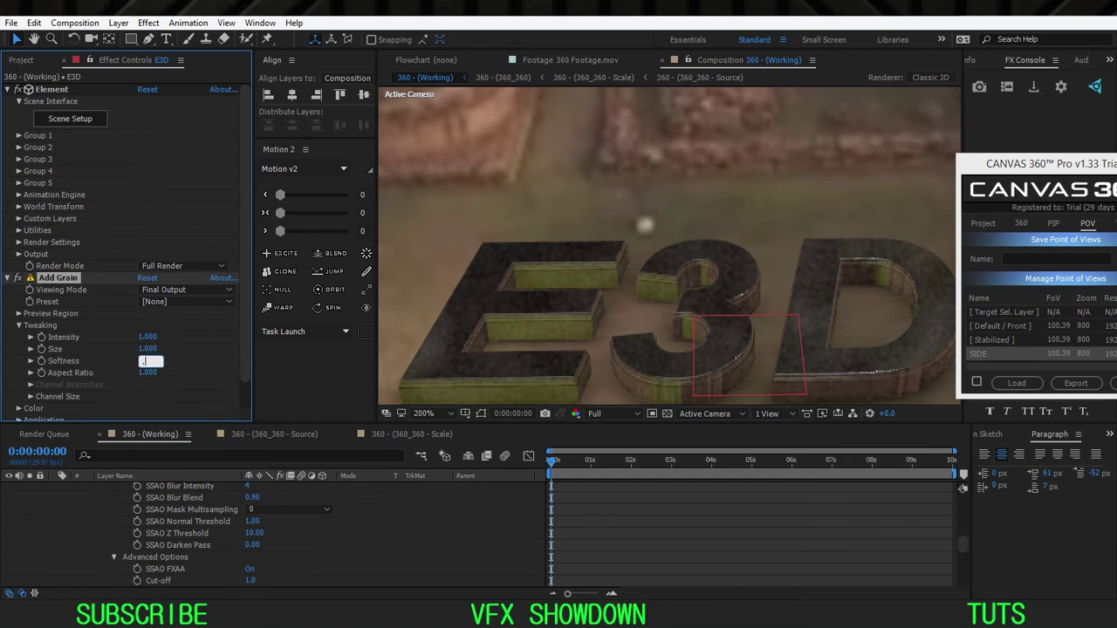
{"action": "type", "text": ".5"}
{"action": "key", "text": "Return"}
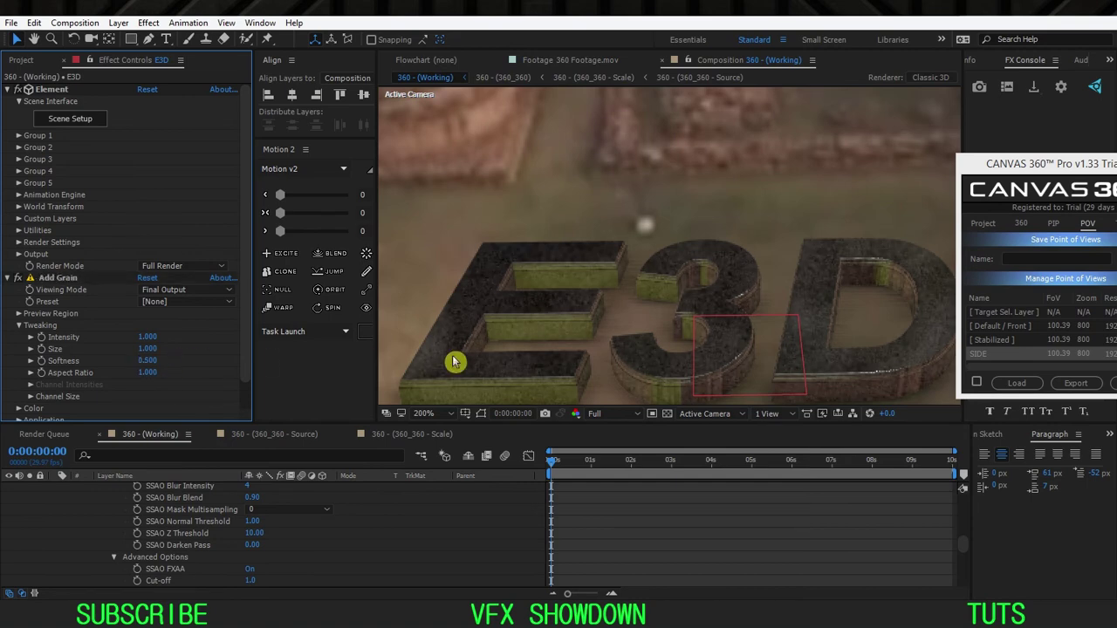
{"action": "left_click", "coordinate": [148, 361]}
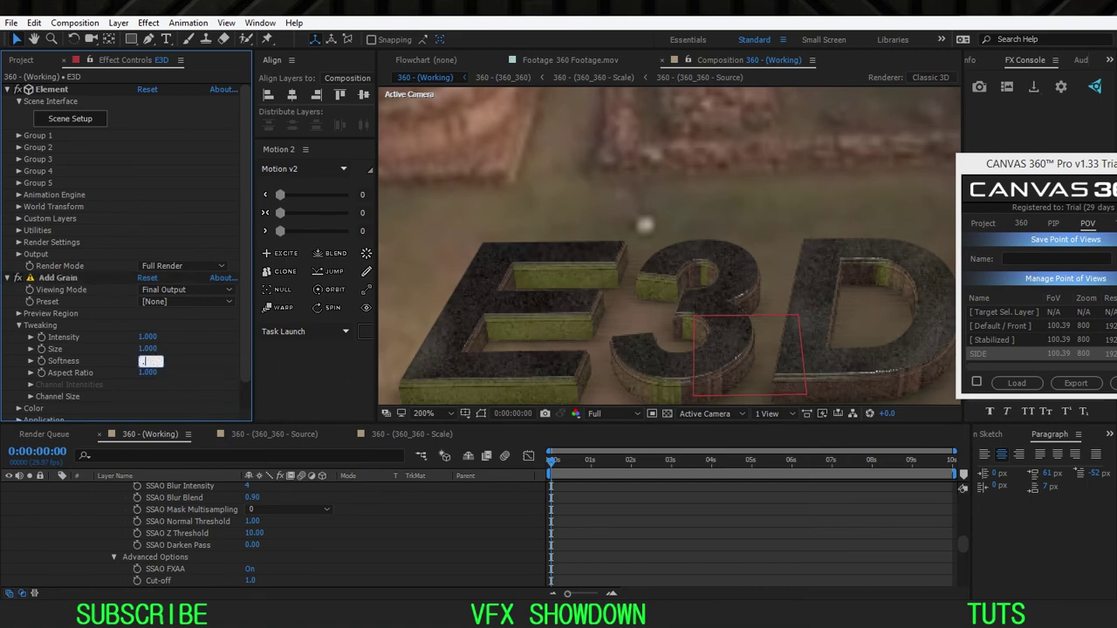
{"action": "left_click", "coordinate": [19, 325]}
Step: Set the Add Grain animation speed to 0.1
{"action": "left_click", "coordinate": [19, 360]}
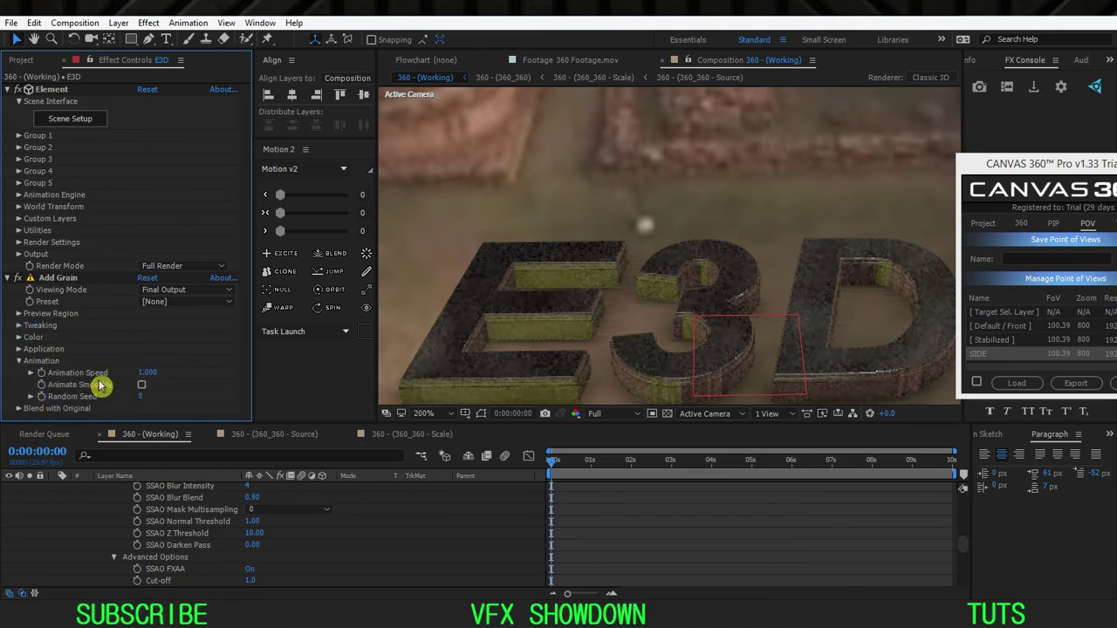
{"action": "type", "text": ".1"}
{"action": "left_click", "coordinate": [189, 377]}
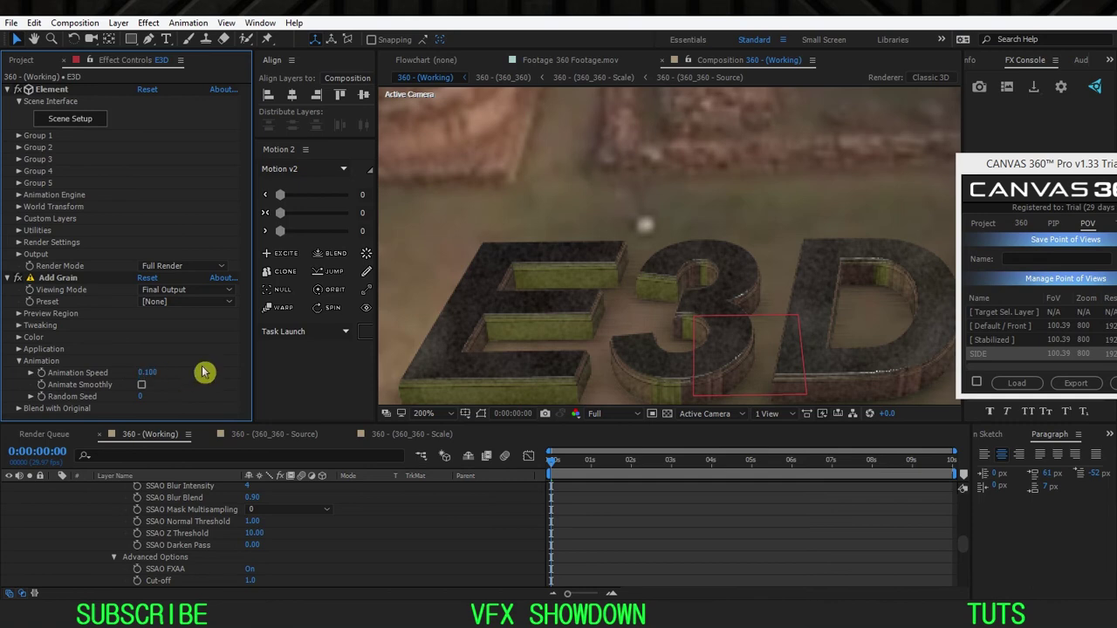
{"action": "left_click", "coordinate": [24, 361]}
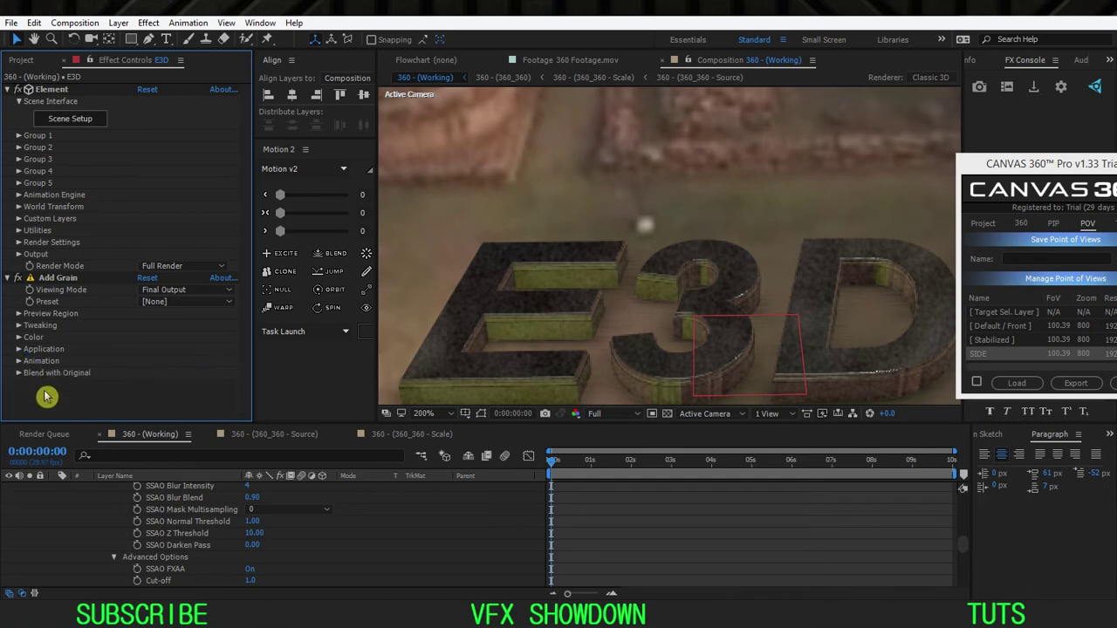
Step: Search the effects for "fas", apply Fast Blur to the E3D layer and collapse the Add Grain settings
{"action": "key", "text": "ctrl+space"}
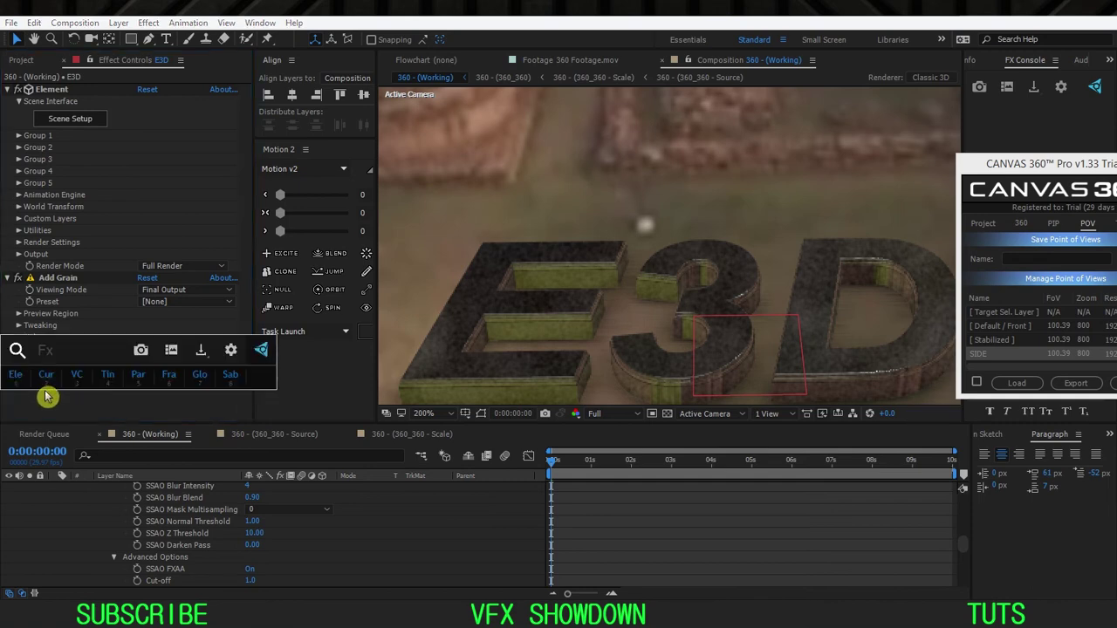
{"action": "type", "text": "fas"}
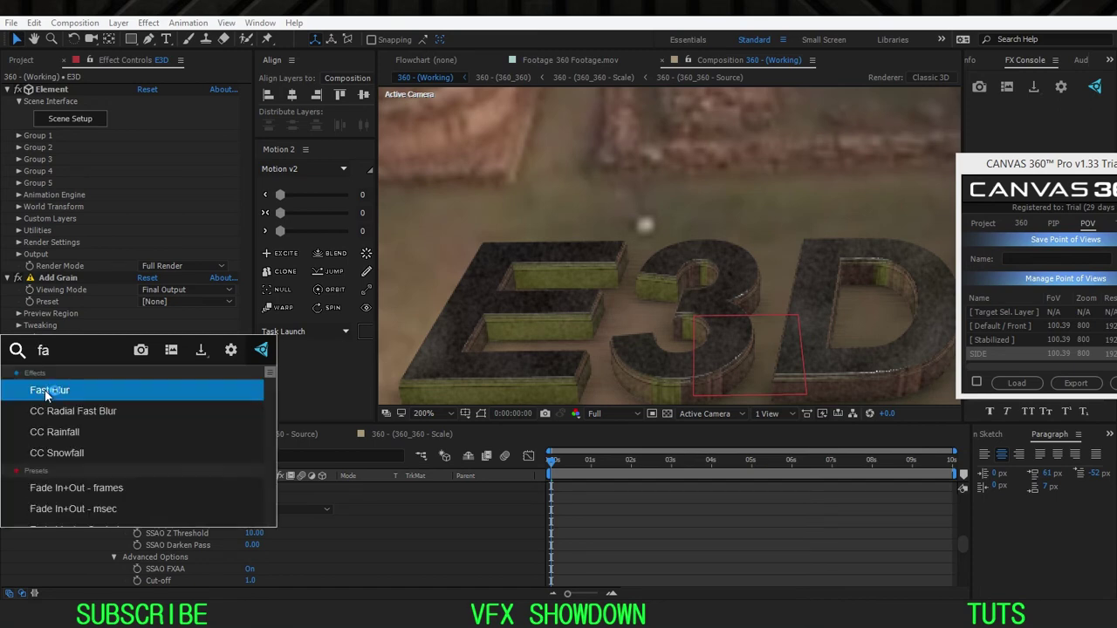
{"action": "left_click", "coordinate": [45, 394]}
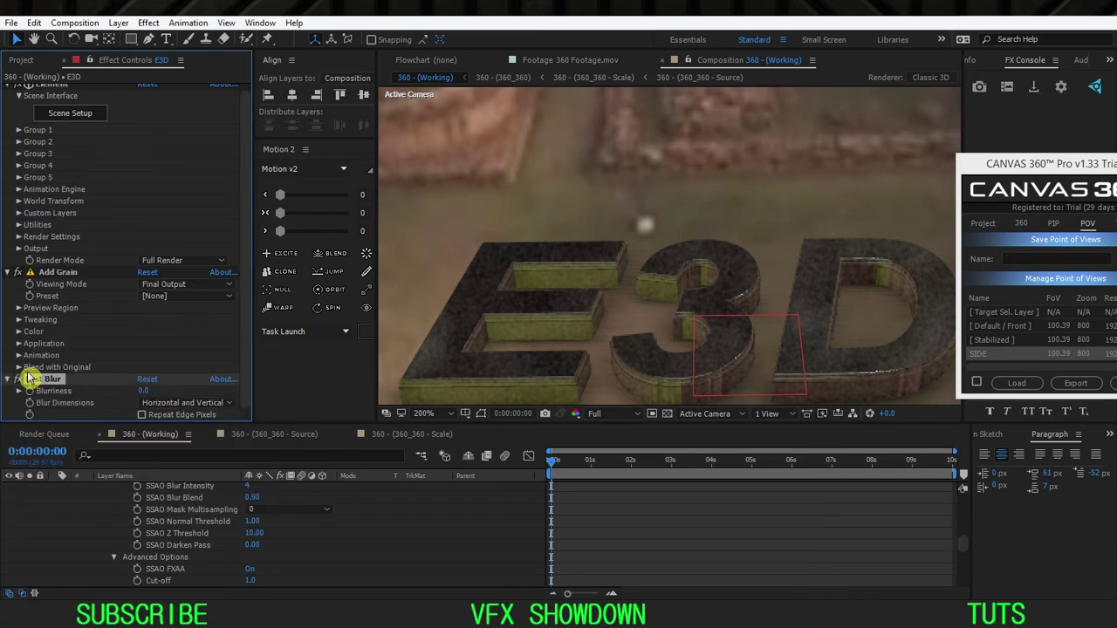
{"action": "left_click", "coordinate": [71, 380]}
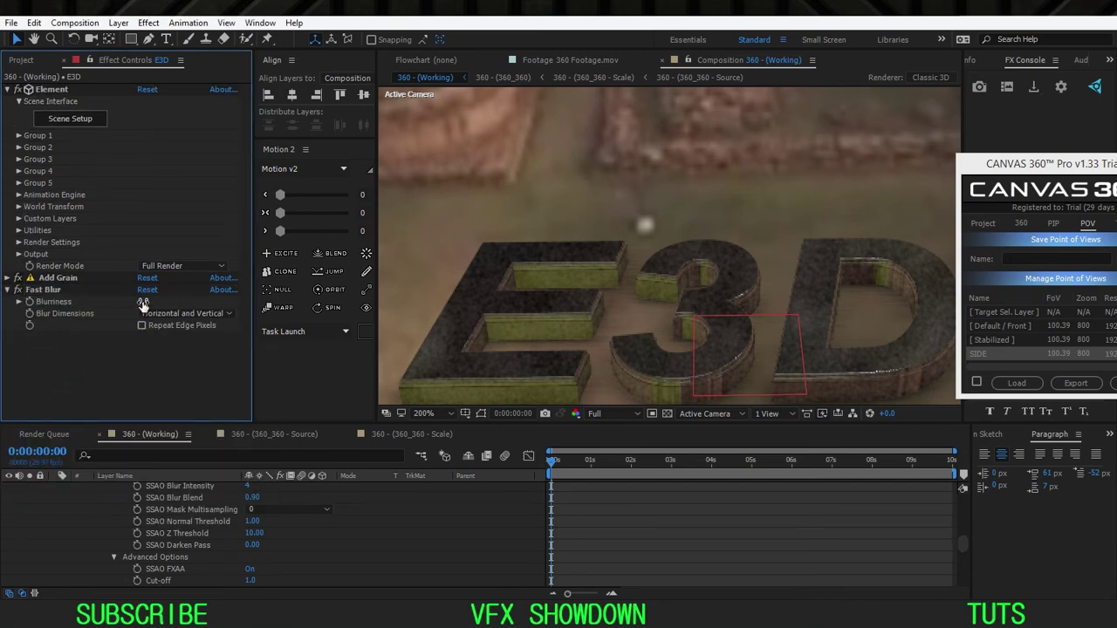
Step: Set the Fast Blur blurriness to 2.0 and inspect the softened text from afar and up close
{"action": "key", "text": "Return"}
{"action": "scroll", "coordinate": [582, 312], "scroll_direction": "down", "scroll_amount": 1}
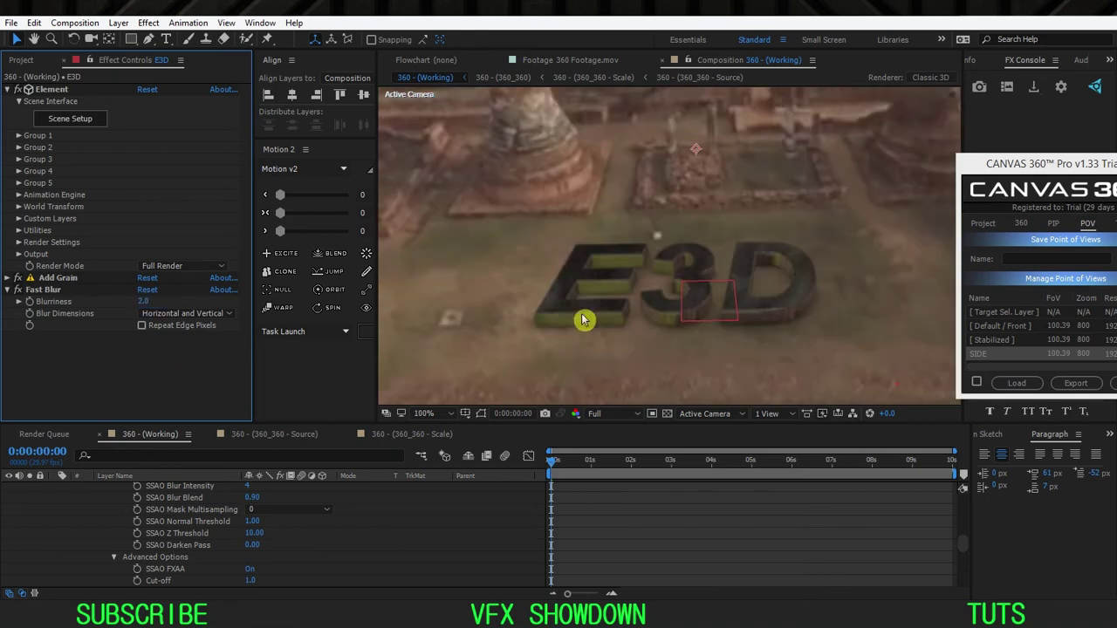
{"action": "left_click_drag", "start_coordinate": [583, 281], "coordinate": [578, 289]}
{"action": "scroll", "coordinate": [579, 294], "scroll_direction": "up", "scroll_amount": 2}
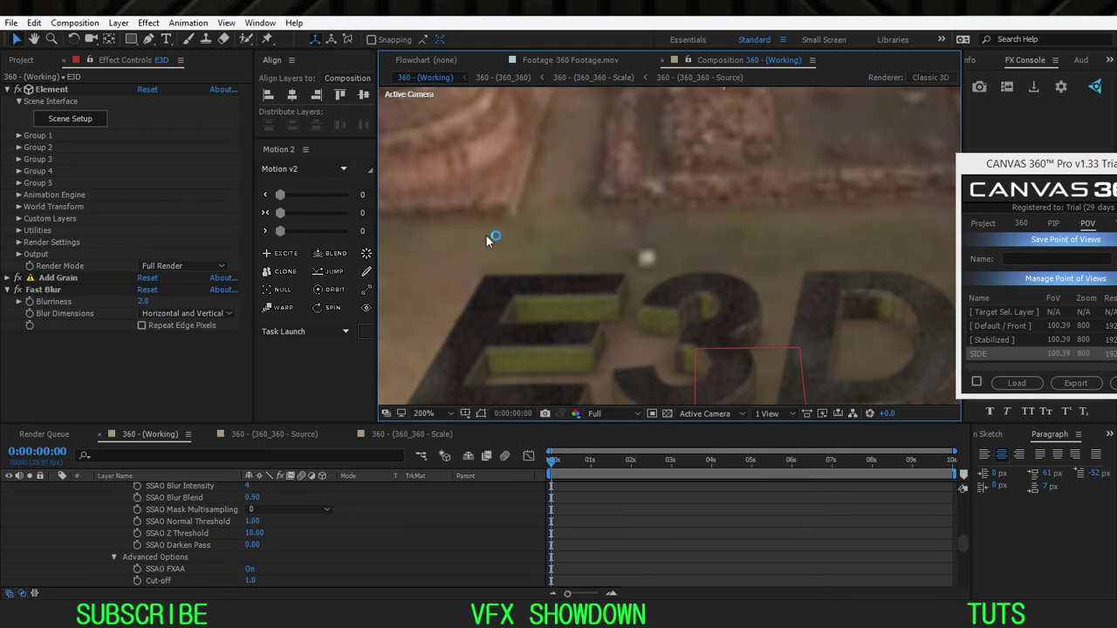
Step: Turn on Repeat Edge Pixels, set the Fast Blur blurriness to 1.0, and review the text in the full frame and close up
{"action": "left_click", "coordinate": [141, 325]}
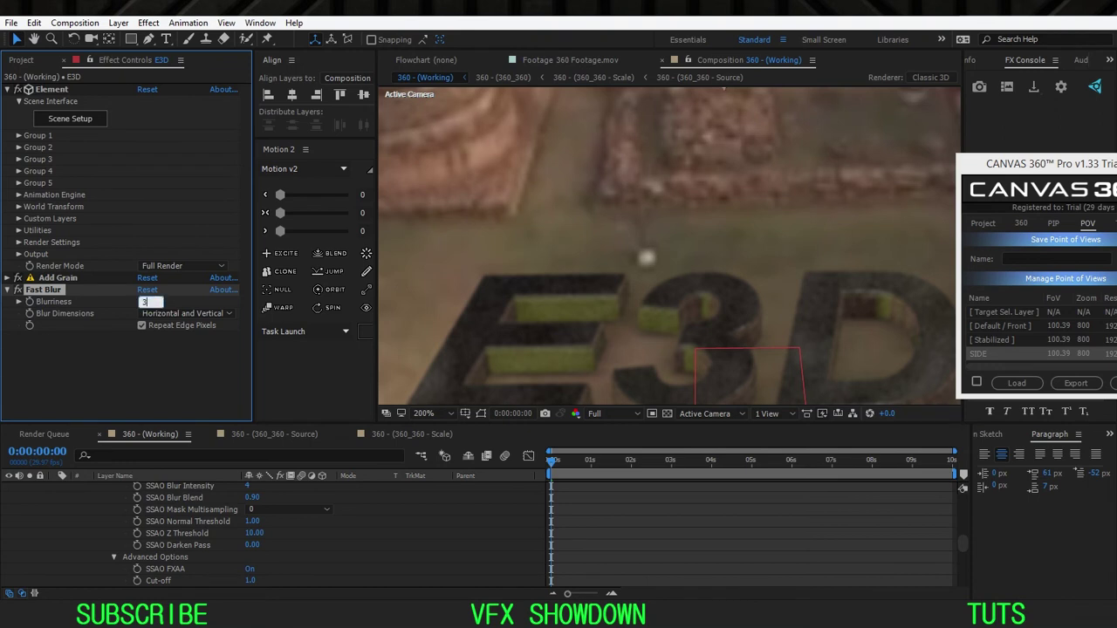
{"action": "left_click", "coordinate": [155, 382]}
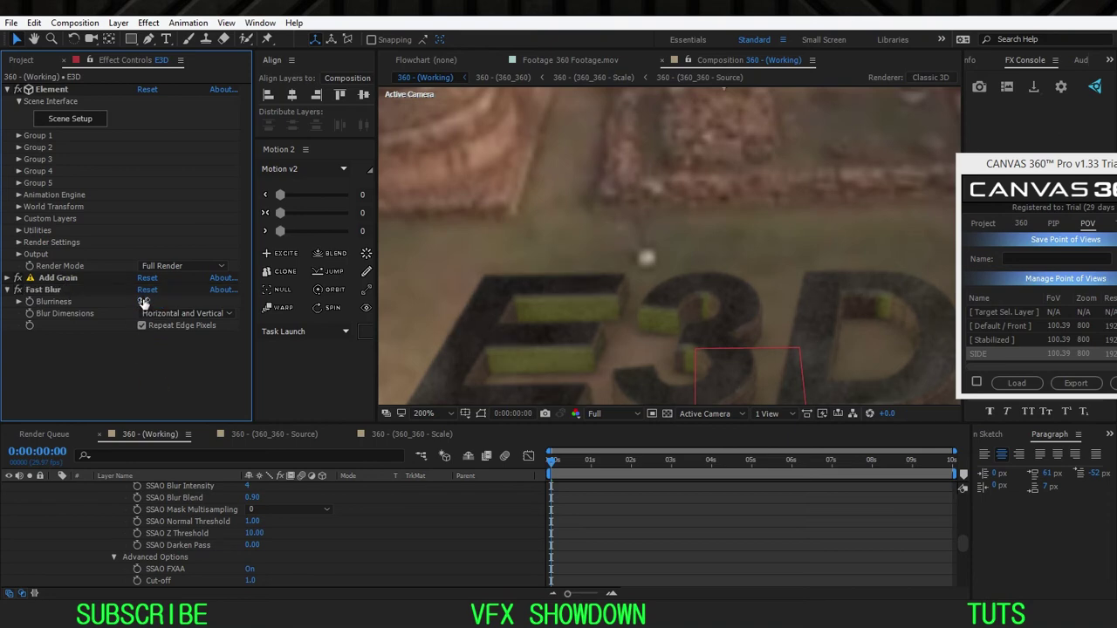
{"action": "scroll", "coordinate": [576, 312], "scroll_direction": "down", "scroll_amount": 4}
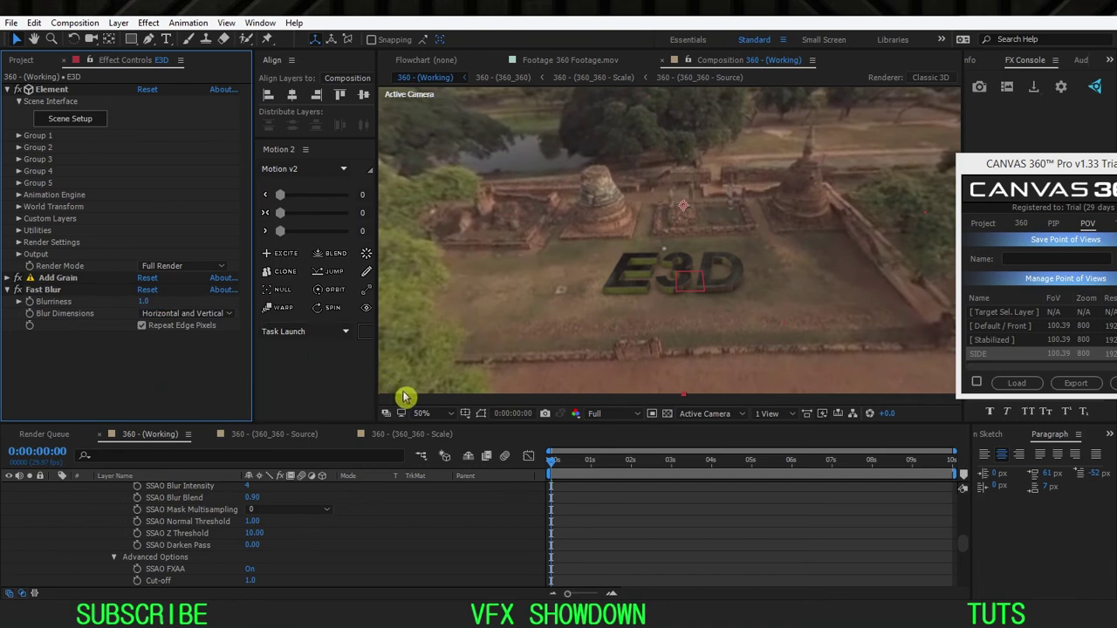
{"action": "left_click", "coordinate": [435, 414]}
{"action": "left_click", "coordinate": [449, 164]}
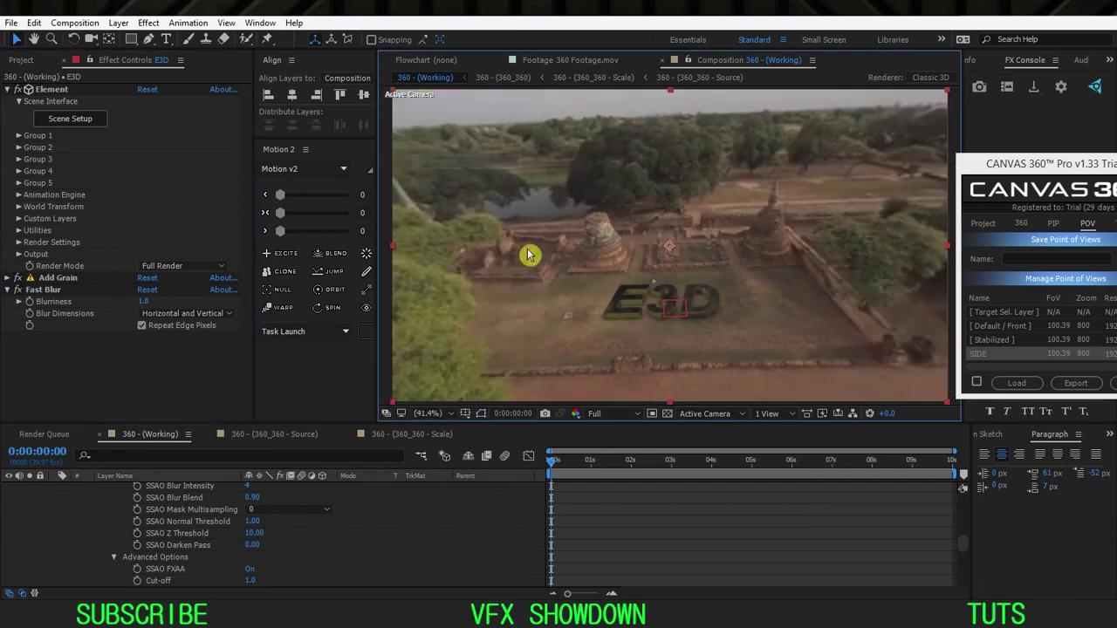
{"action": "scroll", "coordinate": [599, 279], "scroll_direction": "up", "scroll_amount": 2}
{"action": "left_click_drag", "start_coordinate": [598, 302], "coordinate": [601, 262]}
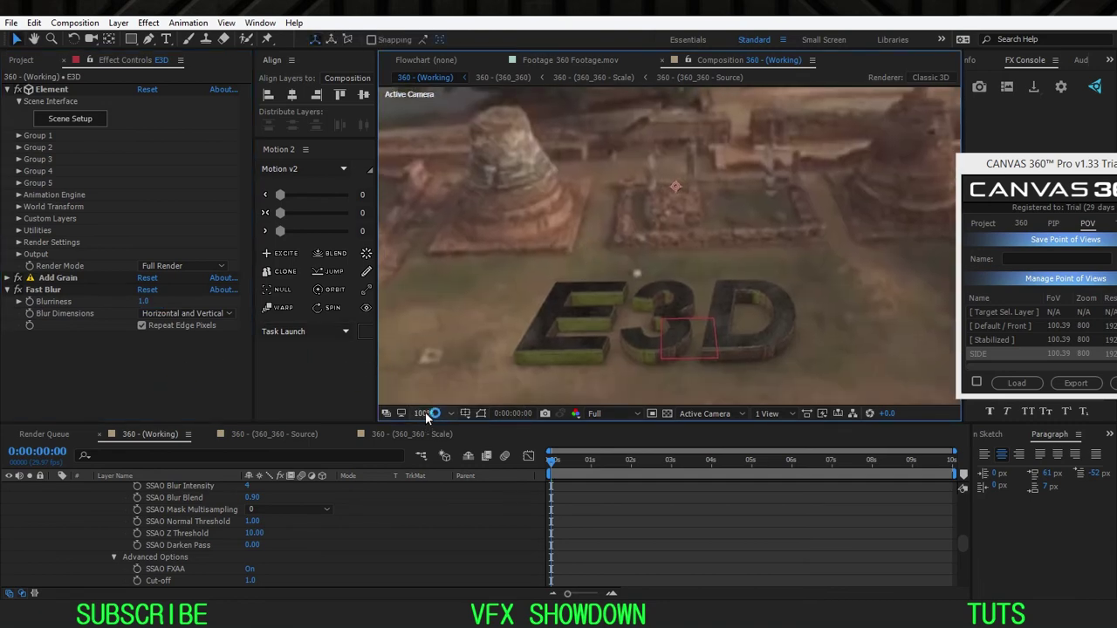
Step: Try a 60% effect opacity in Element's compositing options by adding a mask reference
{"action": "left_click", "coordinate": [56, 280]}
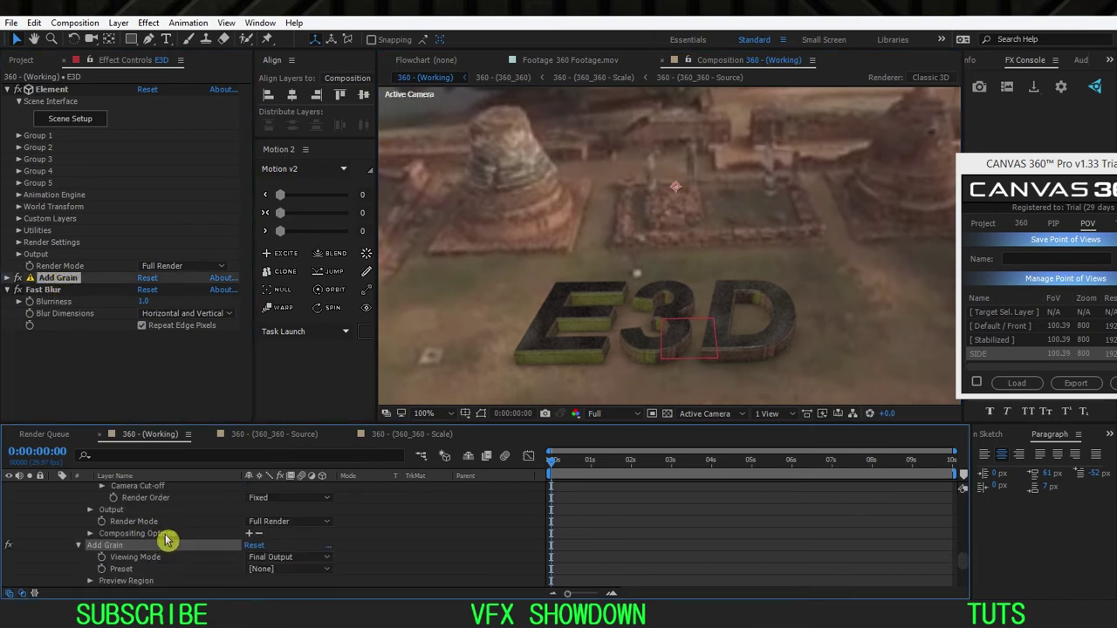
{"action": "left_click", "coordinate": [151, 534]}
{"action": "left_click", "coordinate": [248, 533]}
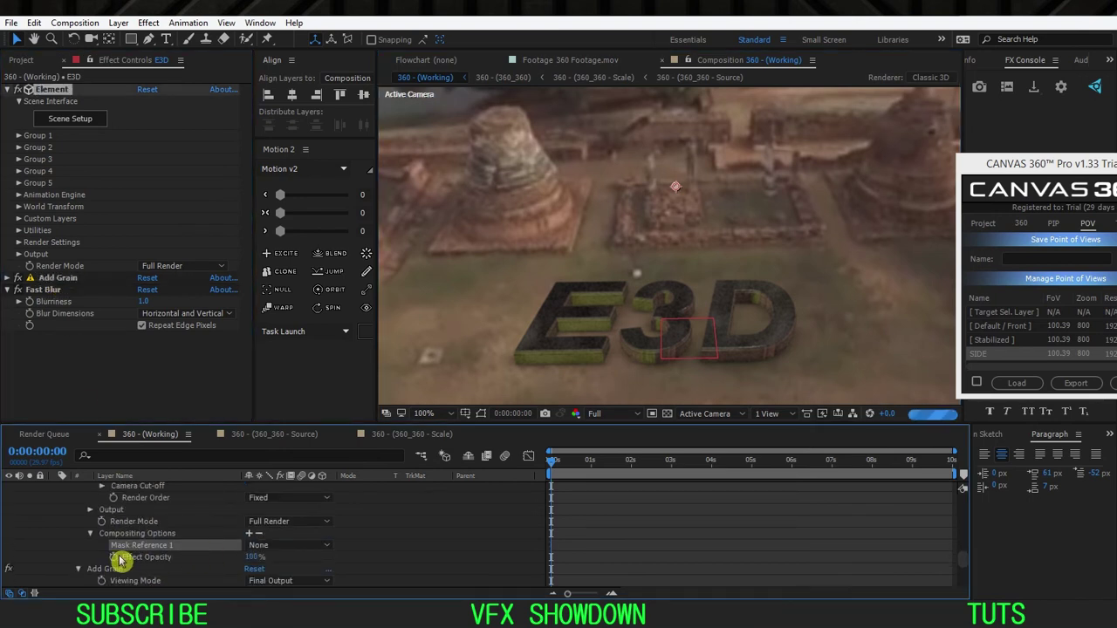
{"action": "left_click", "coordinate": [234, 563]}
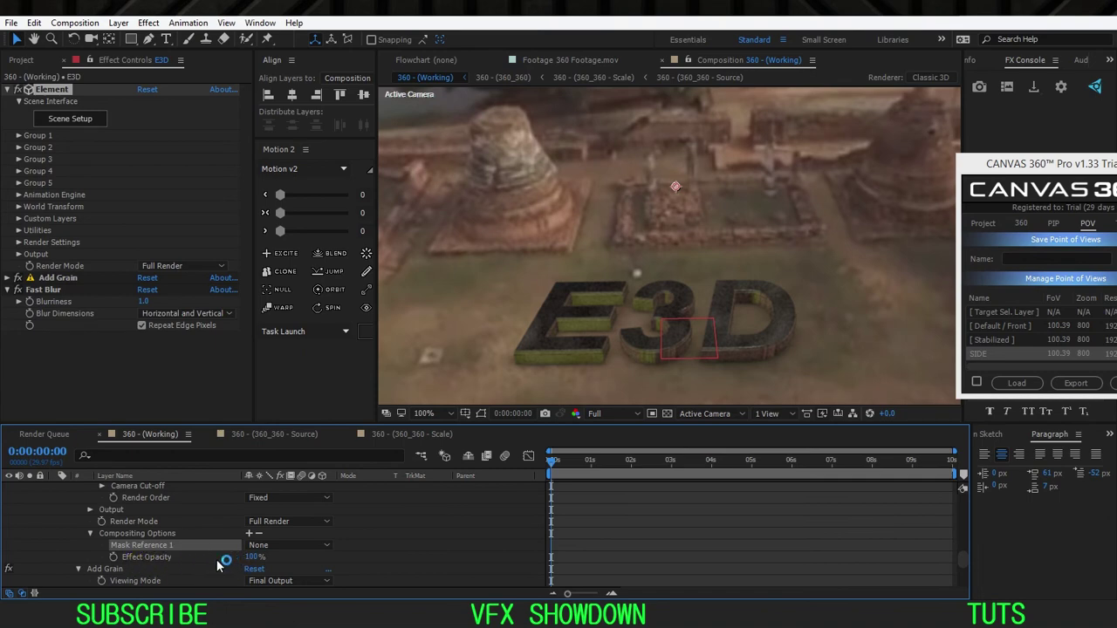
{"action": "type", "text": "60"}
{"action": "left_click", "coordinate": [361, 561]}
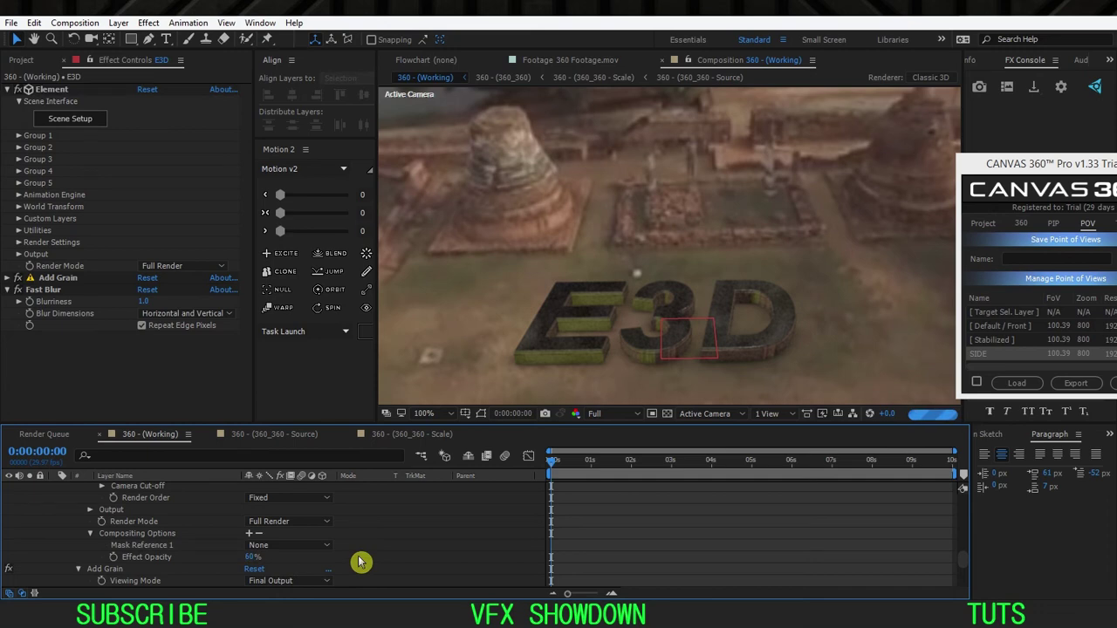
{"action": "left_click", "coordinate": [549, 340]}
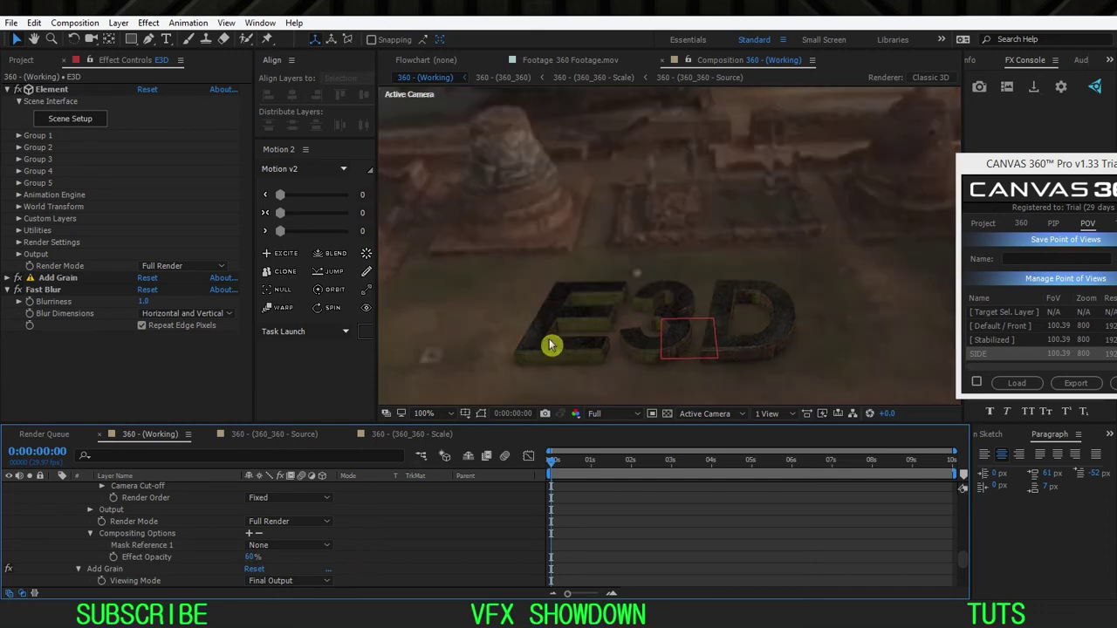
Step: Restore Element's effect opacity to 100% and remove its mask reference
{"action": "left_click", "coordinate": [252, 557]}
{"action": "type", "text": "100"}
{"action": "left_click", "coordinate": [335, 549]}
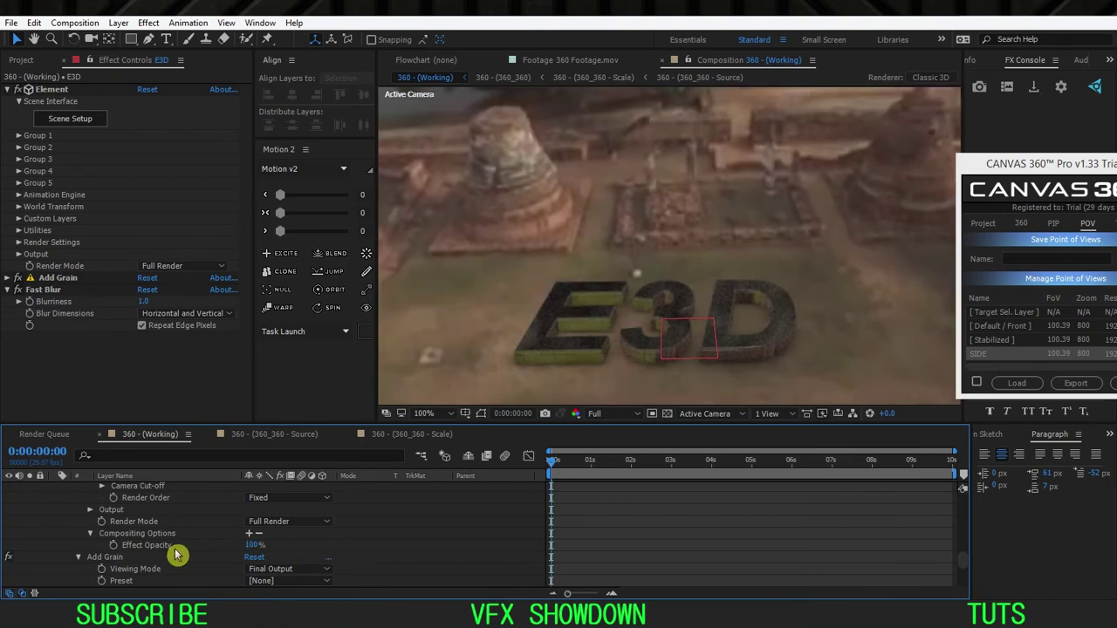
Step: Add a mask reference in Add Grain's compositing options and set that effect's opacity to 60%
{"action": "scroll", "coordinate": [178, 556], "scroll_direction": "up", "scroll_amount": 6}
{"action": "scroll", "coordinate": [155, 552], "scroll_direction": "up", "scroll_amount": 8}
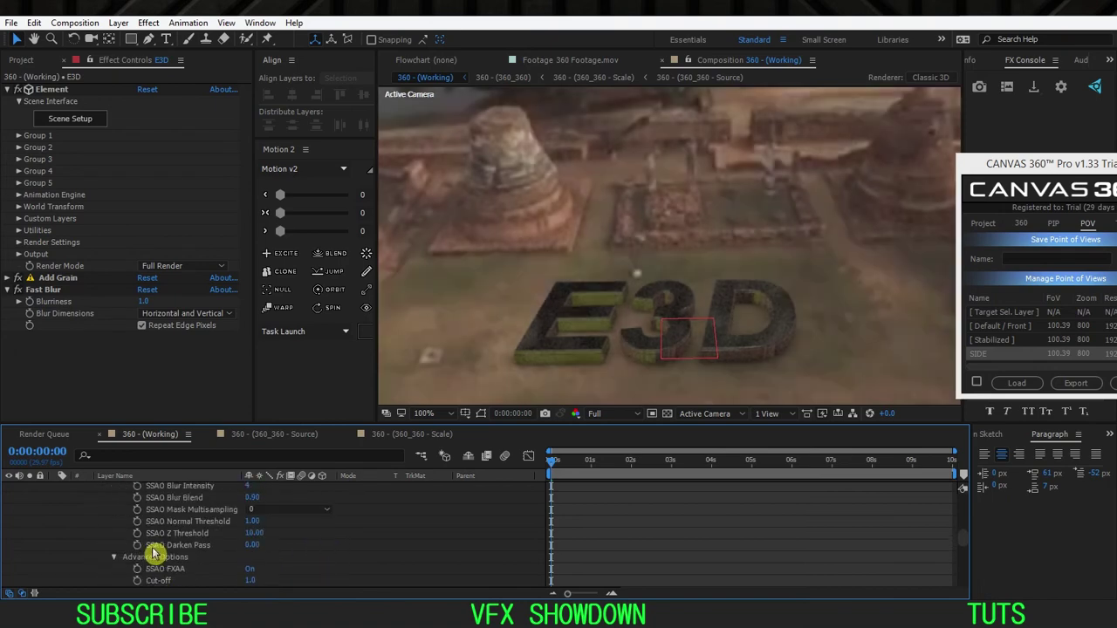
{"action": "scroll", "coordinate": [153, 552], "scroll_direction": "up", "scroll_amount": 4}
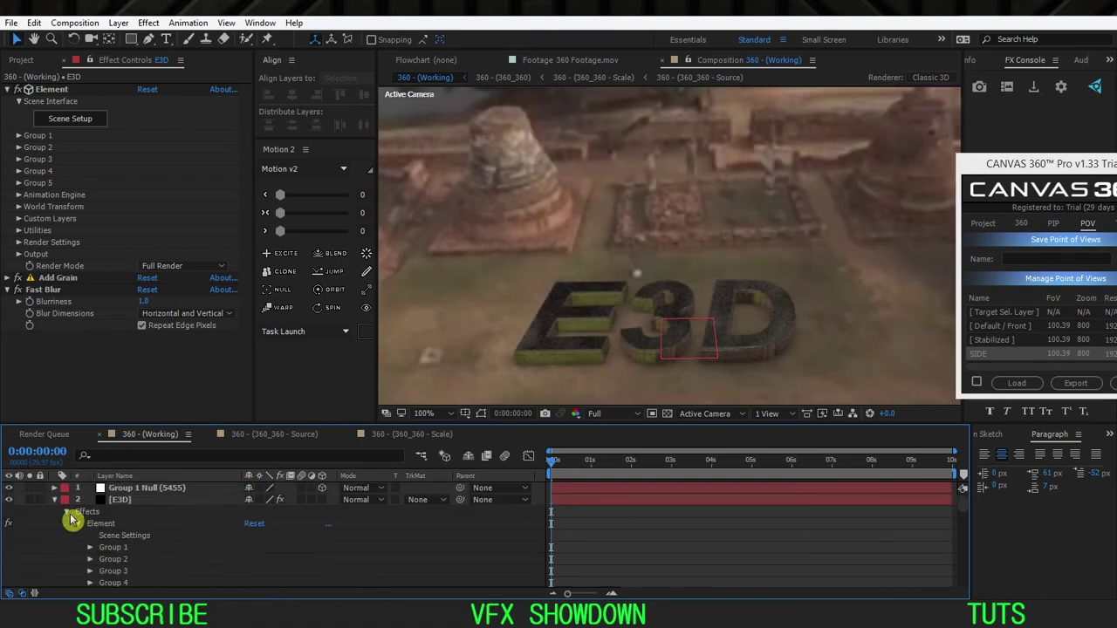
{"action": "scroll", "coordinate": [78, 526], "scroll_direction": "down", "scroll_amount": 10}
{"action": "scroll", "coordinate": [82, 535], "scroll_direction": "up", "scroll_amount": 1}
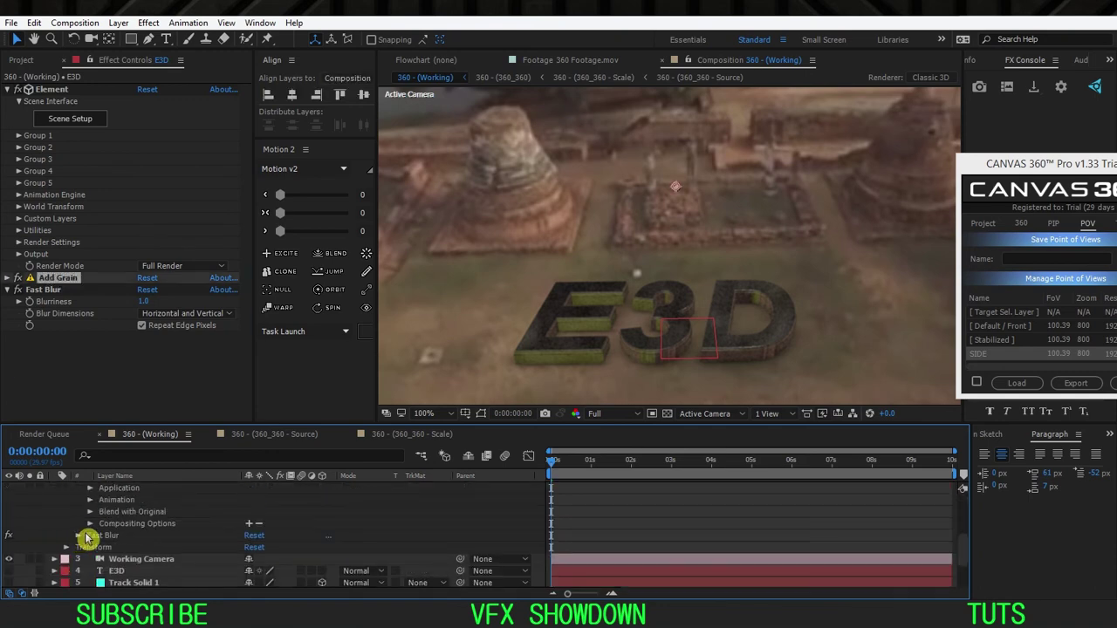
{"action": "left_click", "coordinate": [166, 524]}
{"action": "left_click", "coordinate": [250, 525]}
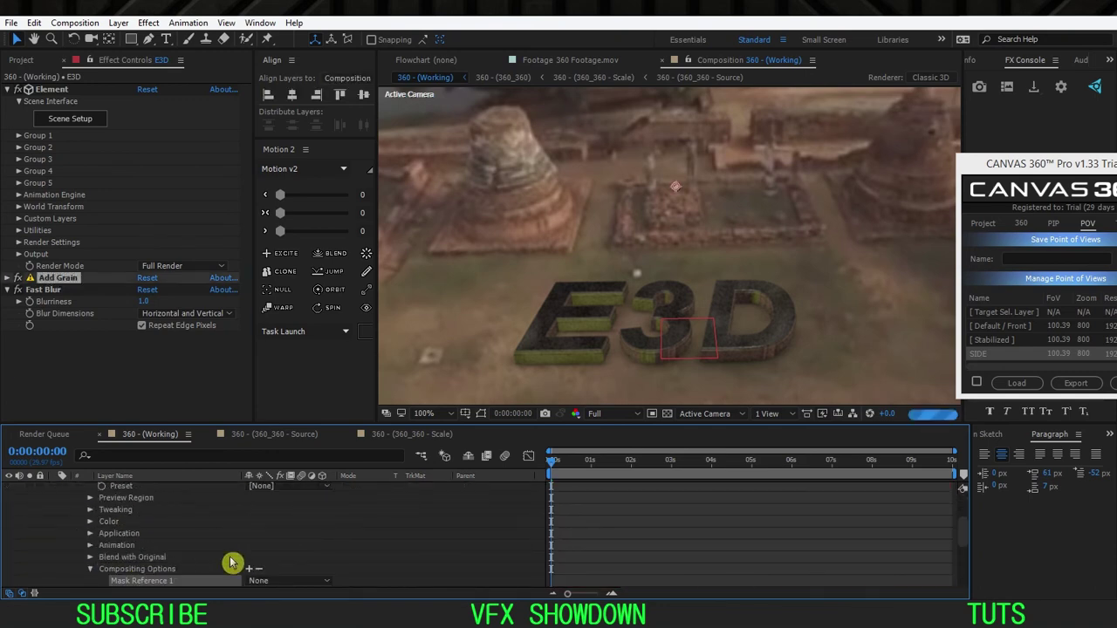
{"action": "scroll", "coordinate": [230, 563], "scroll_direction": "down", "scroll_amount": 1}
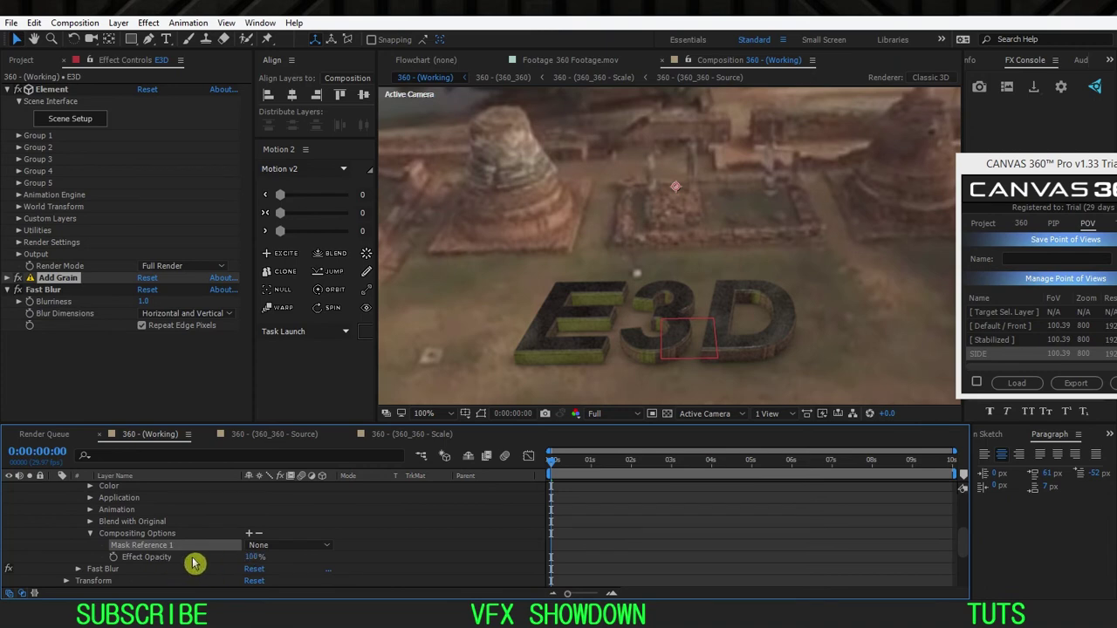
{"action": "left_click", "coordinate": [306, 563]}
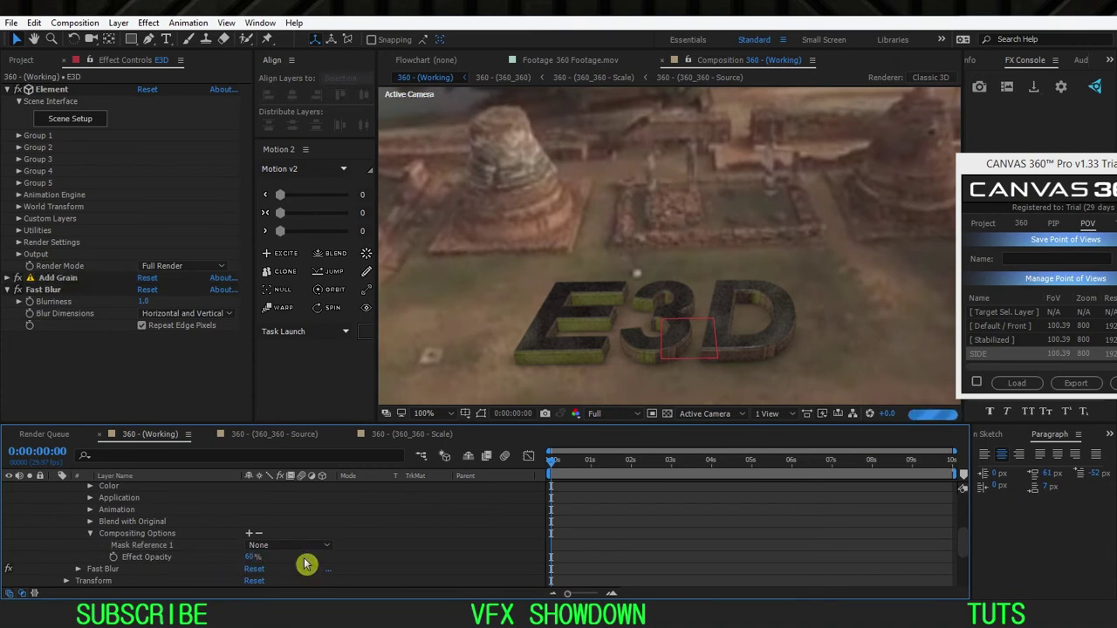
Step: Set Add Grain's effect opacity to 50% and collapse the E3D layer's properties
{"action": "scroll", "coordinate": [559, 315], "scroll_direction": "up", "scroll_amount": 2}
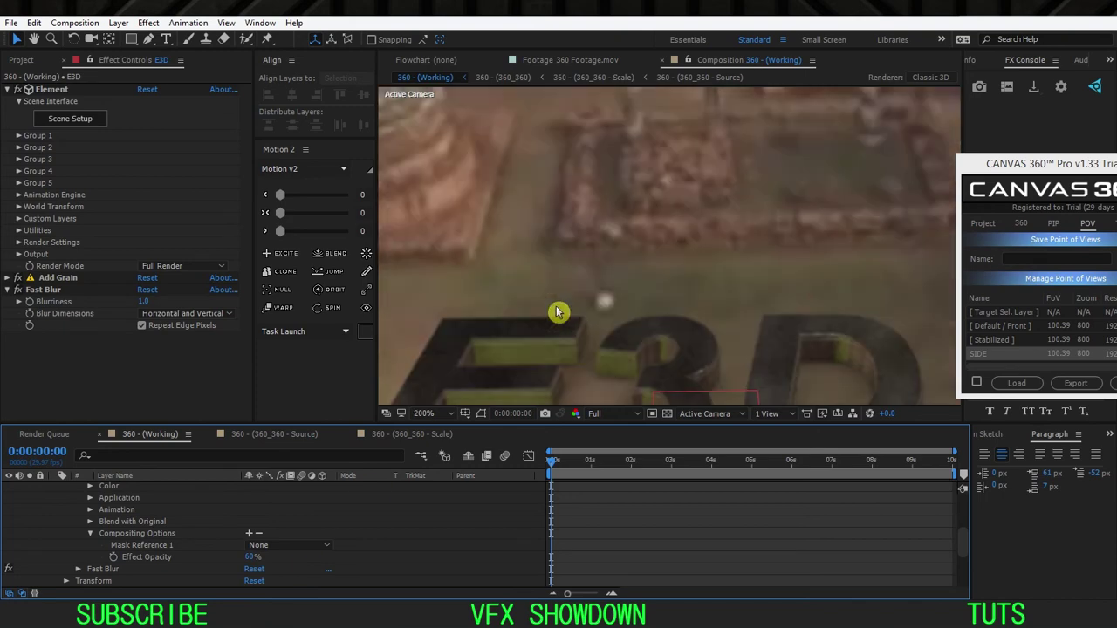
{"action": "left_click", "coordinate": [252, 557]}
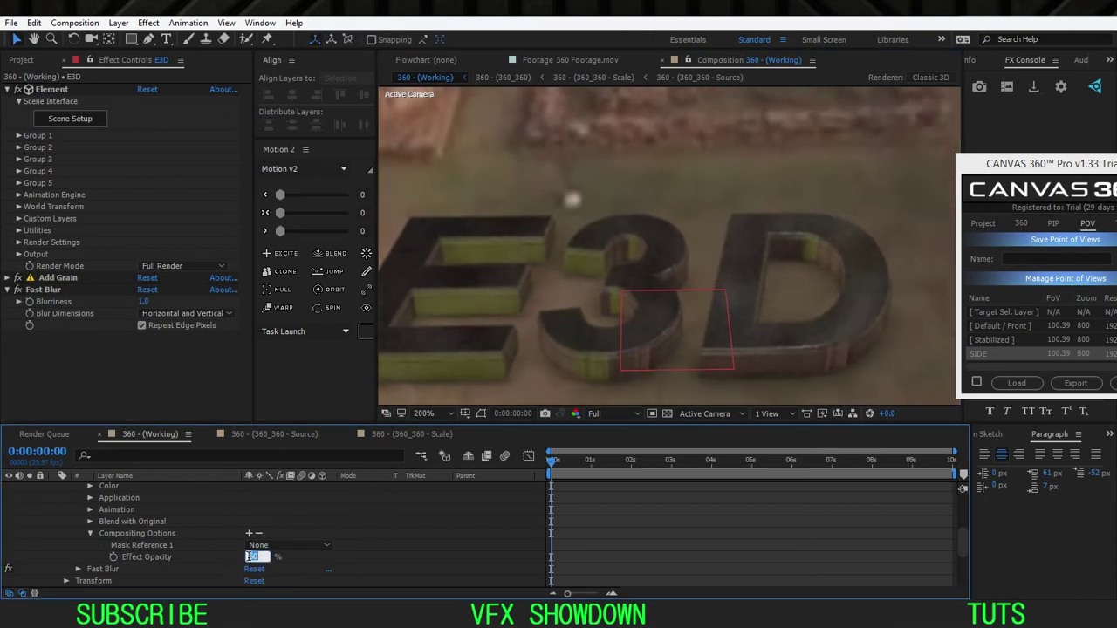
{"action": "type", "text": "50"}
{"action": "key", "text": "Return"}
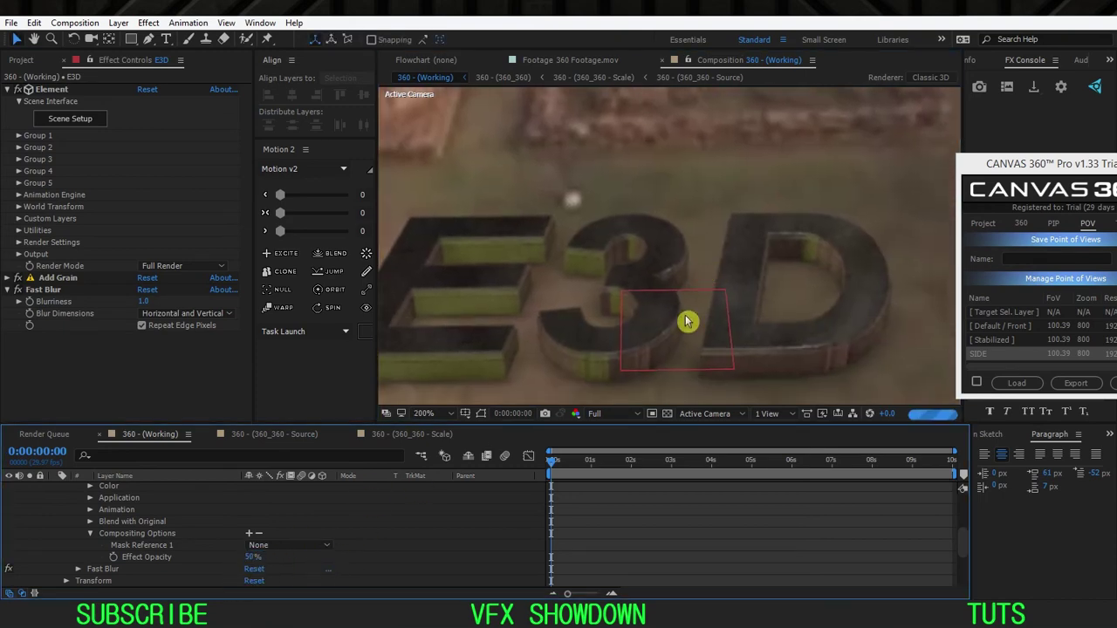
{"action": "scroll", "coordinate": [100, 518], "scroll_direction": "up", "scroll_amount": 5}
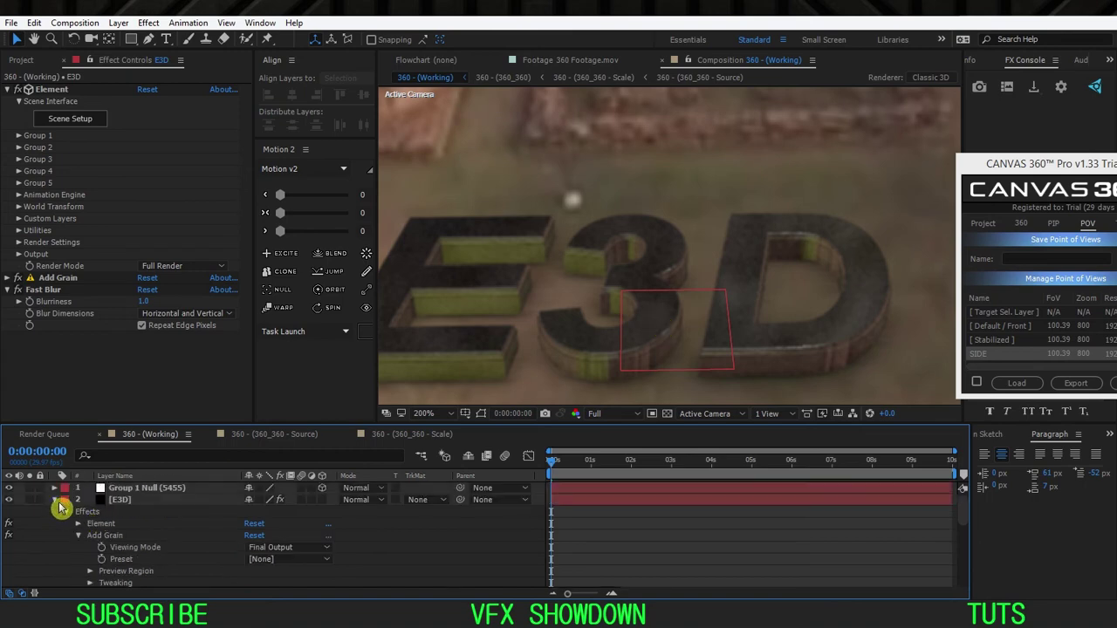
{"action": "left_click", "coordinate": [54, 499]}
Step: Fit the composition in the viewer and check how the text sits in the footage at several times across the clip
{"action": "left_click", "coordinate": [425, 413]}
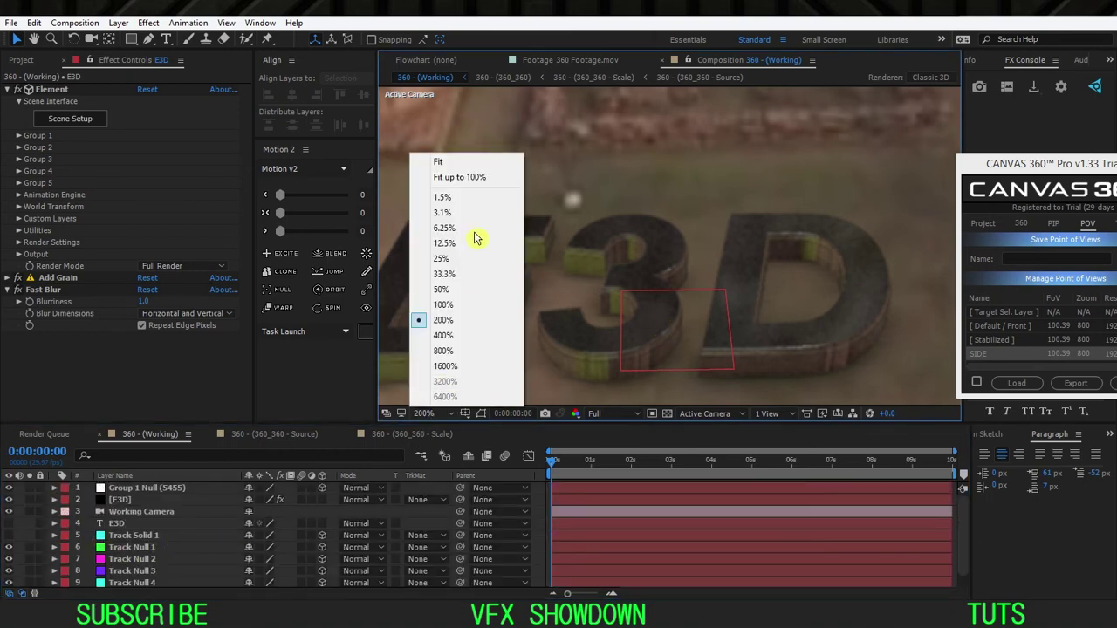
{"action": "left_click", "coordinate": [468, 166]}
{"action": "mouse_move", "coordinate": [967, 166]}
{"action": "left_mouse_down"}
{"action": "mouse_move", "coordinate": [317, 219]}
{"action": "mouse_move", "coordinate": [987, 194]}
{"action": "mouse_move", "coordinate": [987, 166]}
{"action": "left_mouse_up"}
{"action": "left_click", "coordinate": [618, 460]}
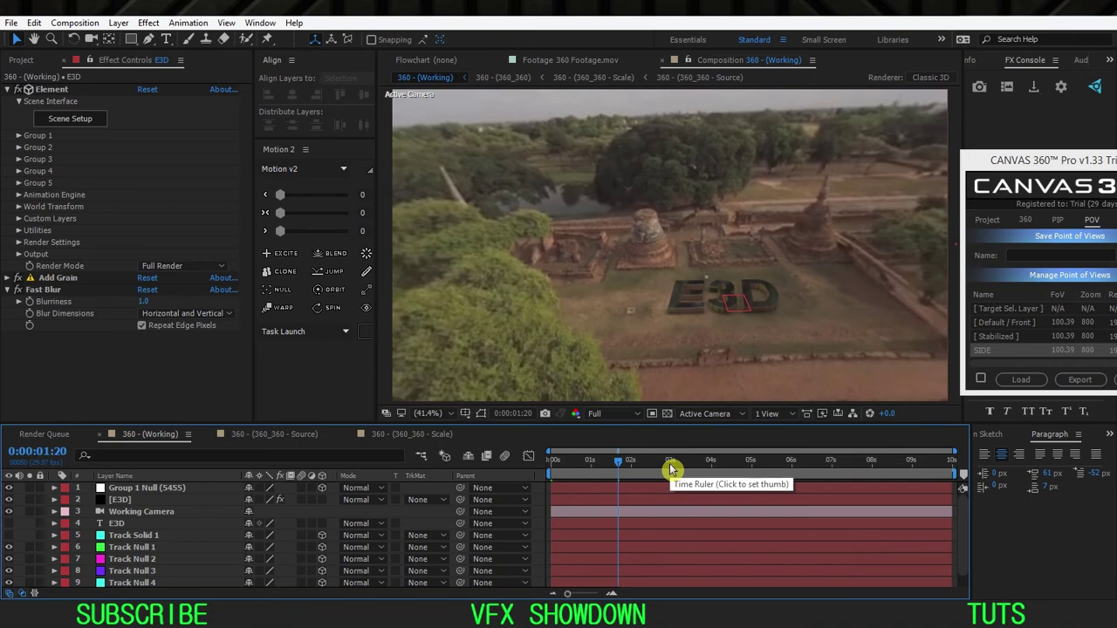
{"action": "left_click", "coordinate": [670, 468]}
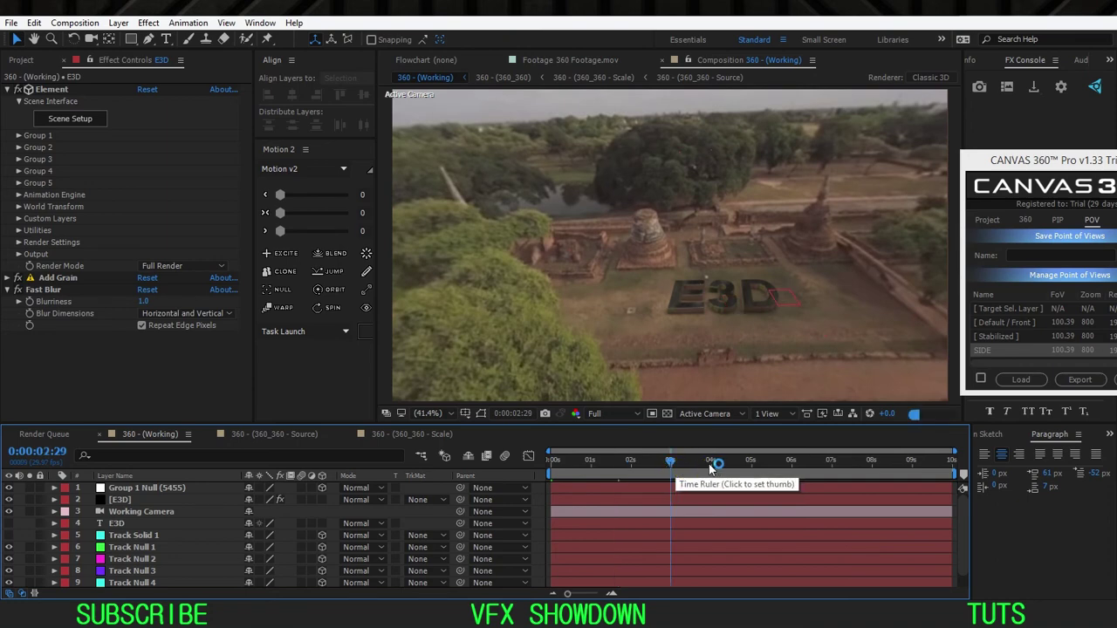
{"action": "left_click", "coordinate": [710, 469]}
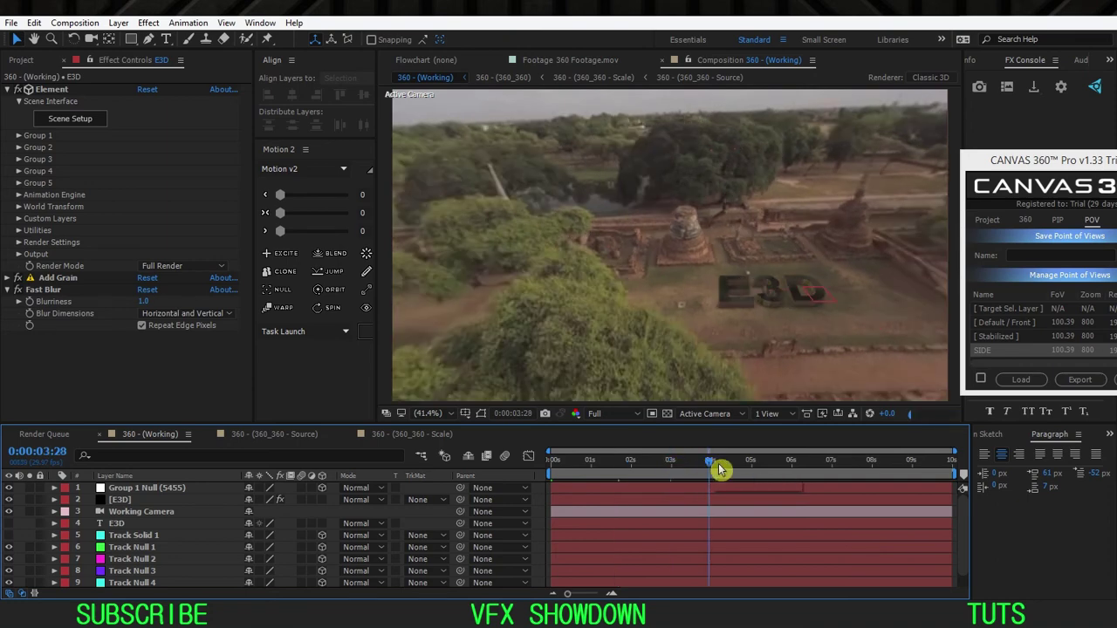
{"action": "left_click", "coordinate": [747, 469]}
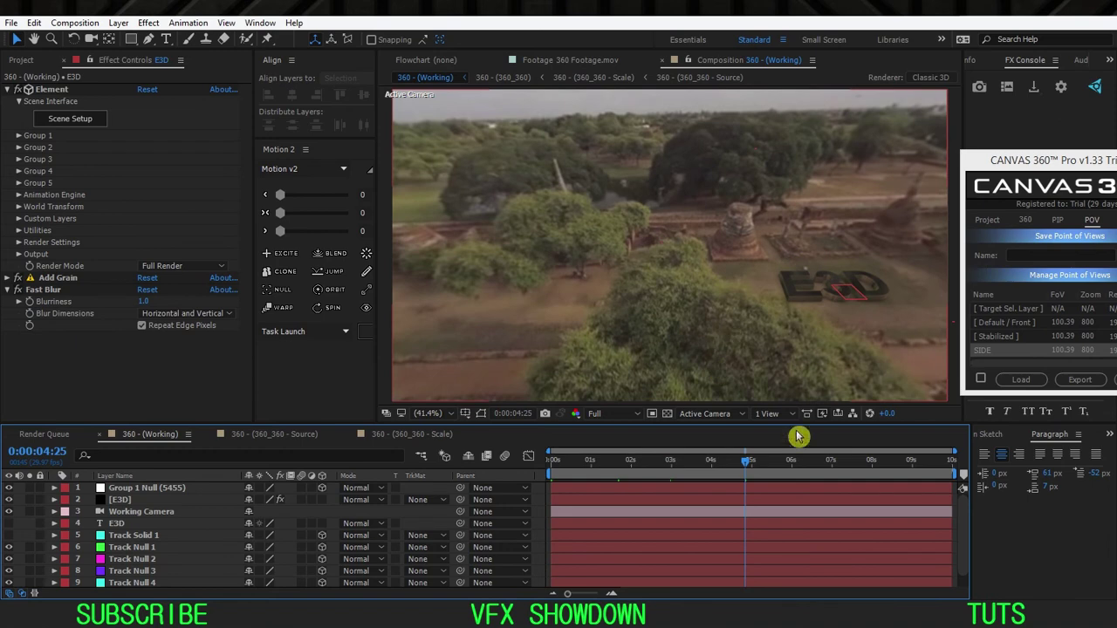
{"action": "left_click", "coordinate": [833, 467]}
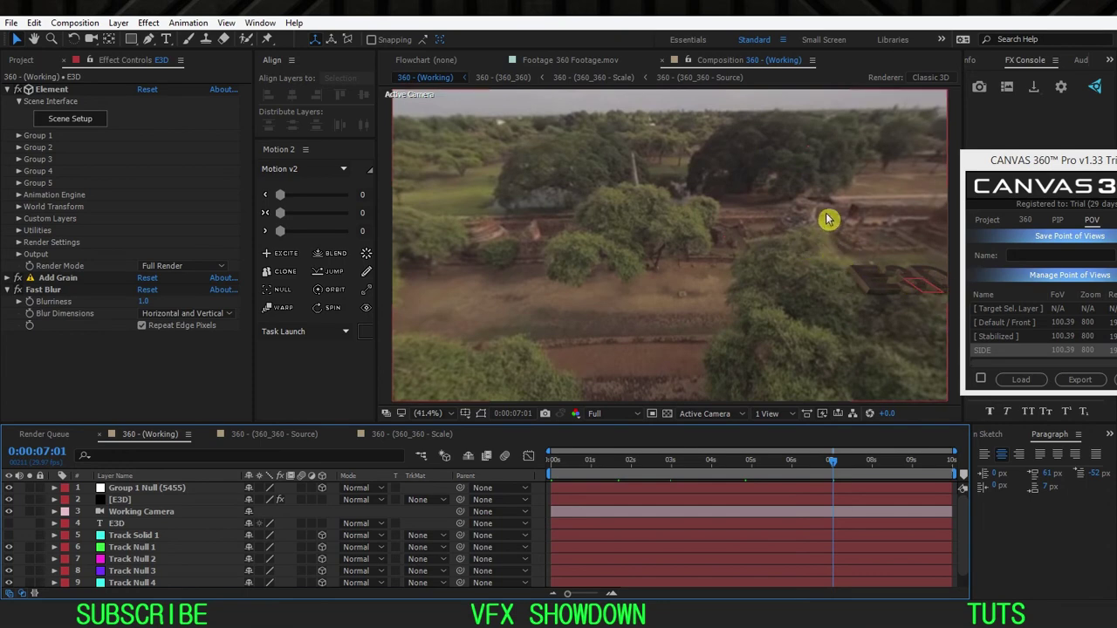
{"action": "mouse_move", "coordinate": [813, 460]}
{"action": "left_mouse_down"}
{"action": "mouse_move", "coordinate": [830, 460]}
{"action": "mouse_move", "coordinate": [816, 460]}
{"action": "left_mouse_up"}
{"action": "left_click_drag", "start_coordinate": [1052, 162], "coordinate": [1080, 144]}
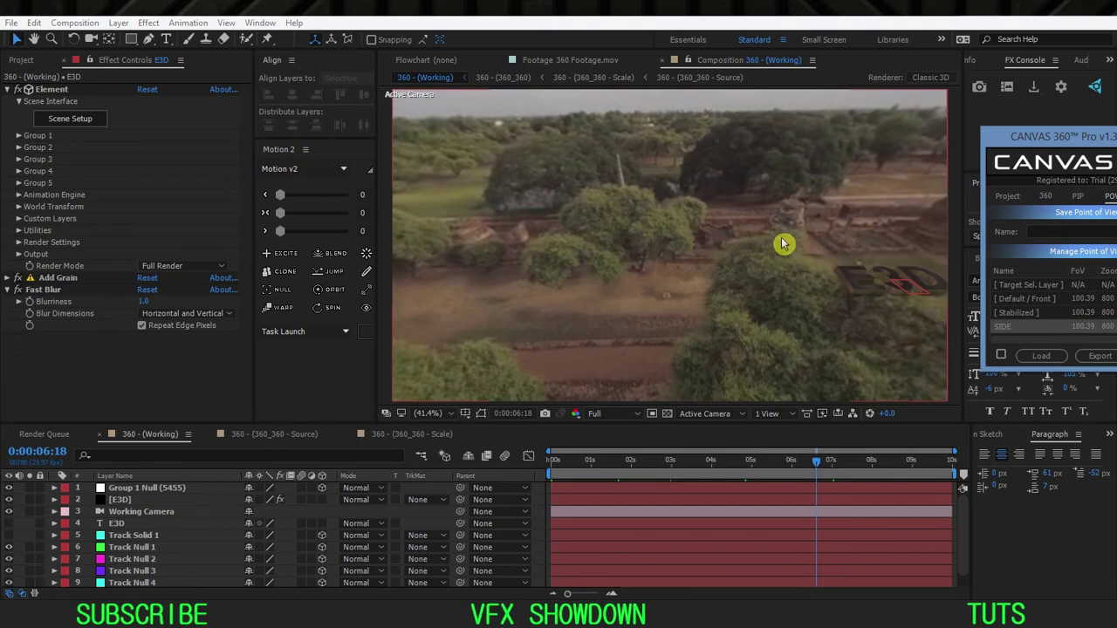
{"action": "left_click", "coordinate": [888, 460]}
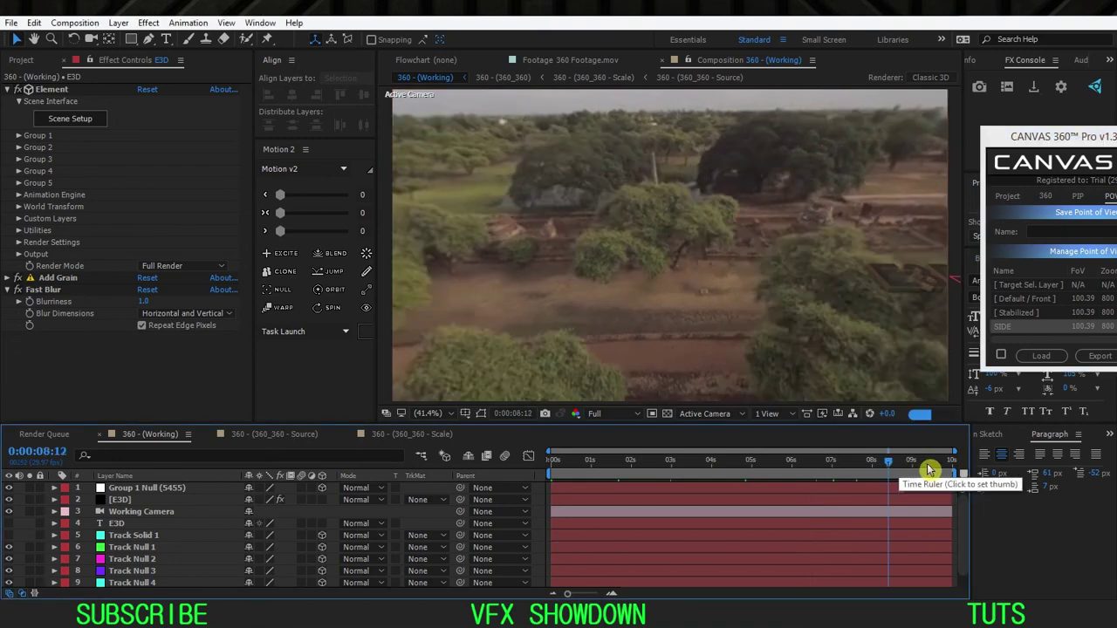
{"action": "left_click_drag", "start_coordinate": [930, 471], "coordinate": [577, 468]}
Step: Switch Element's render mode to Preview and turn off the Add Grain and Fast Blur effects on the E3D layer
{"action": "left_click", "coordinate": [446, 417]}
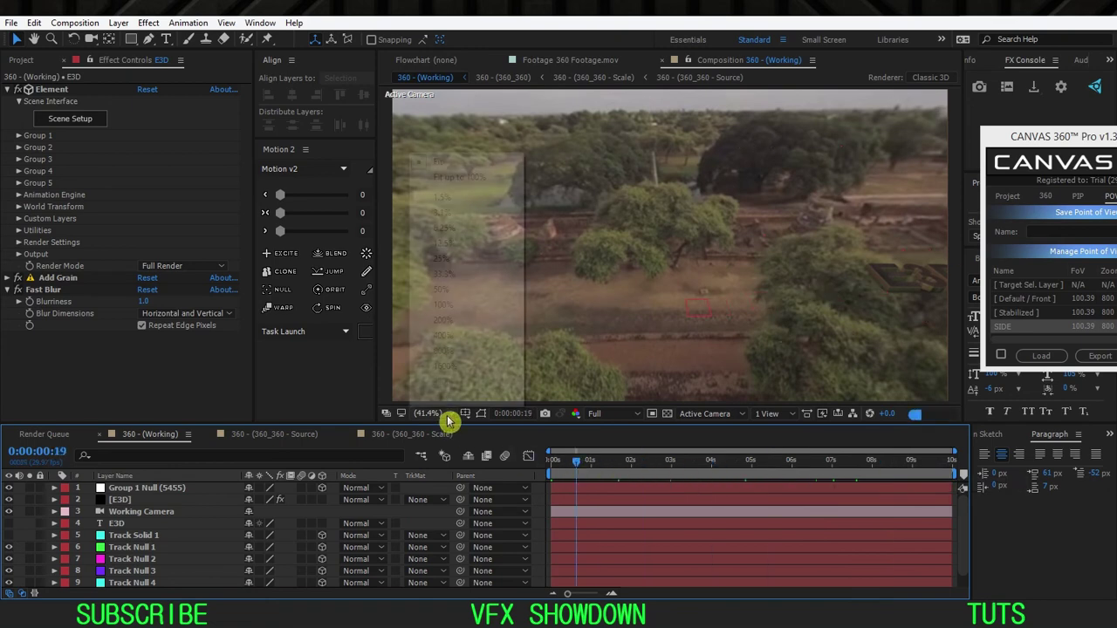
{"action": "left_click", "coordinate": [438, 166]}
{"action": "left_click_drag", "start_coordinate": [1022, 142], "coordinate": [575, 158]}
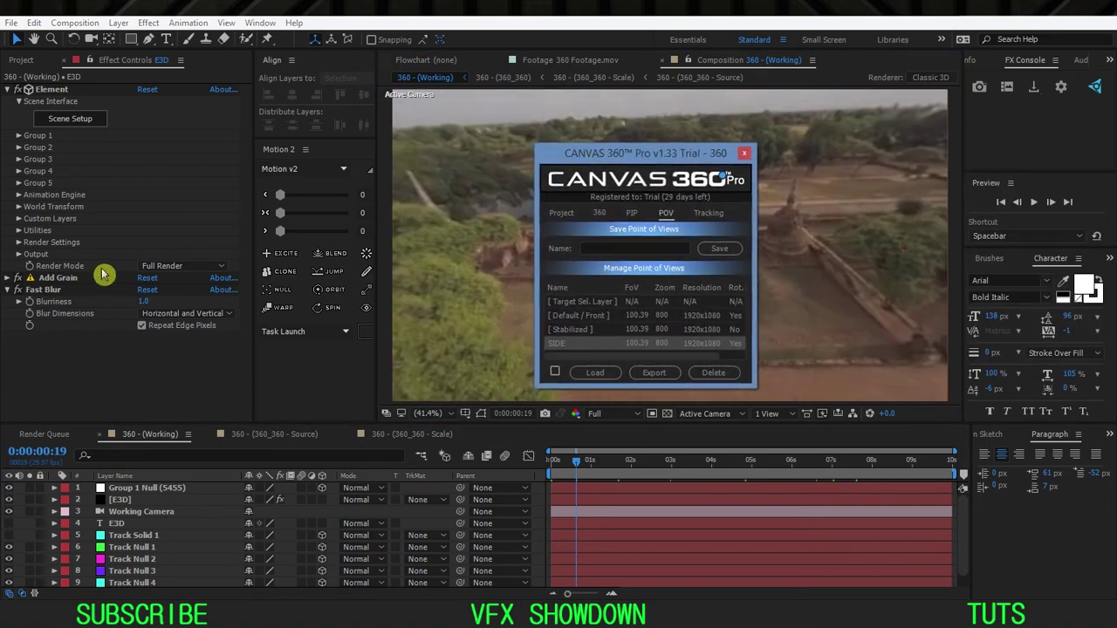
{"action": "left_click", "coordinate": [183, 265]}
{"action": "left_click", "coordinate": [175, 302]}
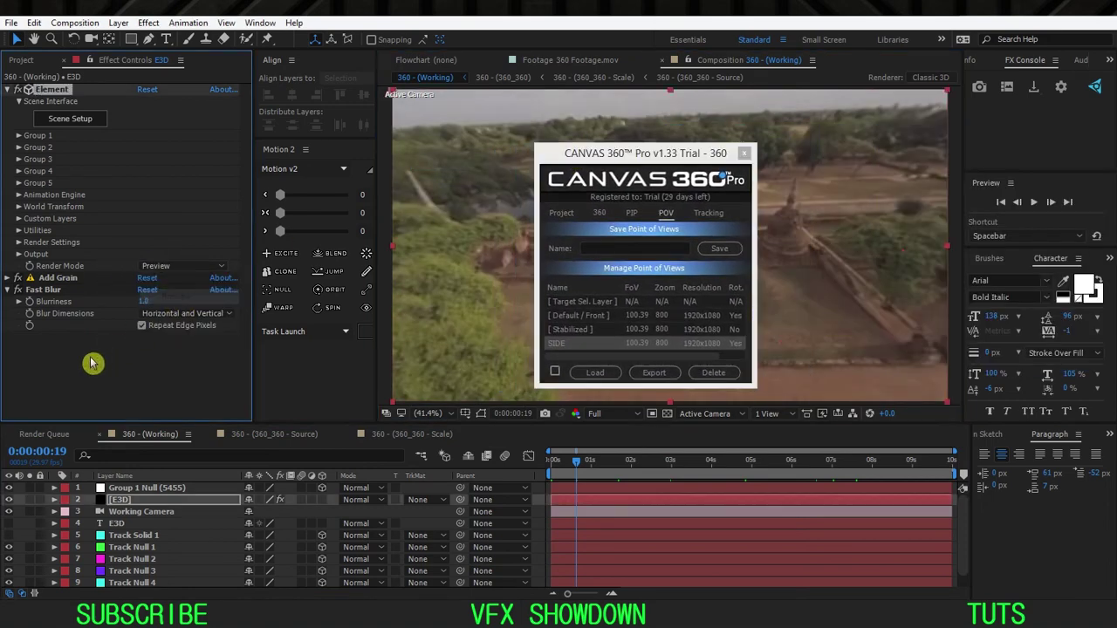
{"action": "left_click", "coordinate": [7, 290]}
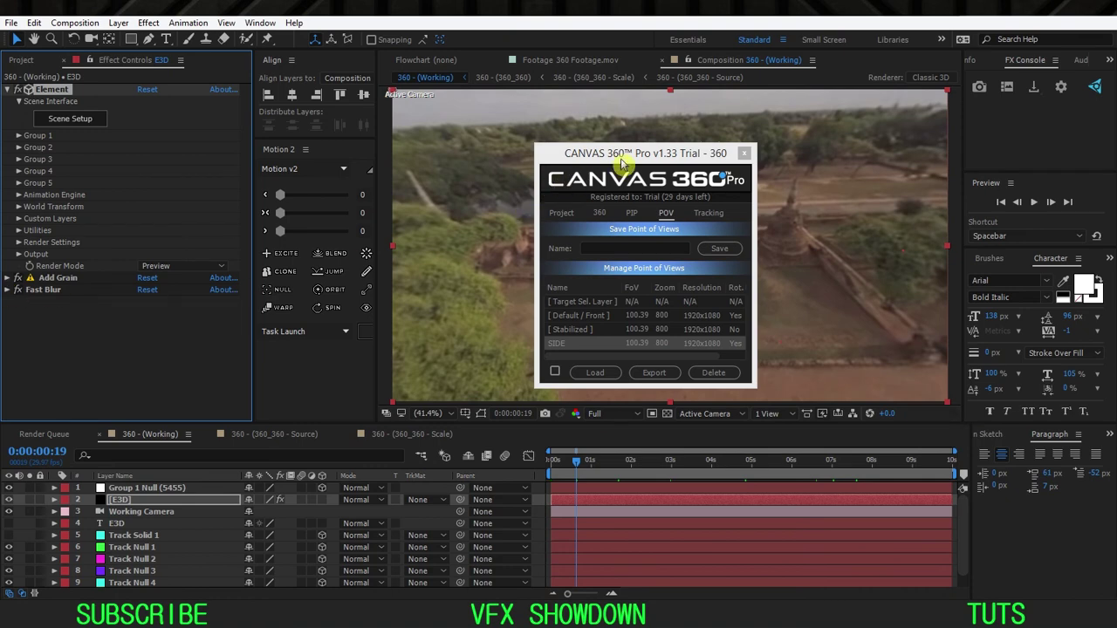
{"action": "left_click_drag", "start_coordinate": [629, 159], "coordinate": [290, 143]}
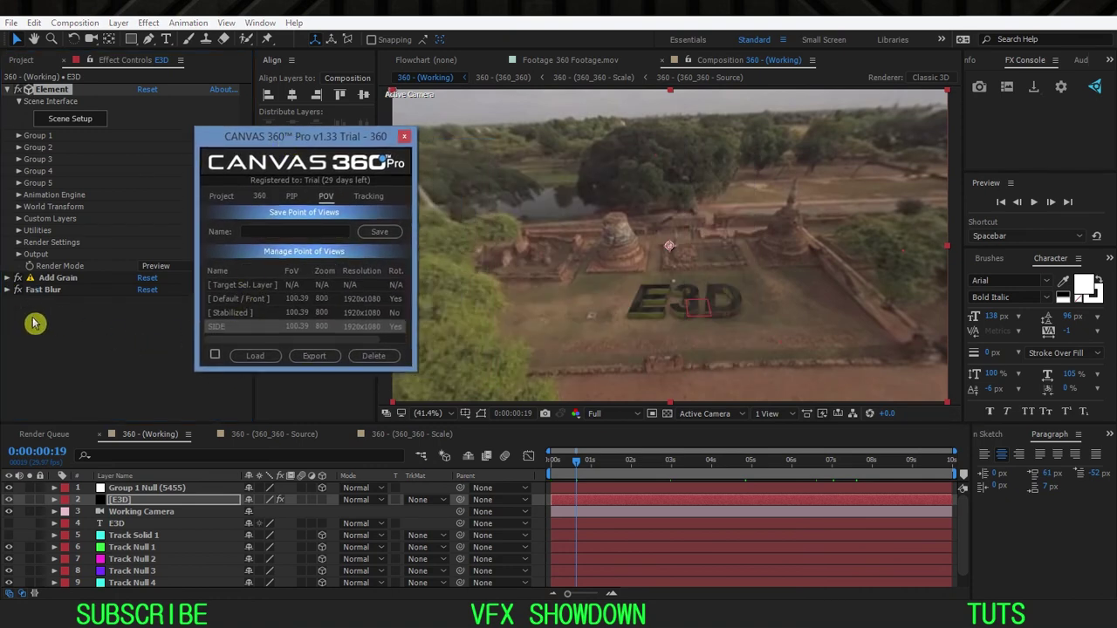
{"action": "left_click", "coordinate": [17, 278]}
{"action": "left_click", "coordinate": [18, 290]}
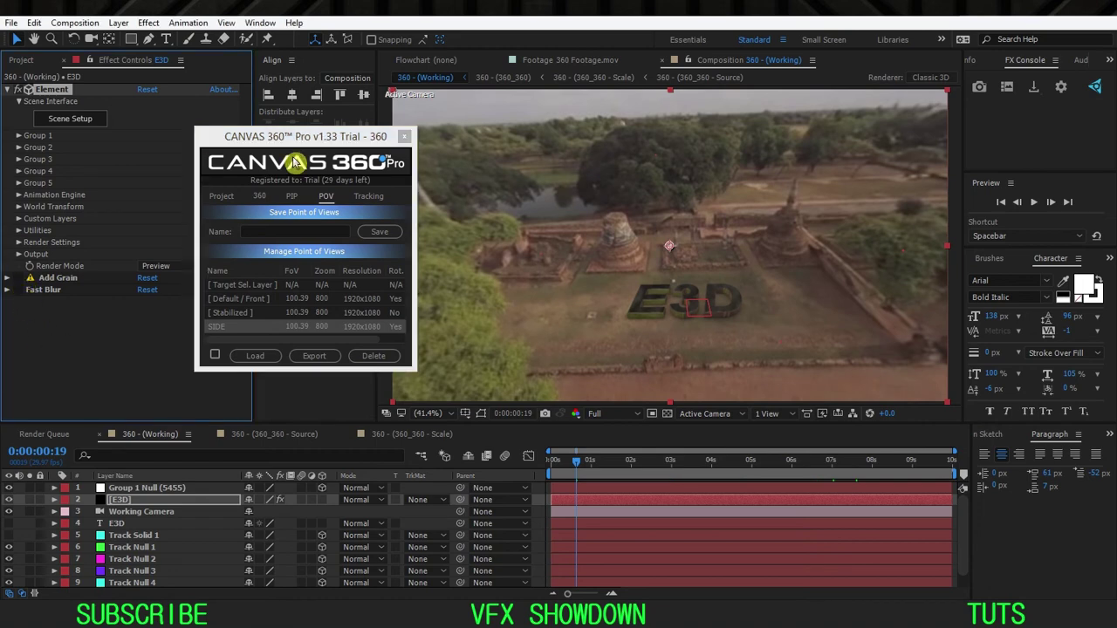
{"action": "left_click_drag", "start_coordinate": [301, 142], "coordinate": [308, 142]}
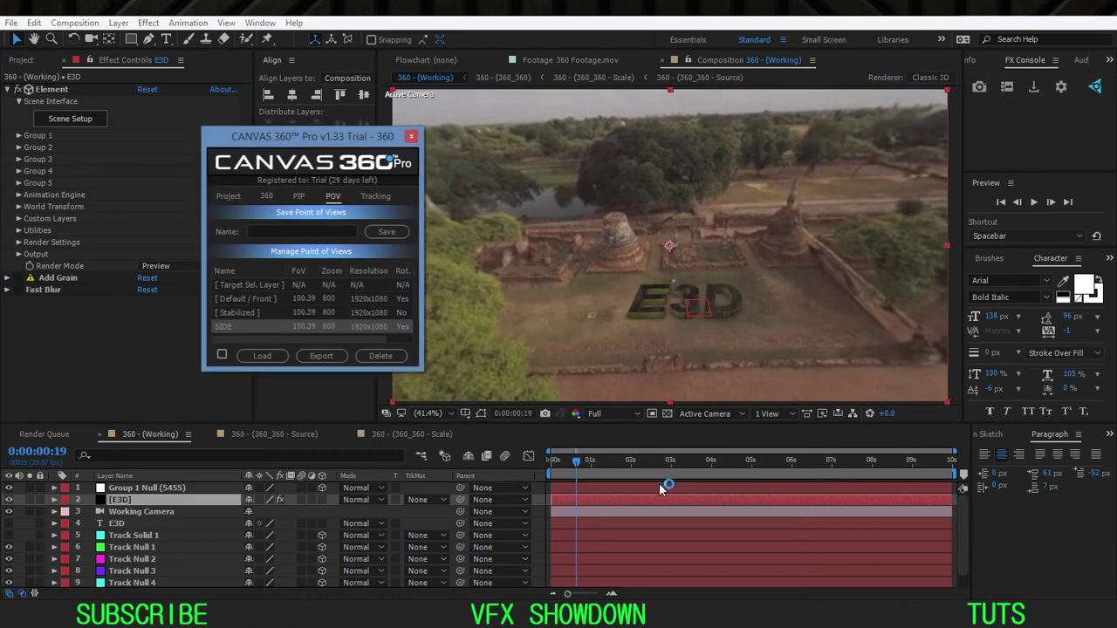
Step: Check the text's placement at a few later frames, then return to the first frame
{"action": "left_click", "coordinate": [628, 460]}
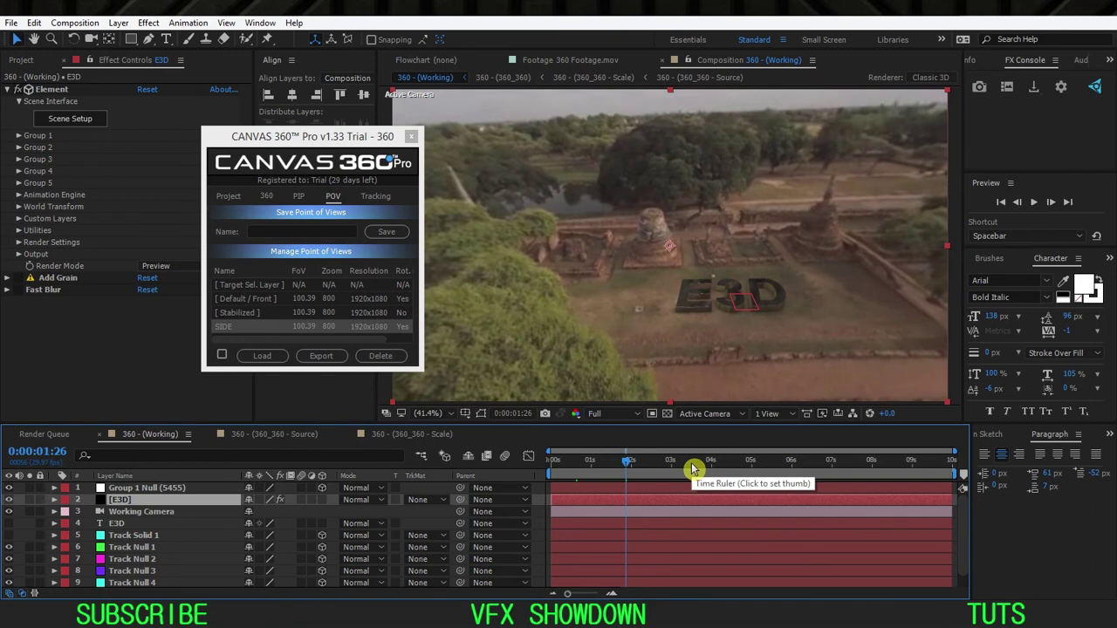
{"action": "left_click", "coordinate": [692, 465]}
{"action": "left_click", "coordinate": [840, 463]}
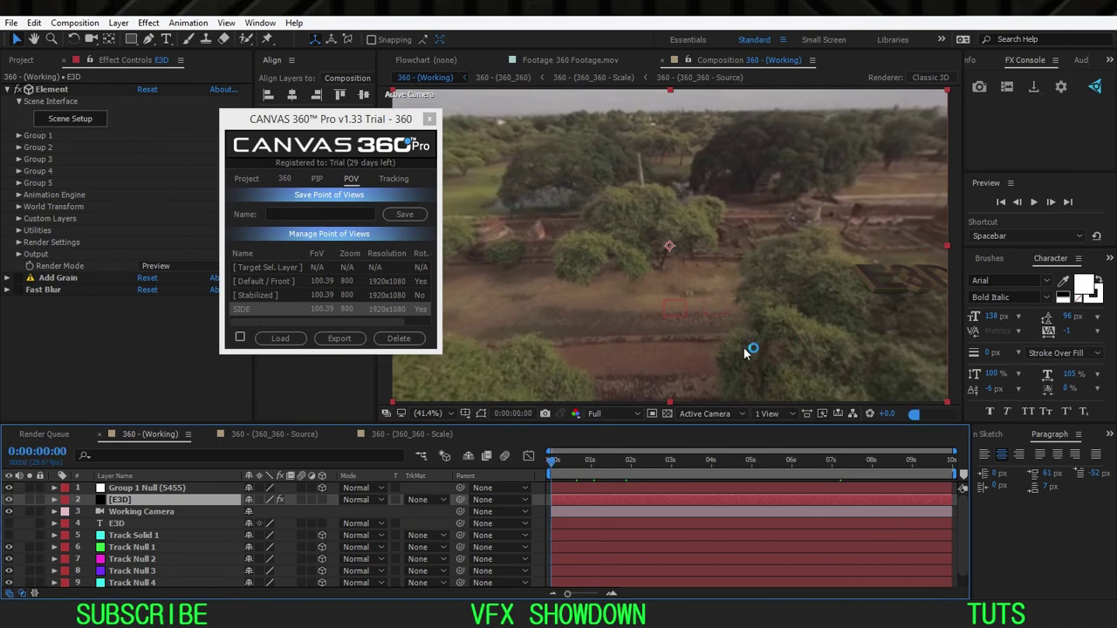
Step: Orbit the working camera to inspect how the E3D text sits on the ground from other angles
{"action": "key", "text": "c"}
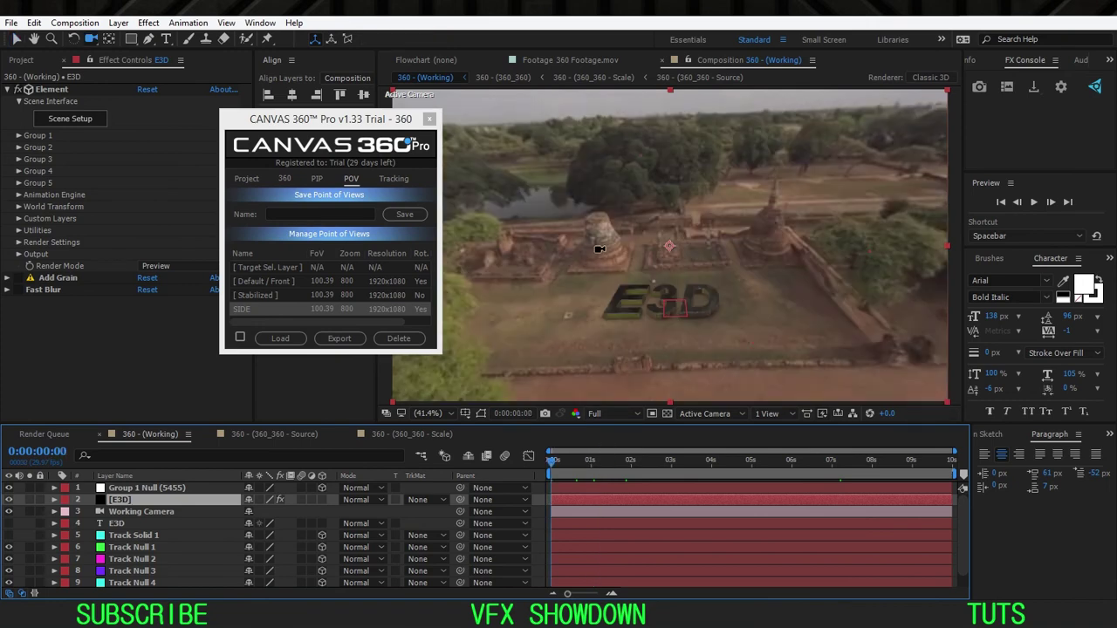
{"action": "left_click_drag", "start_coordinate": [599, 250], "coordinate": [615, 251]}
{"action": "left_click", "coordinate": [614, 251]}
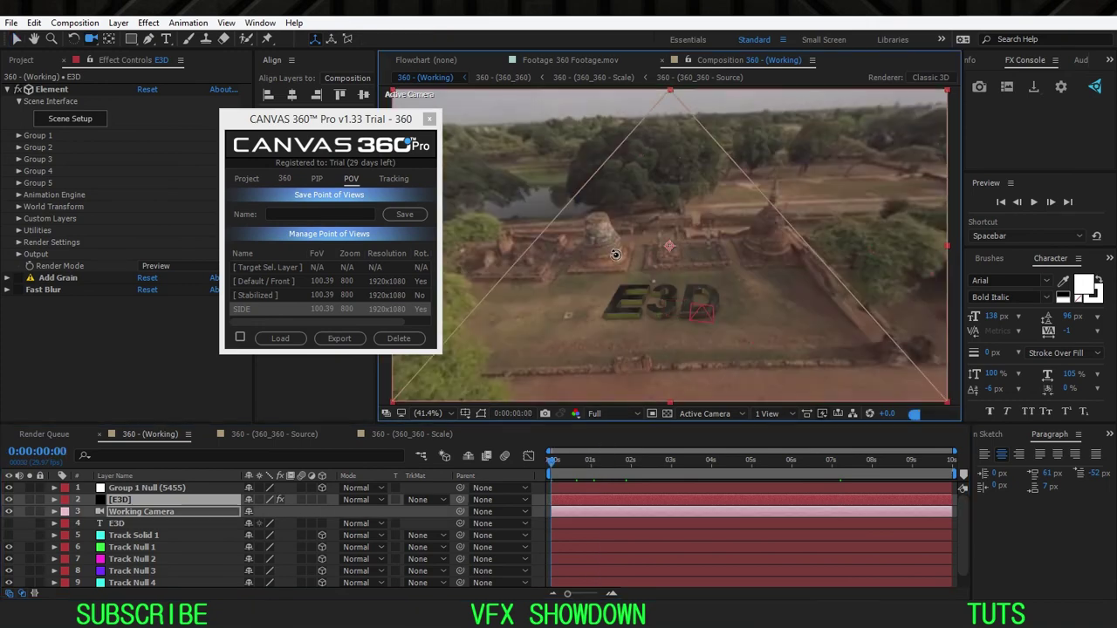
{"action": "mouse_move", "coordinate": [360, 119]}
{"action": "left_mouse_down"}
{"action": "mouse_move", "coordinate": [360, 134]}
{"action": "mouse_move", "coordinate": [341, 128]}
{"action": "left_mouse_up"}
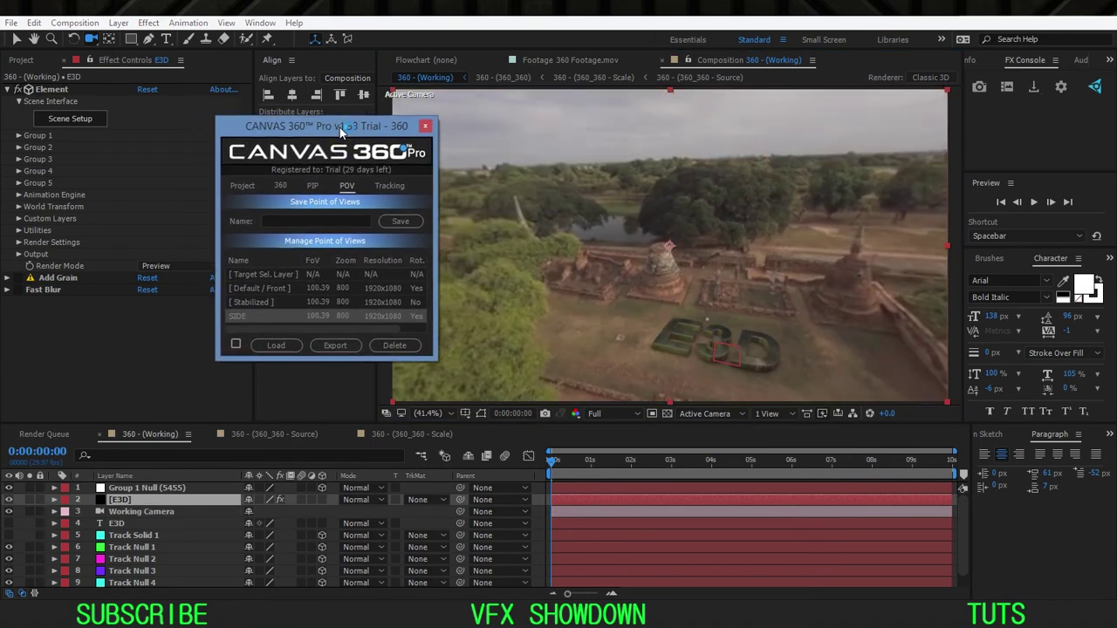
{"action": "left_click", "coordinate": [668, 299]}
{"action": "left_click", "coordinate": [669, 298]}
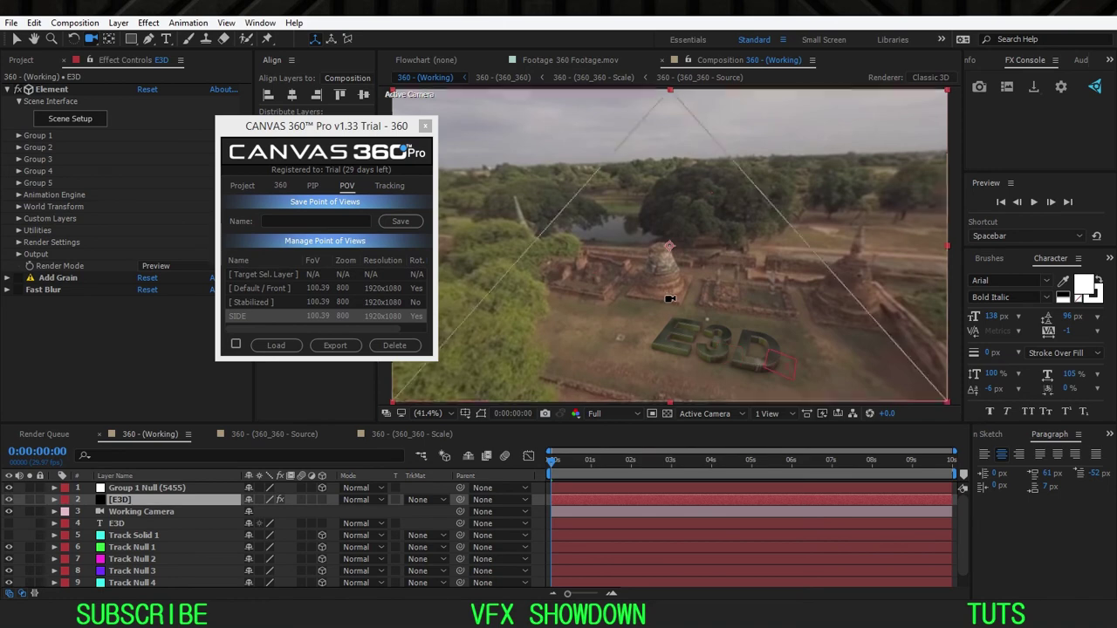
{"action": "left_click_drag", "start_coordinate": [669, 298], "coordinate": [672, 300]}
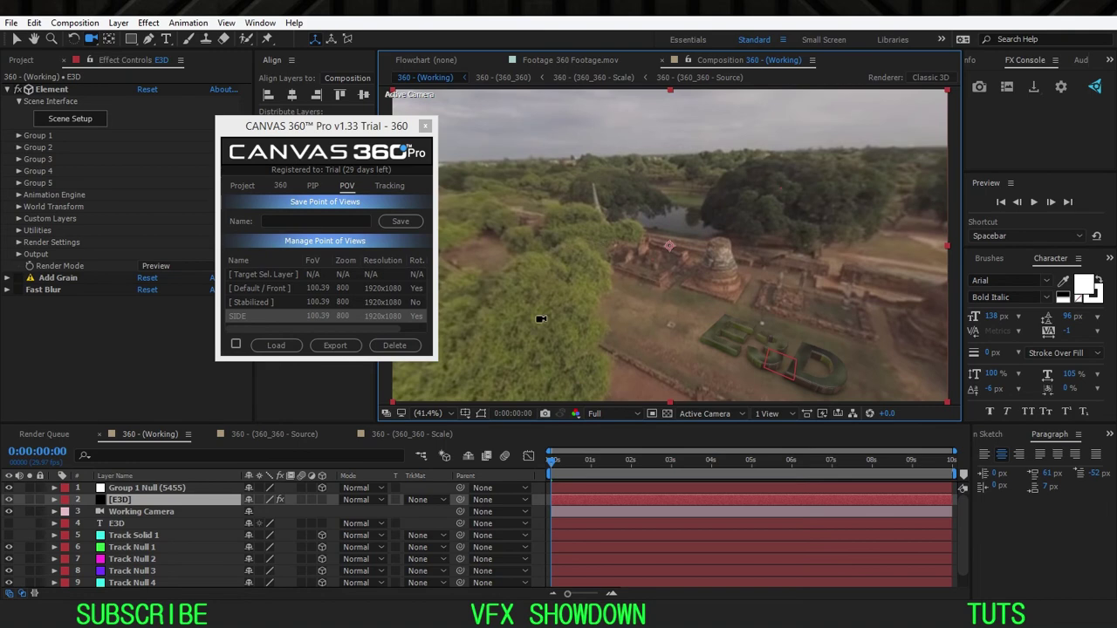
{"action": "left_click", "coordinate": [20, 243]}
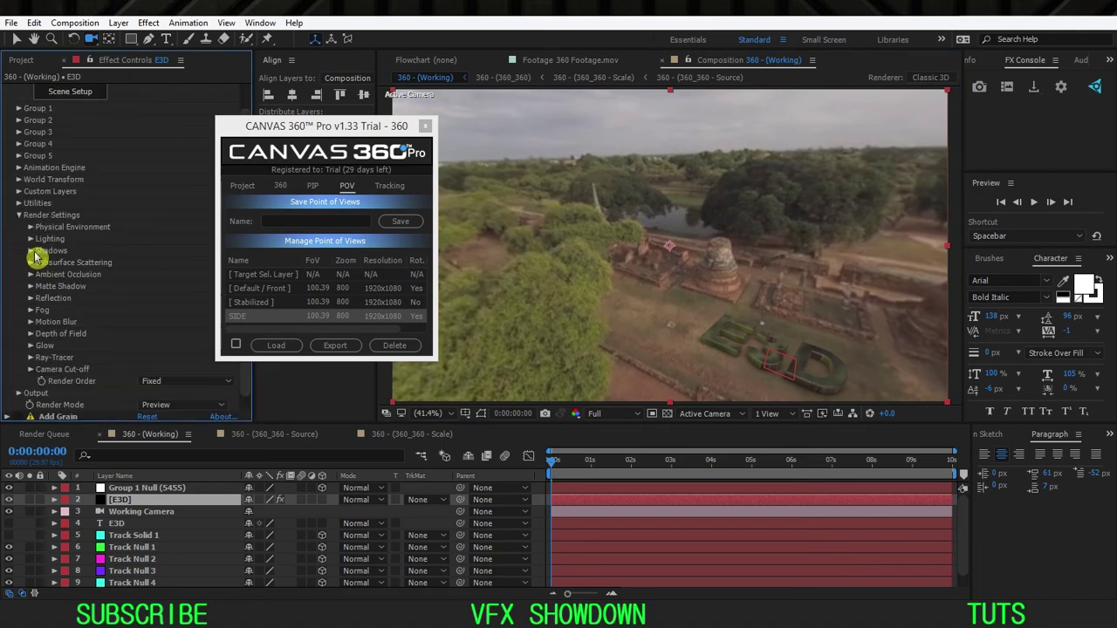
{"action": "left_click", "coordinate": [31, 227]}
{"action": "left_click", "coordinate": [30, 227]}
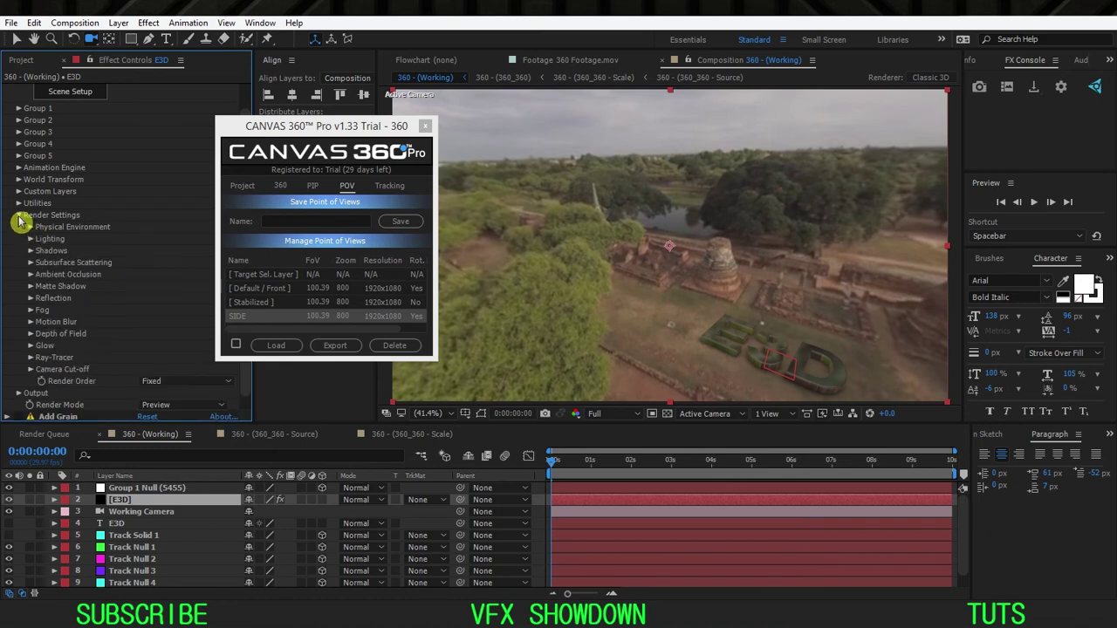
{"action": "left_click", "coordinate": [19, 216]}
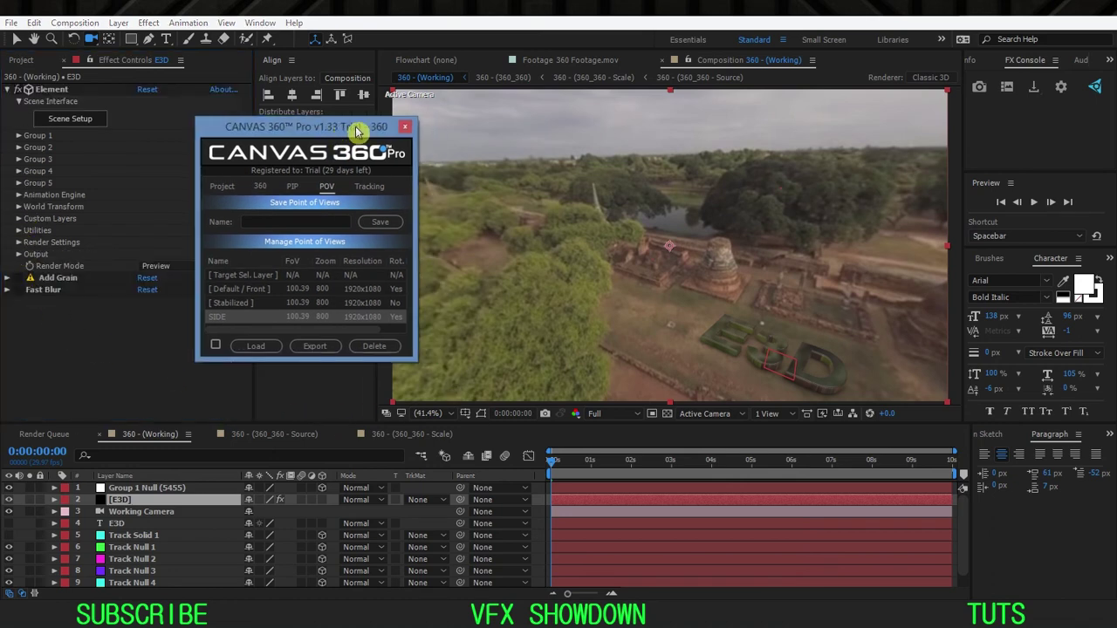
Step: Rotate the working camera further around the ruins to examine the E3D text from the opposite side
{"action": "left_click_drag", "start_coordinate": [362, 130], "coordinate": [328, 148]}
{"action": "left_click_drag", "start_coordinate": [741, 320], "coordinate": [615, 295]}
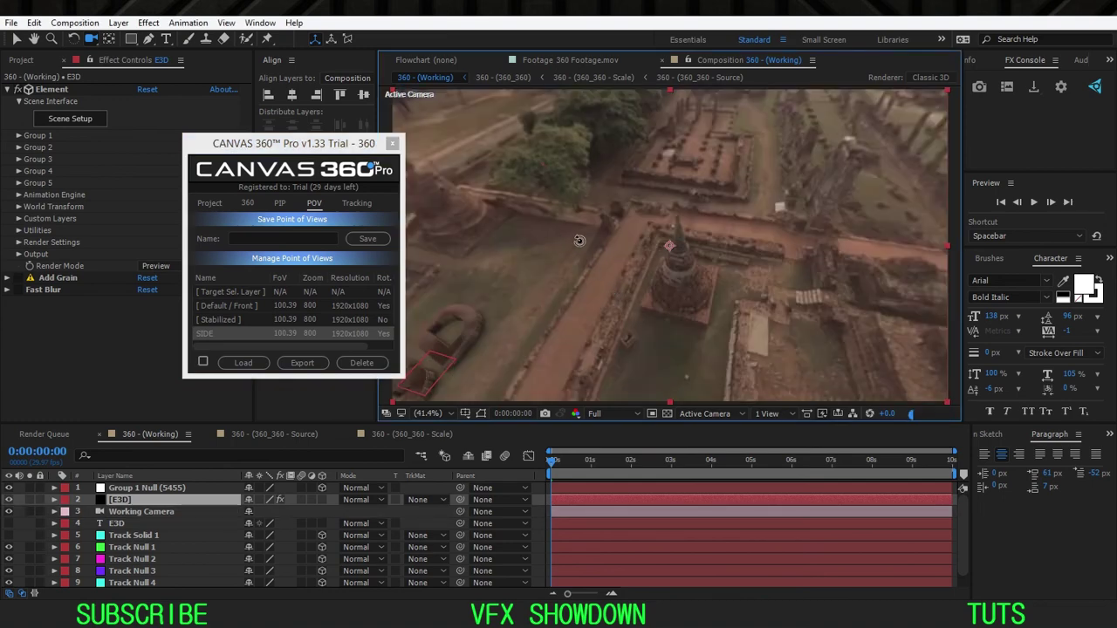
{"action": "left_click", "coordinate": [578, 240]}
{"action": "left_click_drag", "start_coordinate": [432, 335], "coordinate": [432, 335]}
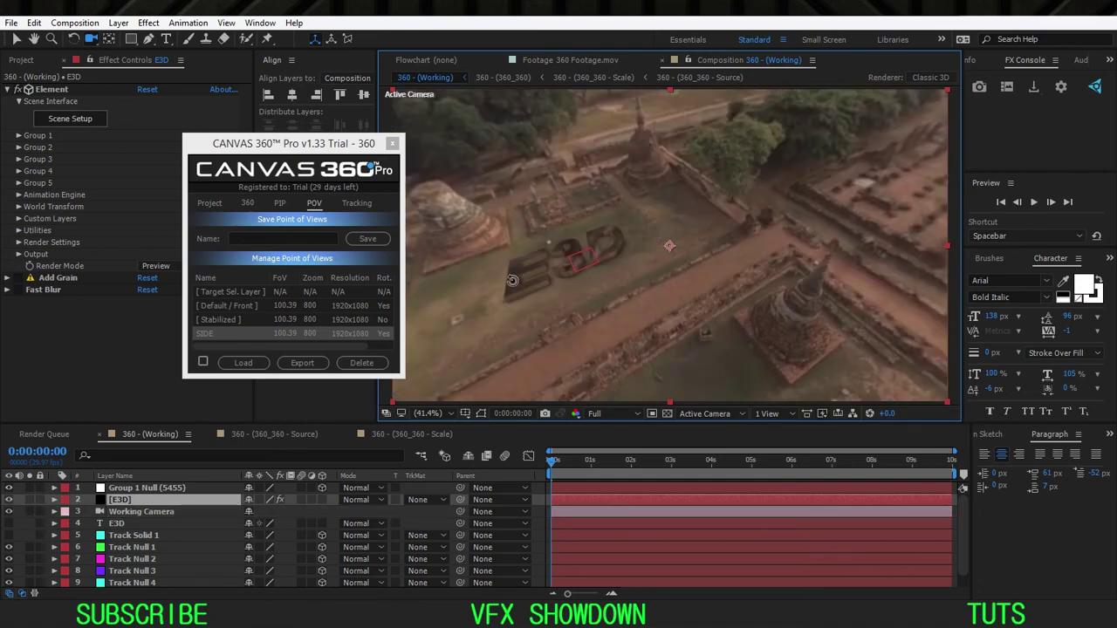
{"action": "left_click", "coordinate": [515, 279]}
{"action": "left_click", "coordinate": [520, 277]}
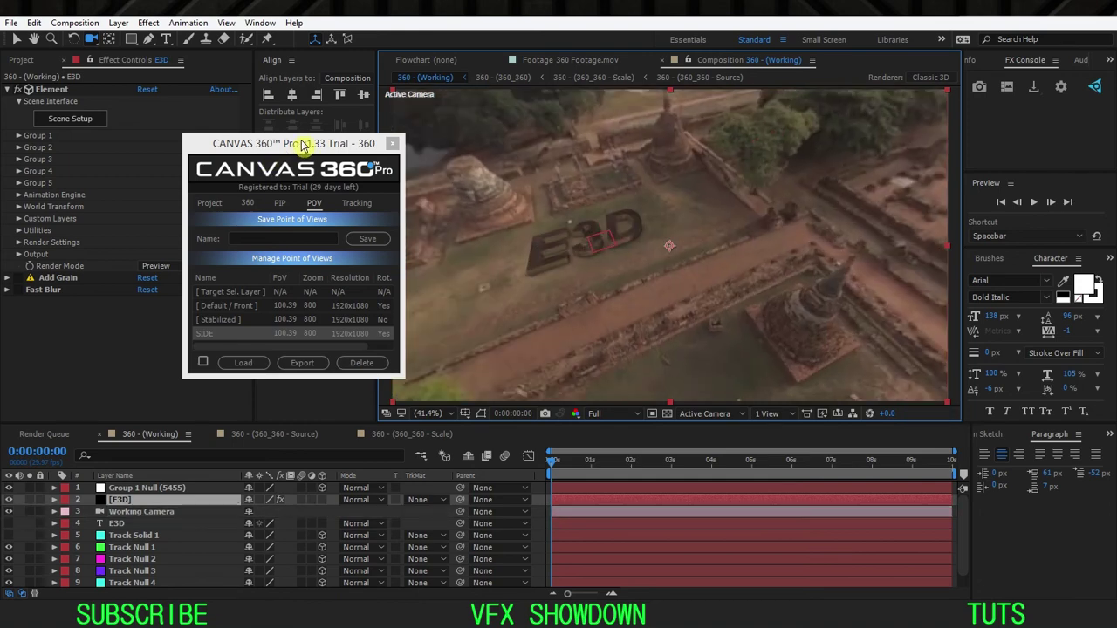
Step: In CANVAS 360 Pro's project settings, set the 360 output's point of view to [Default / Front]
{"action": "left_click_drag", "start_coordinate": [305, 152], "coordinate": [311, 143]}
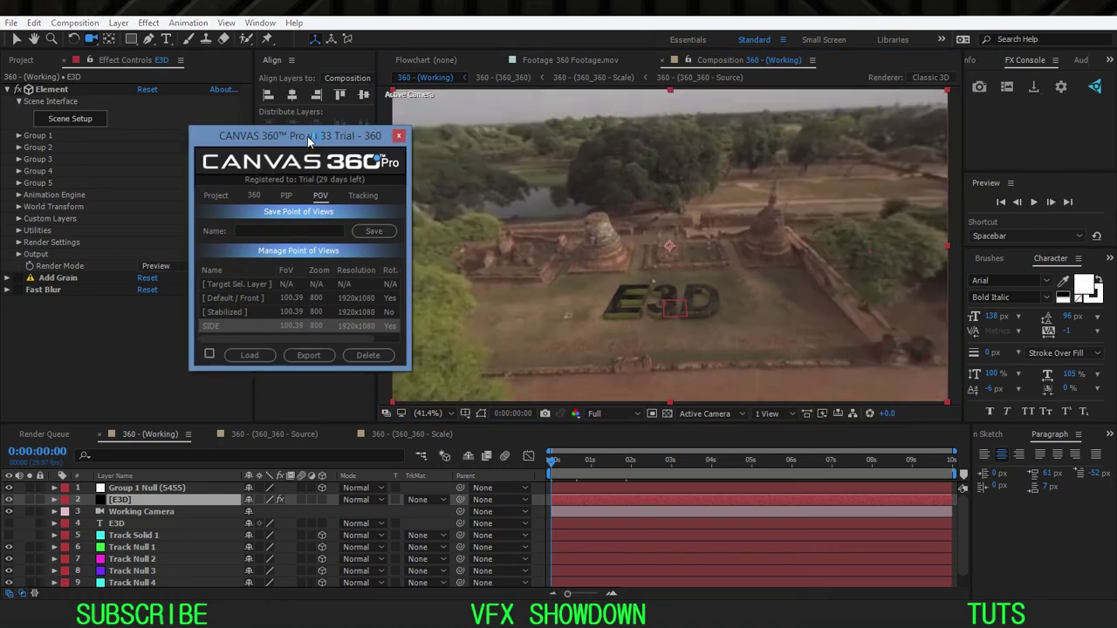
{"action": "left_click_drag", "start_coordinate": [311, 140], "coordinate": [329, 122]}
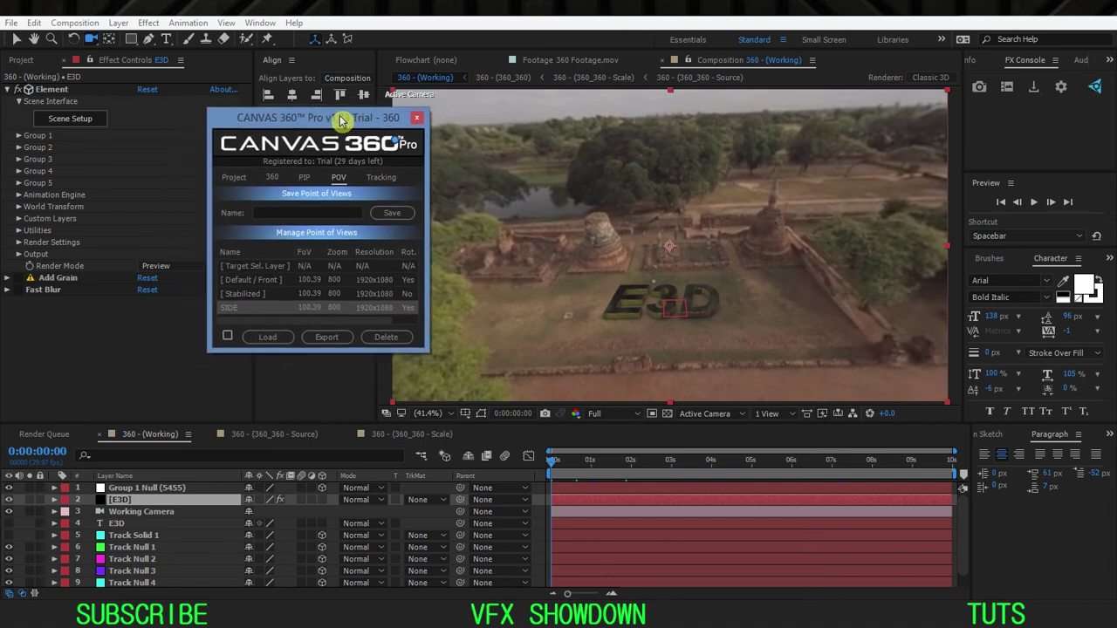
{"action": "left_click", "coordinate": [233, 178]}
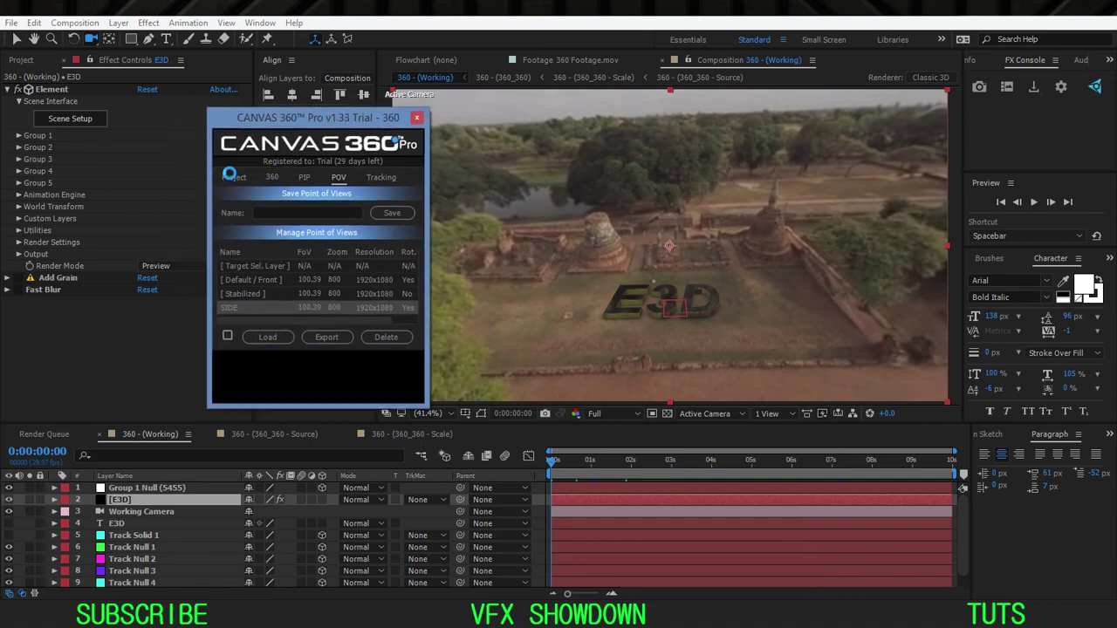
{"action": "left_click_drag", "start_coordinate": [288, 127], "coordinate": [285, 130]}
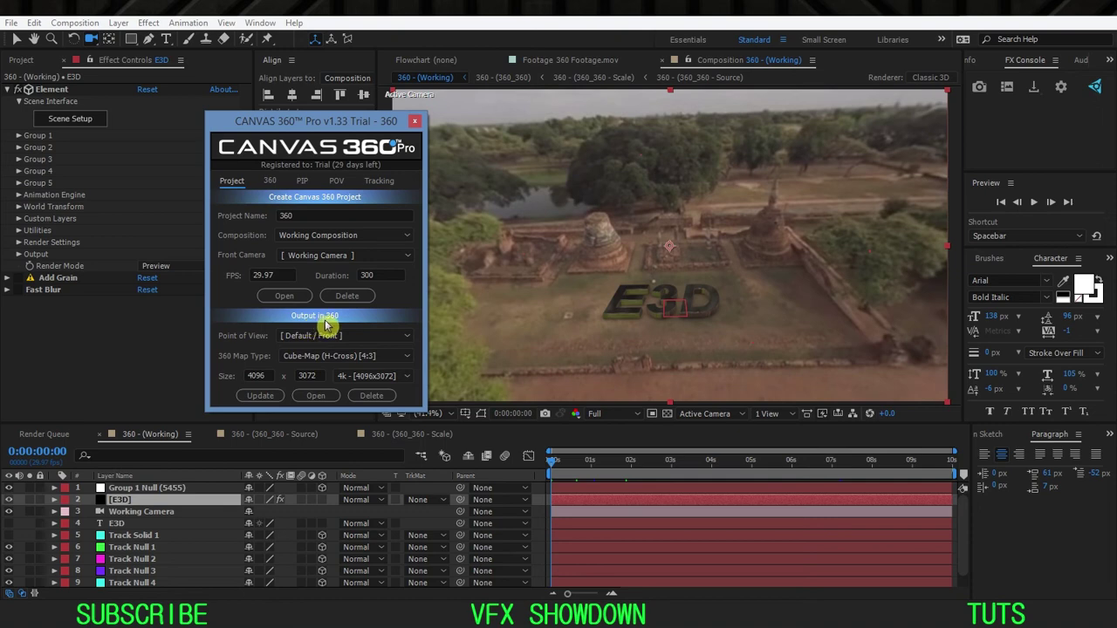
{"action": "left_click", "coordinate": [288, 337]}
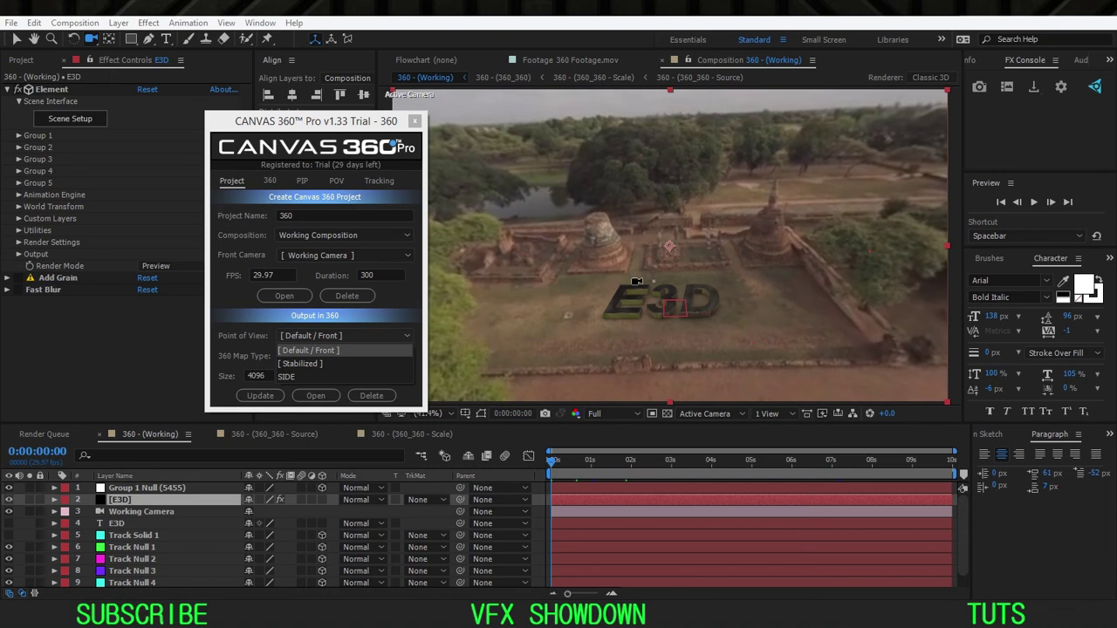
{"action": "left_click", "coordinate": [334, 350]}
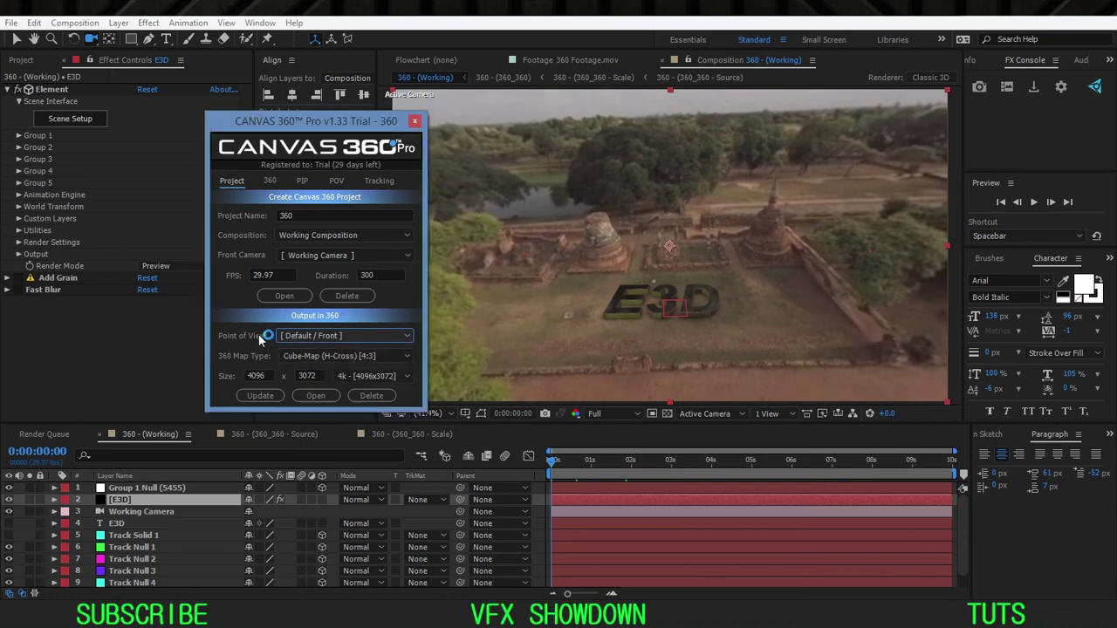
{"action": "left_click", "coordinate": [308, 337]}
{"action": "left_click", "coordinate": [304, 341]}
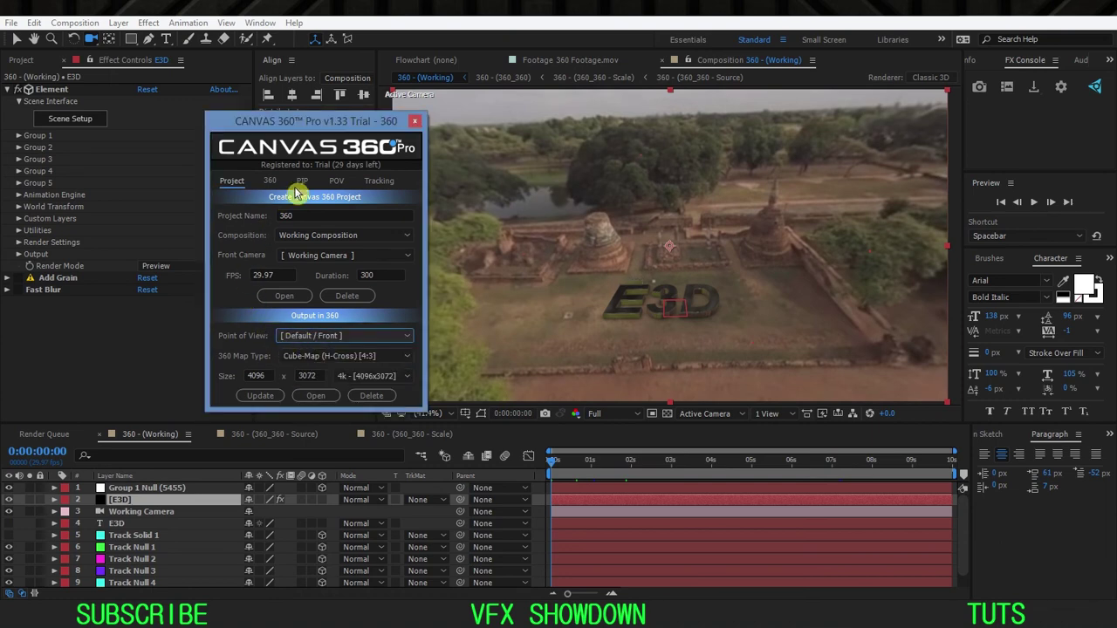
Step: Load the saved [Default / Front] point of view into the working camera and keep it selected for the 360 output
{"action": "left_click", "coordinate": [333, 181]}
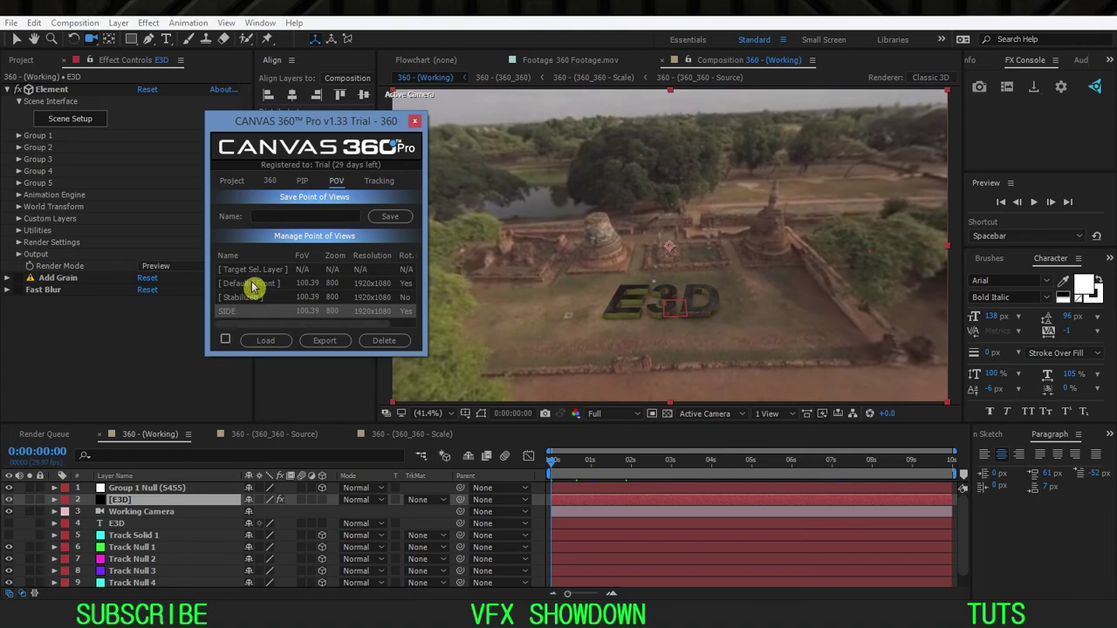
{"action": "left_click", "coordinate": [253, 285]}
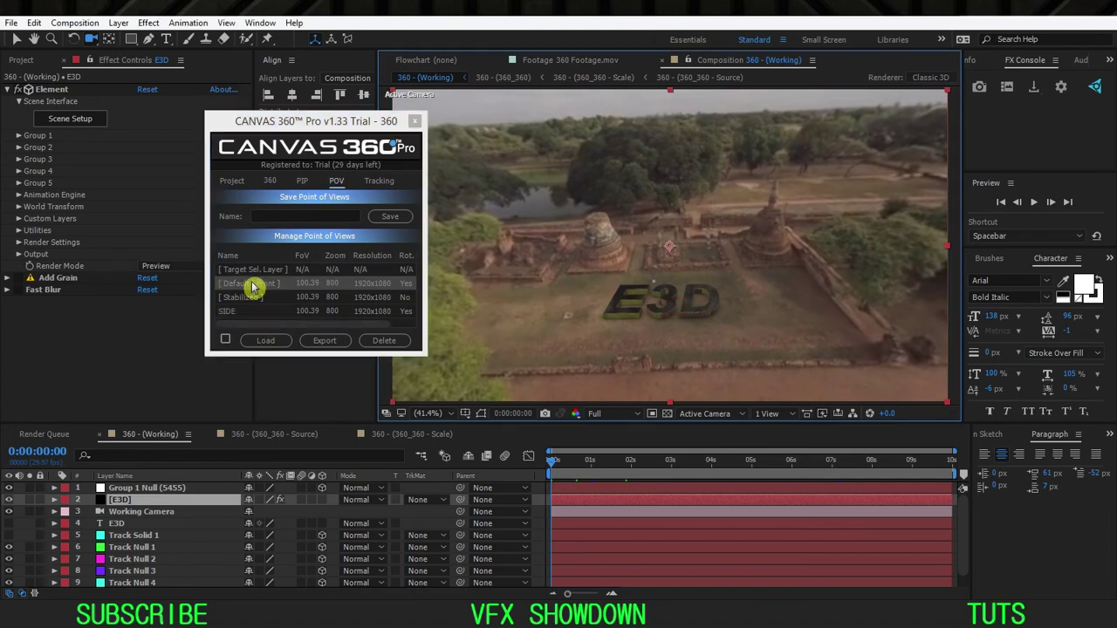
{"action": "left_click", "coordinate": [239, 183]}
{"action": "left_click", "coordinate": [319, 337]}
{"action": "left_click", "coordinate": [327, 344]}
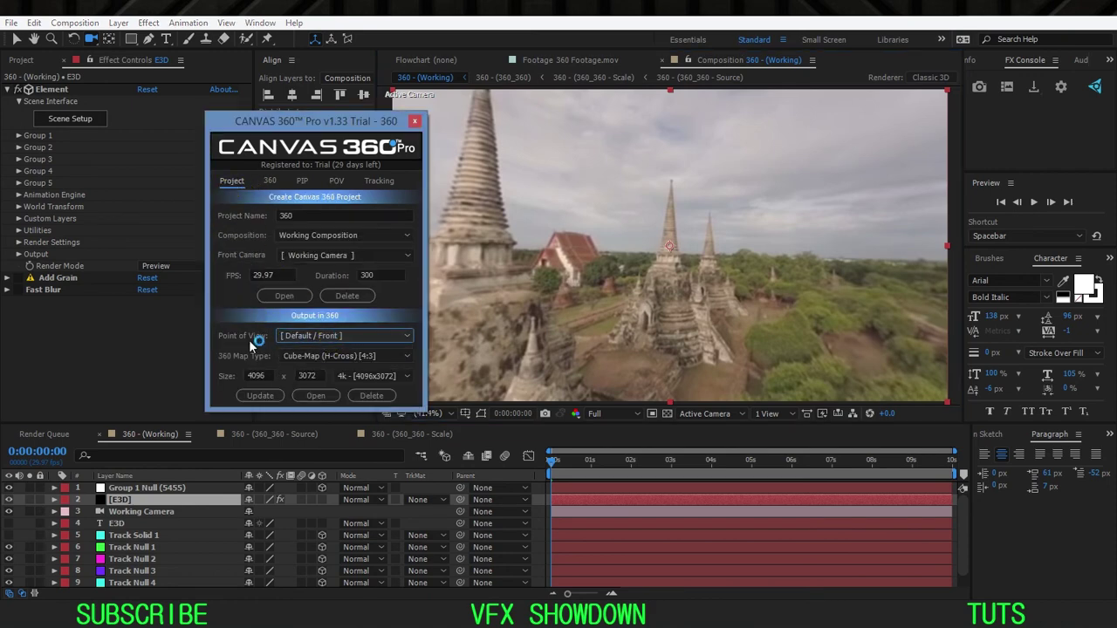
Step: Generate the 360 output as a Cube-Map (H-Cross) [4:3] at 2k - [2048x1536]
{"action": "left_click", "coordinate": [319, 357]}
{"action": "left_click", "coordinate": [332, 361]}
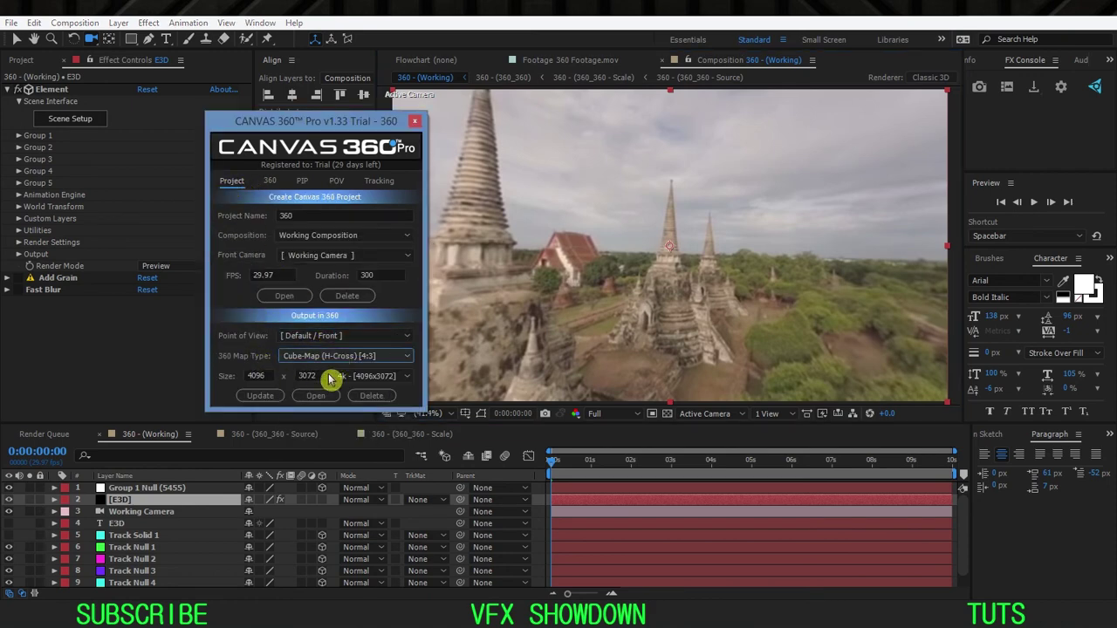
{"action": "left_click", "coordinate": [397, 376]}
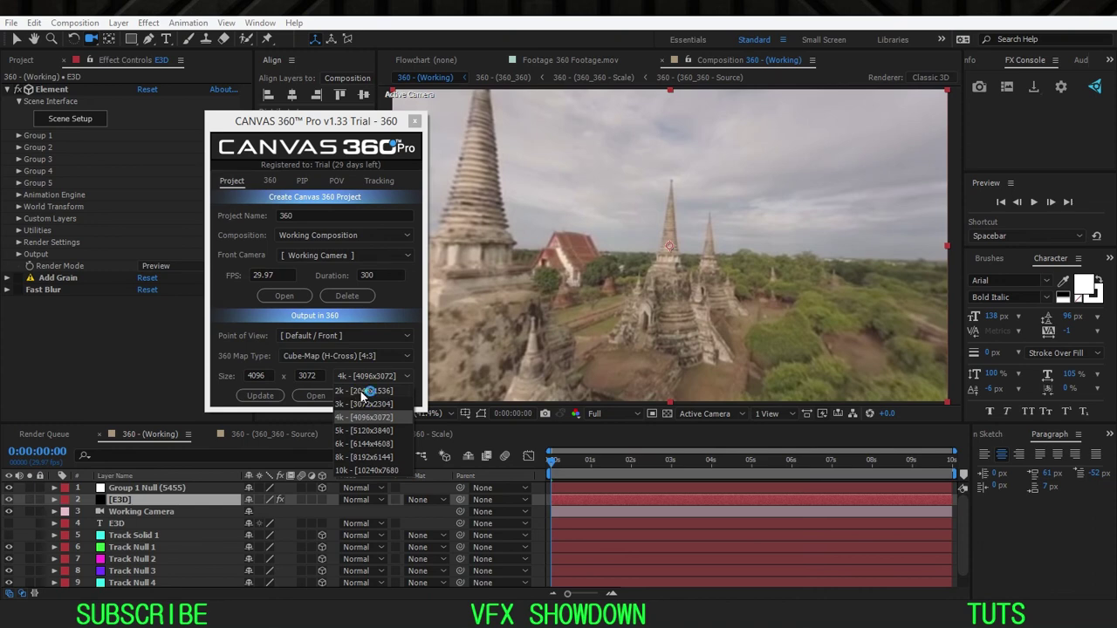
{"action": "left_click", "coordinate": [362, 391]}
{"action": "left_click", "coordinate": [258, 398]}
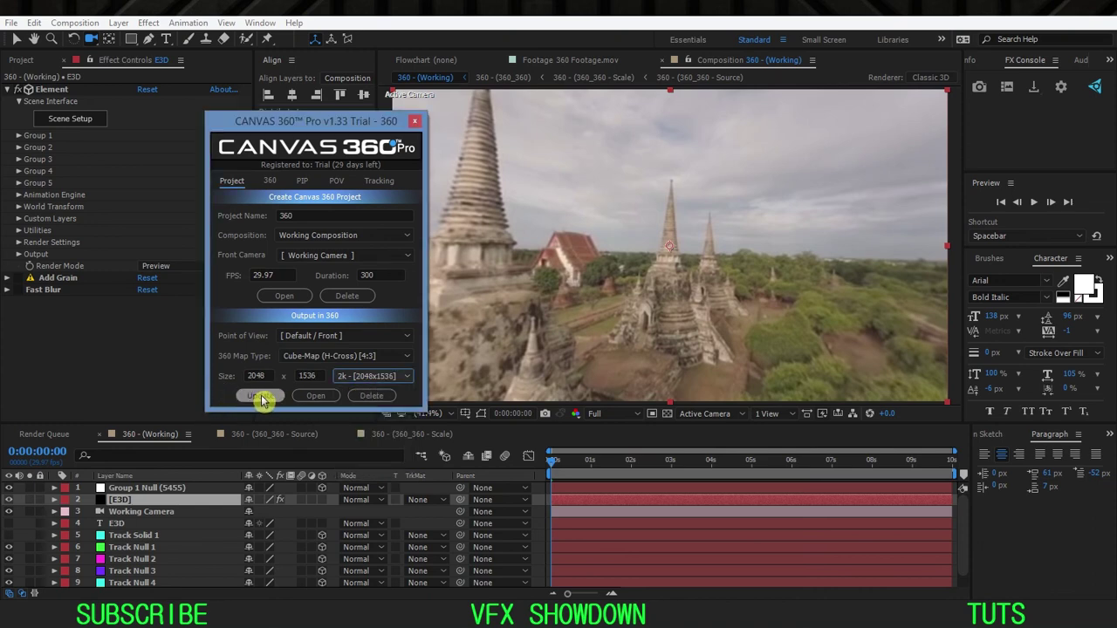
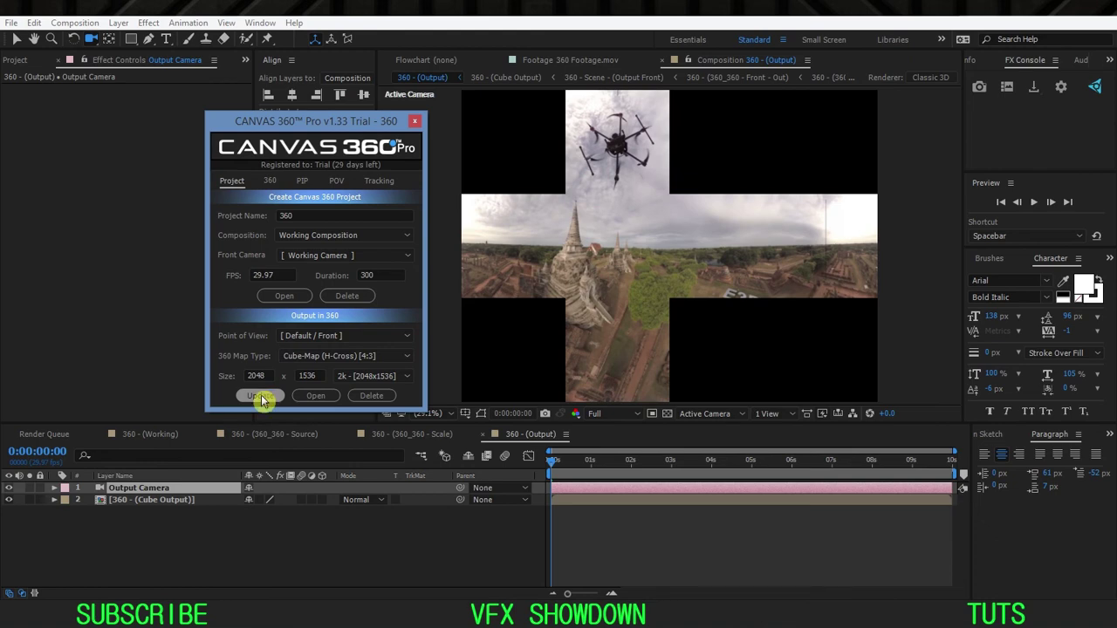
{"action": "left_click", "coordinate": [260, 396]}
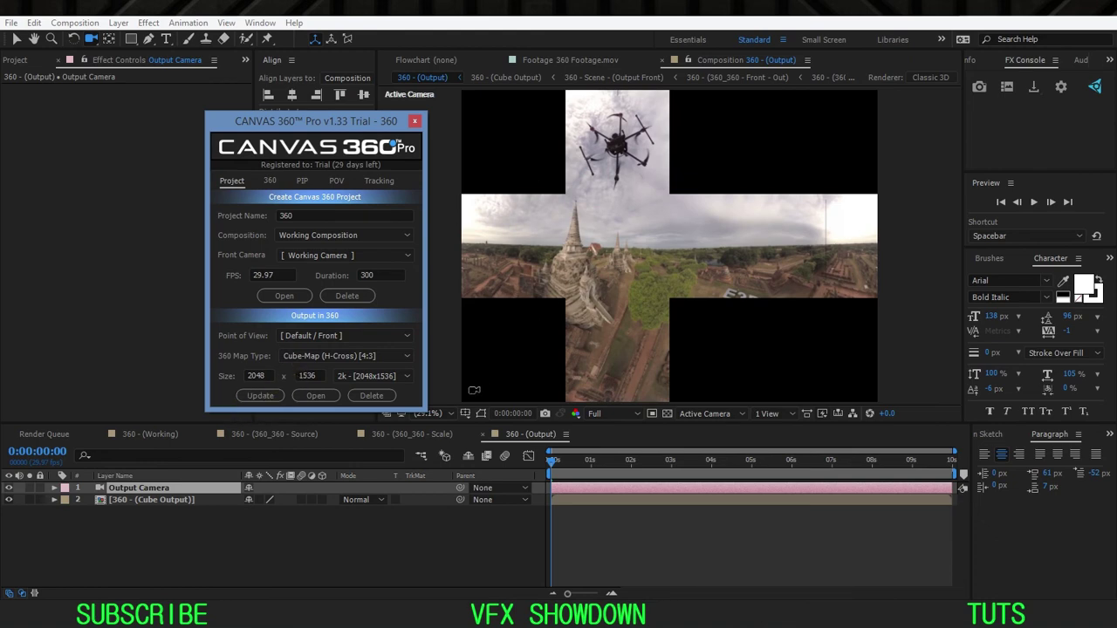
Step: Examine the E3D text close up at the lower edge of its cube-map face, then fit the whole output in view
{"action": "left_click_drag", "start_coordinate": [353, 121], "coordinate": [304, 110]}
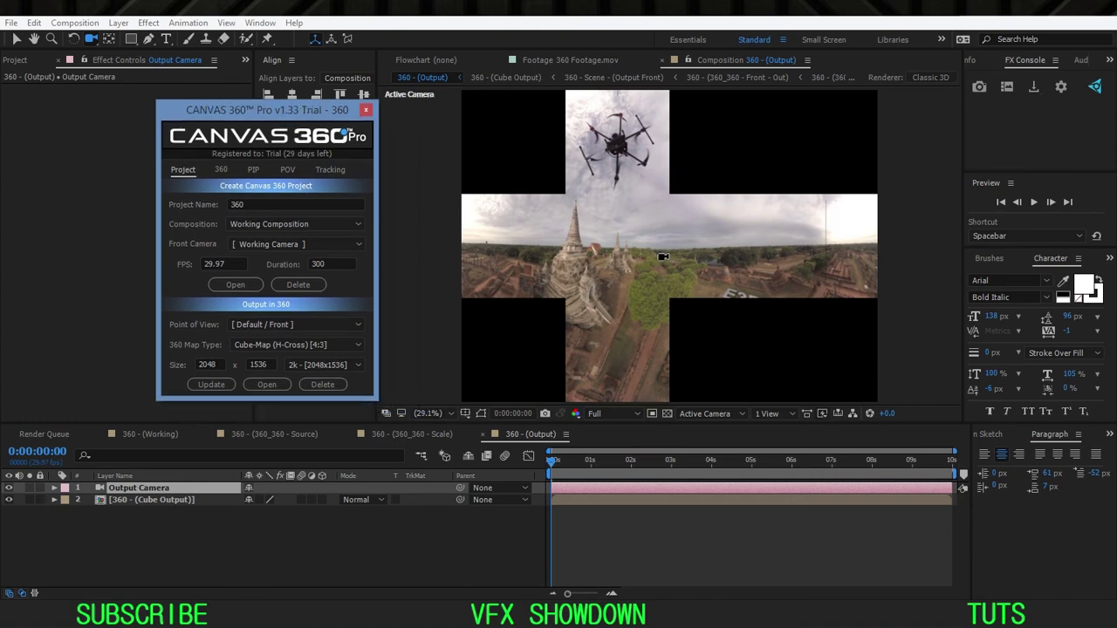
{"action": "left_click", "coordinate": [419, 414]}
{"action": "left_click", "coordinate": [449, 177]}
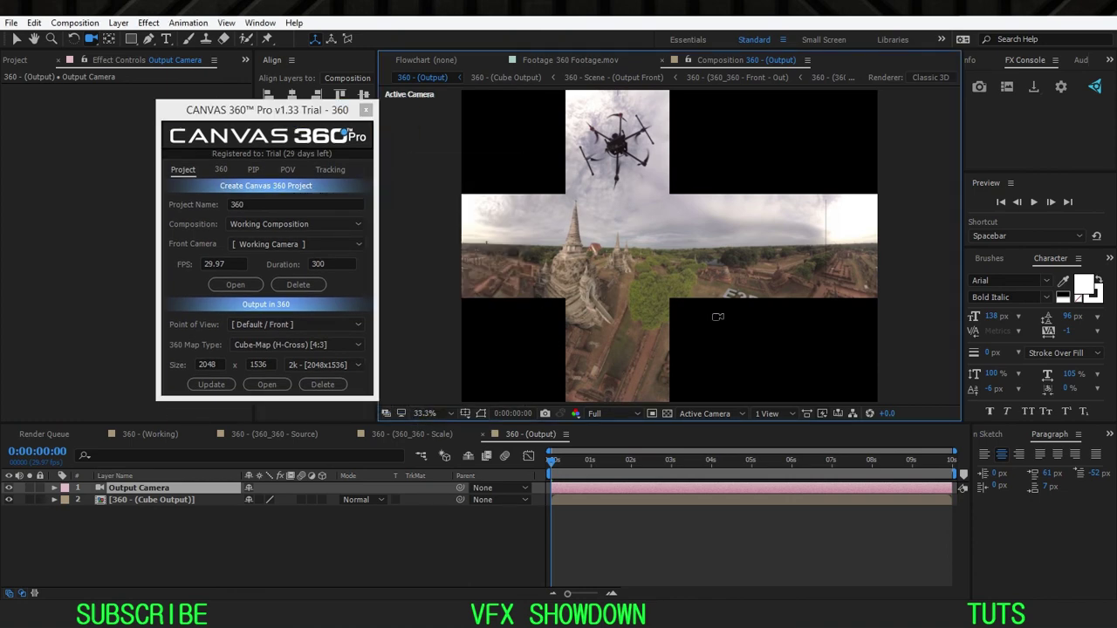
{"action": "scroll", "coordinate": [717, 317], "scroll_direction": "up", "scroll_amount": 2}
{"action": "key", "text": "h"}
{"action": "left_click_drag", "start_coordinate": [735, 340], "coordinate": [648, 163]}
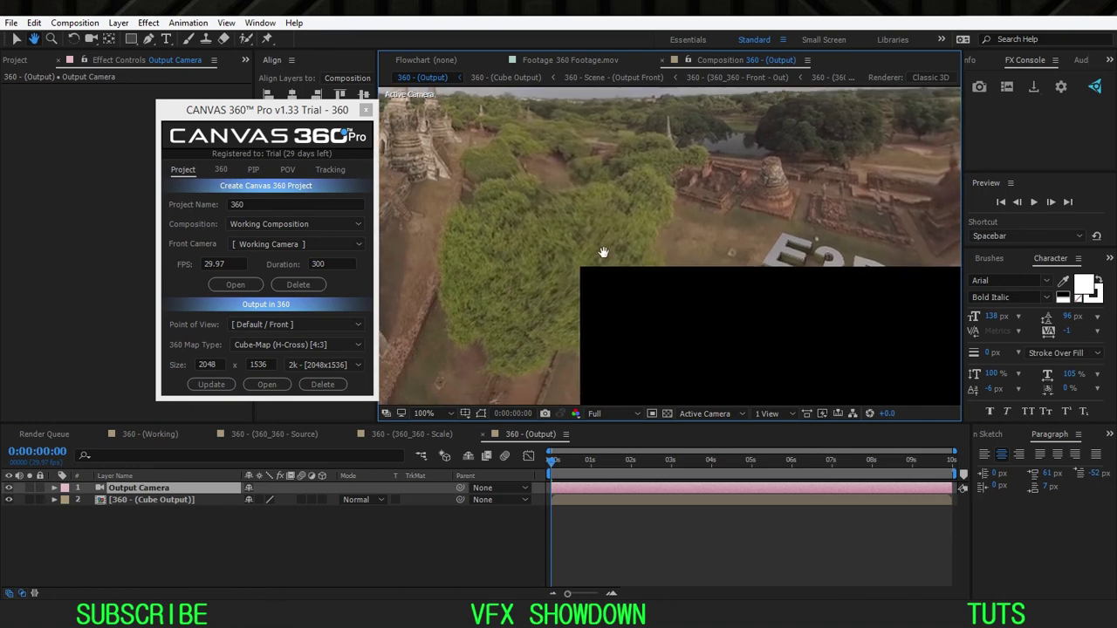
{"action": "key", "text": "c"}
{"action": "scroll", "coordinate": [775, 264], "scroll_direction": "up", "scroll_amount": 1}
{"action": "key", "text": "h"}
{"action": "left_click_drag", "start_coordinate": [775, 269], "coordinate": [613, 229]}
{"action": "left_click_drag", "start_coordinate": [708, 265], "coordinate": [708, 292]}
{"action": "key", "text": "c"}
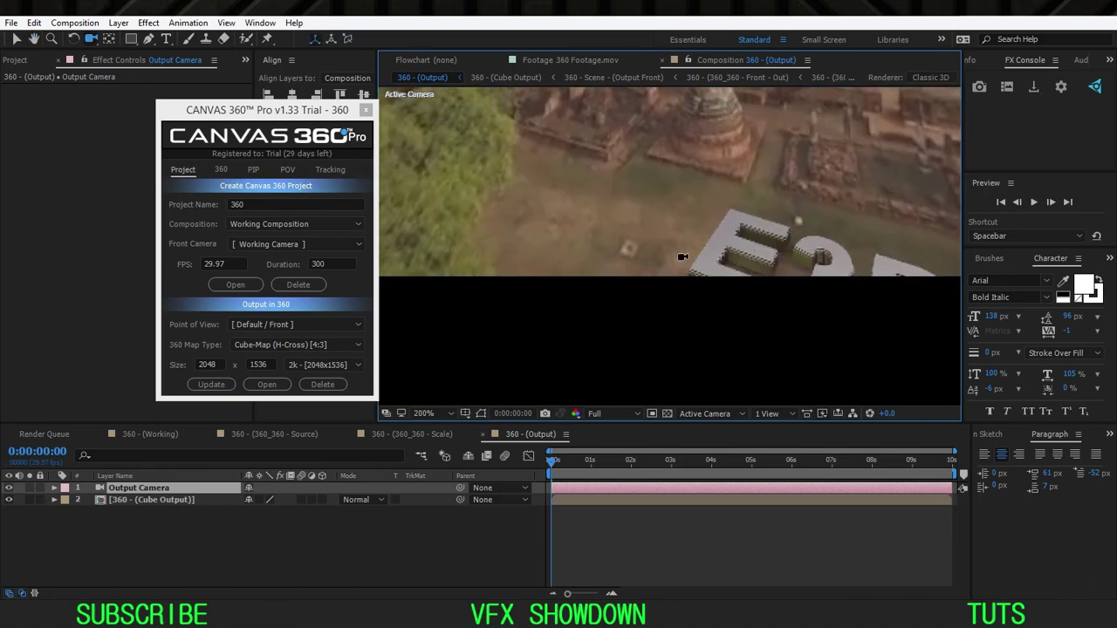
{"action": "left_click", "coordinate": [425, 413]}
{"action": "left_click", "coordinate": [458, 177]}
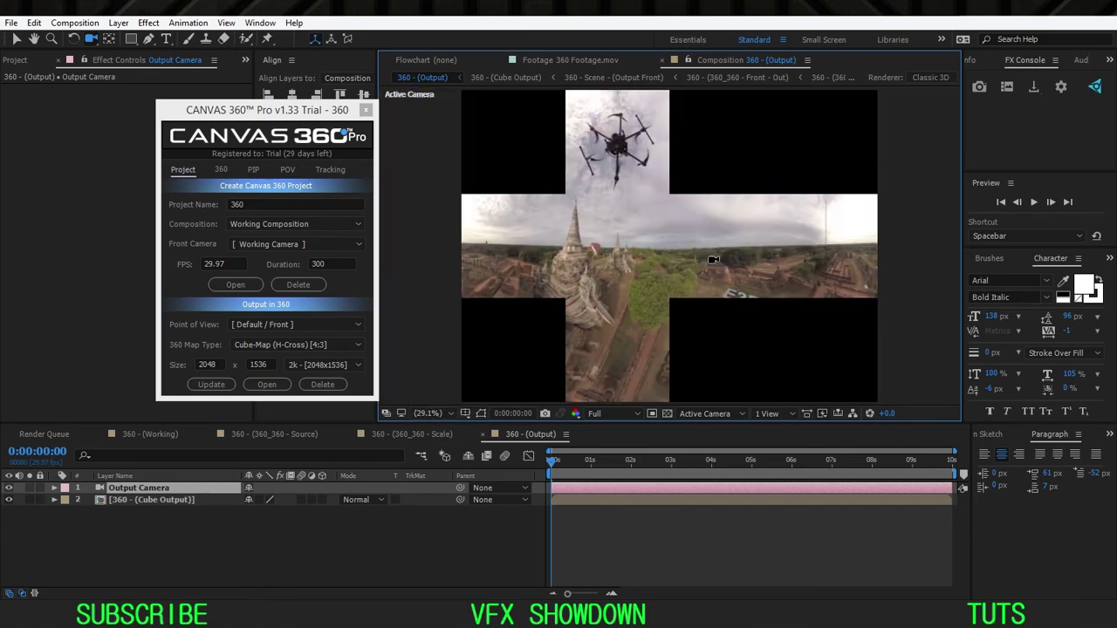
Step: Inspect the E3D text in the cube-map output again and check it at 0:00:01:02
{"action": "scroll", "coordinate": [718, 292], "scroll_direction": "up", "scroll_amount": 3}
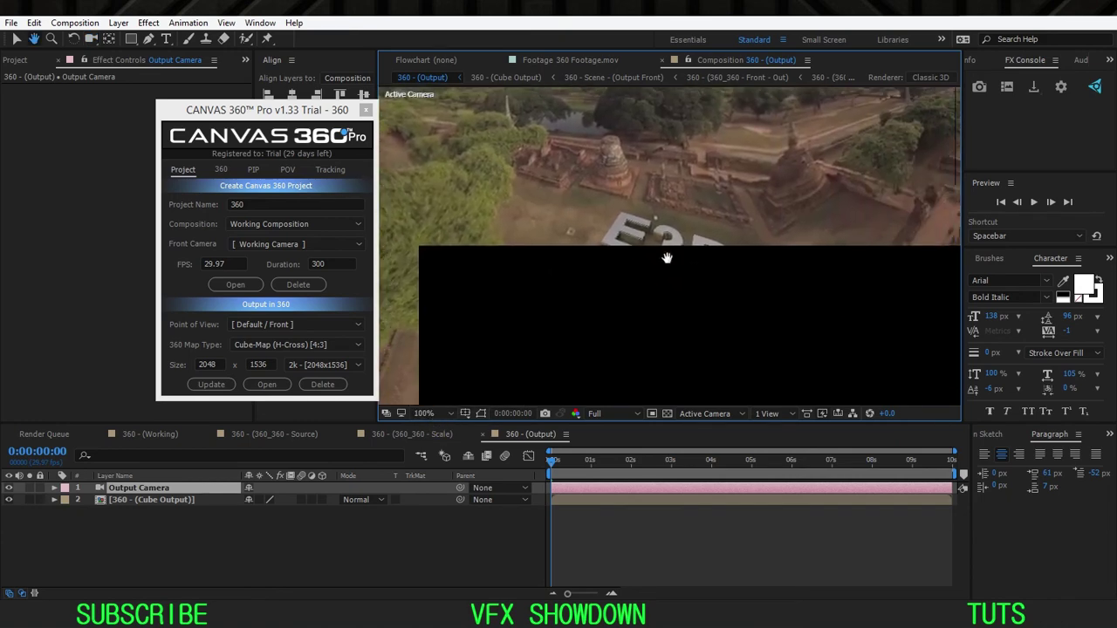
{"action": "left_click_drag", "start_coordinate": [617, 246], "coordinate": [631, 266]}
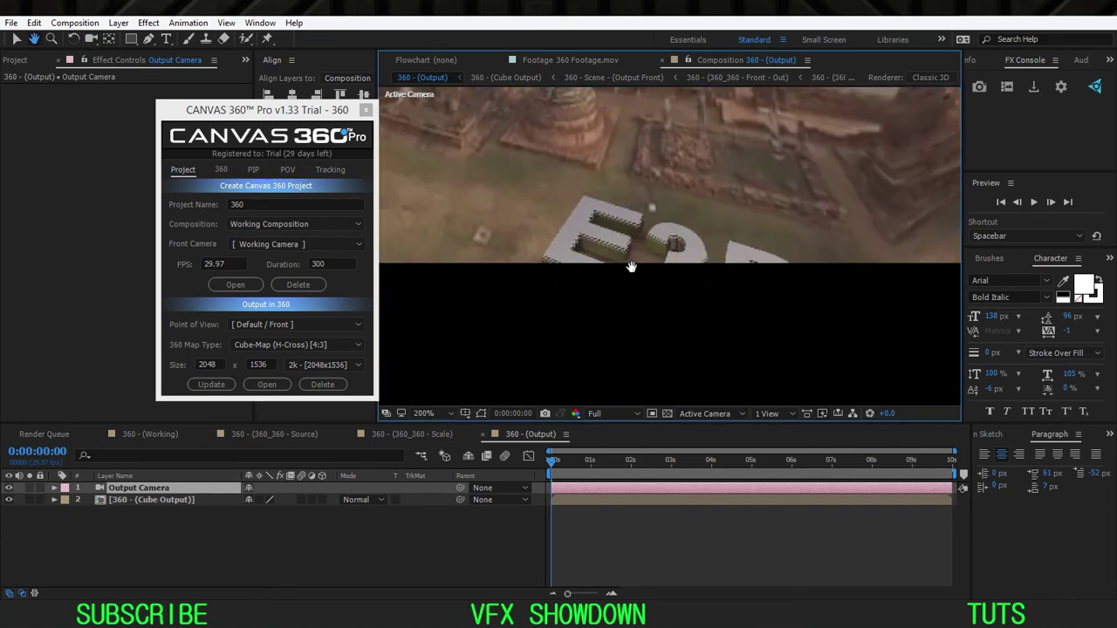
{"action": "left_click", "coordinate": [594, 470]}
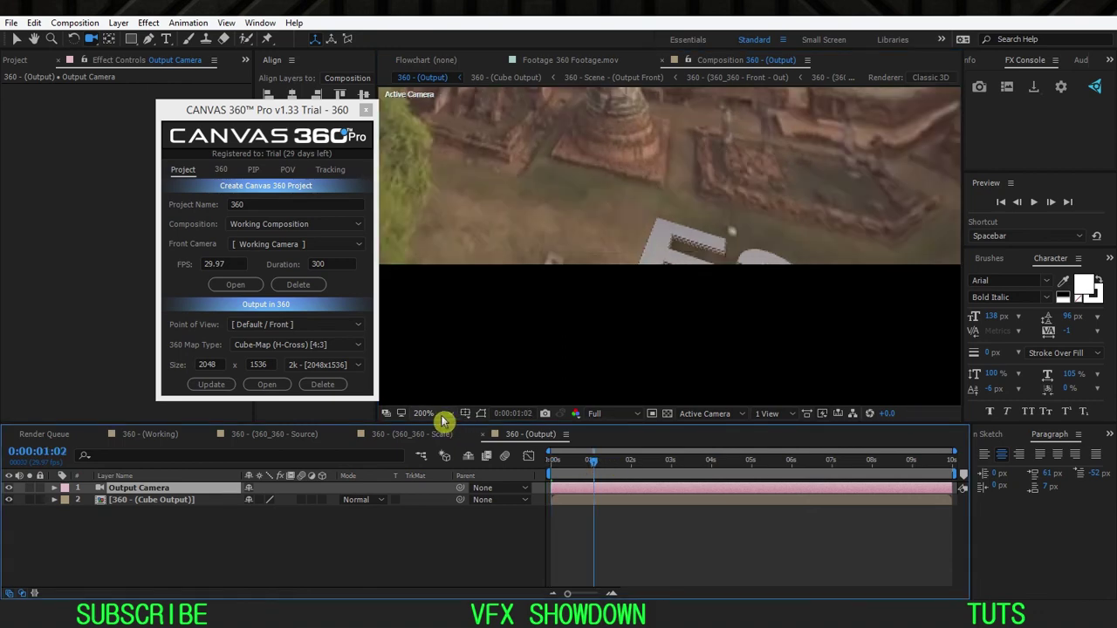
{"action": "left_click", "coordinate": [450, 413]}
{"action": "left_click", "coordinate": [459, 165]}
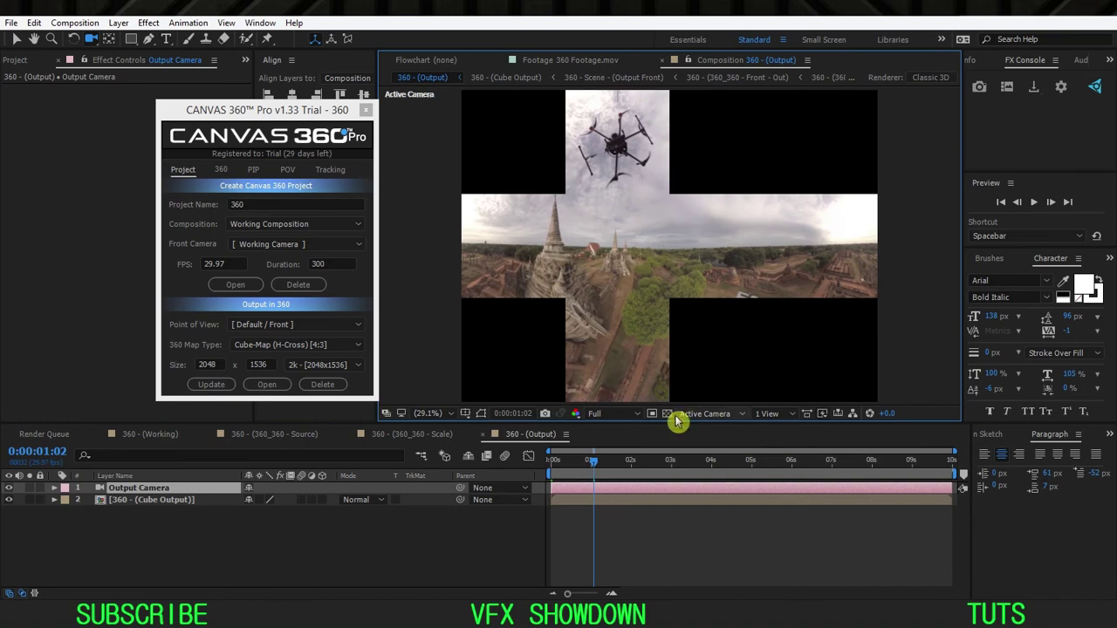
Step: Go to 0:00:01:27, enlarge the composition viewer and examine the E3D text at the cube-face boundary
{"action": "left_click", "coordinate": [631, 469]}
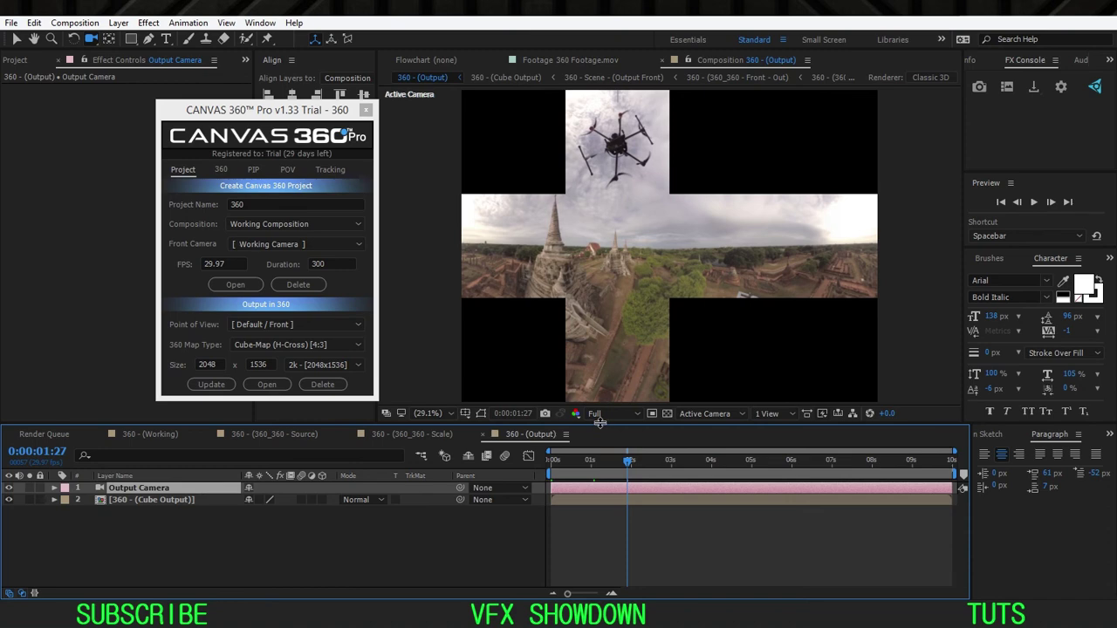
{"action": "left_click_drag", "start_coordinate": [600, 428], "coordinate": [601, 449]}
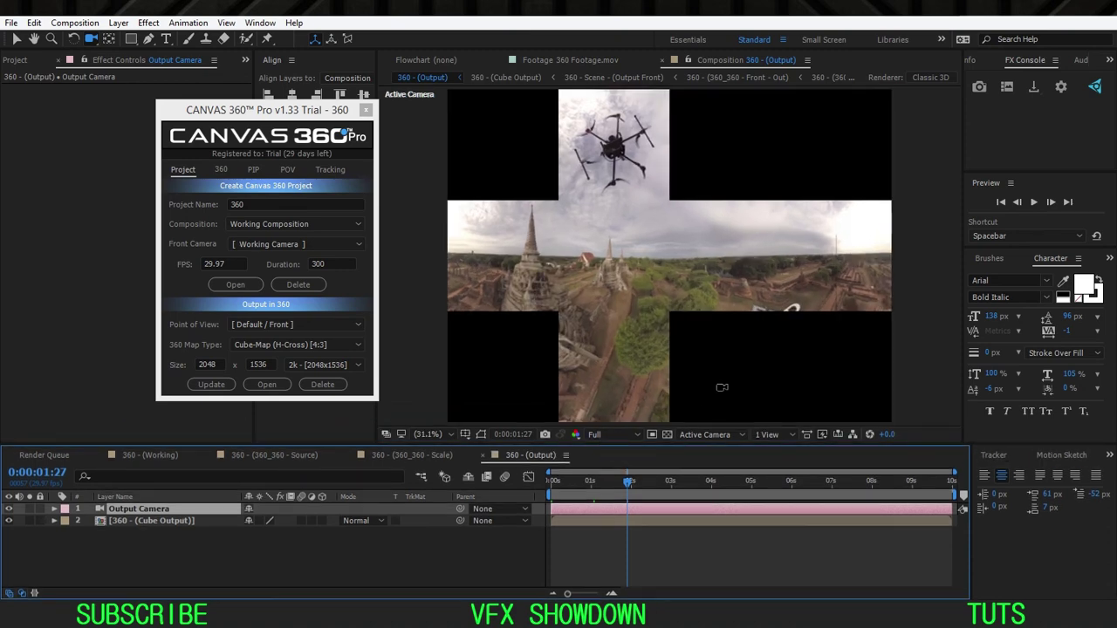
{"action": "scroll", "coordinate": [806, 310], "scroll_direction": "up", "scroll_amount": 1}
{"action": "left_click_drag", "start_coordinate": [768, 293], "coordinate": [716, 248]}
{"action": "scroll", "coordinate": [734, 262], "scroll_direction": "up", "scroll_amount": 2}
{"action": "left_click_drag", "start_coordinate": [827, 296], "coordinate": [730, 262]}
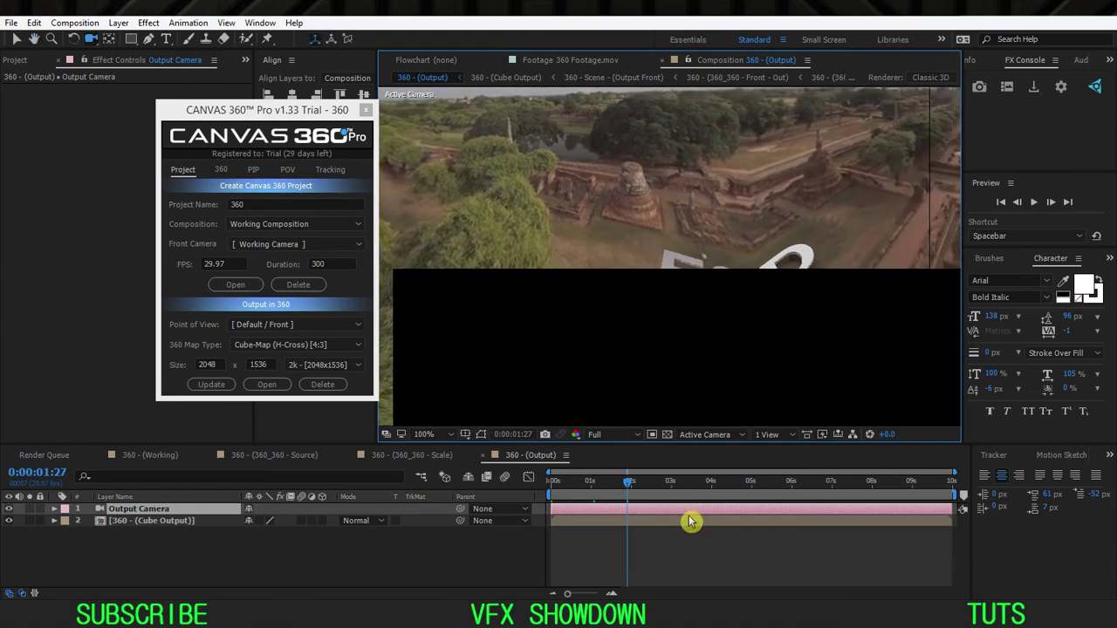
Step: Check the E3D text in the output at 0:00:02:29, 0:00:05:10 and 0:00:07:00, then fit the whole cube map in view
{"action": "left_click", "coordinate": [672, 489]}
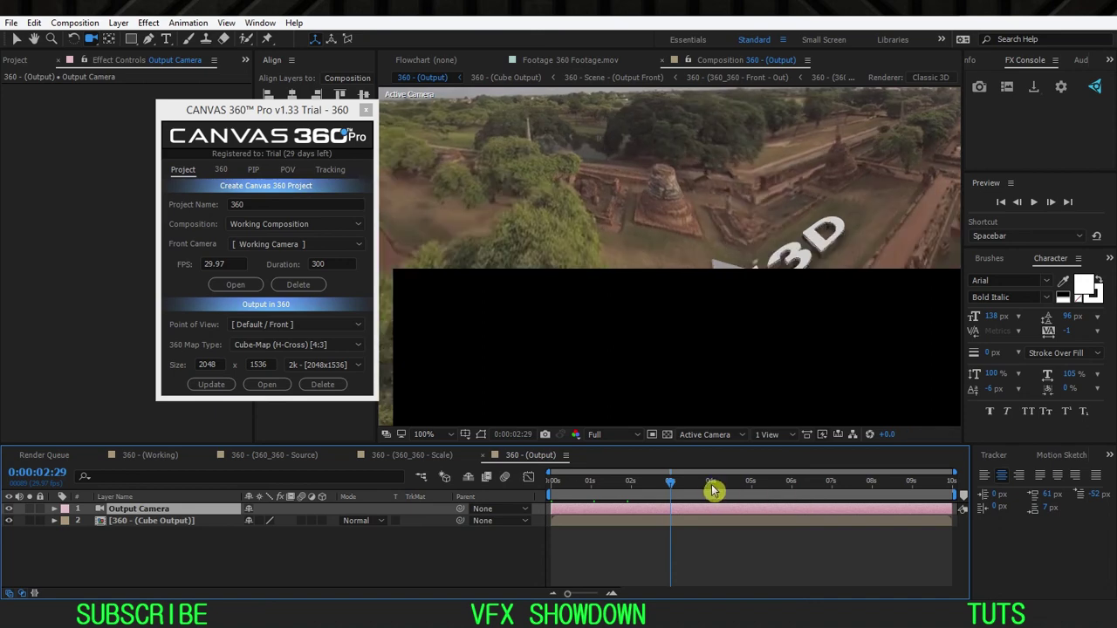
{"action": "left_click_drag", "start_coordinate": [713, 489], "coordinate": [832, 491]}
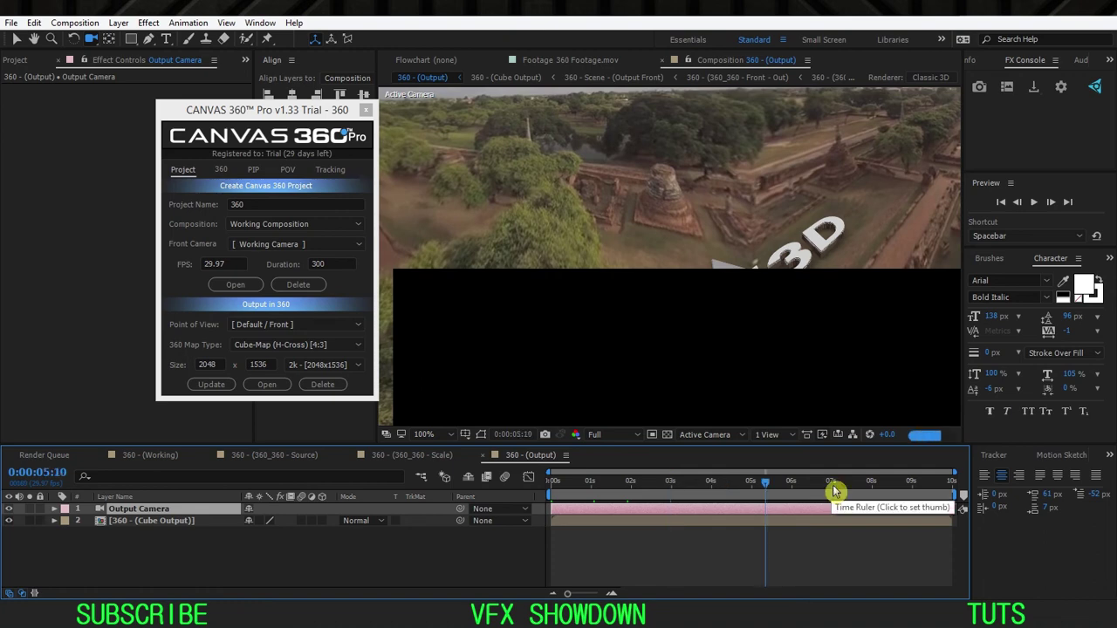
{"action": "left_click", "coordinate": [834, 491]}
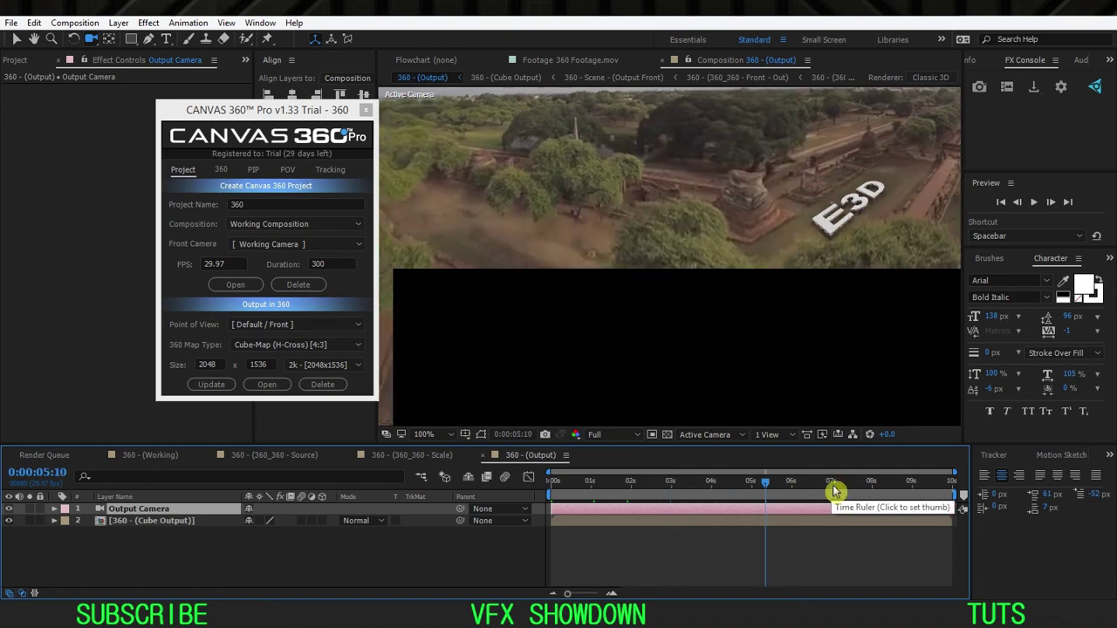
{"action": "left_click", "coordinate": [438, 436]}
{"action": "left_click", "coordinate": [446, 184]}
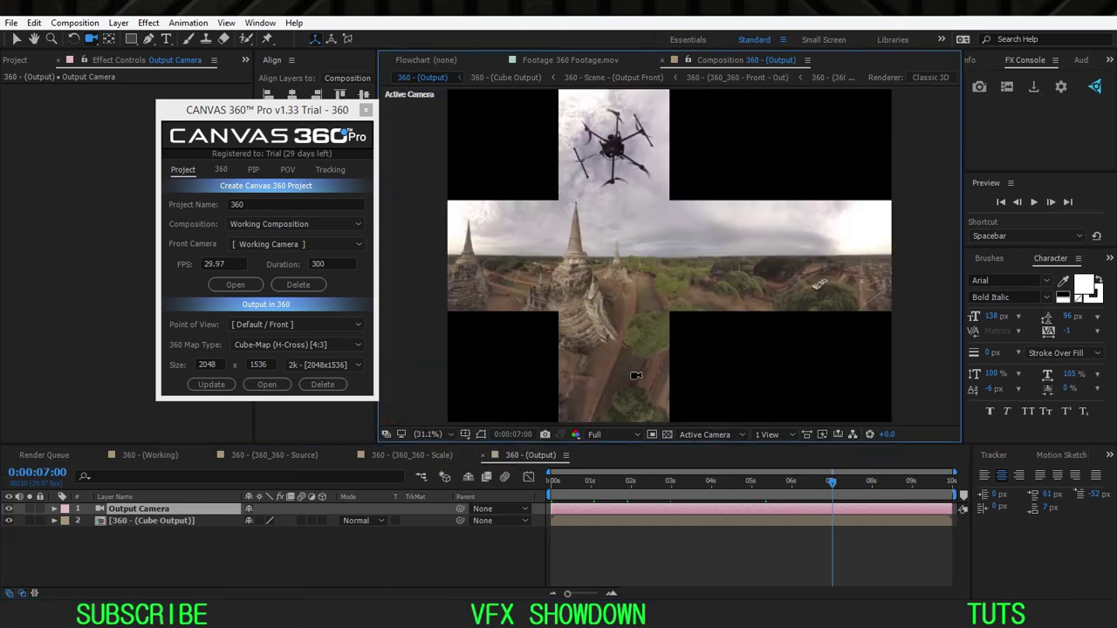
Step: Check the cube-map output at 0:00:06:06, then return to the first frame
{"action": "left_click", "coordinate": [802, 492]}
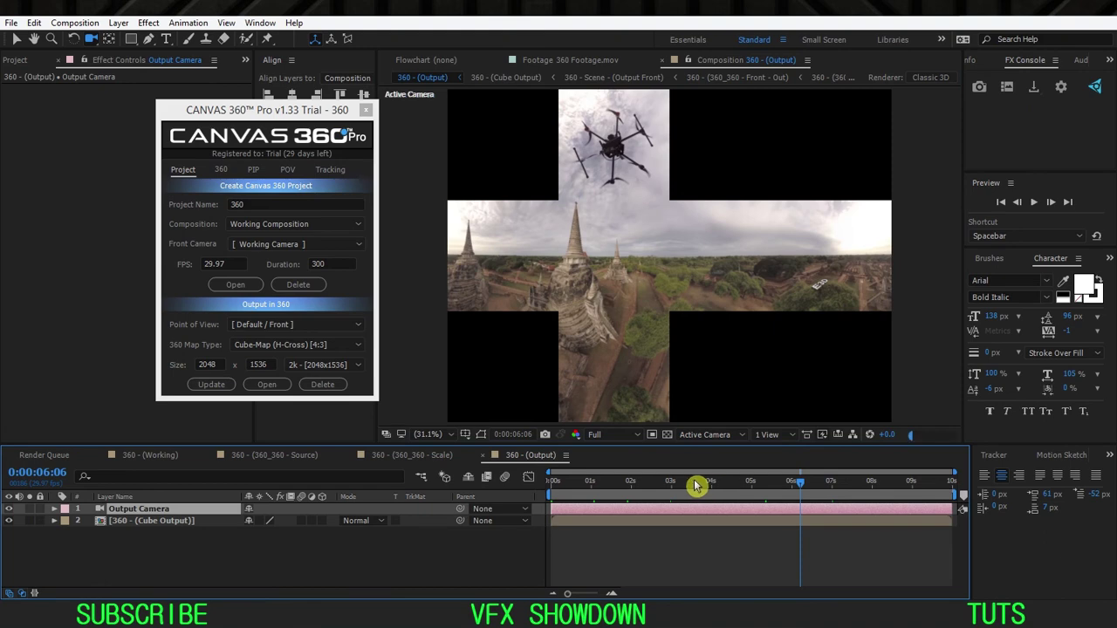
{"action": "left_click", "coordinate": [75, 23]}
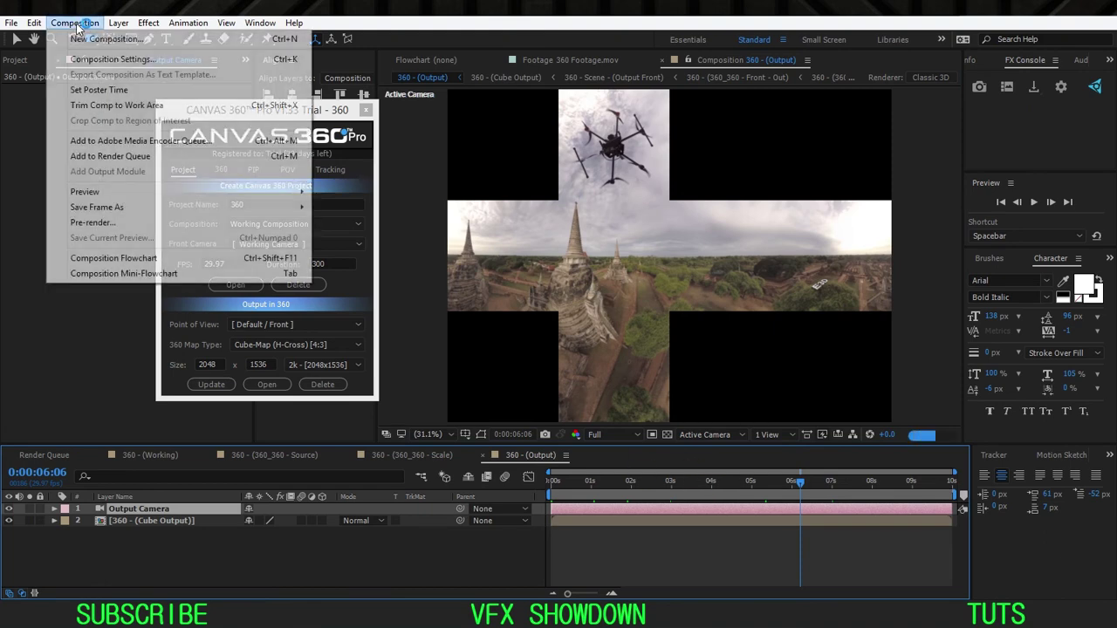
{"action": "left_click", "coordinate": [81, 28]}
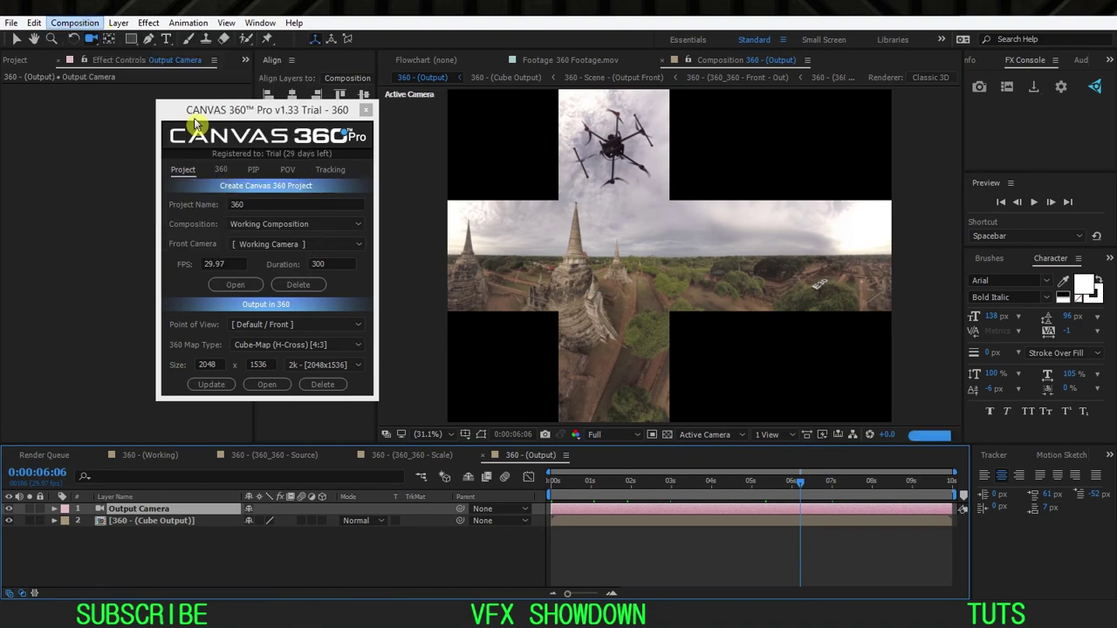
{"action": "left_click", "coordinate": [119, 22]}
{"action": "left_click", "coordinate": [78, 30]}
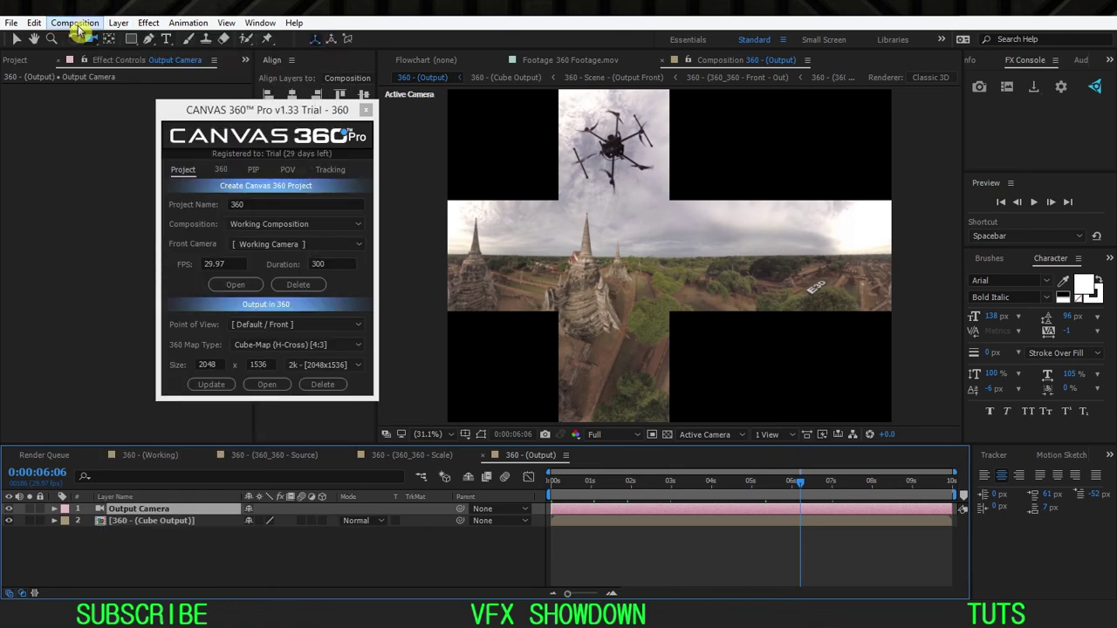
{"action": "left_click", "coordinate": [82, 24]}
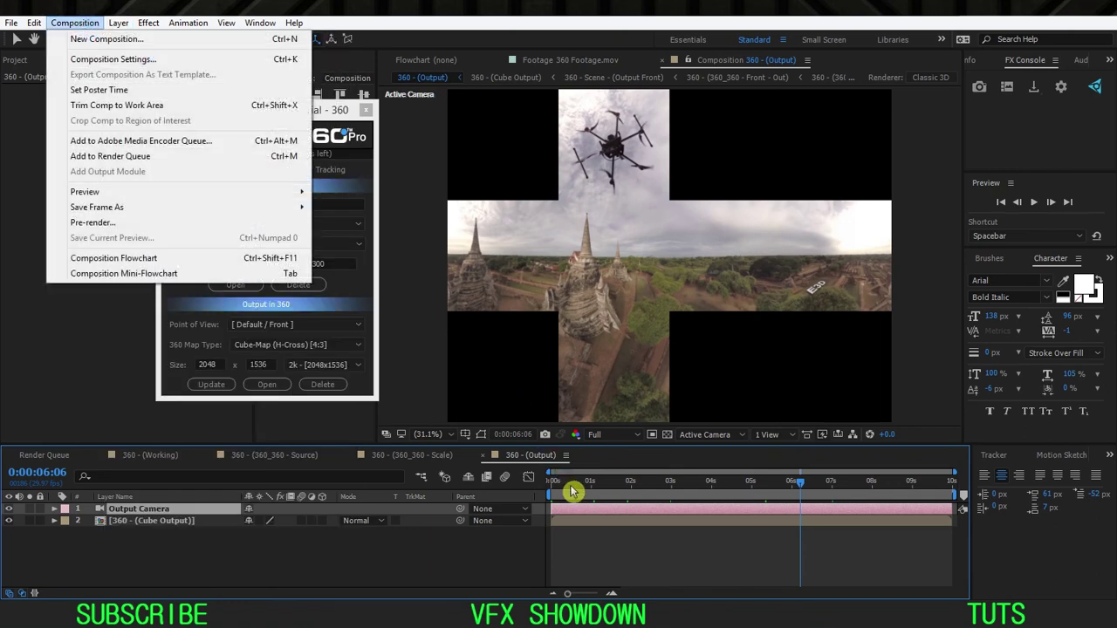
{"action": "left_click", "coordinate": [443, 571]}
{"action": "key", "text": "Home"}
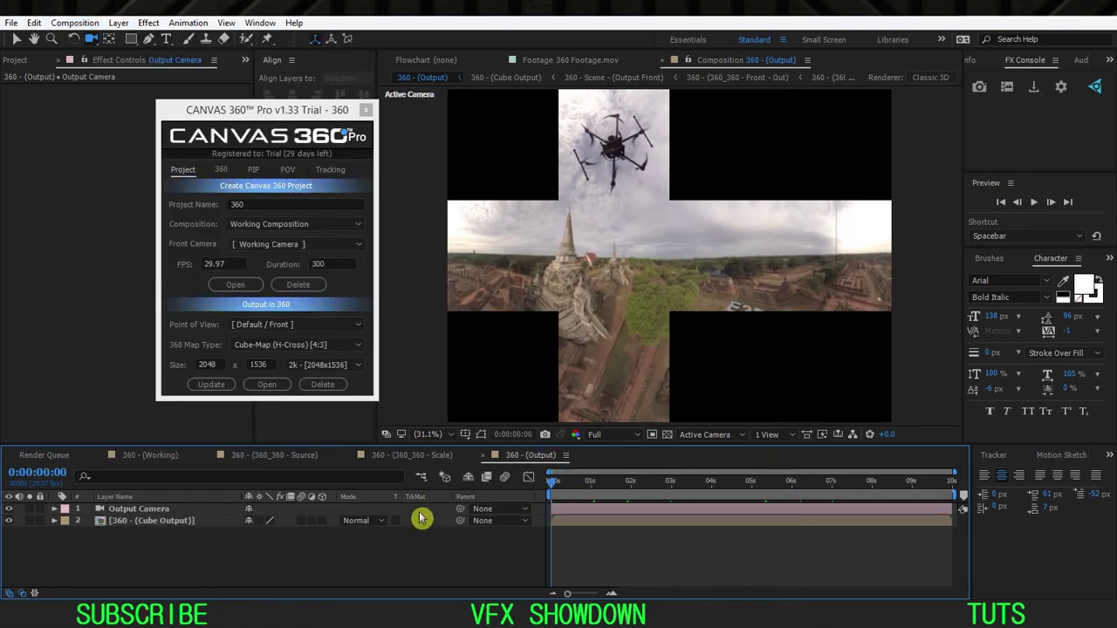
{"action": "left_click", "coordinate": [82, 30]}
{"action": "mouse_move", "coordinate": [91, 29]}
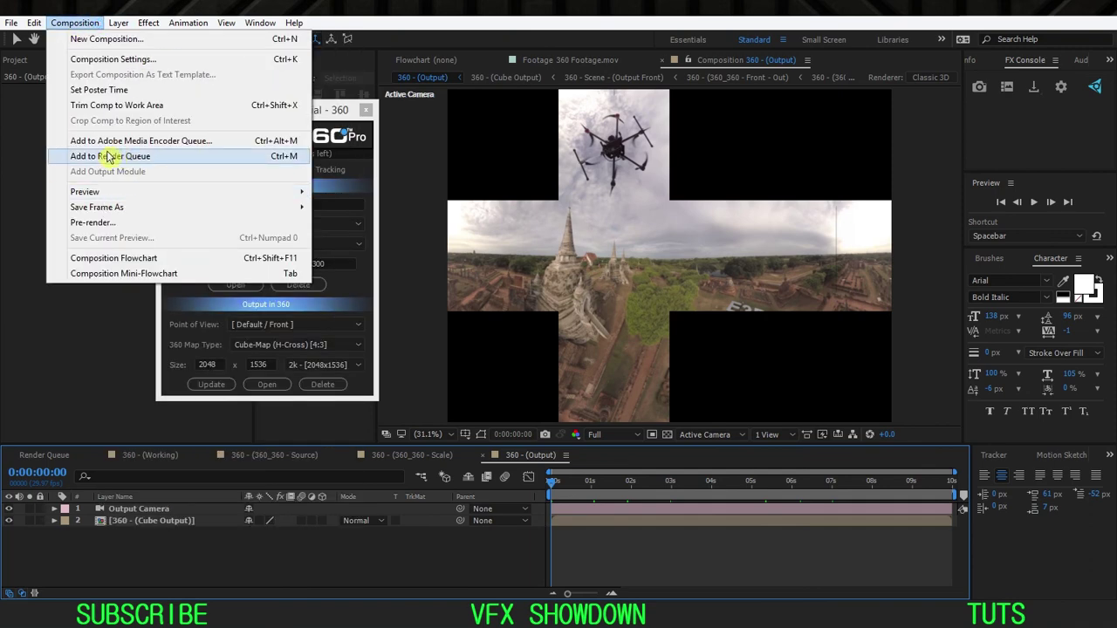
{"action": "left_click", "coordinate": [91, 370]}
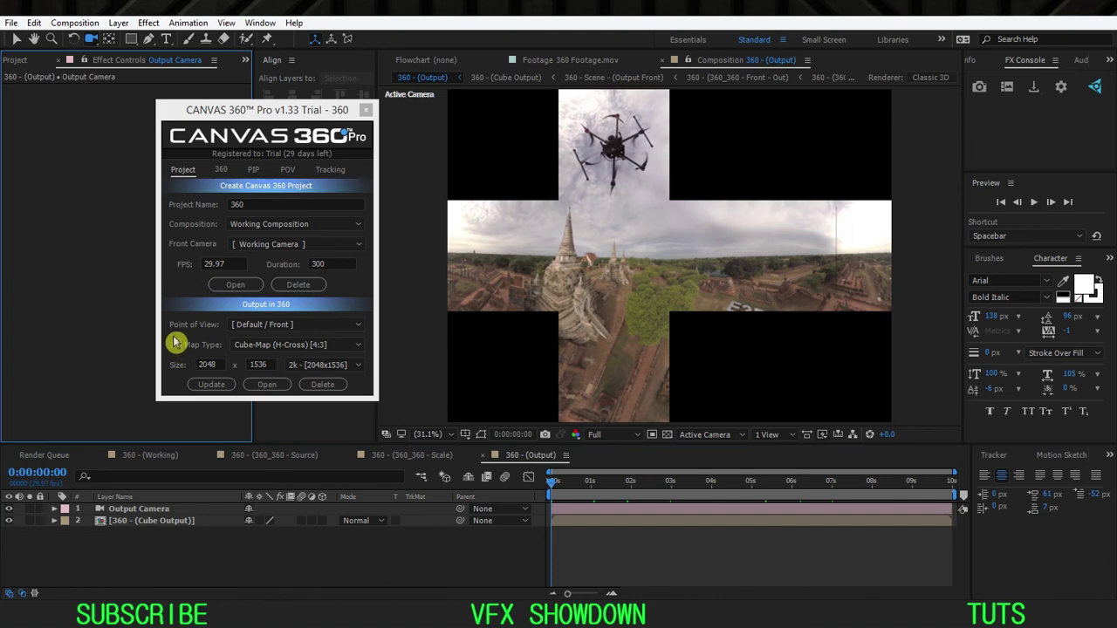
Step: Review the picture-in-picture, tracking and 360 pass options of CANVAS 360 Pro, then return to its project settings
{"action": "left_click_drag", "start_coordinate": [242, 111], "coordinate": [268, 128]}
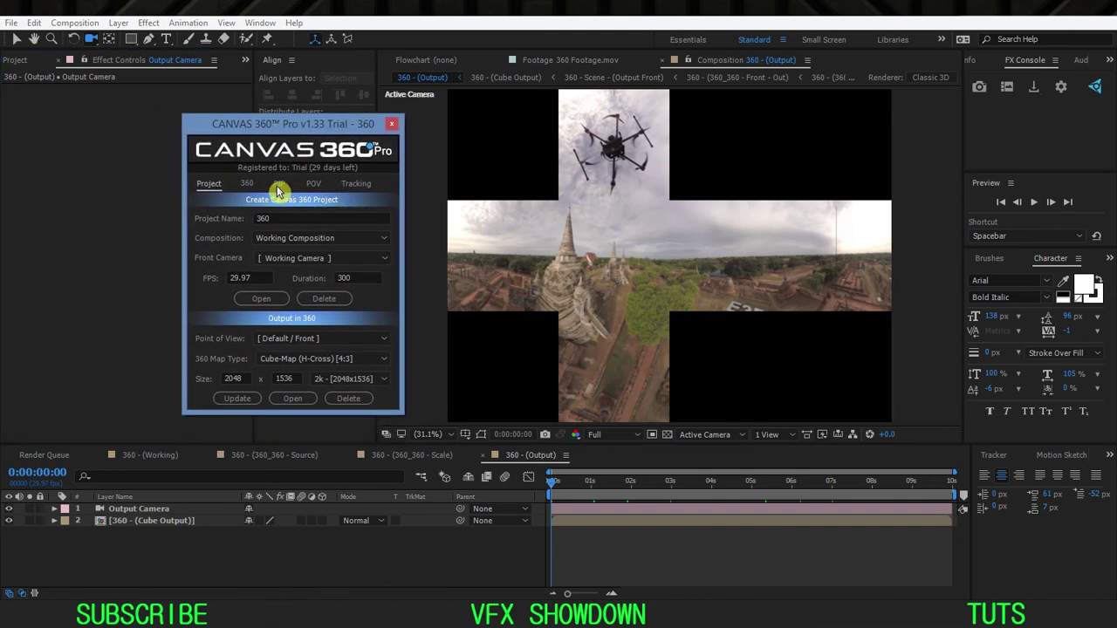
{"action": "left_click", "coordinate": [279, 186]}
{"action": "left_click_drag", "start_coordinate": [304, 125], "coordinate": [284, 114]}
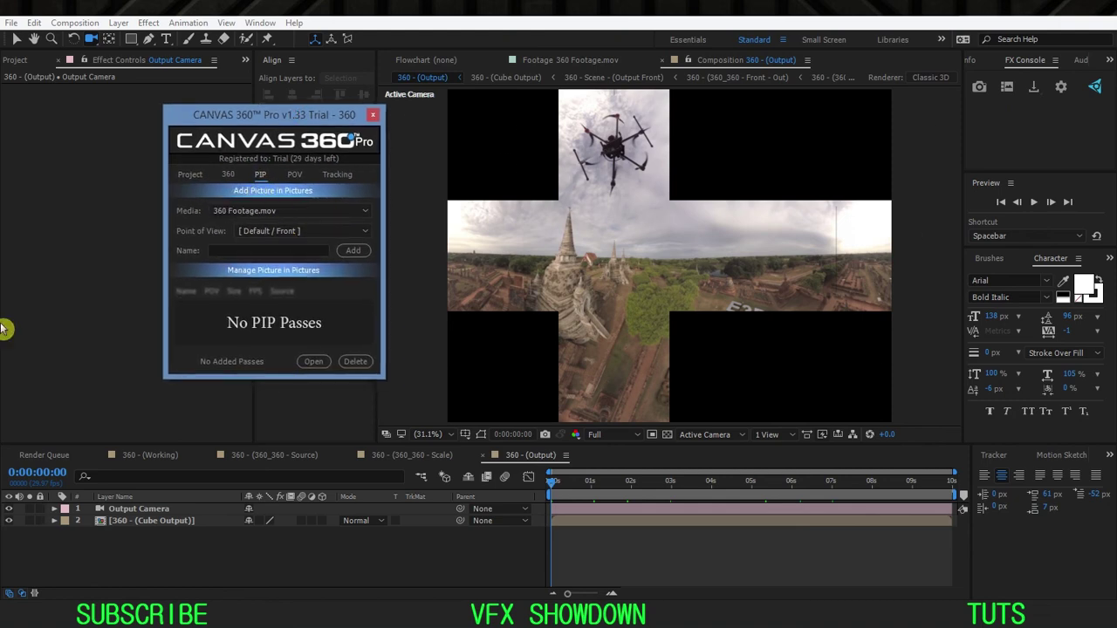
{"action": "left_click", "coordinate": [269, 216]}
{"action": "left_click", "coordinate": [290, 211]}
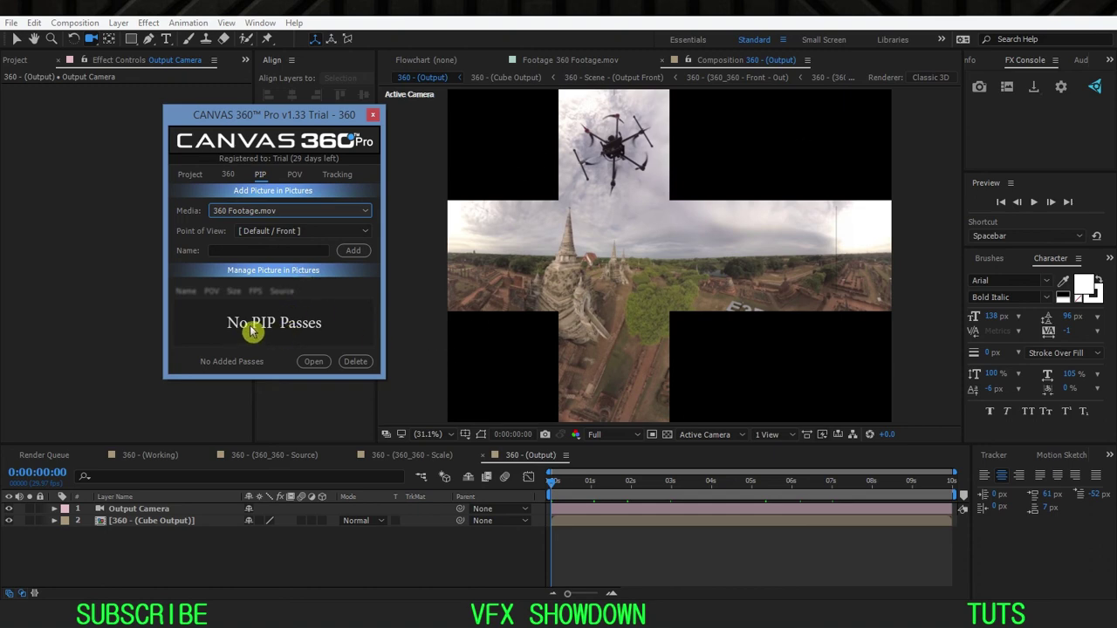
{"action": "left_click", "coordinate": [295, 174]}
{"action": "left_click_drag", "start_coordinate": [298, 116], "coordinate": [286, 164]}
{"action": "left_click", "coordinate": [212, 186]}
{"action": "left_click", "coordinate": [292, 206]}
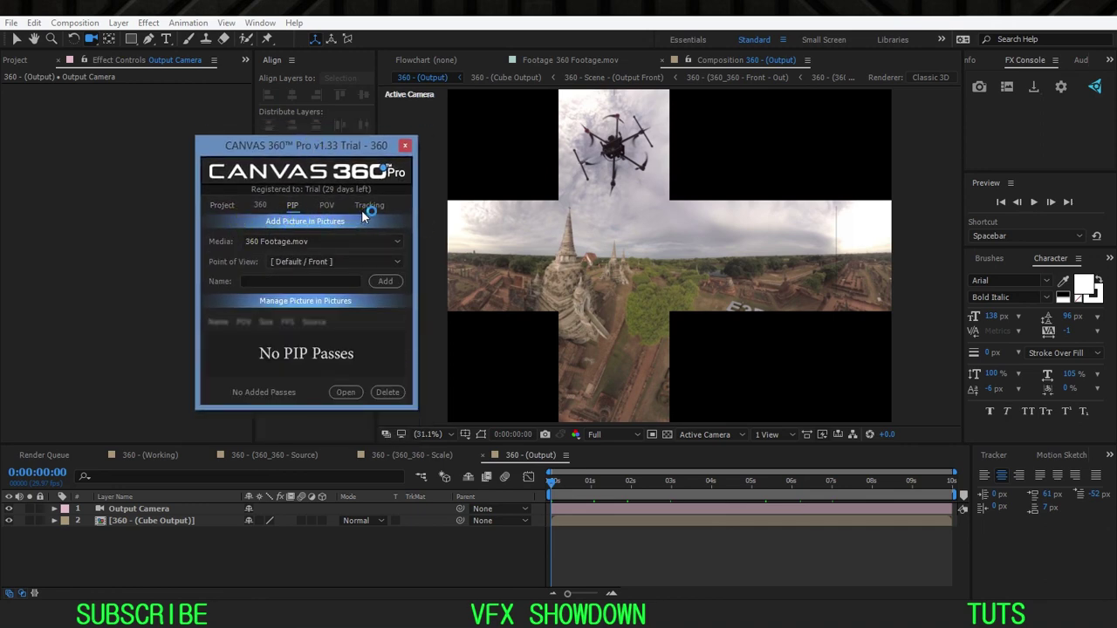
{"action": "left_click", "coordinate": [369, 206]}
{"action": "left_click", "coordinate": [260, 206]}
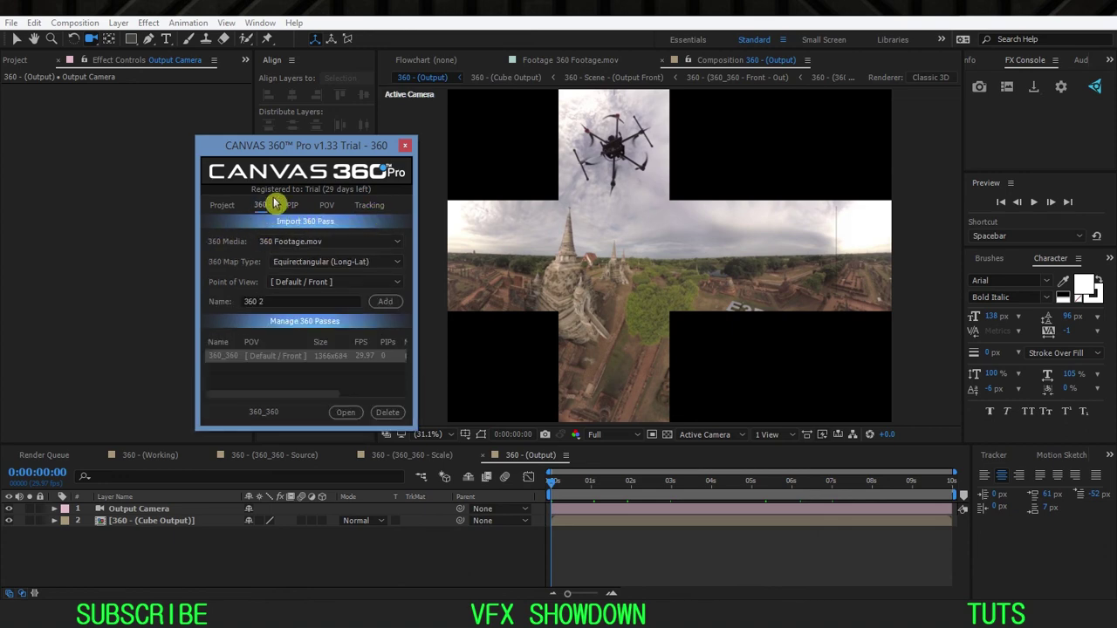
{"action": "left_click_drag", "start_coordinate": [297, 166], "coordinate": [307, 171]}
{"action": "left_click", "coordinate": [232, 214]}
Step: Add the 360 - (Output) composition to the render queue and set its output format to PNG Sequence
{"action": "left_click", "coordinate": [75, 23]}
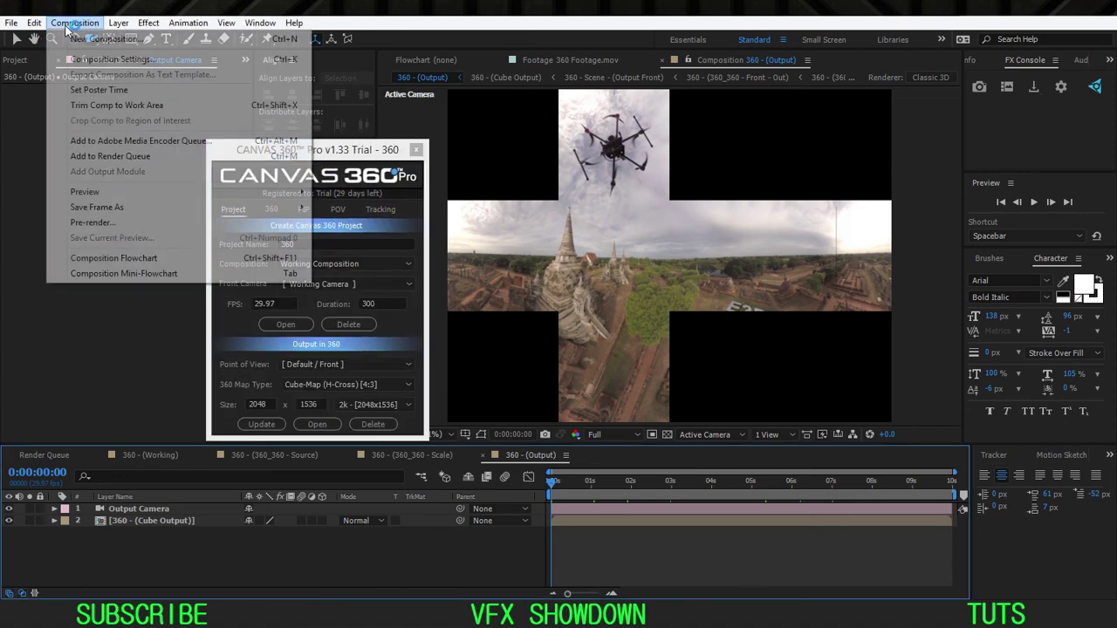
{"action": "left_click", "coordinate": [132, 159]}
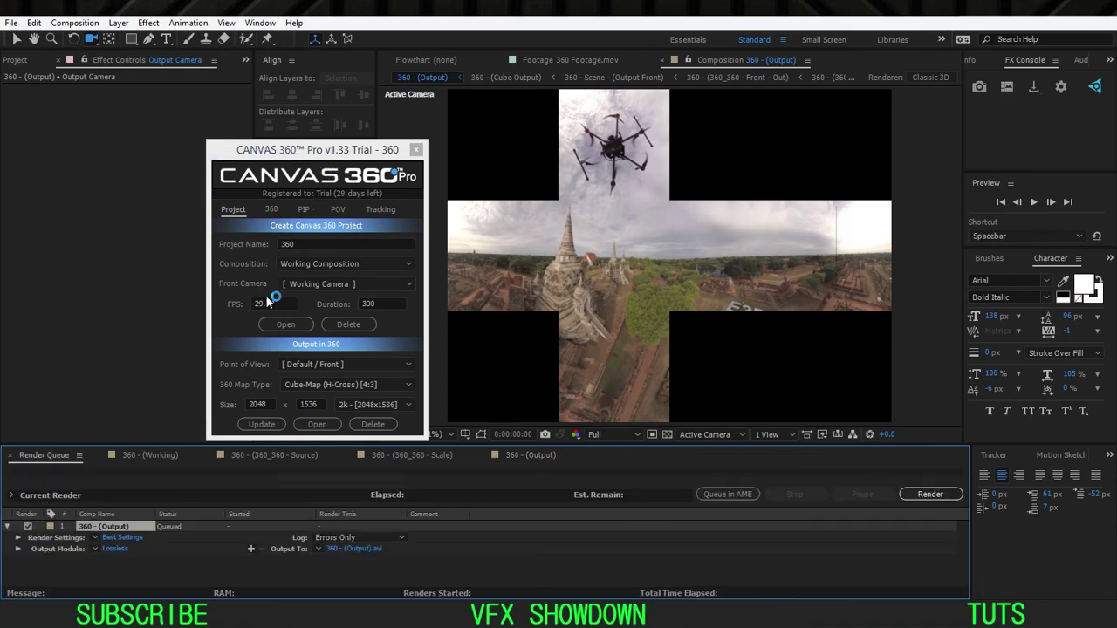
{"action": "left_click", "coordinate": [114, 549]}
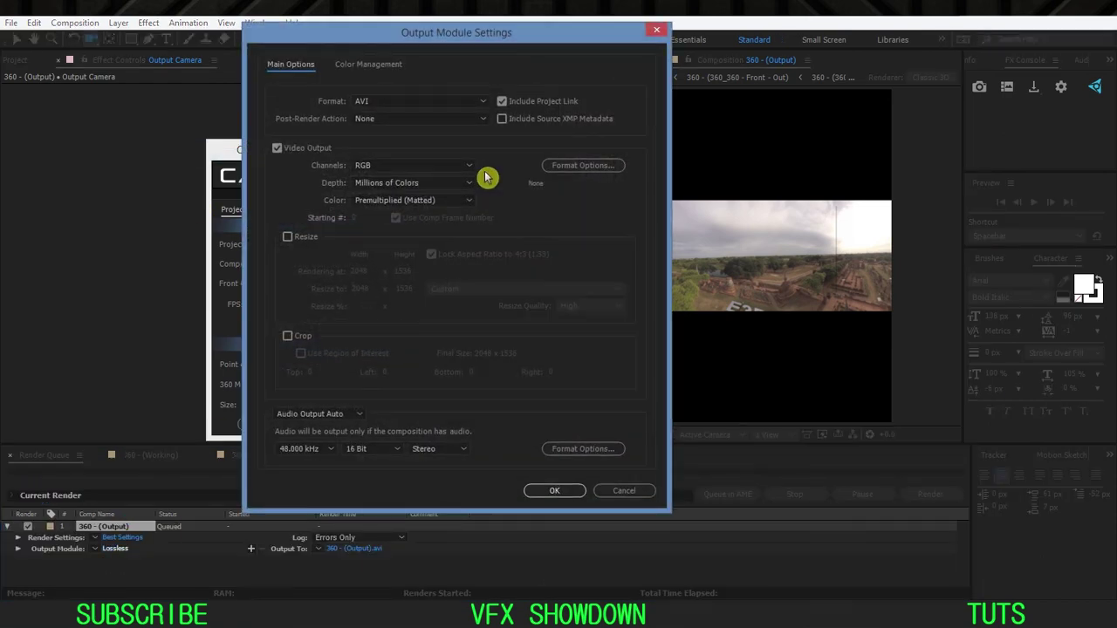
{"action": "left_click", "coordinate": [474, 103]}
{"action": "left_click", "coordinate": [404, 263]}
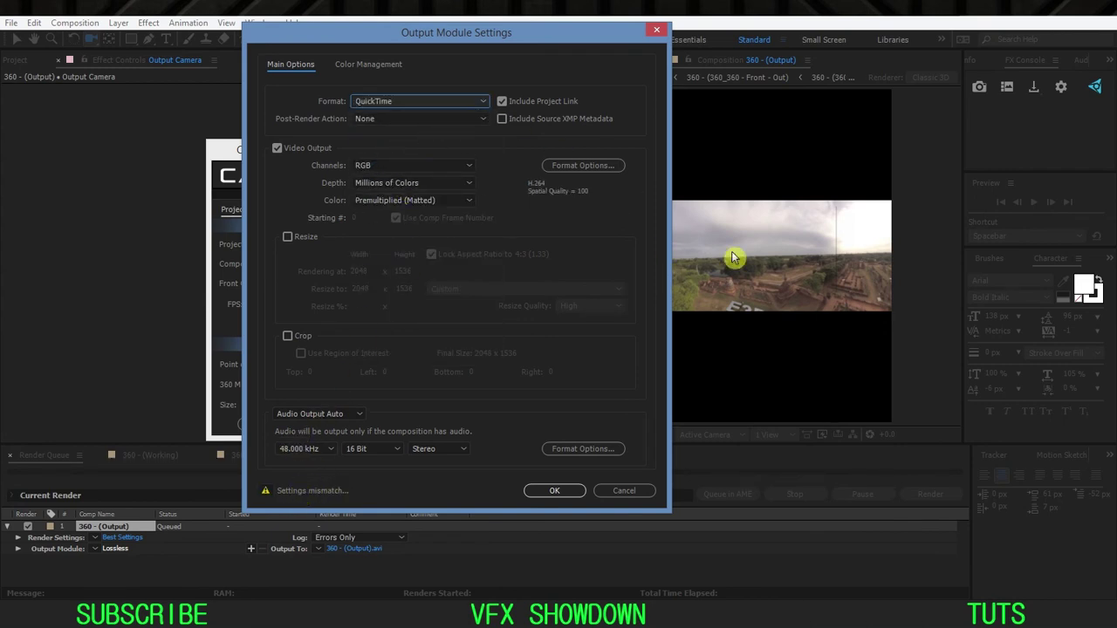
{"action": "left_click", "coordinate": [458, 101]}
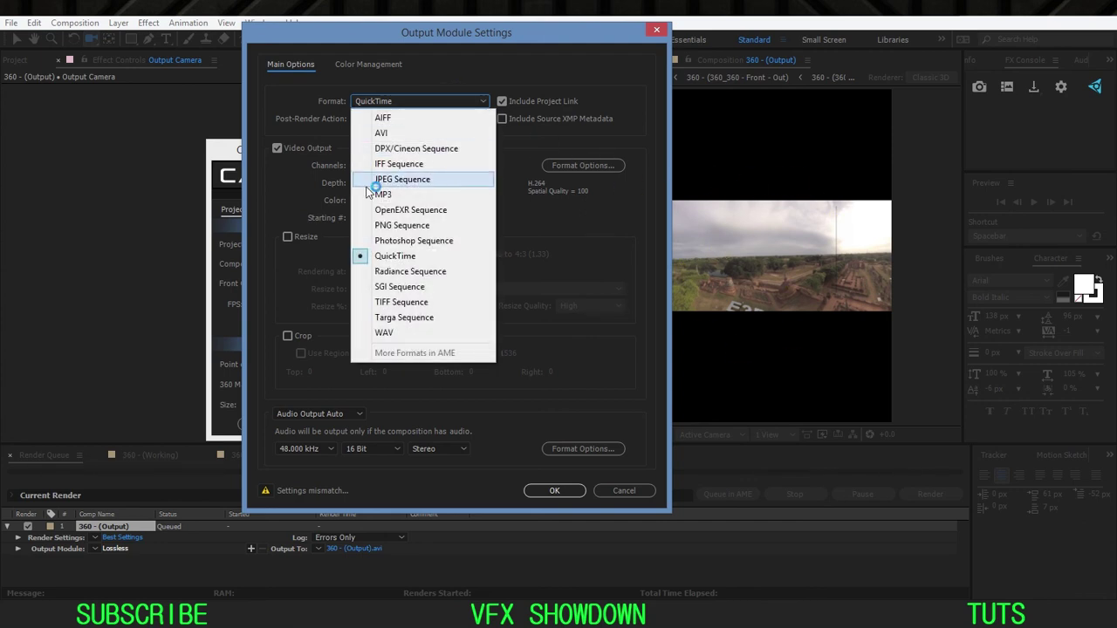
{"action": "left_click", "coordinate": [412, 226]}
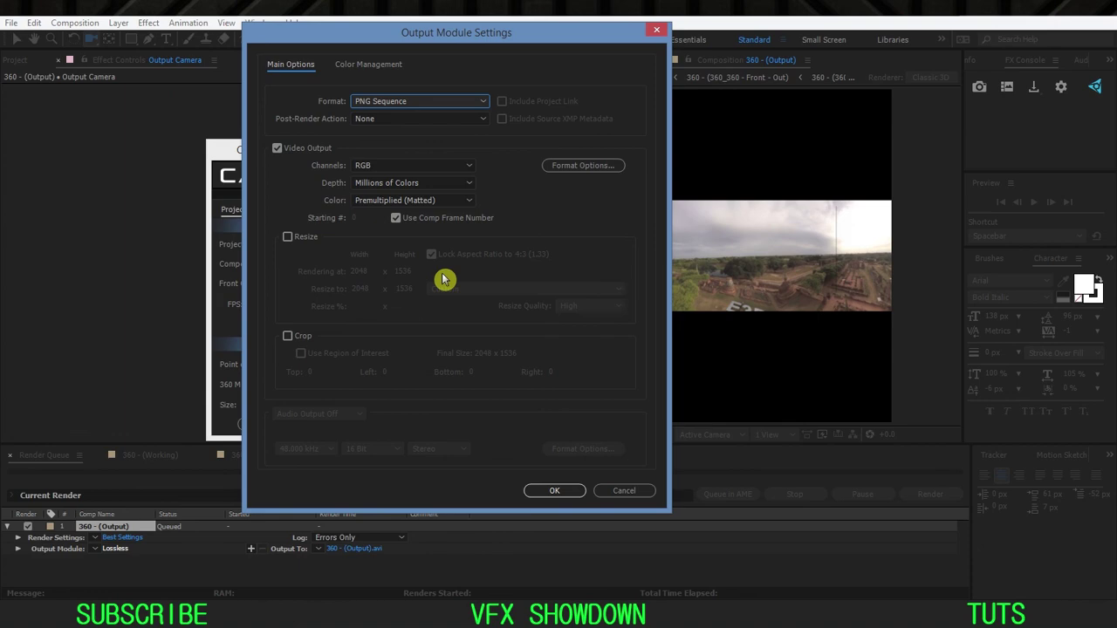
Step: Set the PNG sequence's channels to RGB + Alpha, accept the output module settings and check the save location
{"action": "left_click", "coordinate": [436, 166]}
{"action": "left_click", "coordinate": [397, 212]}
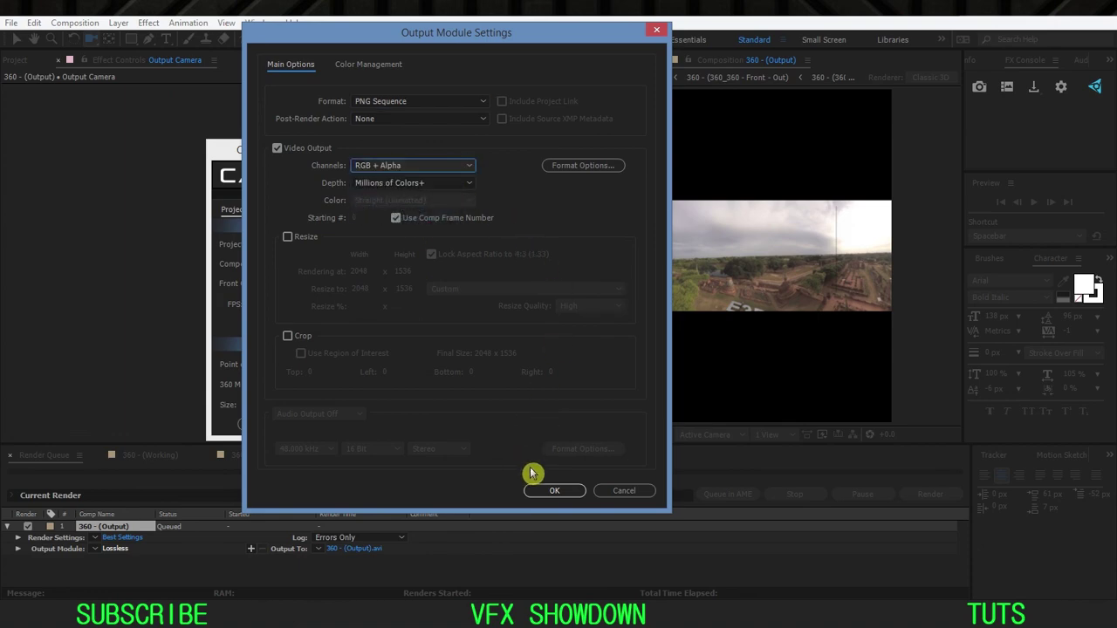
{"action": "left_click", "coordinate": [555, 490]}
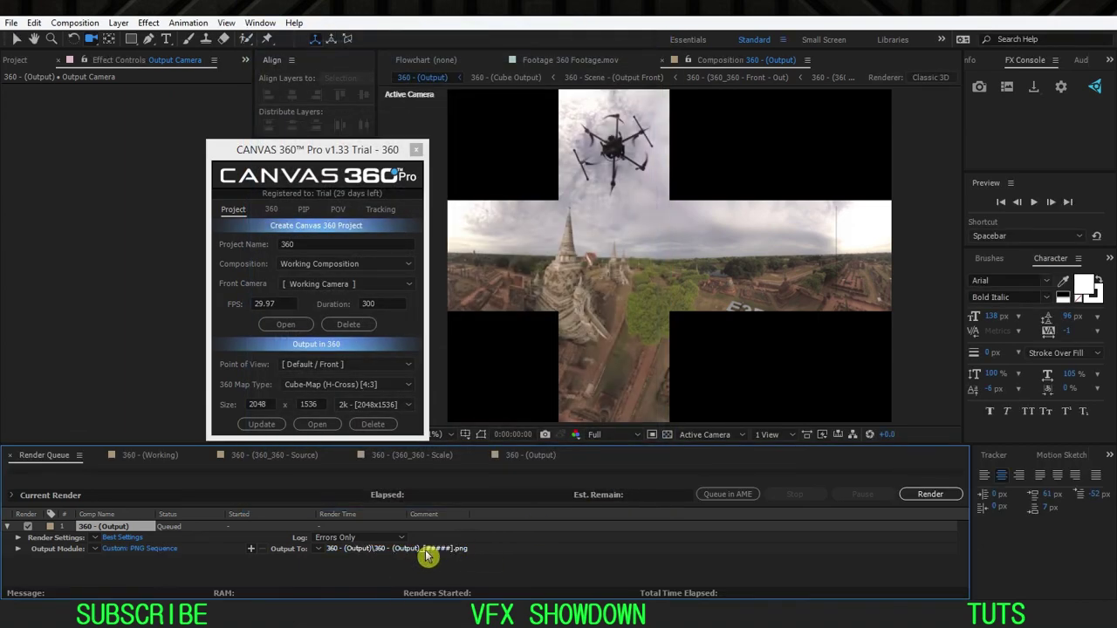
{"action": "left_click", "coordinate": [428, 550]}
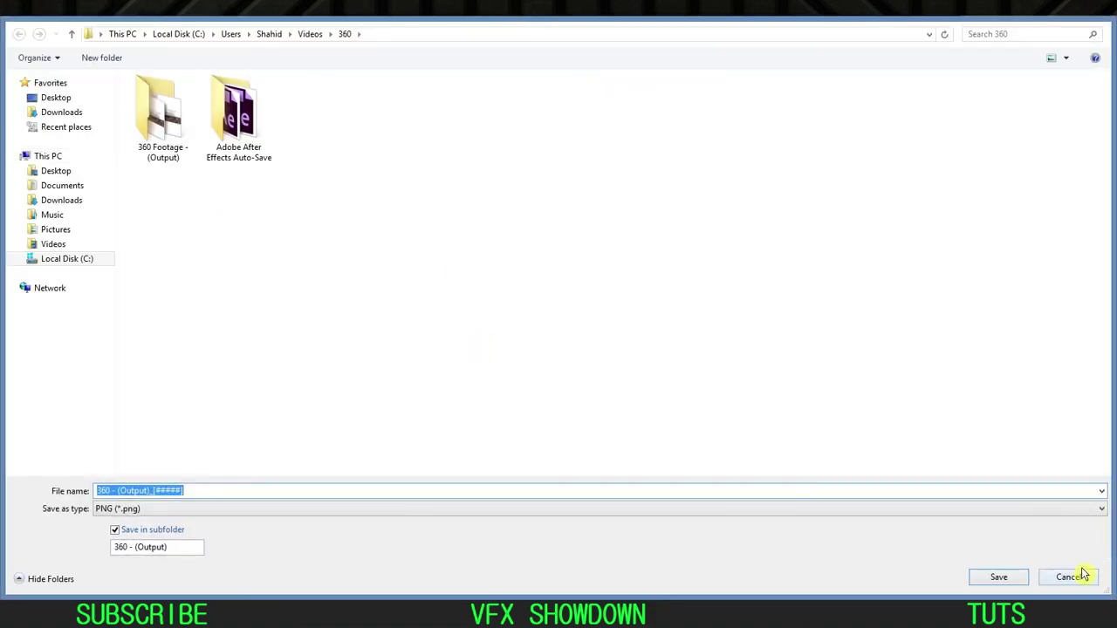
{"action": "left_click", "coordinate": [1081, 576]}
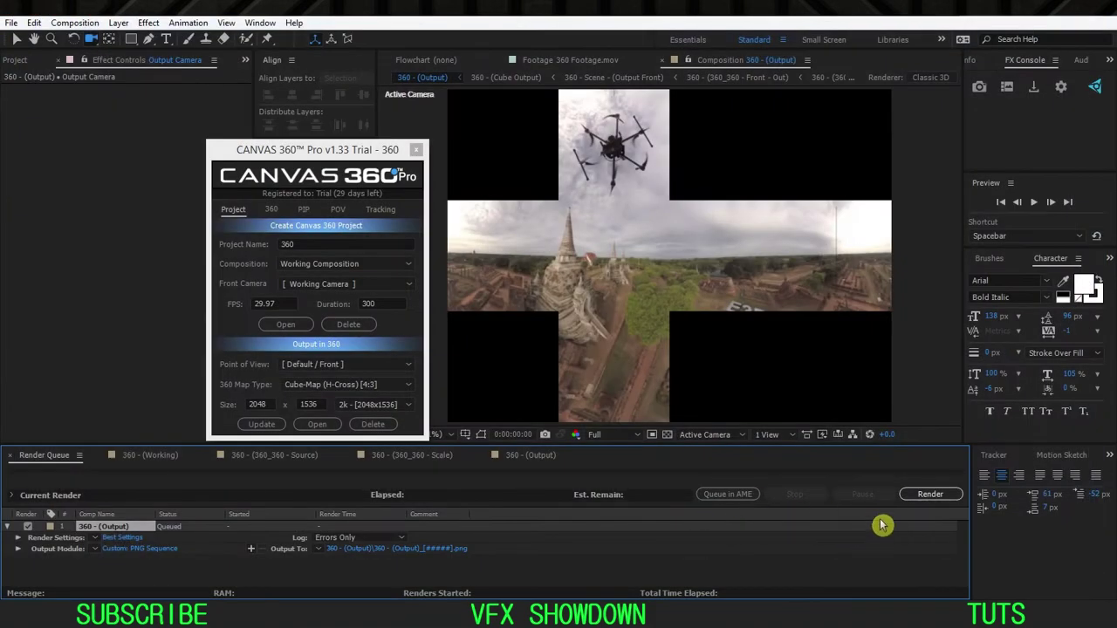
Step: Import the rendered 360 Footage - (Output) frames from the 360 folder in Videos as a PNG sequence
{"action": "left_click", "coordinate": [21, 62]}
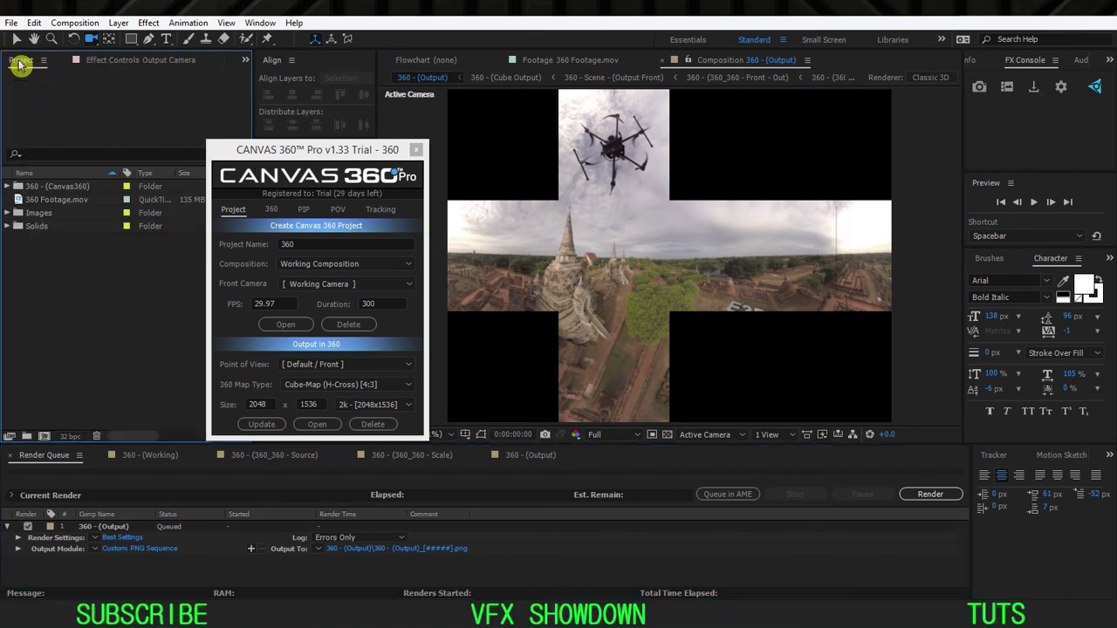
{"action": "left_click_drag", "start_coordinate": [272, 155], "coordinate": [308, 158]}
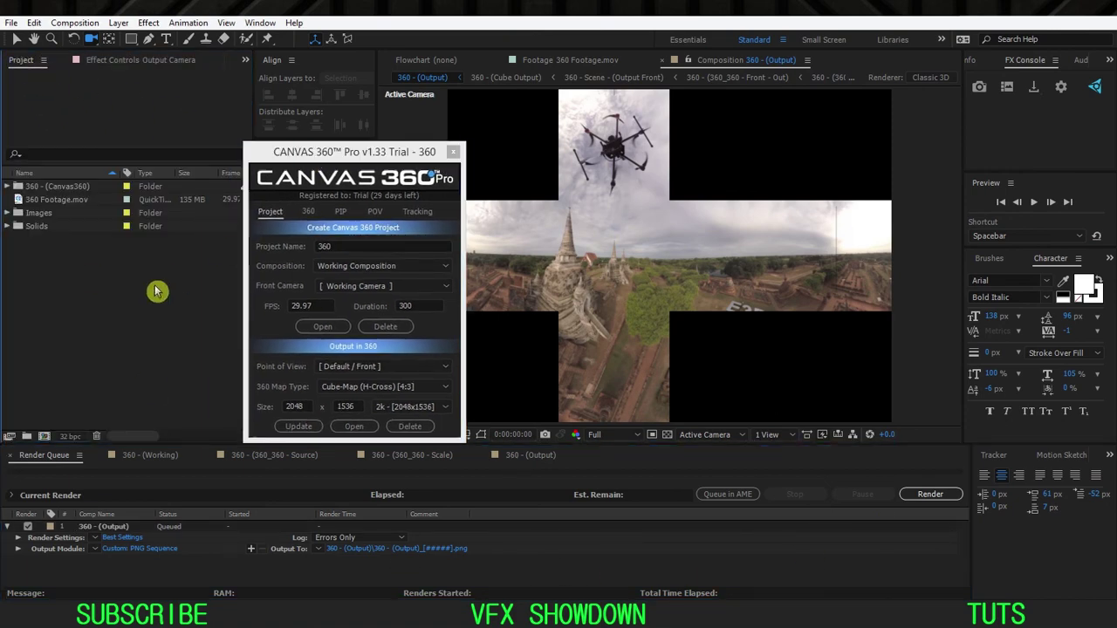
{"action": "left_click", "coordinate": [59, 200]}
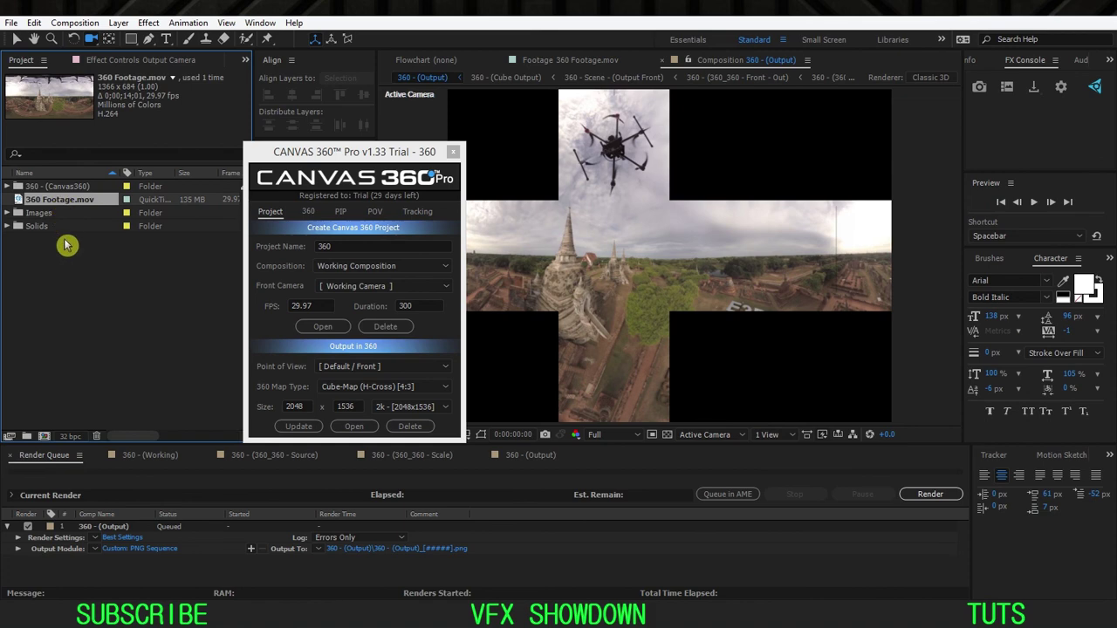
{"action": "left_click", "coordinate": [52, 248]}
{"action": "left_click", "coordinate": [59, 202]}
{"action": "left_click", "coordinate": [63, 272]}
{"action": "double_click", "coordinate": [63, 272]}
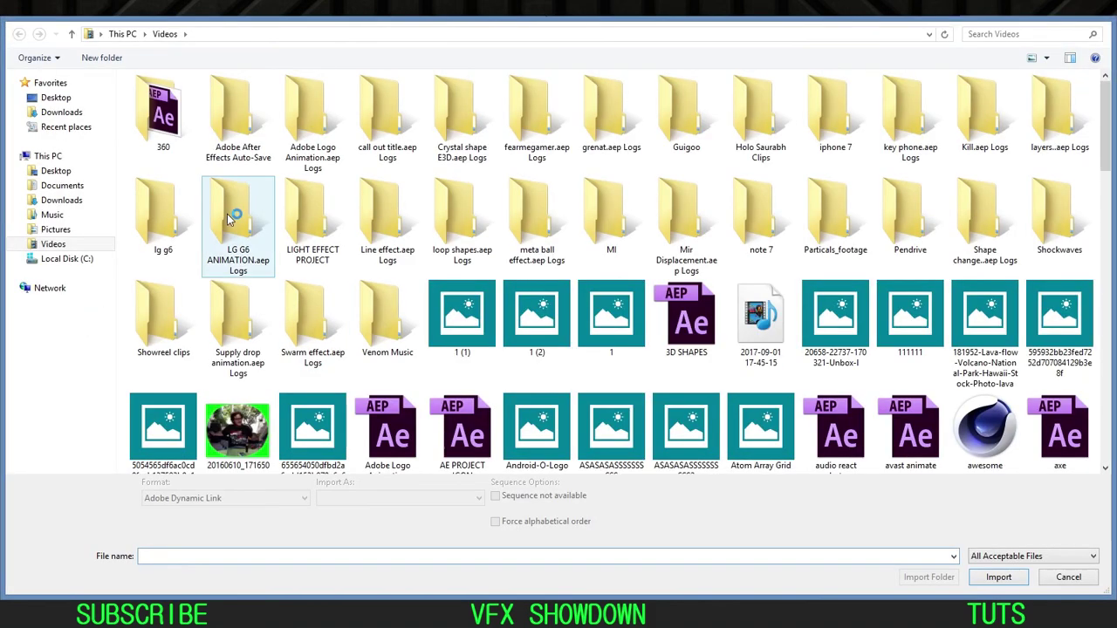
{"action": "double_click", "coordinate": [169, 127]}
{"action": "double_click", "coordinate": [169, 140]}
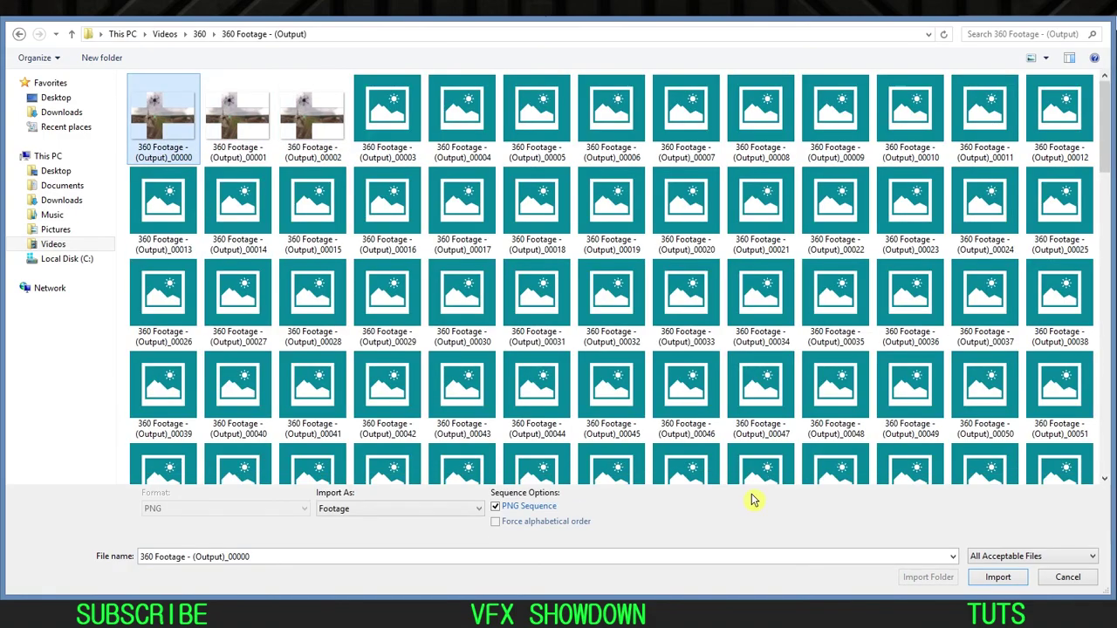
{"action": "left_click", "coordinate": [986, 580]}
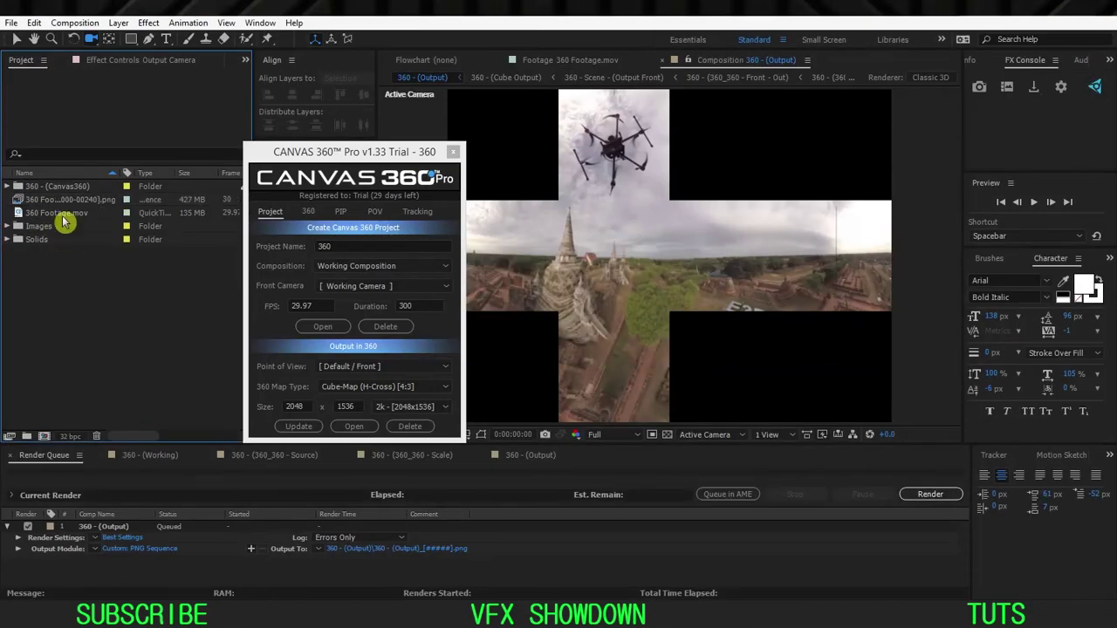
Step: Create a composition from the imported PNG sequence and fit it in the viewer
{"action": "left_click_drag", "start_coordinate": [70, 199], "coordinate": [43, 437]}
{"action": "left_click_drag", "start_coordinate": [358, 157], "coordinate": [283, 146]}
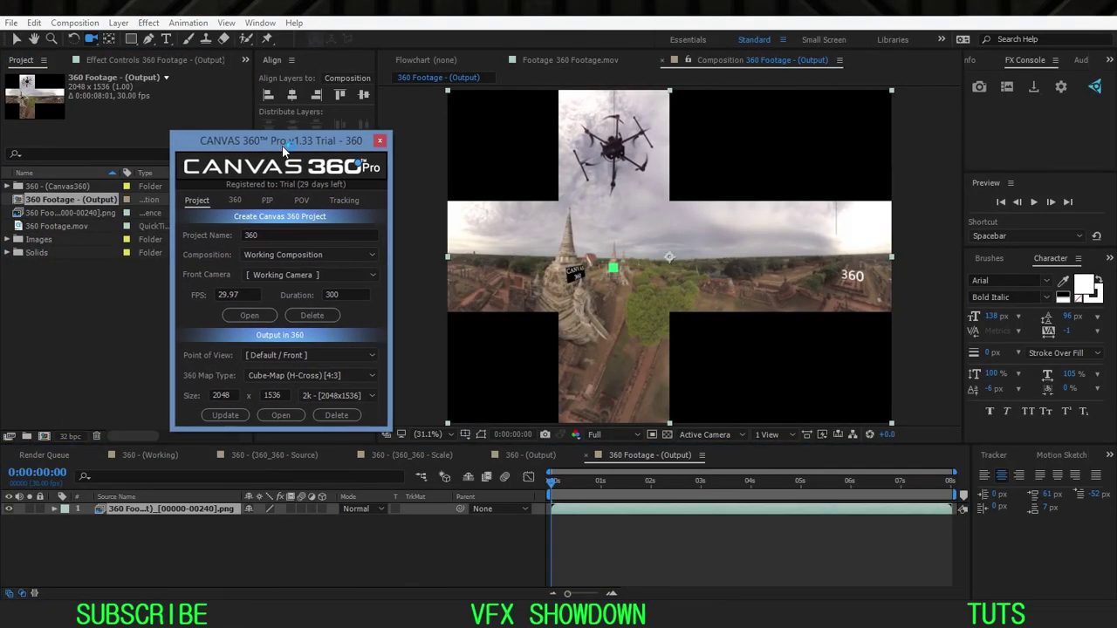
{"action": "left_click", "coordinate": [428, 434]}
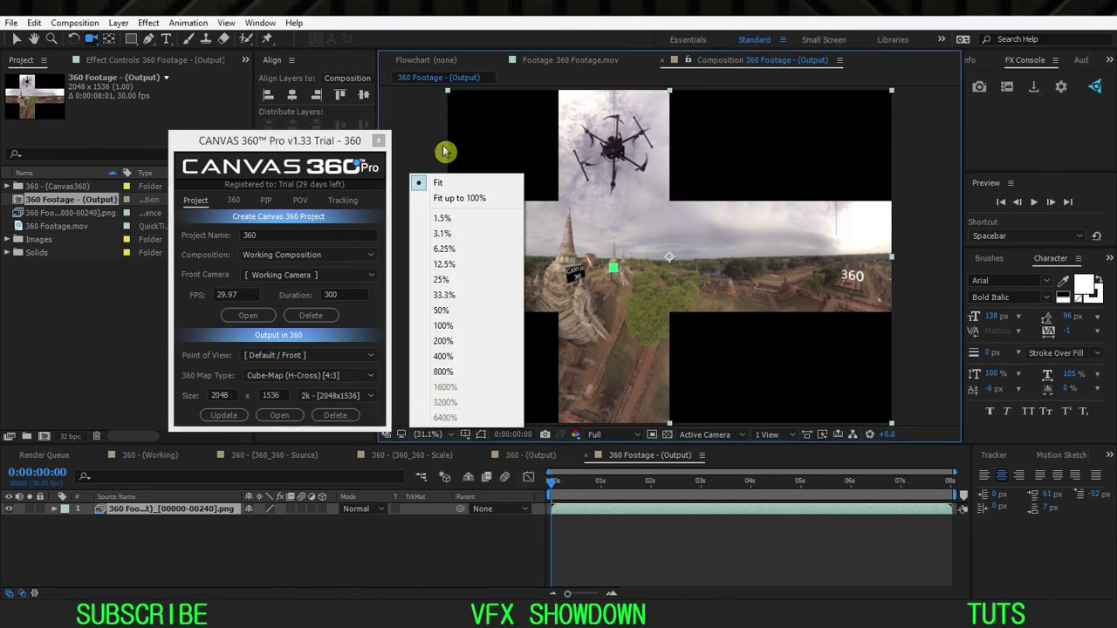
{"action": "left_click", "coordinate": [432, 182]}
Step: Examine the green square and CANVAS 360 sign close up at 0:00:00:29, then the 360 text at the first frame
{"action": "mouse_move", "coordinate": [581, 472]}
{"action": "left_mouse_down"}
{"action": "mouse_move", "coordinate": [568, 481]}
{"action": "mouse_move", "coordinate": [600, 481]}
{"action": "left_mouse_up"}
{"action": "scroll", "coordinate": [558, 330], "scroll_direction": "up", "scroll_amount": 3}
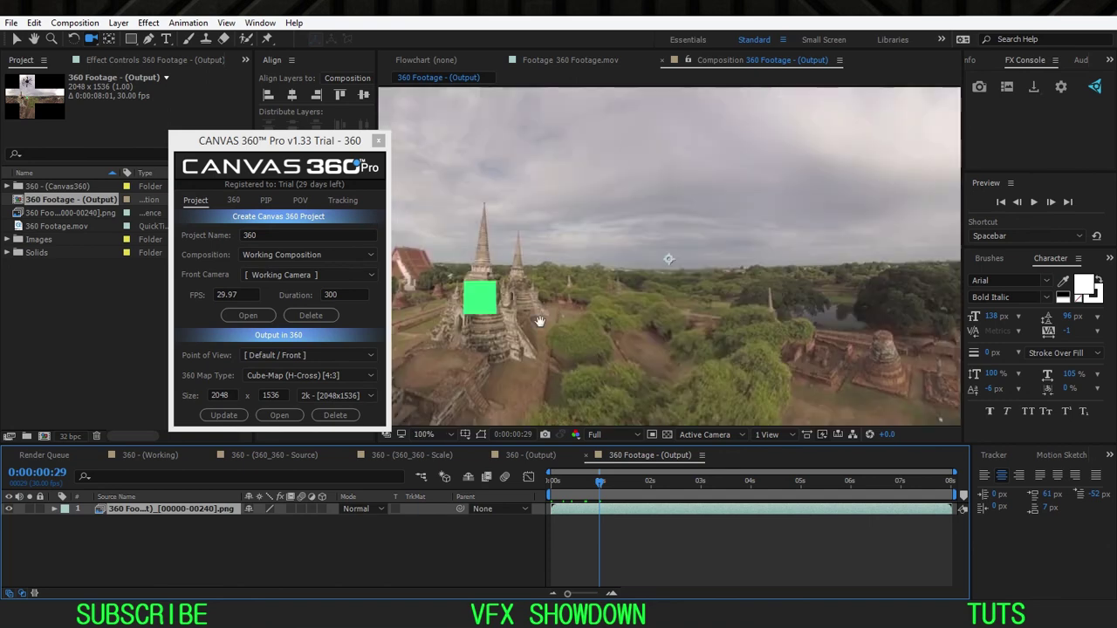
{"action": "key", "text": "space"}
{"action": "left_click_drag", "start_coordinate": [539, 322], "coordinate": [639, 289]}
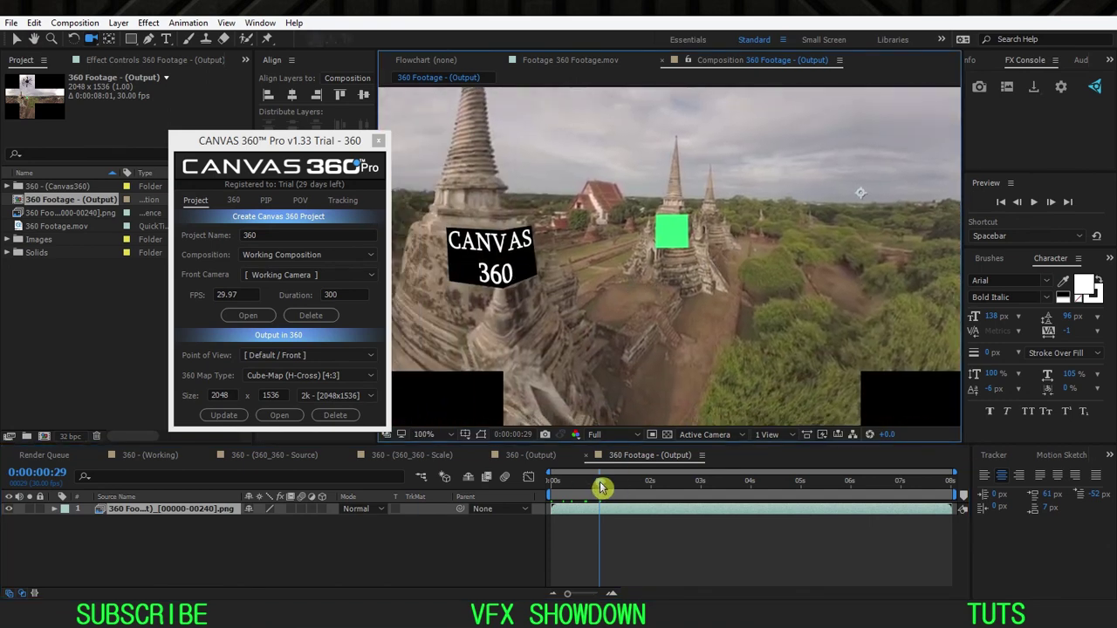
{"action": "left_click_drag", "start_coordinate": [599, 486], "coordinate": [550, 484]}
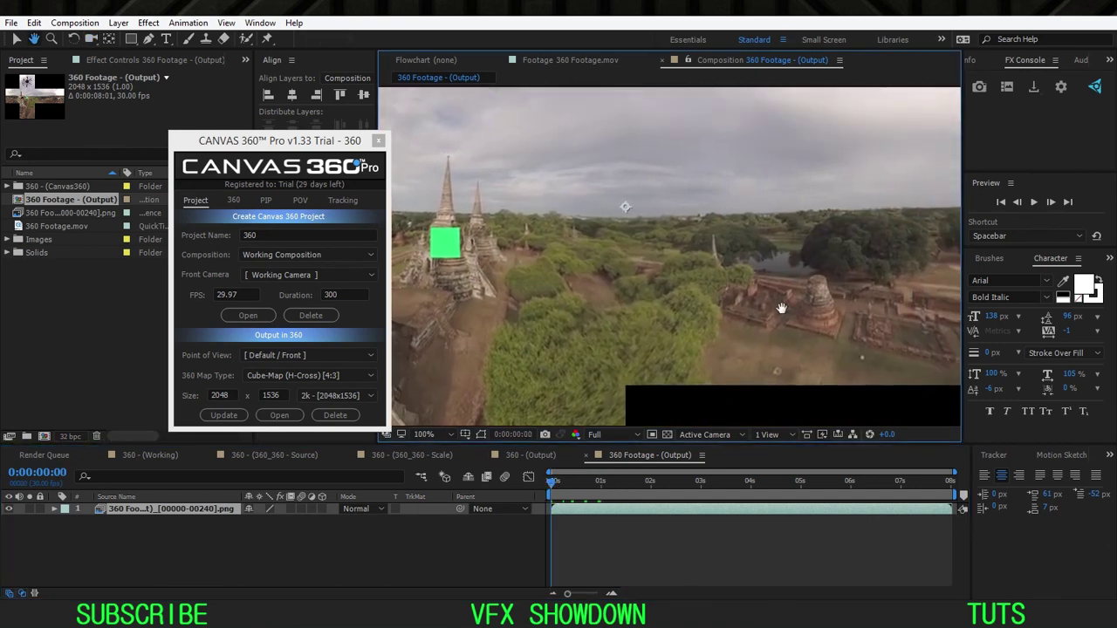
{"action": "left_click_drag", "start_coordinate": [780, 309], "coordinate": [549, 309]}
{"action": "left_click_drag", "start_coordinate": [834, 326], "coordinate": [722, 317]}
{"action": "key", "text": "c"}
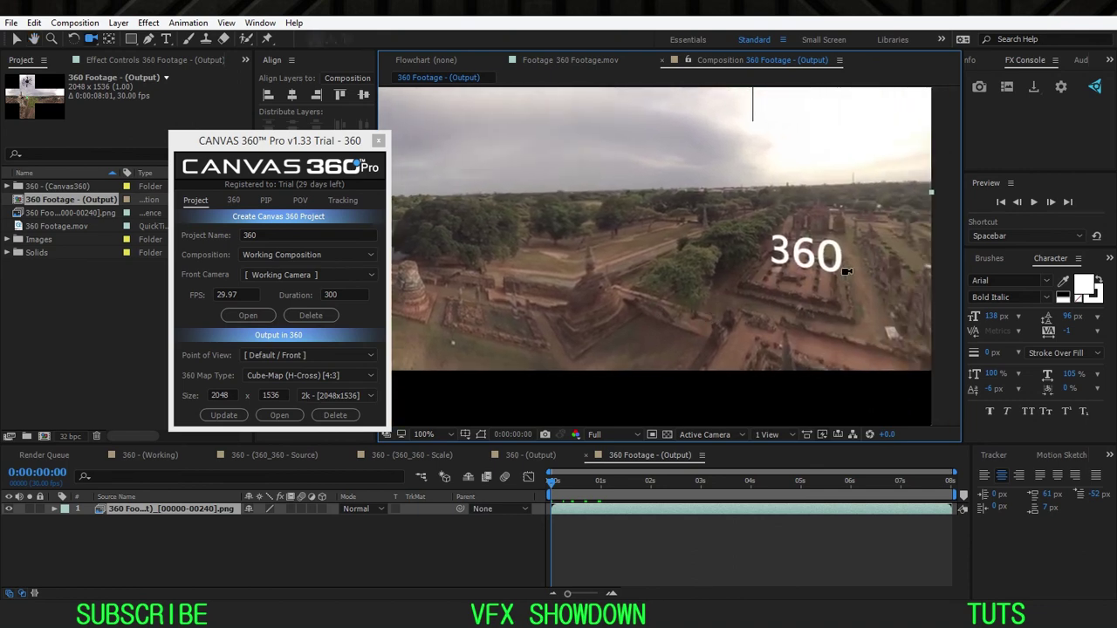
Step: Fit the rendered cube map in the viewer up to 100% and delete the existing CANVAS 360 project named 360
{"action": "left_click", "coordinate": [424, 434]}
{"action": "left_click", "coordinate": [454, 198]}
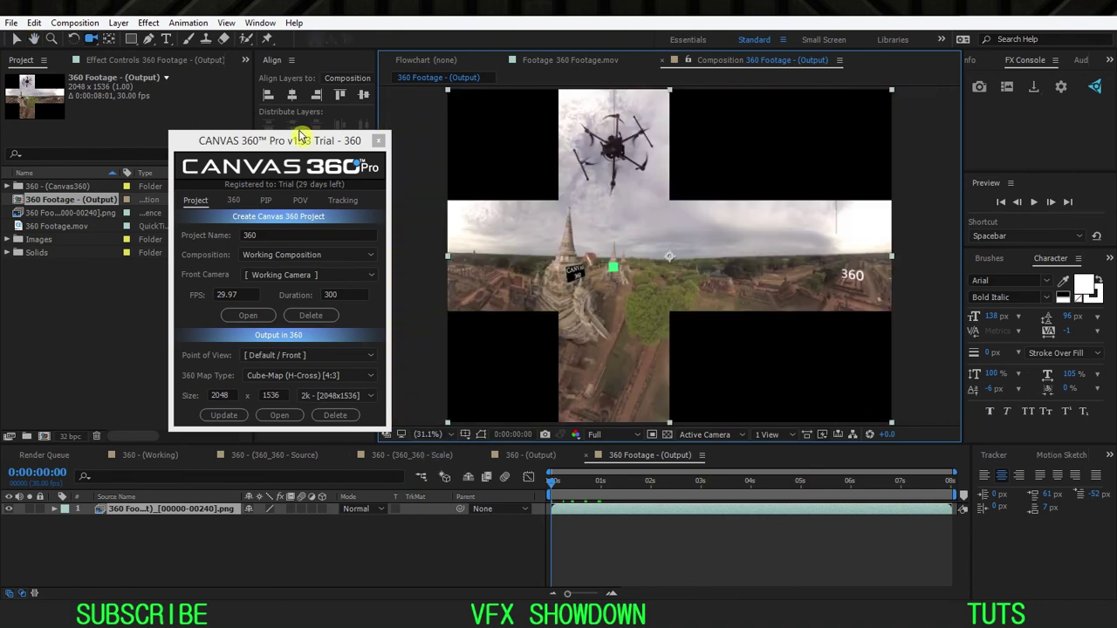
{"action": "left_click_drag", "start_coordinate": [301, 146], "coordinate": [335, 138]}
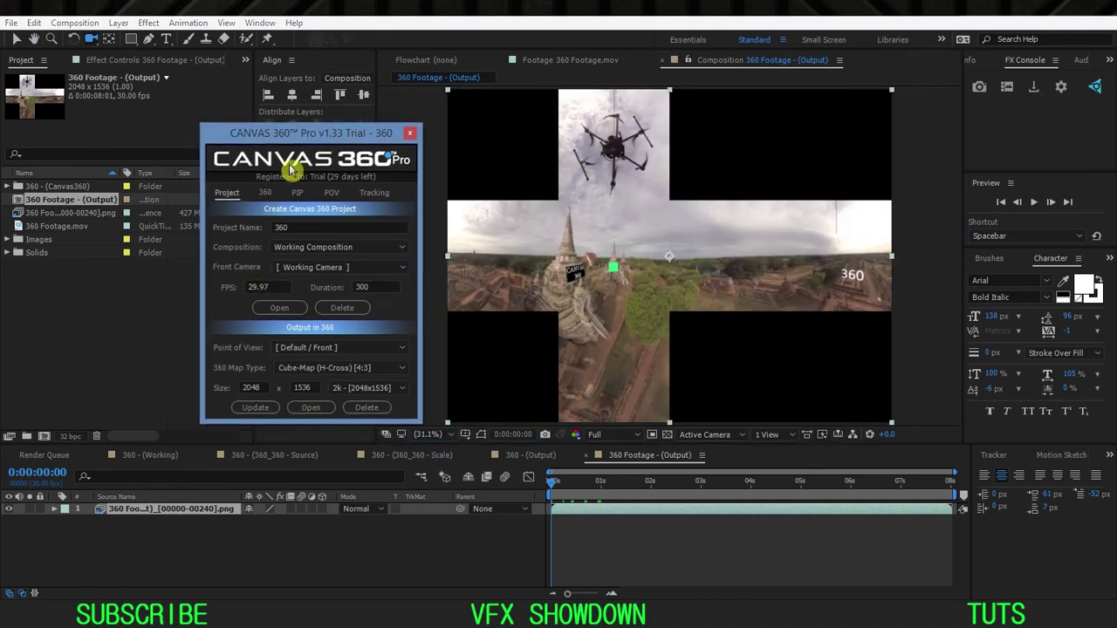
{"action": "left_click", "coordinate": [365, 286]}
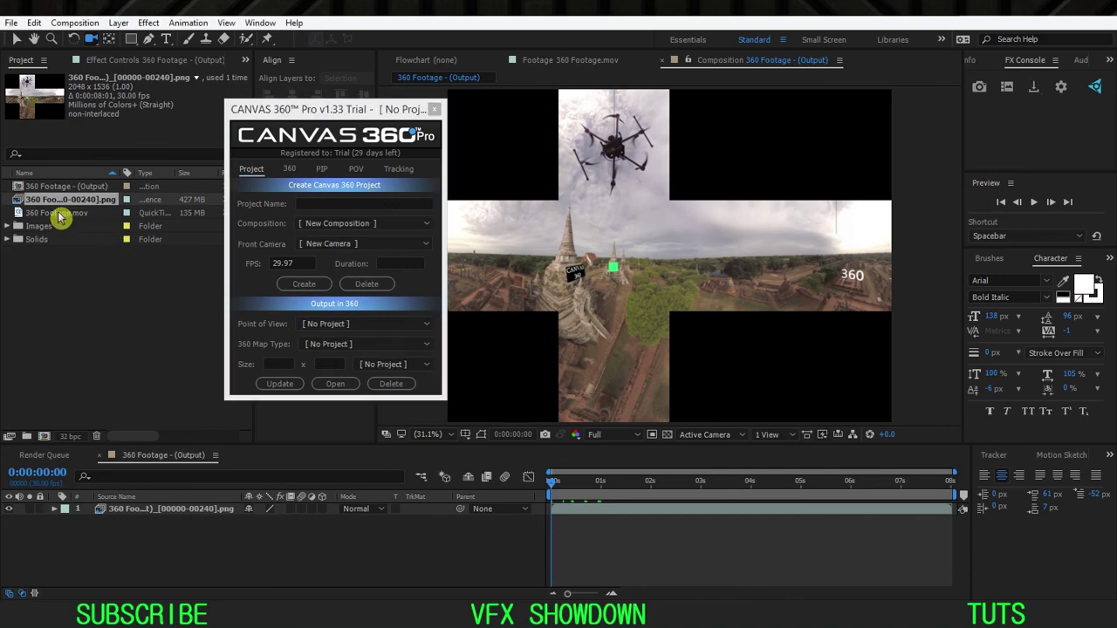
{"action": "left_click", "coordinate": [340, 224]}
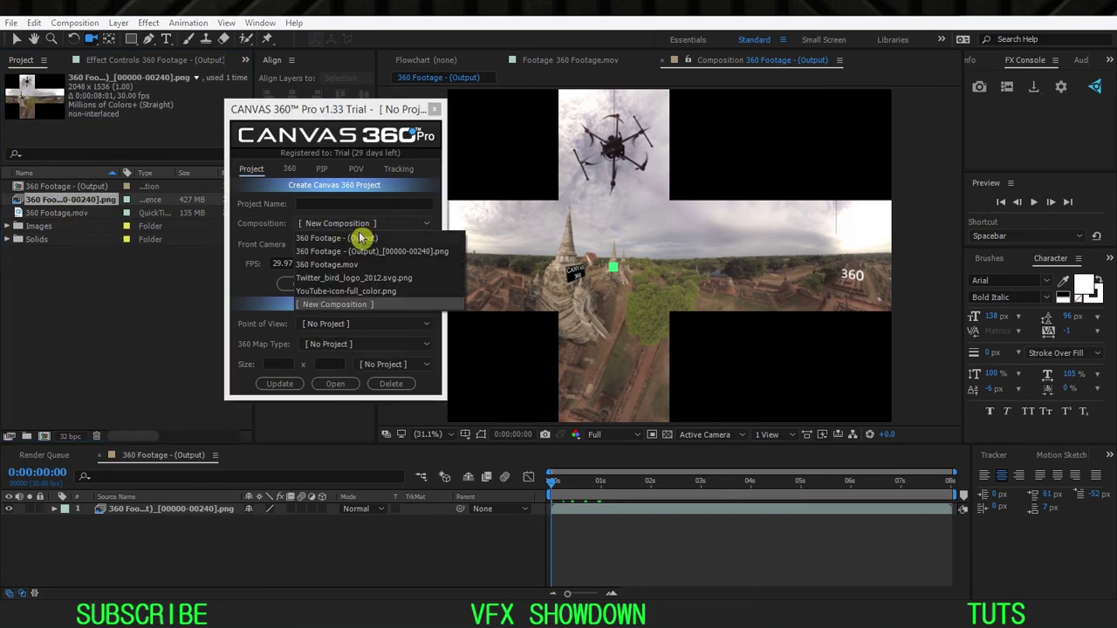
{"action": "left_click", "coordinate": [367, 252]}
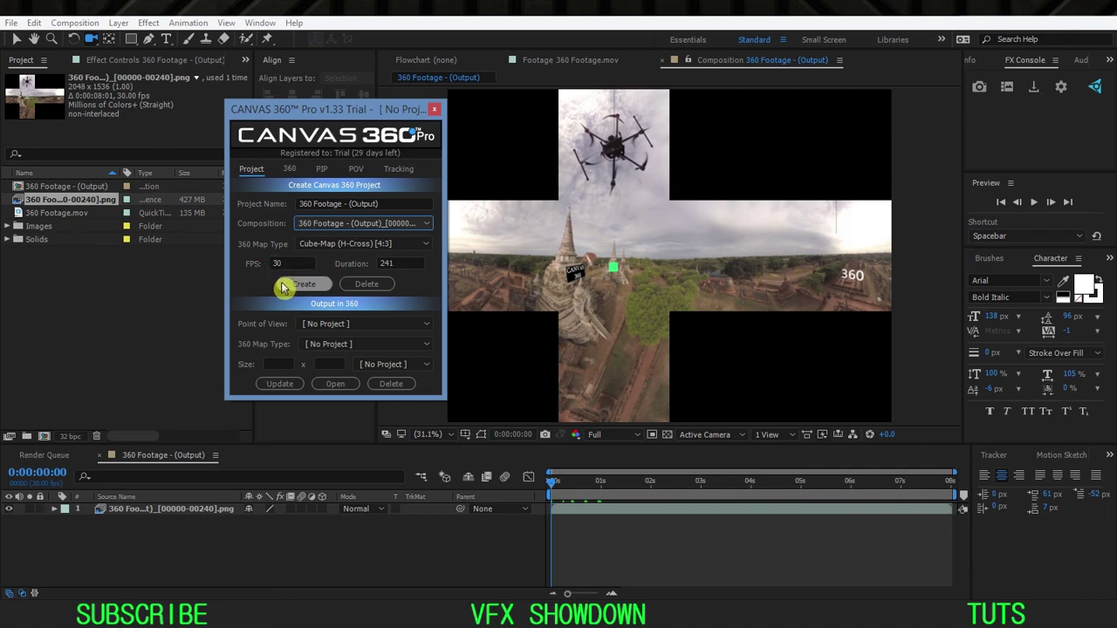
{"action": "left_click", "coordinate": [295, 286]}
{"action": "left_click", "coordinate": [640, 358]}
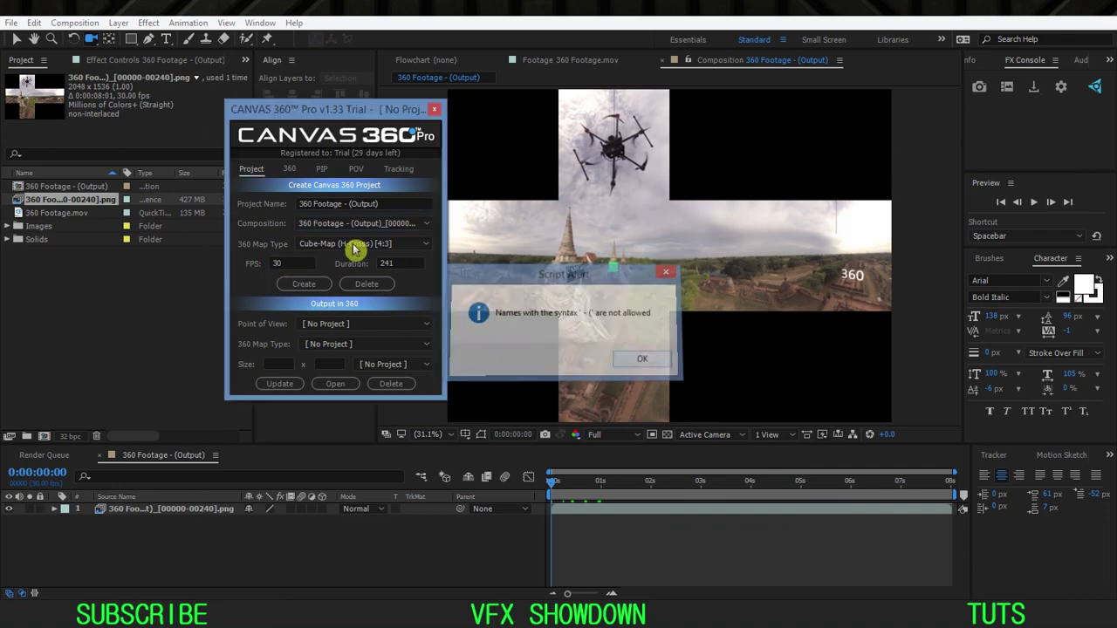
{"action": "left_click", "coordinate": [392, 202]}
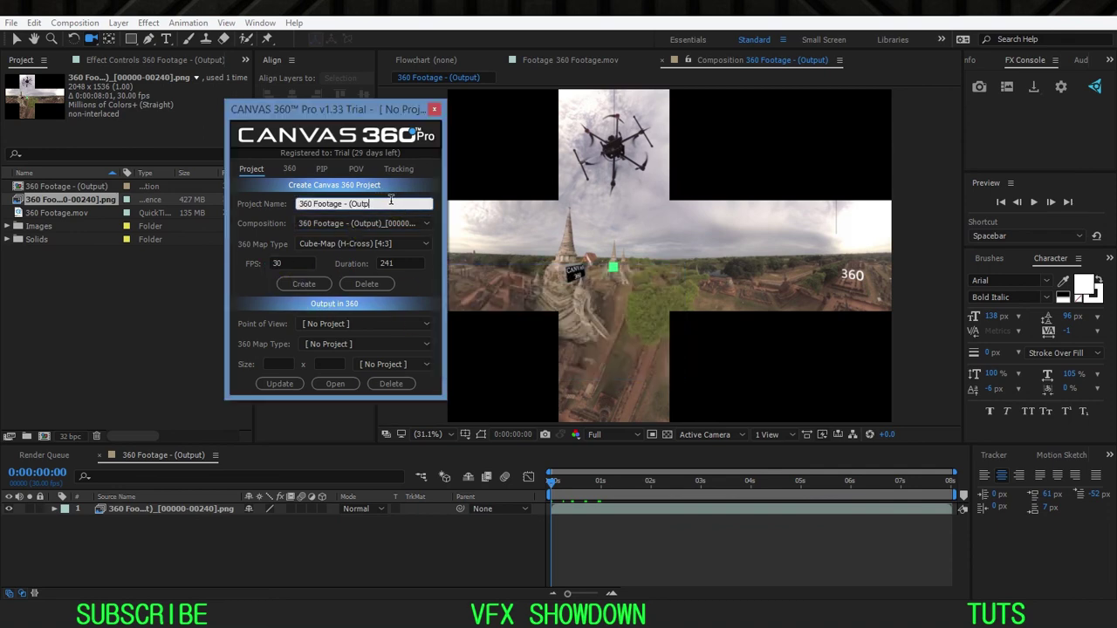
{"action": "left_click", "coordinate": [303, 284]}
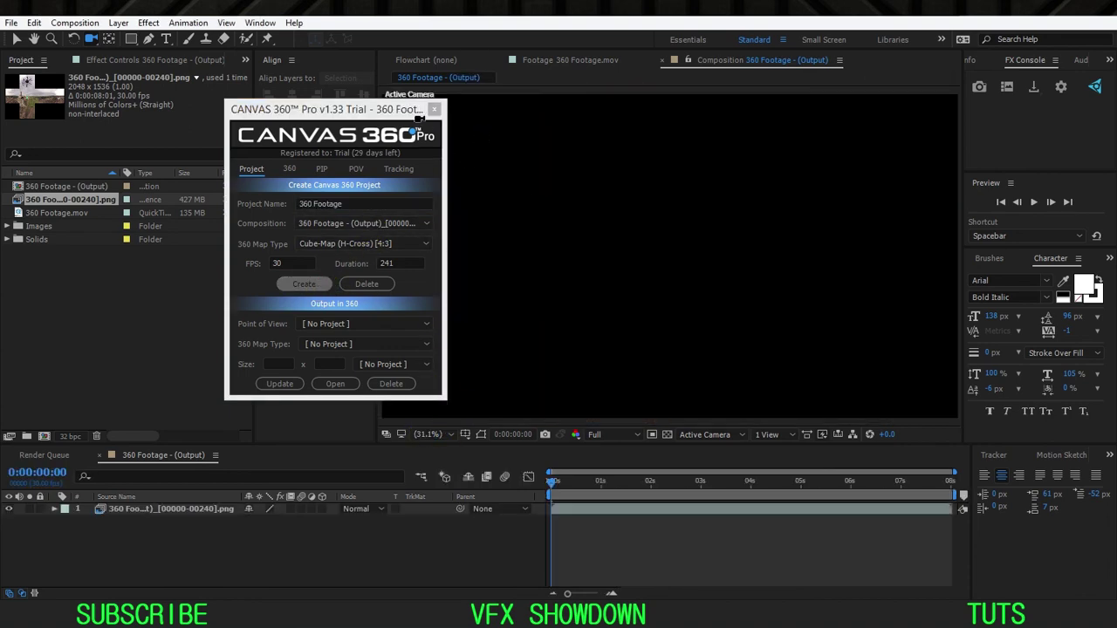
{"action": "left_click_drag", "start_coordinate": [404, 120], "coordinate": [345, 116]}
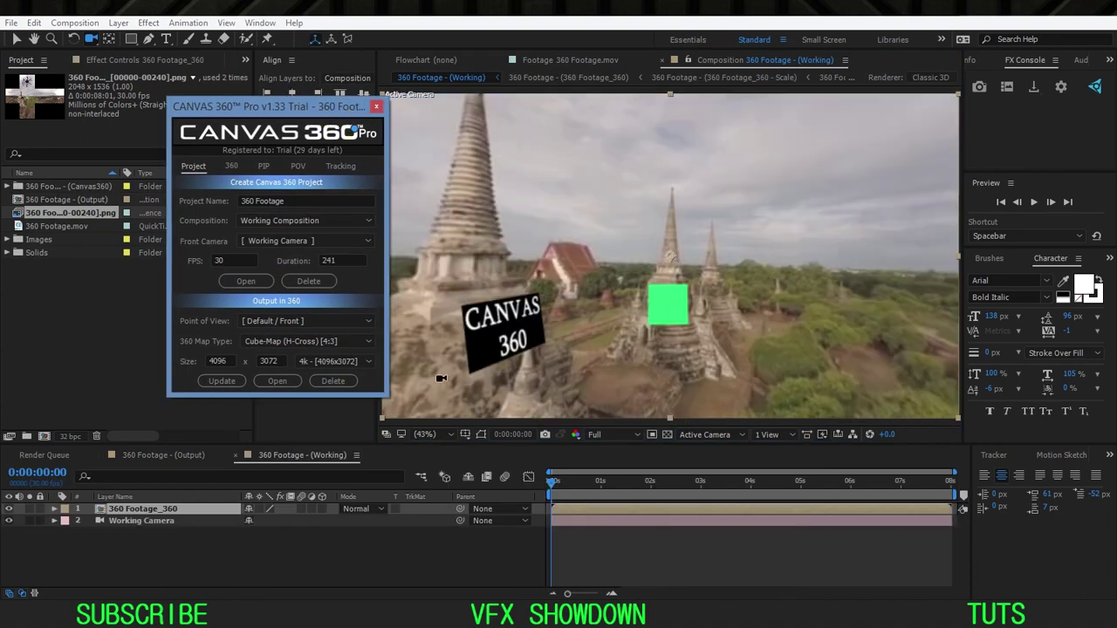
Step: Examine the CANVAS 360 sign and the green square in the working composition at several times up to 0:00:03:11
{"action": "left_click", "coordinate": [443, 435]}
{"action": "left_click", "coordinate": [456, 300]}
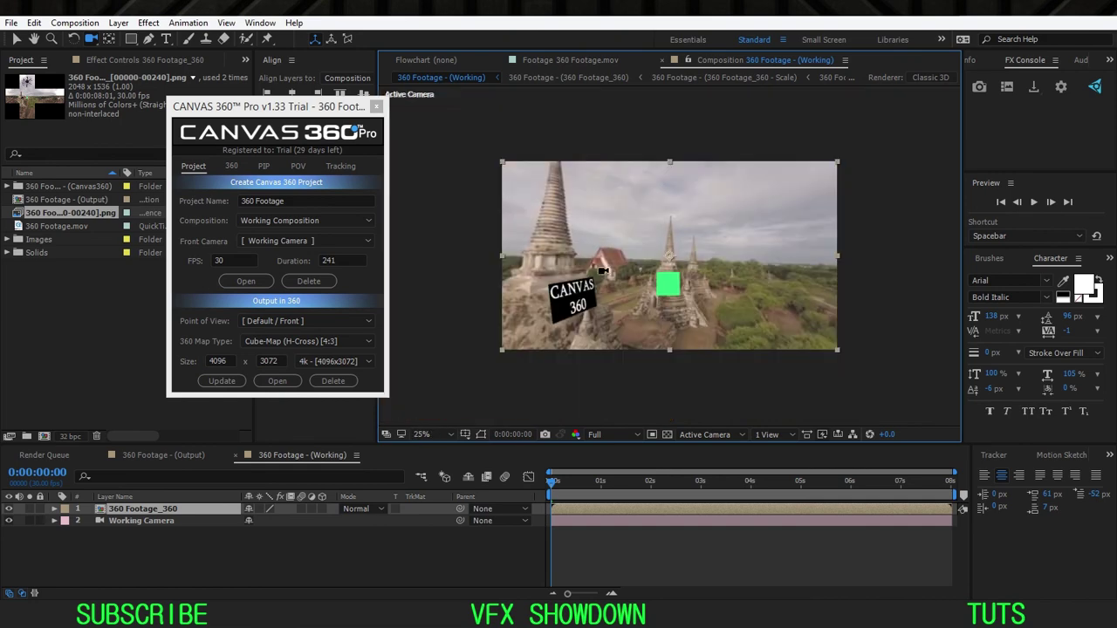
{"action": "left_click_drag", "start_coordinate": [617, 269], "coordinate": [628, 284]}
{"action": "scroll", "coordinate": [629, 290], "scroll_direction": "up", "scroll_amount": 2}
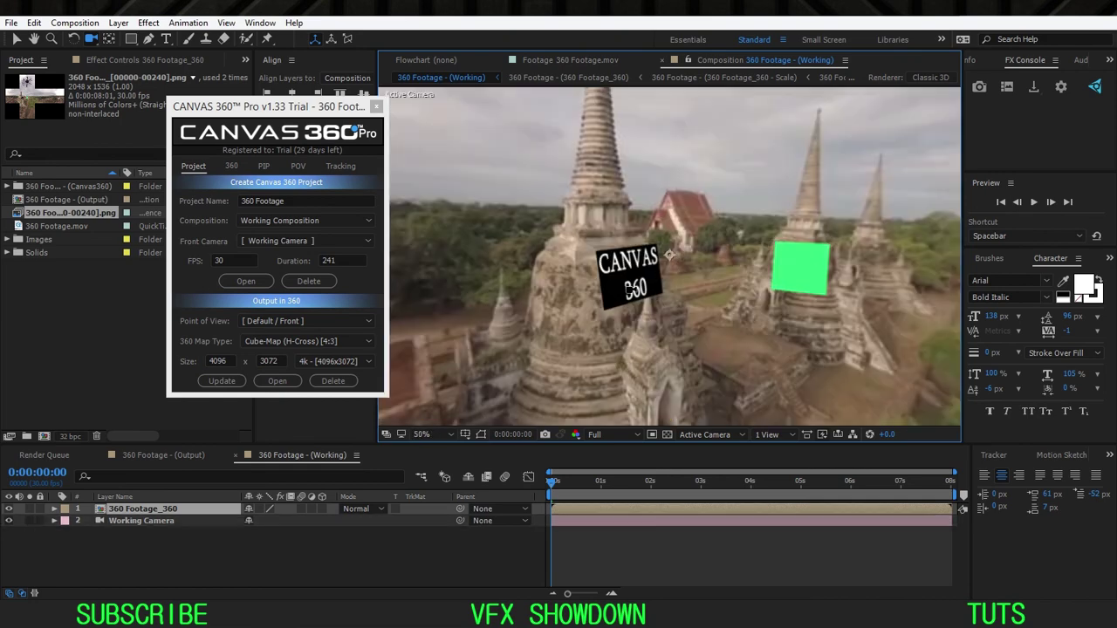
{"action": "left_click", "coordinate": [654, 485]}
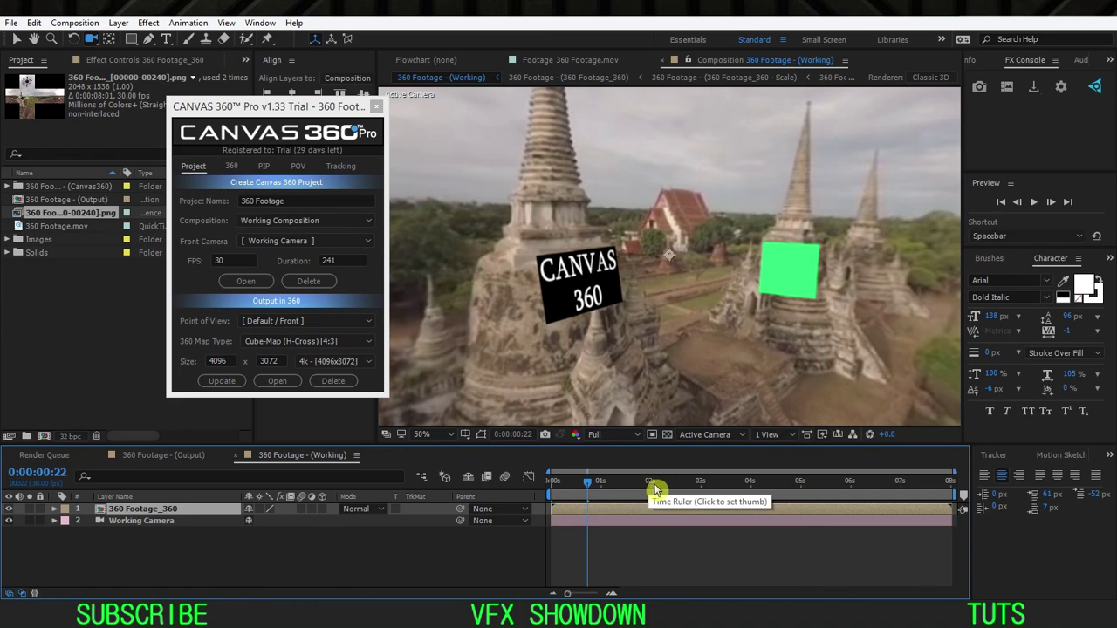
{"action": "left_click", "coordinate": [719, 485]}
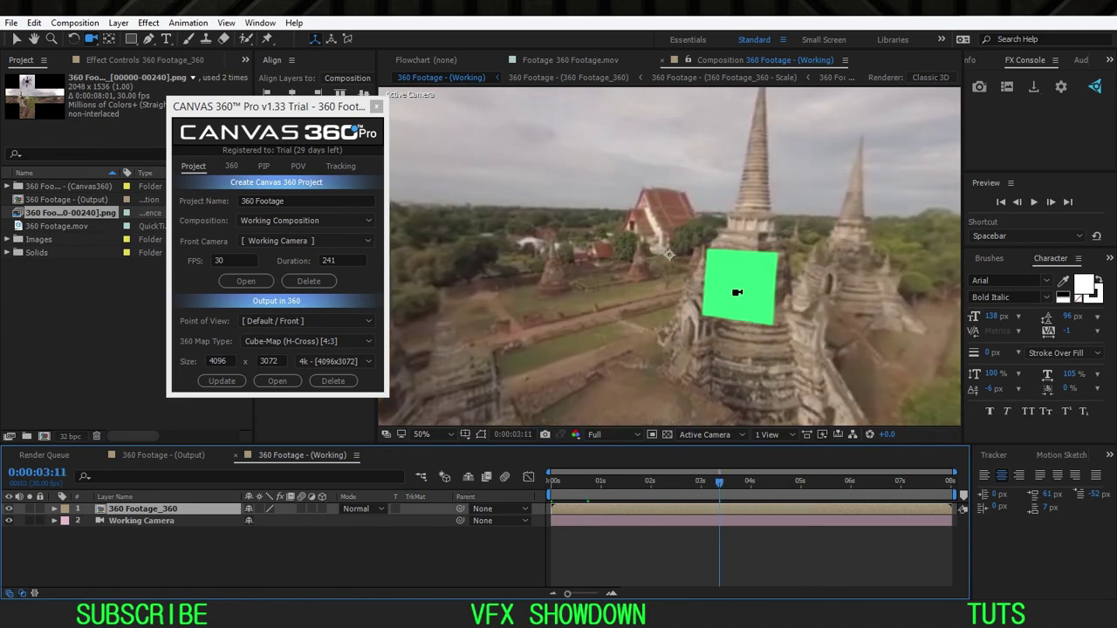
{"action": "left_click_drag", "start_coordinate": [737, 292], "coordinate": [651, 293]}
Step: Examine the 360 text in the working composition at the first frame
{"action": "left_click_drag", "start_coordinate": [622, 485], "coordinate": [544, 497]}
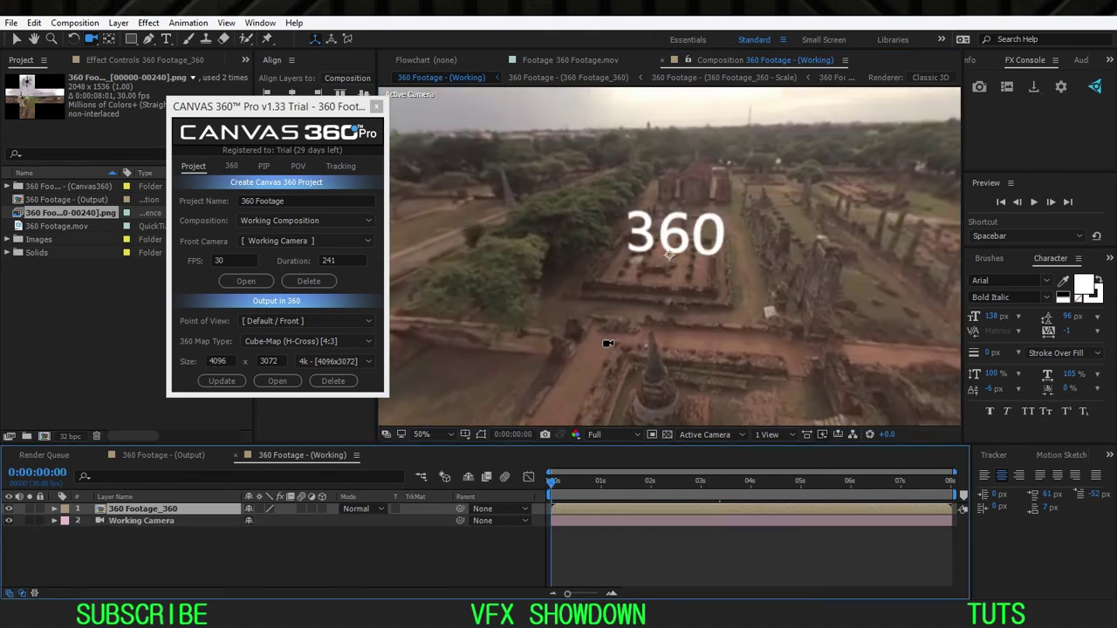
{"action": "scroll", "coordinate": [654, 278], "scroll_direction": "up", "scroll_amount": 1}
{"action": "scroll", "coordinate": [654, 277], "scroll_direction": "down", "scroll_amount": 1}
{"action": "scroll", "coordinate": [653, 278], "scroll_direction": "up", "scroll_amount": 1}
{"action": "scroll", "coordinate": [654, 278], "scroll_direction": "down", "scroll_amount": 1}
{"action": "key", "text": "h"}
{"action": "left_click_drag", "start_coordinate": [632, 261], "coordinate": [639, 261]}
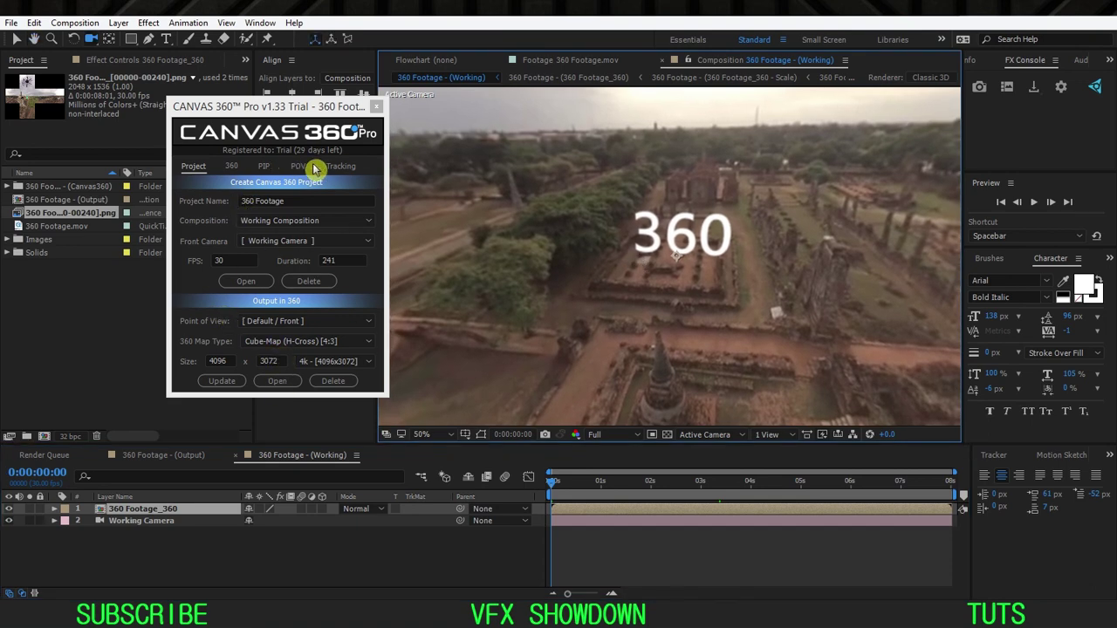
Step: Generate the CANVAS 360 output with the Default / Front point of view, Cube-Map (H-Cross) [4:3] and size 2k (2048x1536)
{"action": "left_click", "coordinate": [343, 167]}
{"action": "left_click", "coordinate": [192, 167]}
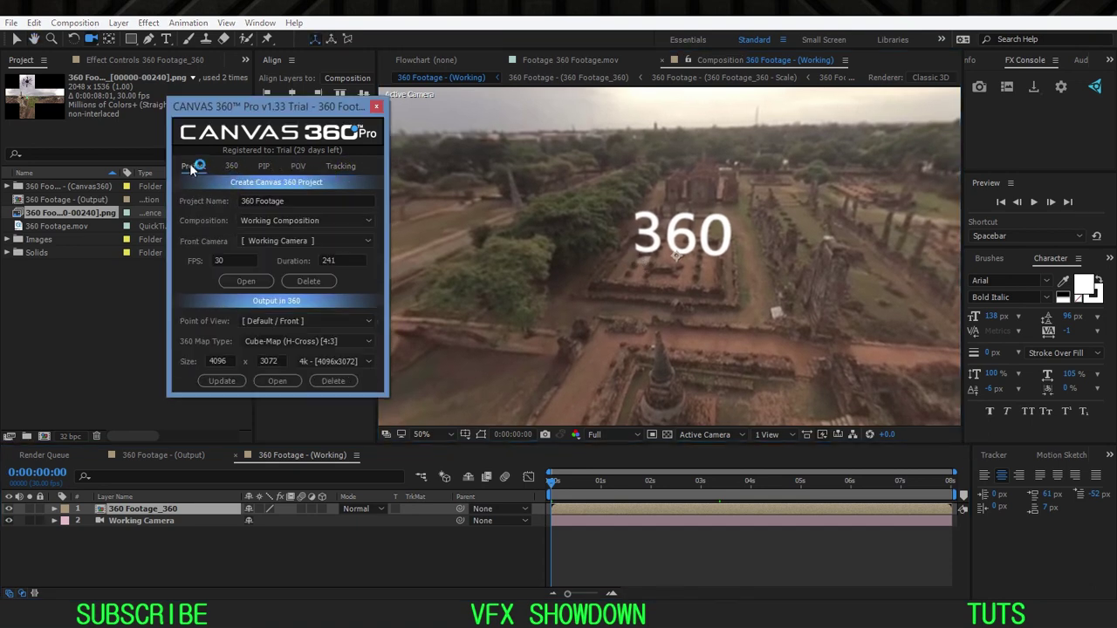
{"action": "left_click", "coordinate": [262, 341]}
{"action": "left_click", "coordinate": [279, 355]}
{"action": "left_click", "coordinate": [284, 323]}
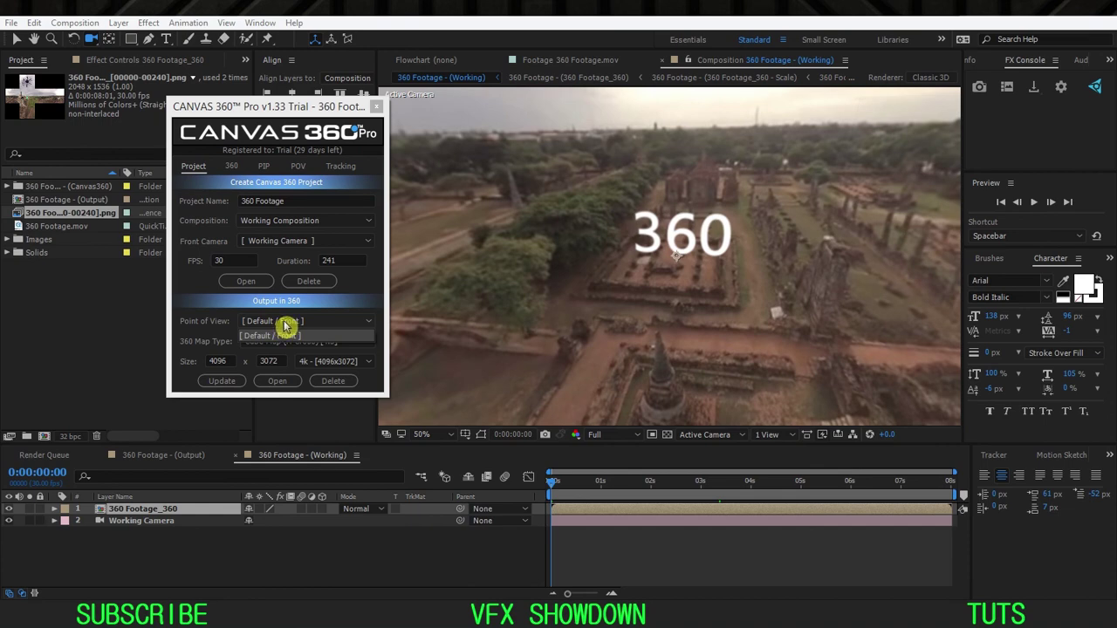
{"action": "left_click", "coordinate": [270, 335]}
{"action": "left_click", "coordinate": [341, 361]}
{"action": "left_click", "coordinate": [342, 384]}
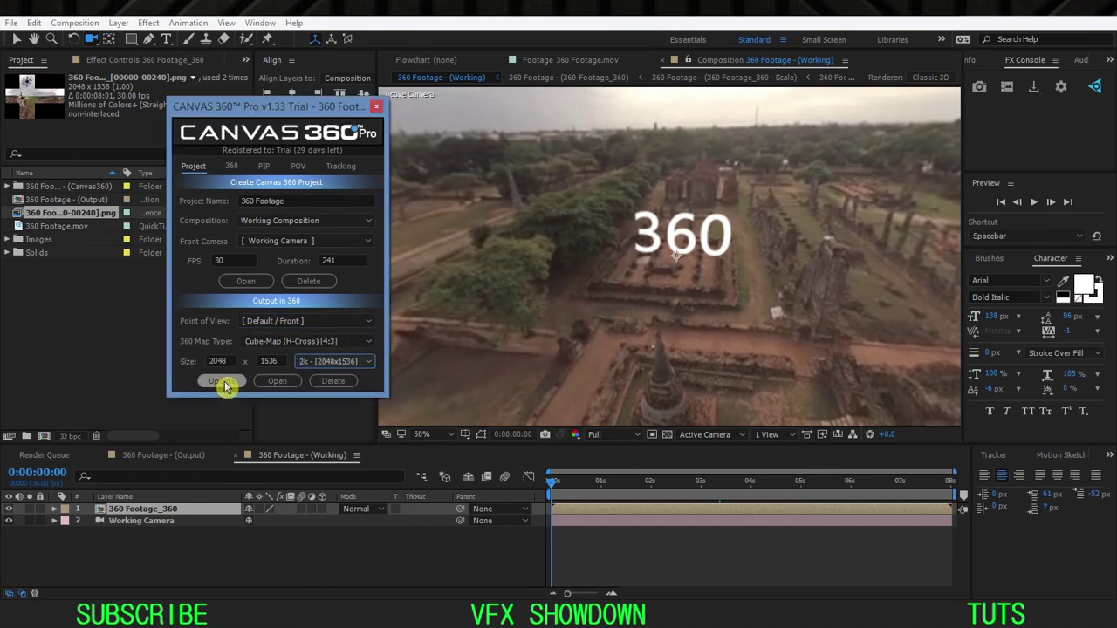
{"action": "left_click", "coordinate": [223, 382]}
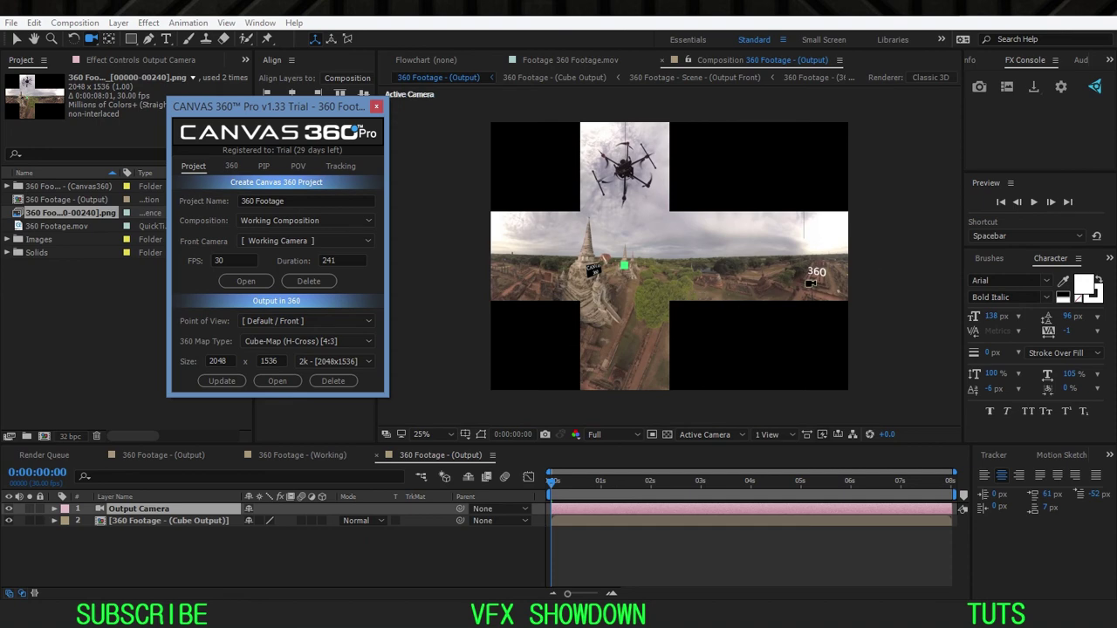
Step: Inspect the new cube map output, then view the composition of the rendered 360 Footage - (Output) sequence
{"action": "scroll", "coordinate": [811, 283], "scroll_direction": "up", "scroll_amount": 2}
{"action": "left_click", "coordinate": [747, 279]}
{"action": "left_click", "coordinate": [451, 433]}
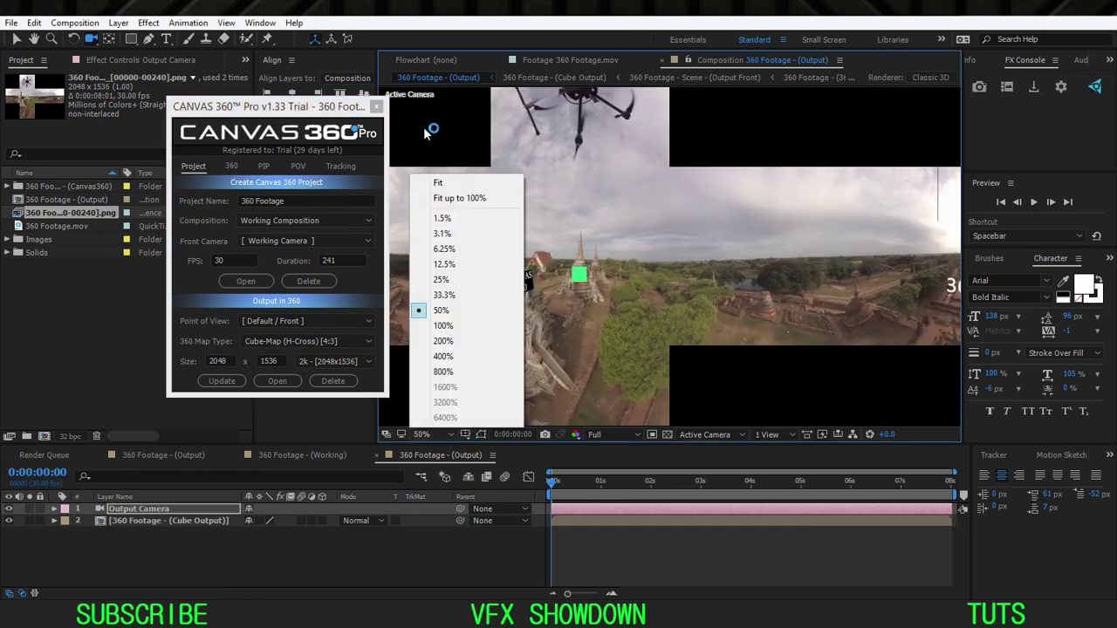
{"action": "left_click", "coordinate": [474, 204]}
{"action": "left_click", "coordinate": [8, 252]}
{"action": "double_click", "coordinate": [31, 201]}
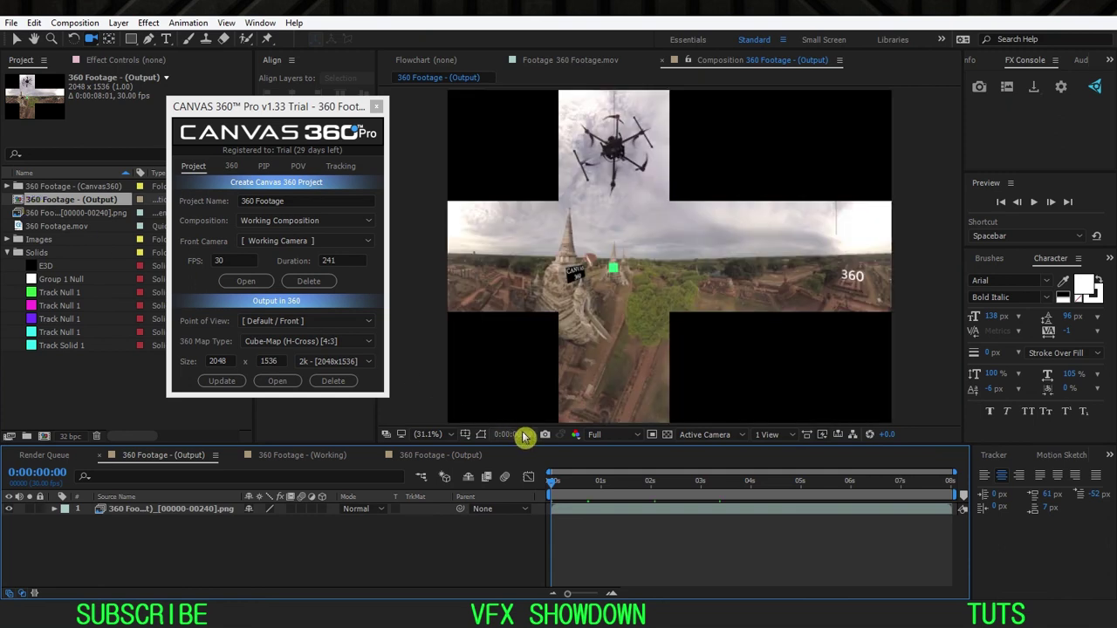
{"action": "left_click", "coordinate": [8, 252]}
Step: Open the 360 Footage - (Working) composition from the 360 Footage - (Canvas360) folder and fit it in the viewer up to 100%
{"action": "left_click", "coordinate": [33, 188]}
{"action": "left_click", "coordinate": [31, 244]}
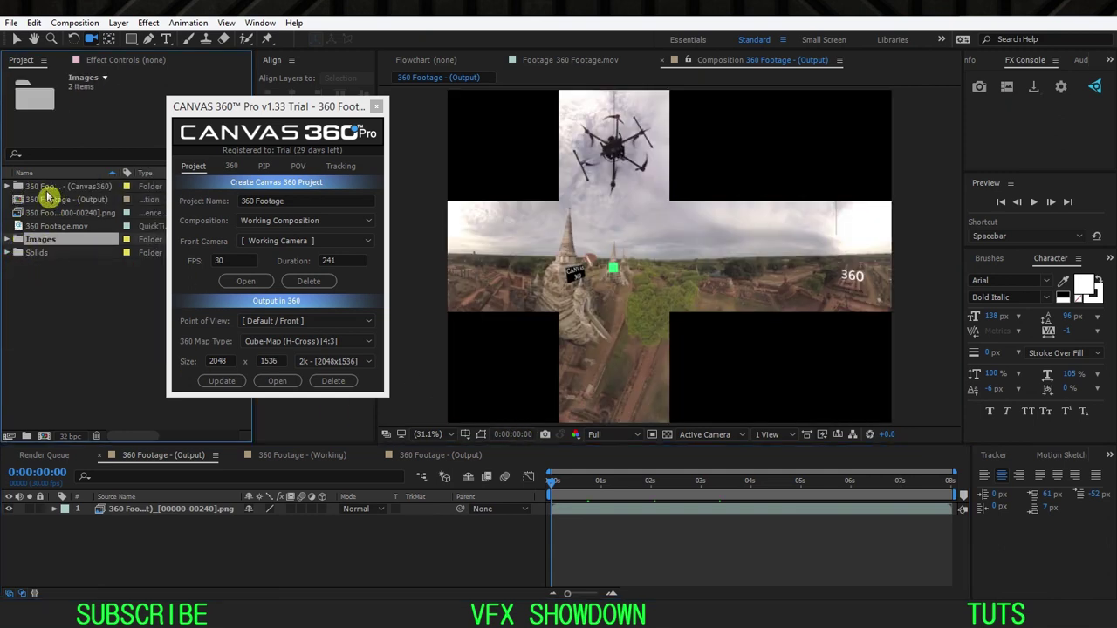
{"action": "left_click", "coordinate": [57, 192]}
{"action": "left_click", "coordinate": [7, 186]}
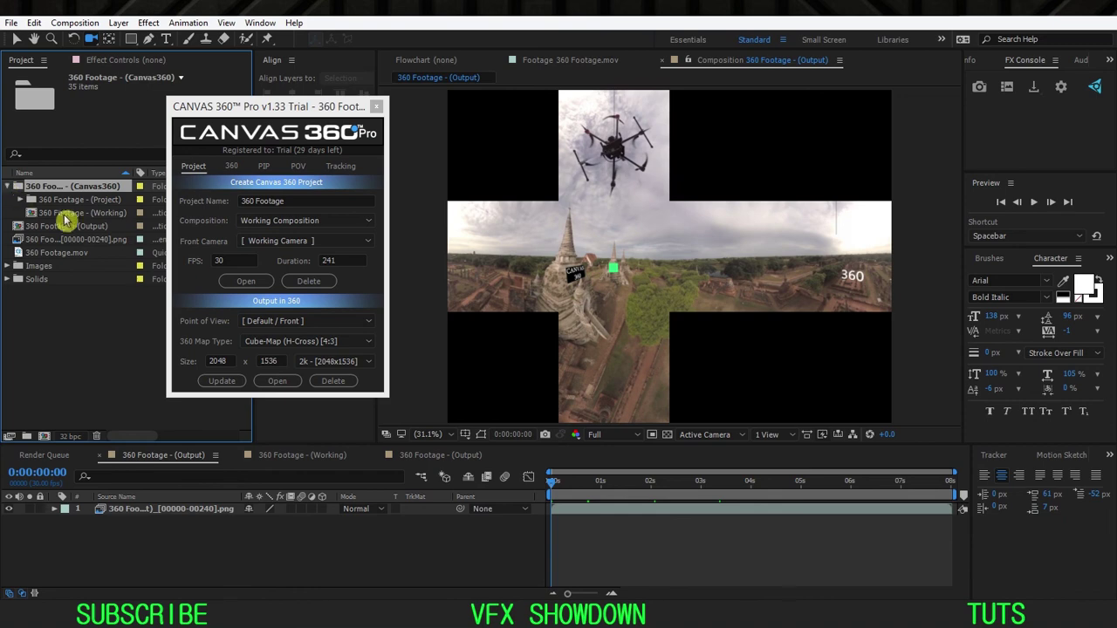
{"action": "double_click", "coordinate": [80, 214]}
{"action": "left_click", "coordinate": [424, 433]}
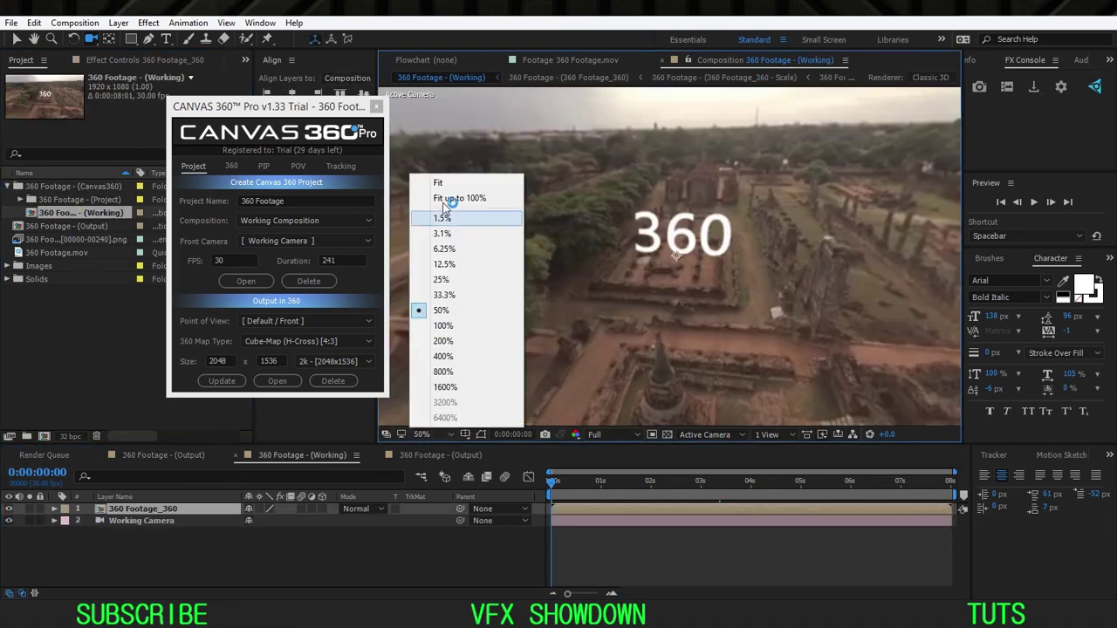
{"action": "left_click", "coordinate": [469, 199]}
Step: Look around the working composition at 0:00:02:15 and examine the CANVAS 360 sign close up
{"action": "left_click_drag", "start_coordinate": [615, 481], "coordinate": [675, 483]}
{"action": "left_click_drag", "start_coordinate": [291, 114], "coordinate": [307, 135]}
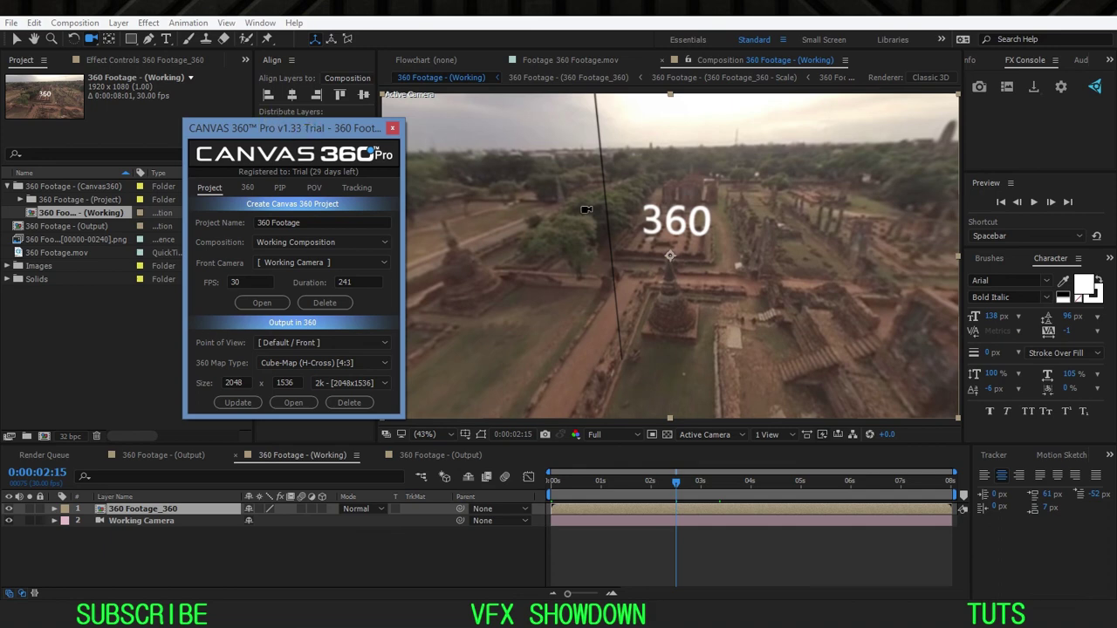
{"action": "left_click_drag", "start_coordinate": [317, 130], "coordinate": [296, 113]}
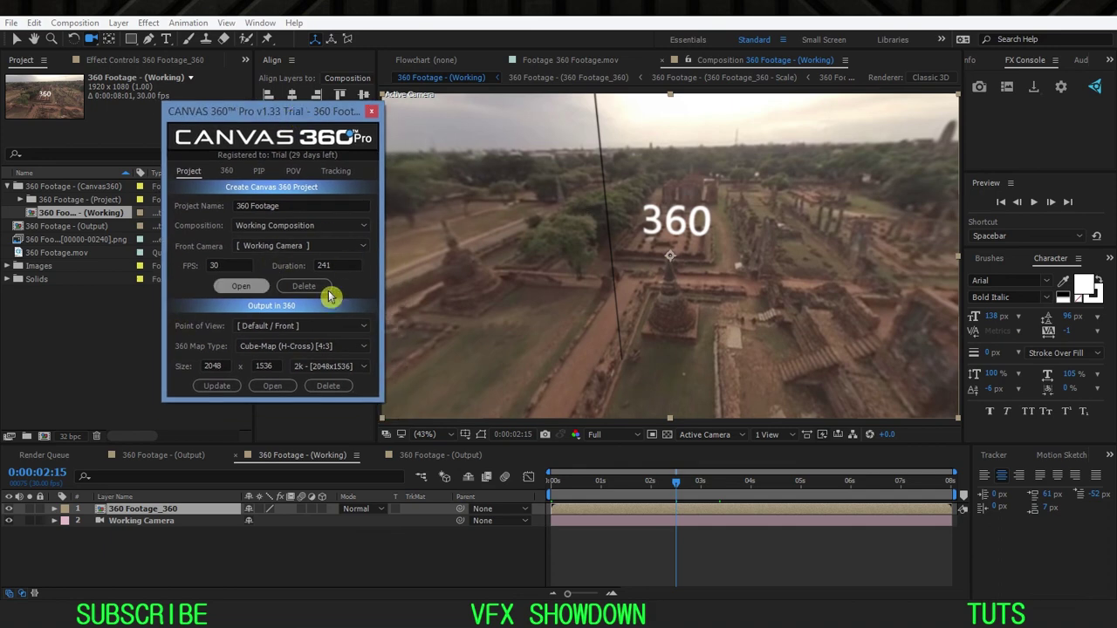
{"action": "left_click_drag", "start_coordinate": [672, 240], "coordinate": [659, 261]}
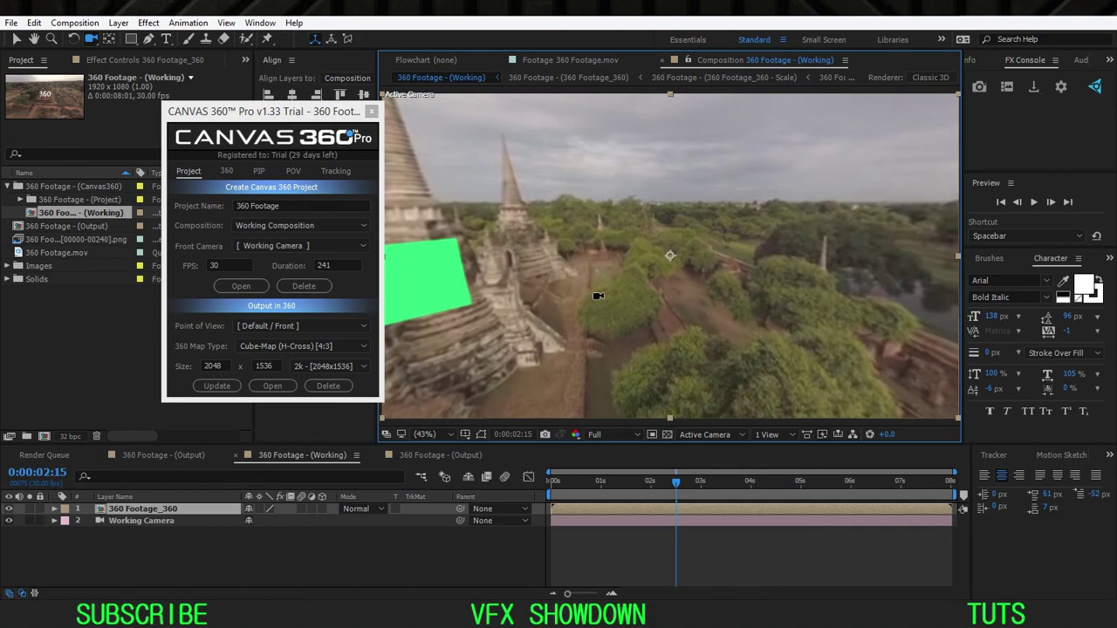
{"action": "left_click_drag", "start_coordinate": [598, 296], "coordinate": [639, 273]}
{"action": "scroll", "coordinate": [629, 286], "scroll_direction": "up", "scroll_amount": 1}
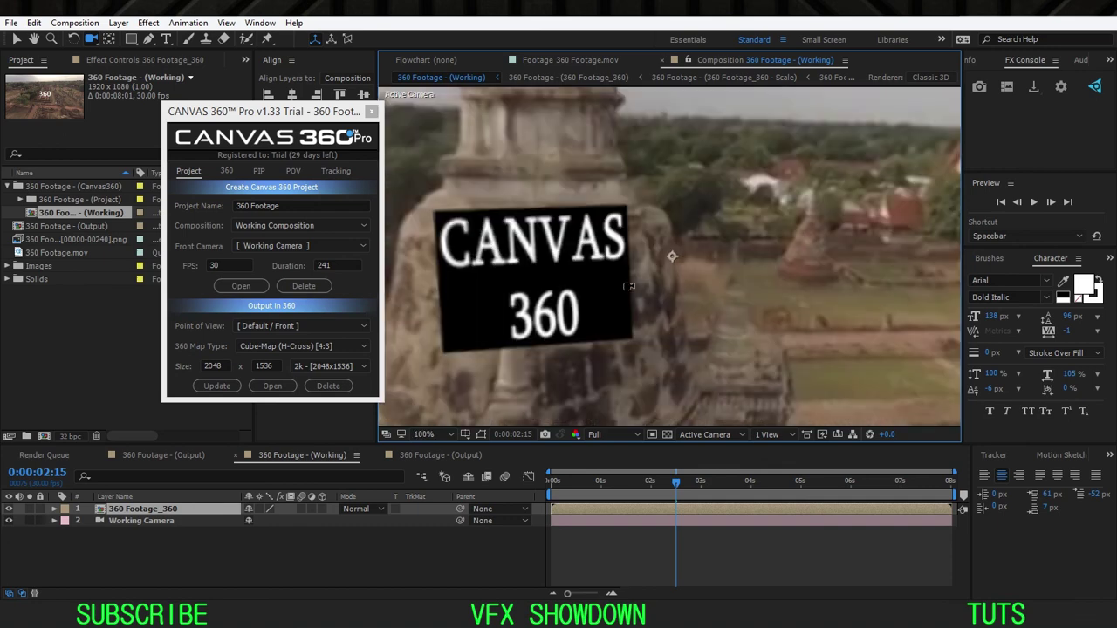
{"action": "left_click_drag", "start_coordinate": [569, 294], "coordinate": [599, 292]}
{"action": "left_click_drag", "start_coordinate": [284, 114], "coordinate": [262, 120]}
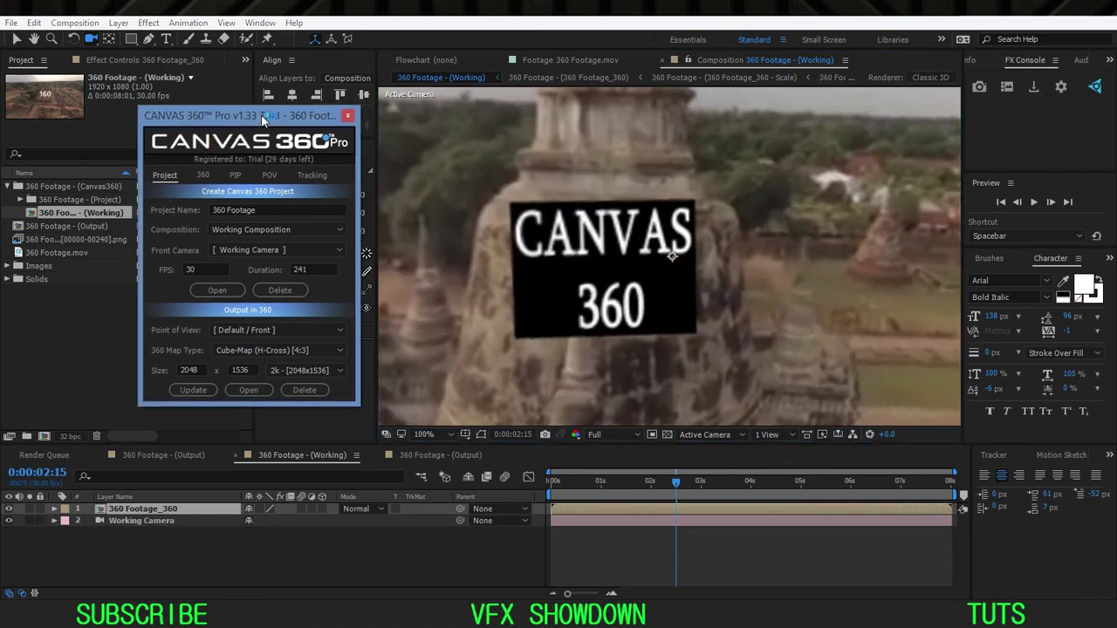